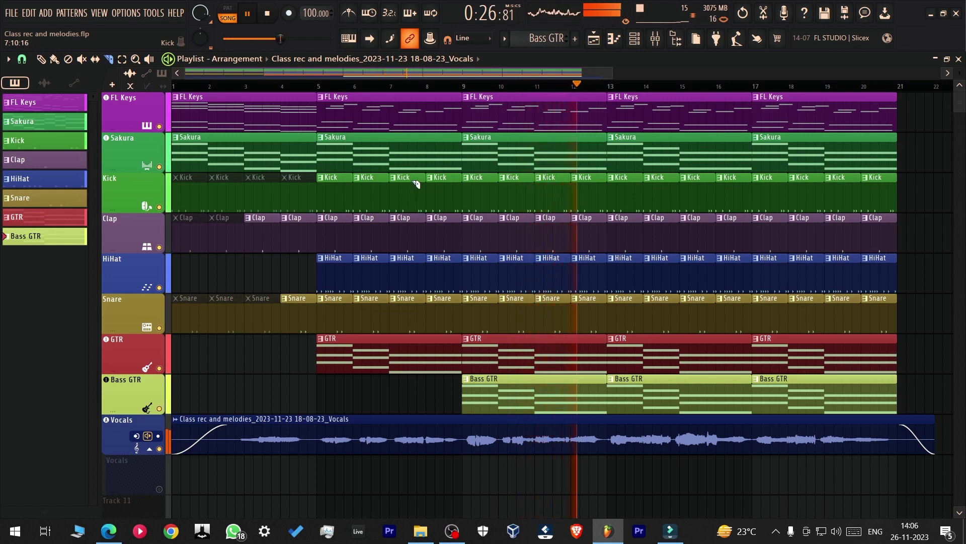
# Step: Save the project during playback and stop playback after the arrangement has played through
pyautogui.hotkey('ctrl', 's')
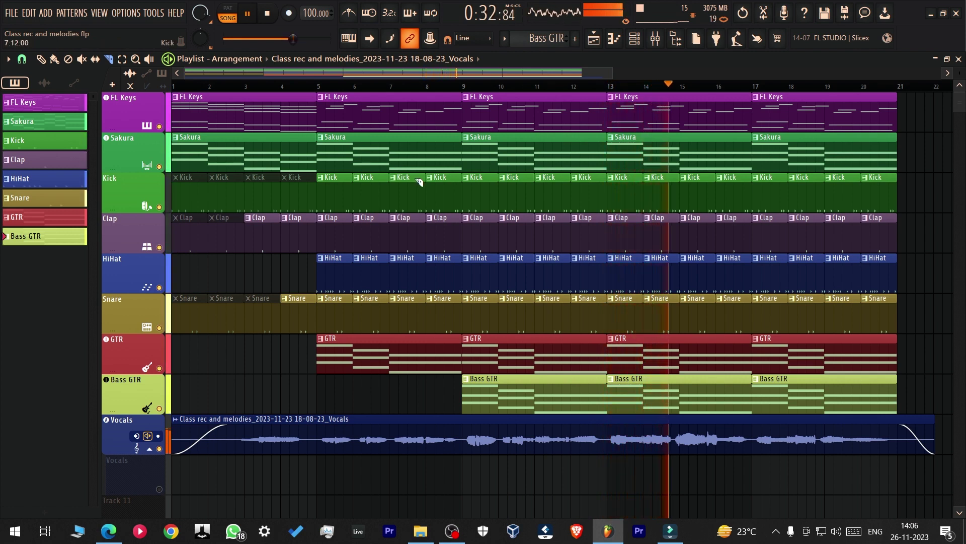
pyautogui.hotkey('ctrl', 's')
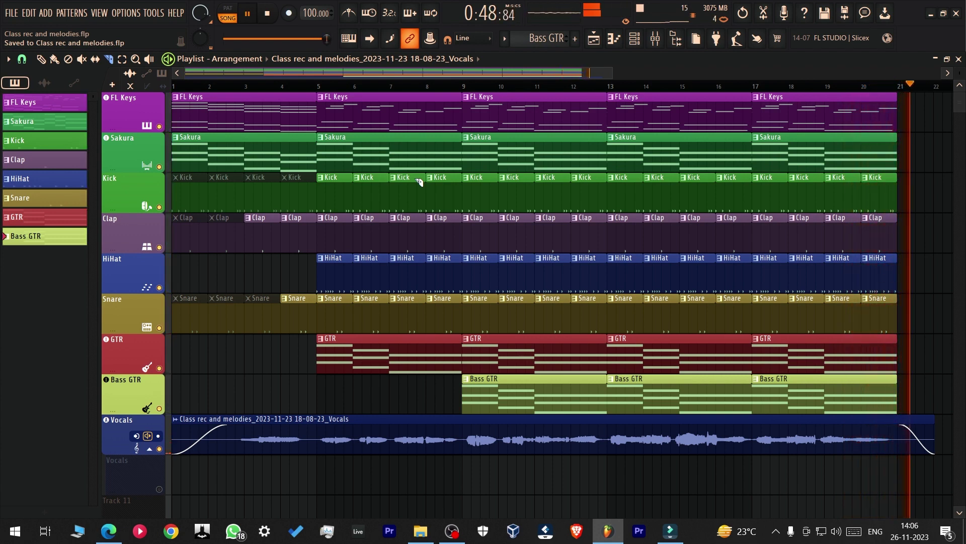
pyautogui.press('space')
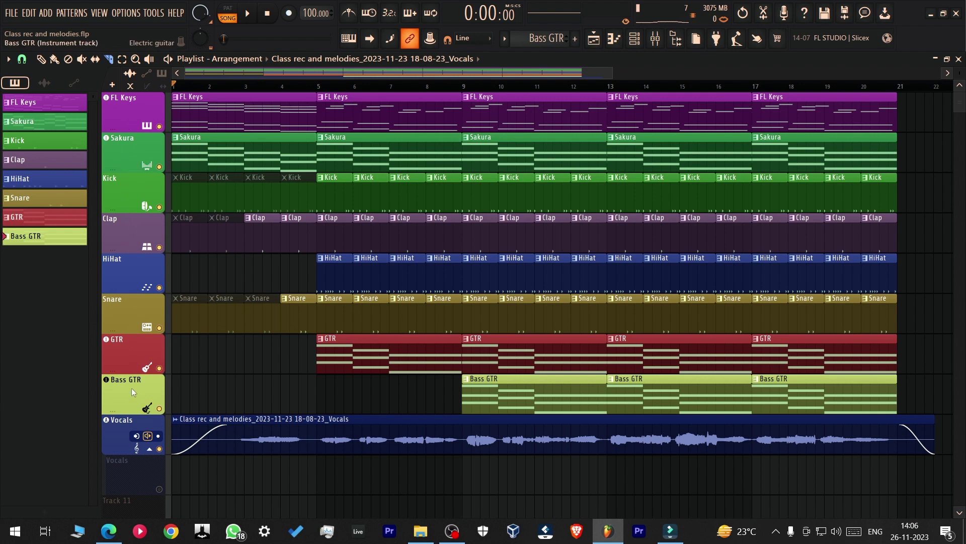
# Step: Check the insert tracks and the Vocals effects chain in the mixer, and save the project
pyautogui.press('F9')
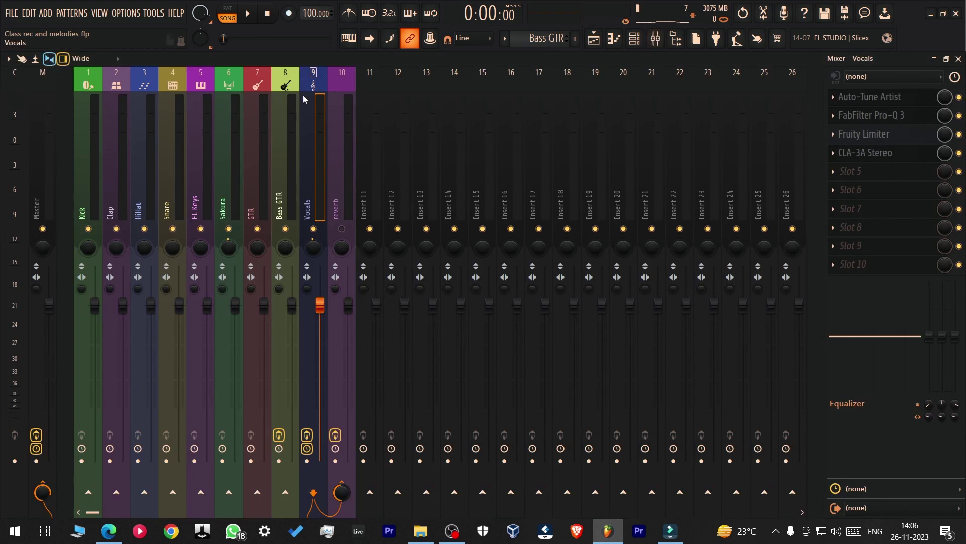
pyautogui.press('F9')
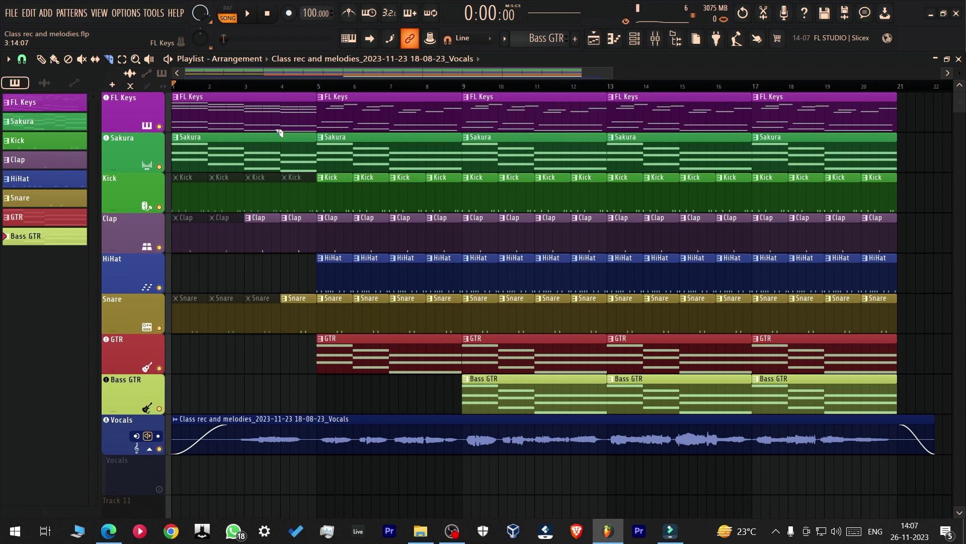
pyautogui.hotkey('ctrl', 's')
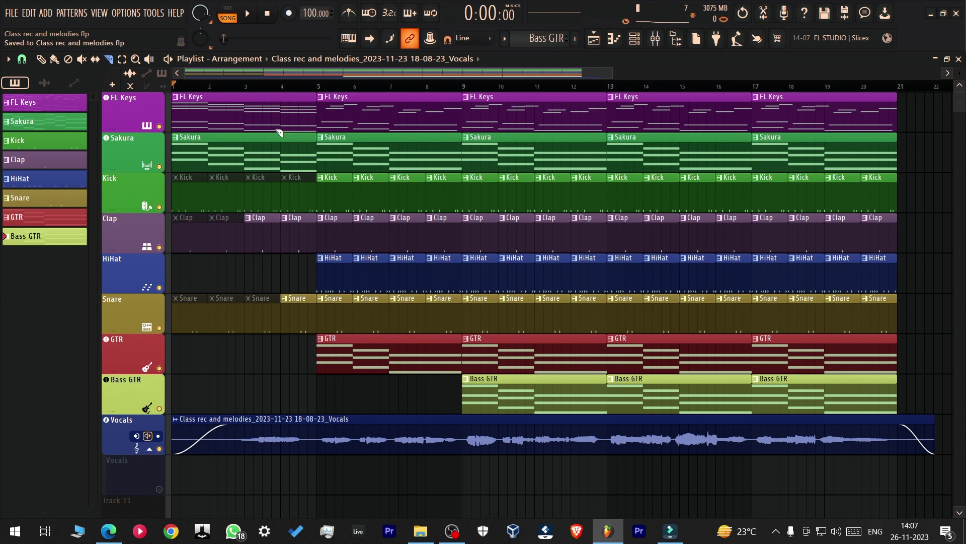
# Step: Consolidate the FL Keys track from song start, rendering to WAV with the tail set to Leave remainder
pyautogui.rightClick(140, 113)
pyautogui.moveTo(198, 292)
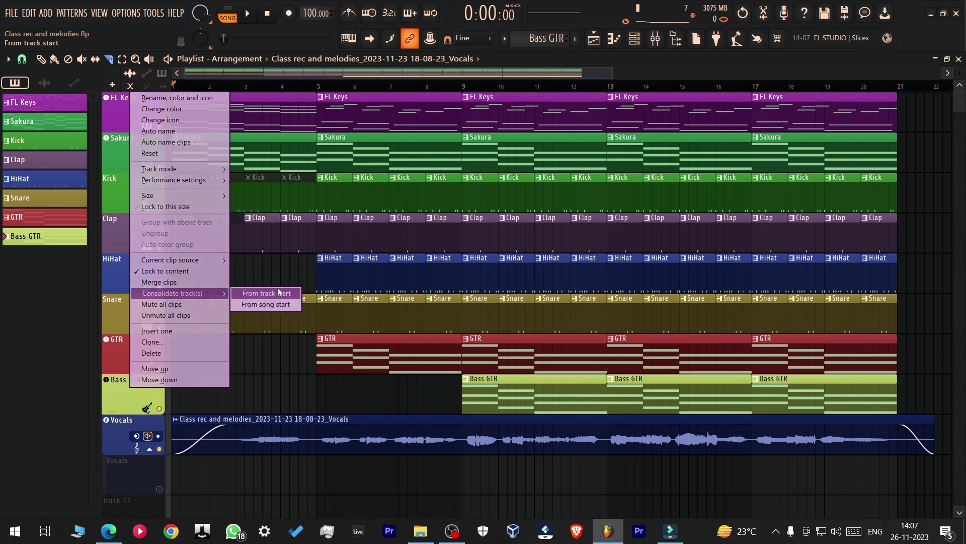
pyautogui.click(282, 305)
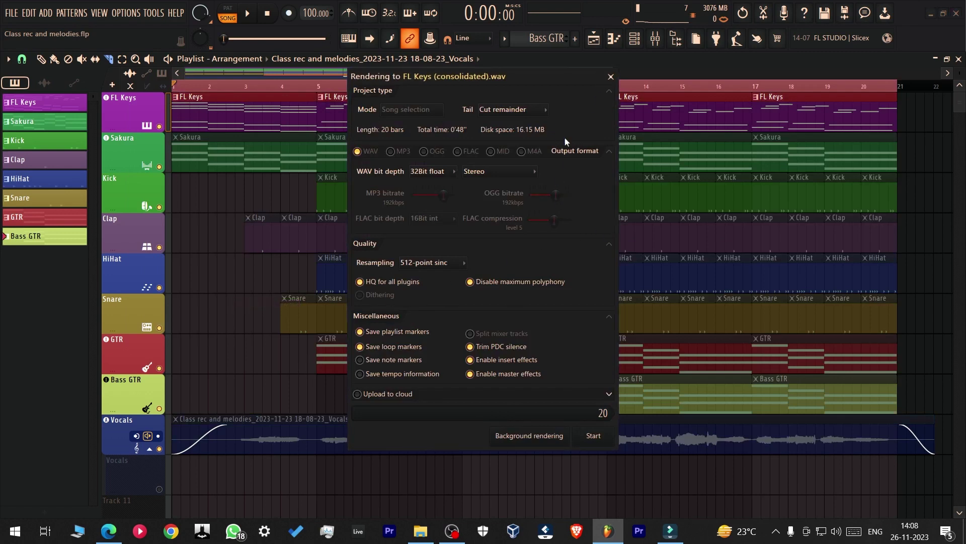
pyautogui.click(520, 111)
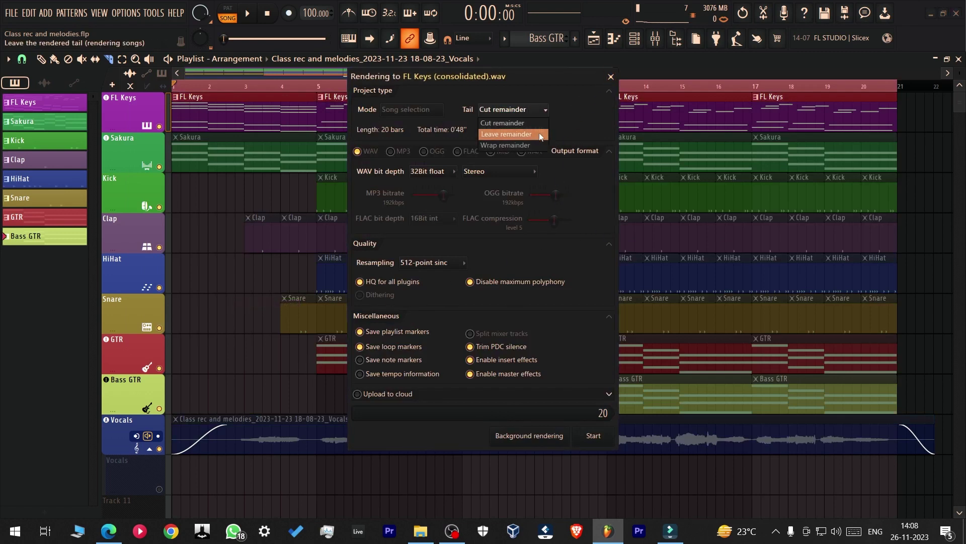
pyautogui.click(537, 134)
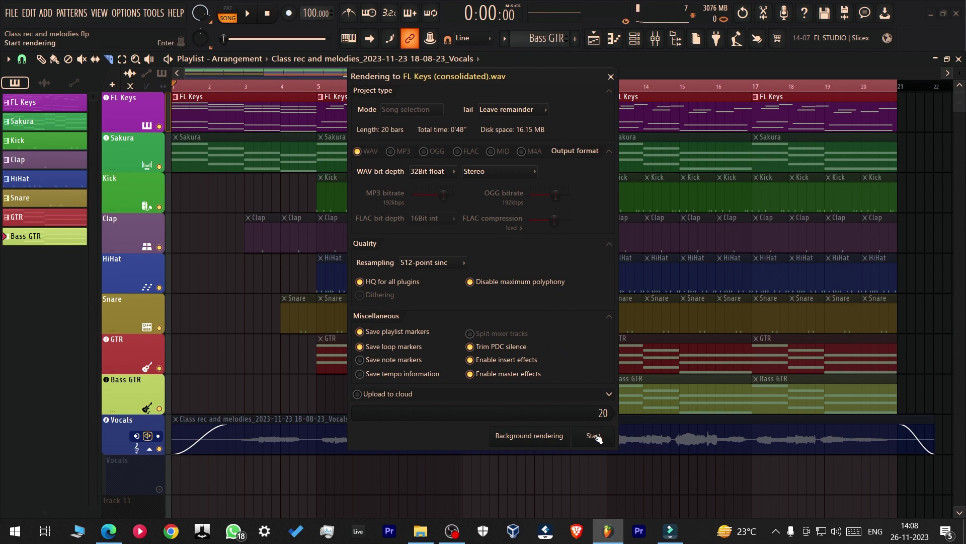
pyautogui.click(593, 436)
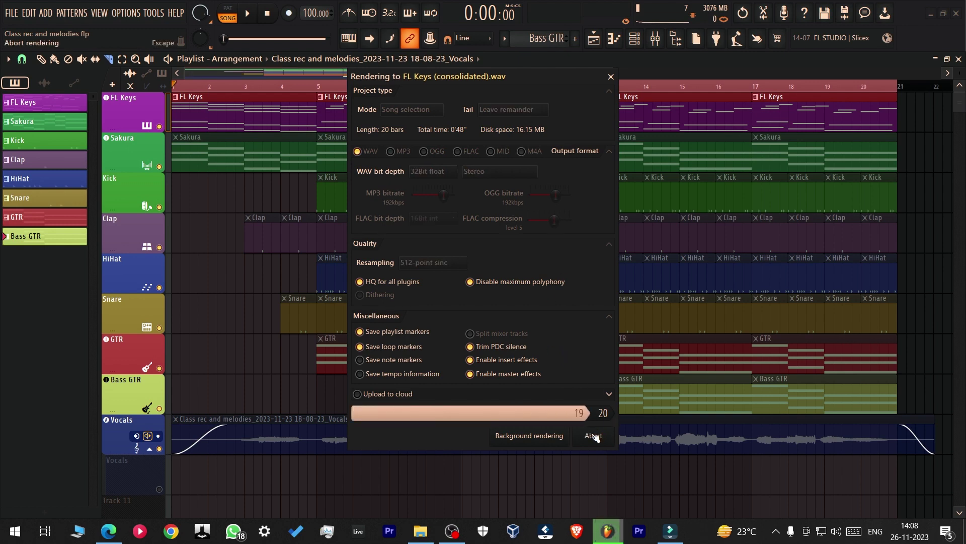
# Step: Route the FL Keys (consolidated) audio clip to mixer track 5 and save the project
pyautogui.scroll(-1, 936, 147)
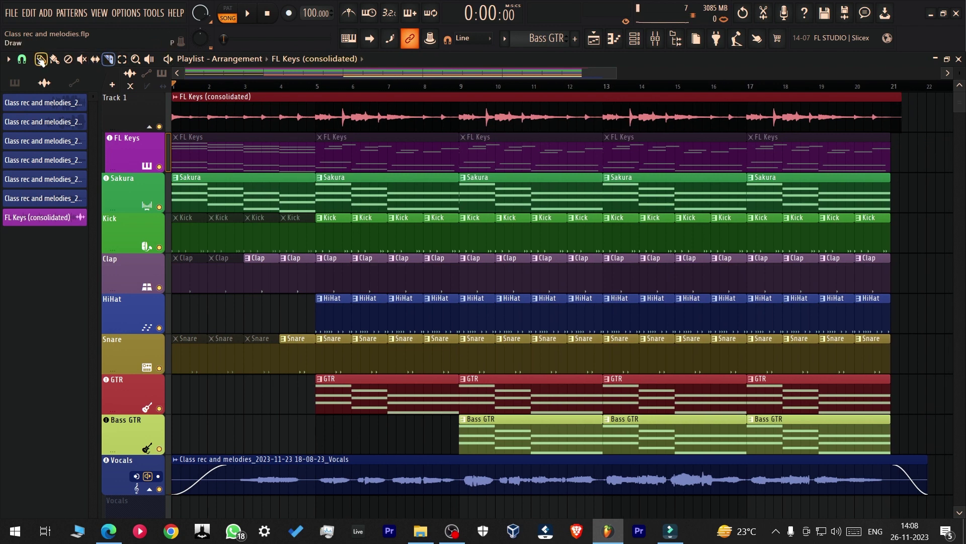
pyautogui.doubleClick(858, 100)
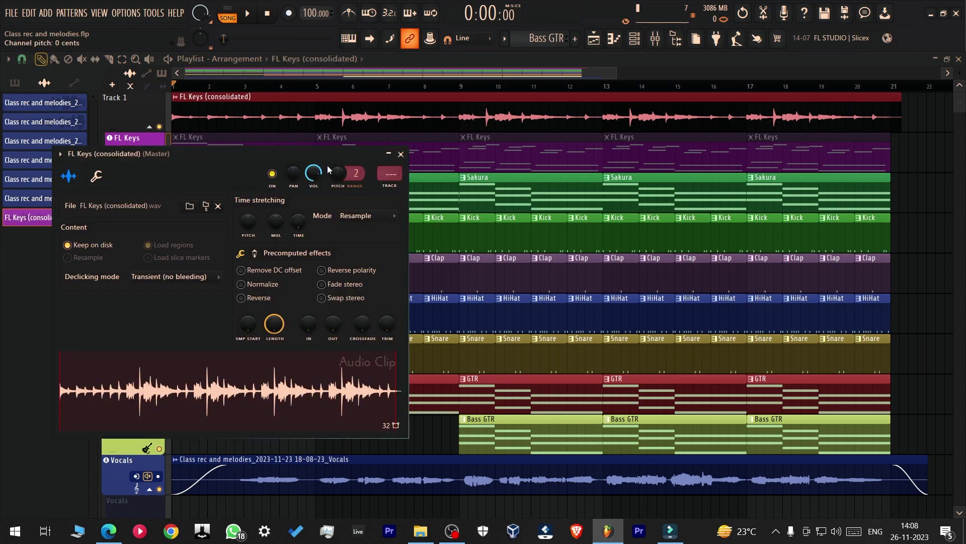
pyautogui.press('F9')
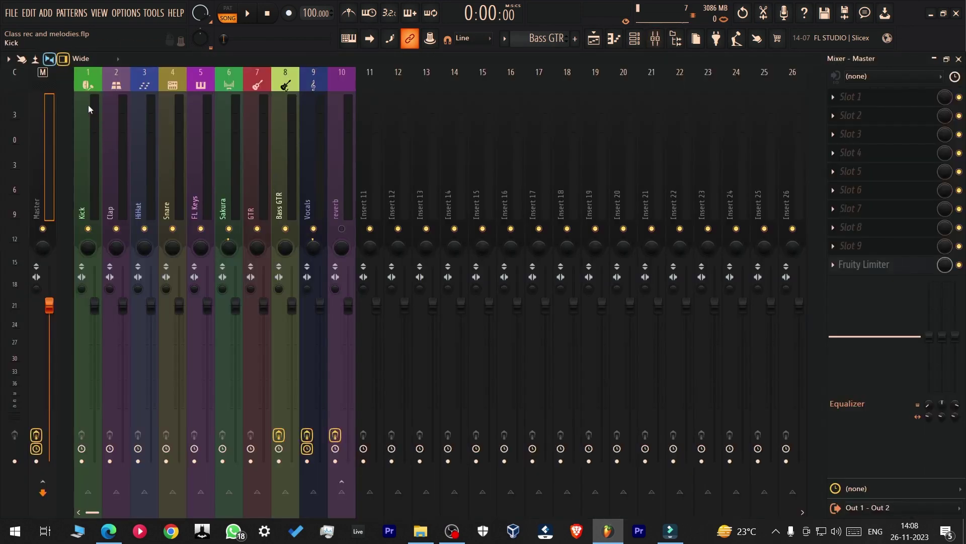
pyautogui.press('F9')
pyautogui.scroll(-2, 140, 127)
pyautogui.scroll(1, 202, 122)
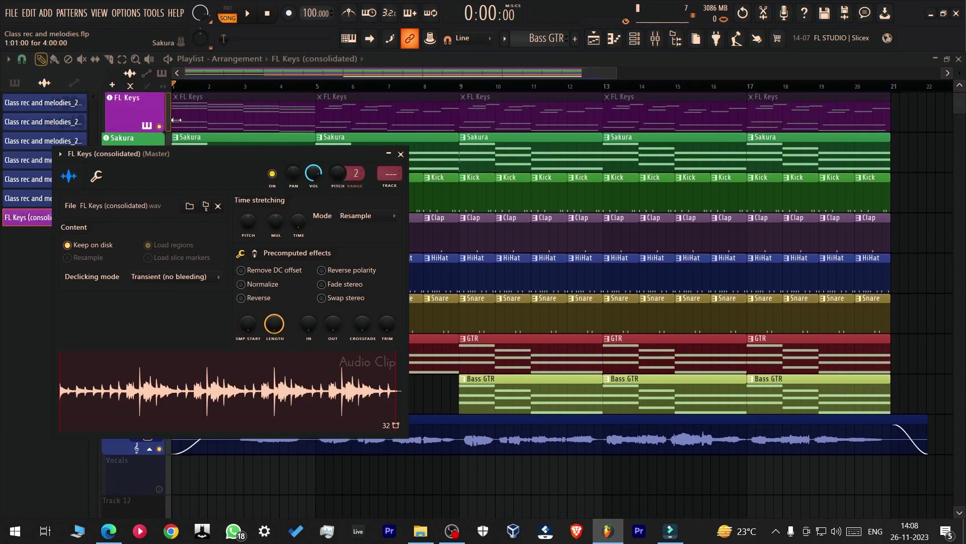
pyautogui.press('F9')
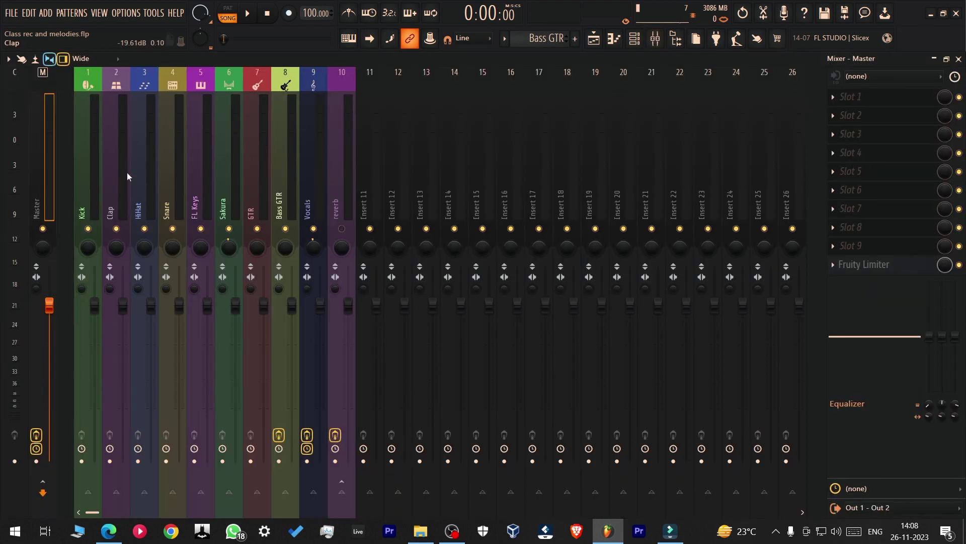
pyautogui.press('F9')
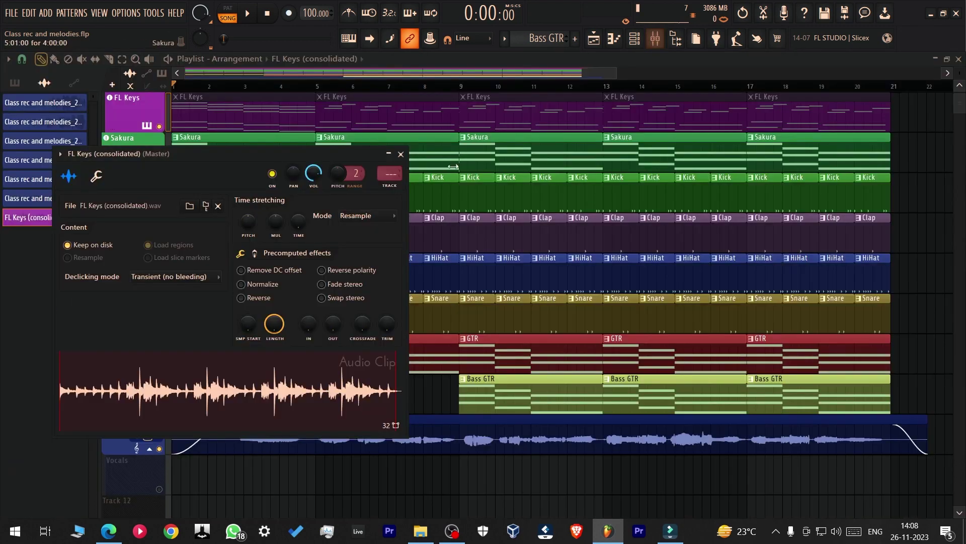
pyautogui.scroll(3, 380, 171)
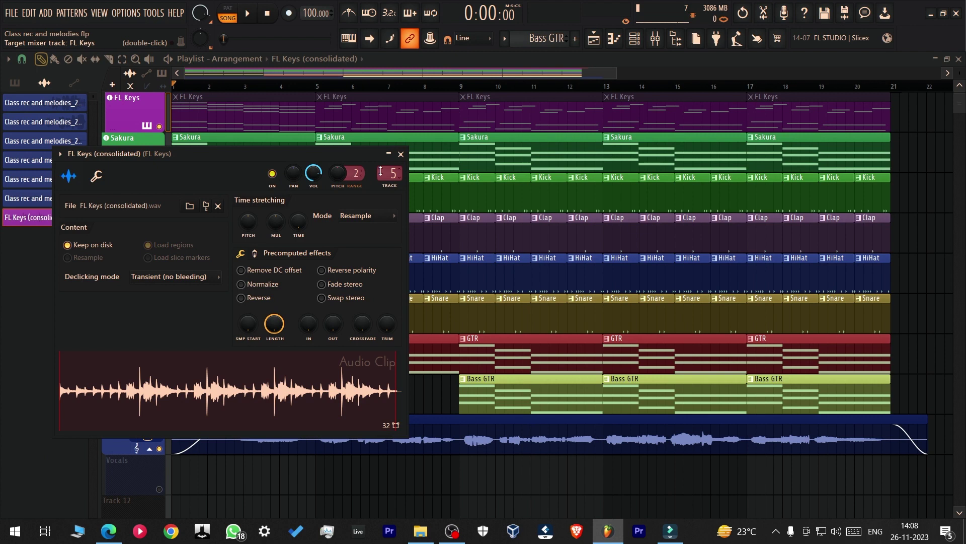
pyautogui.press('F9')
pyautogui.press('F9')
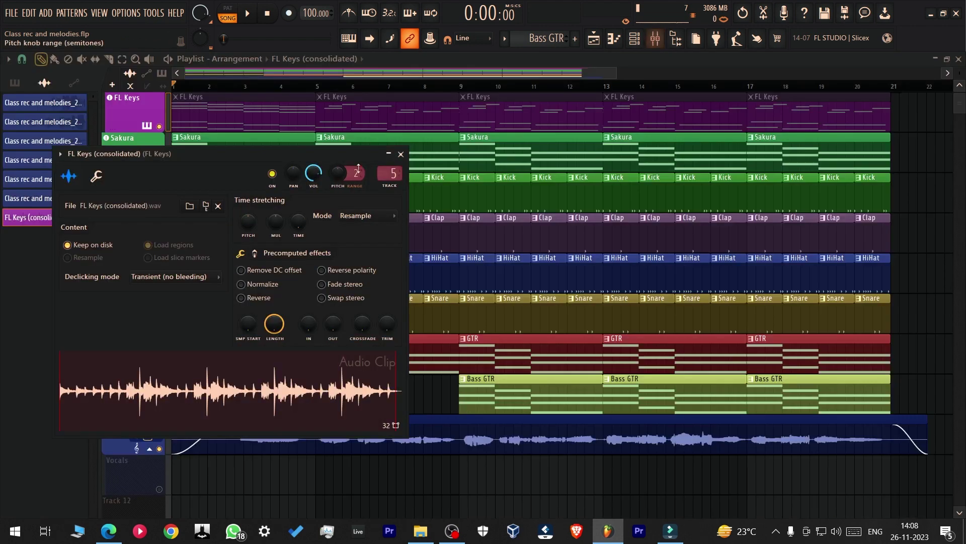
pyautogui.hotkey('ctrl', 's')
pyautogui.click(402, 153)
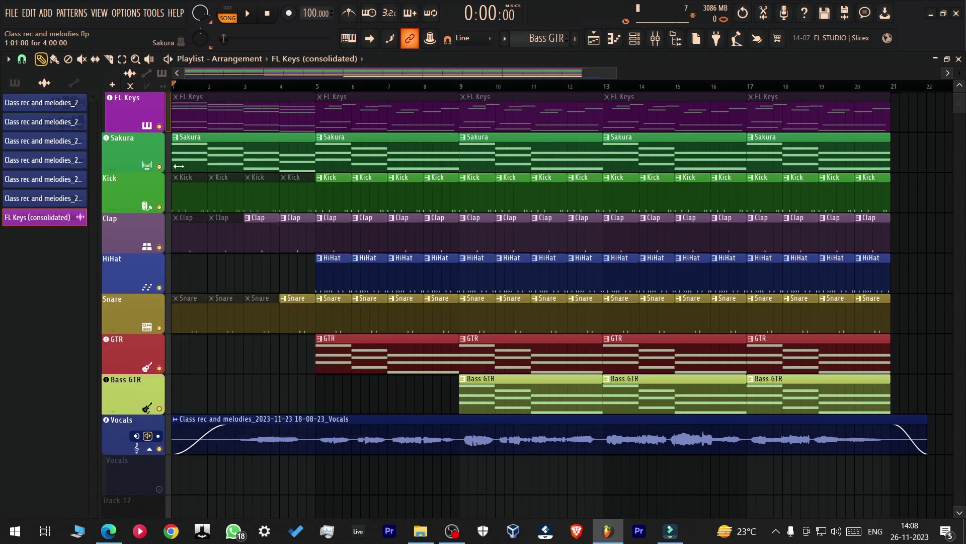
# Step: Solo the Sakura track and play it back briefly from the start of the song
pyautogui.rightClick(160, 169)
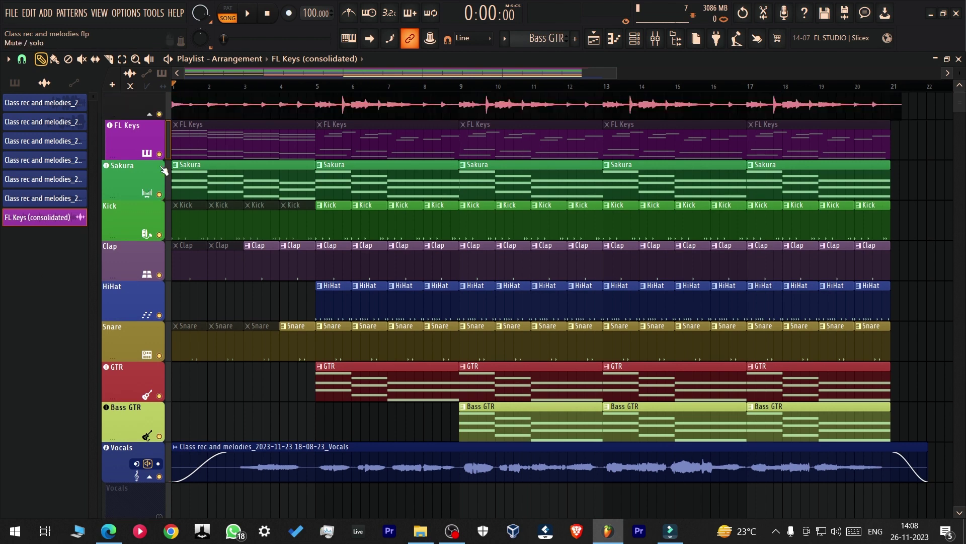
pyautogui.press('space')
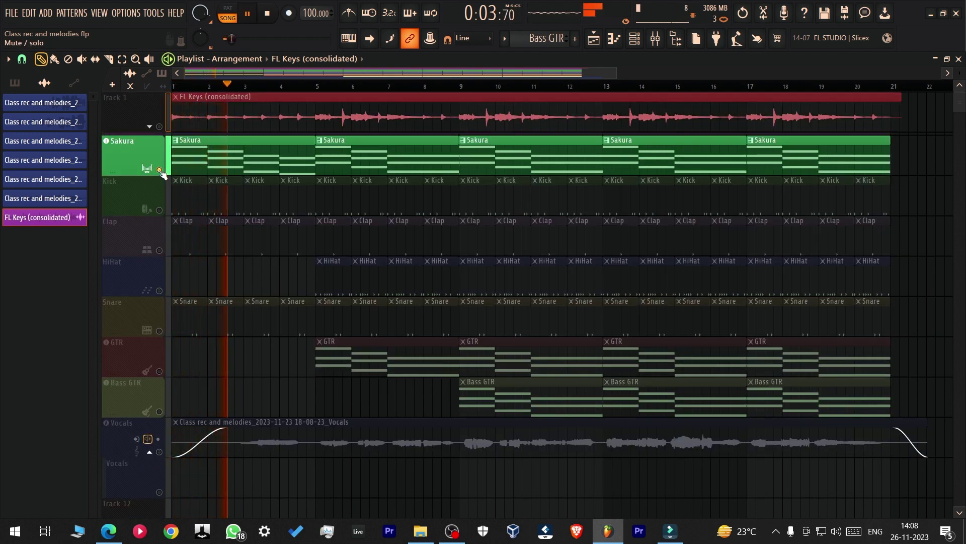
pyautogui.press('space')
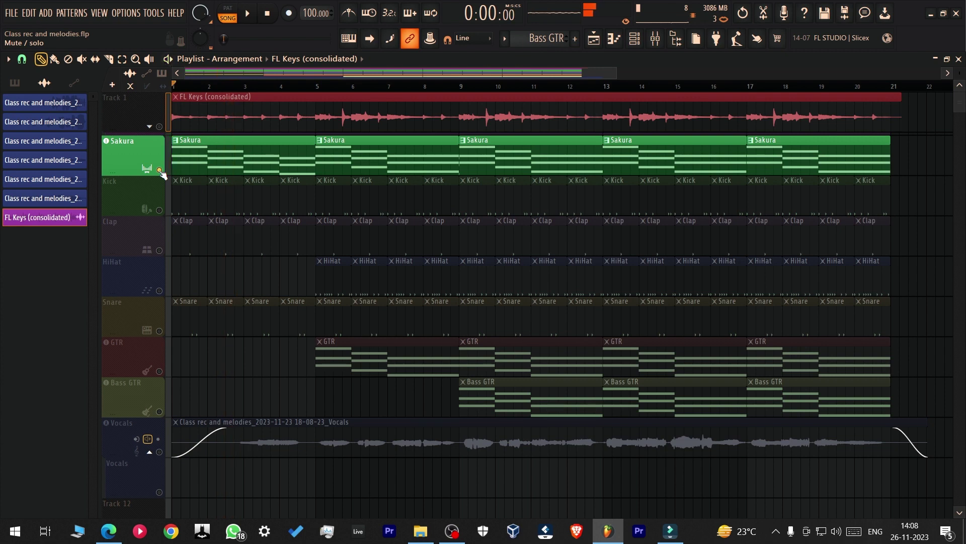
# Step: Consolidate the soloed Sakura track from song start and render it to an audio clip
pyautogui.rightClick(136, 152)
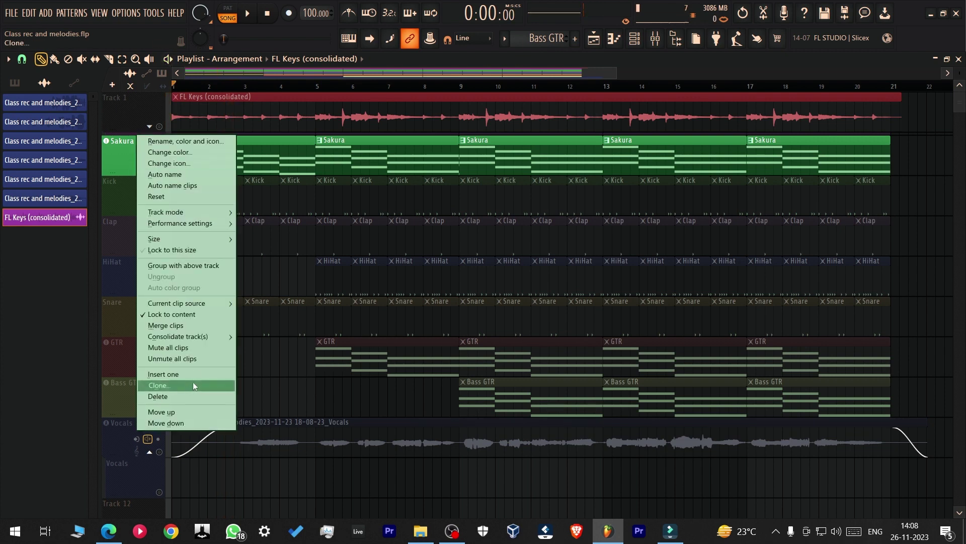
pyautogui.moveTo(203, 338)
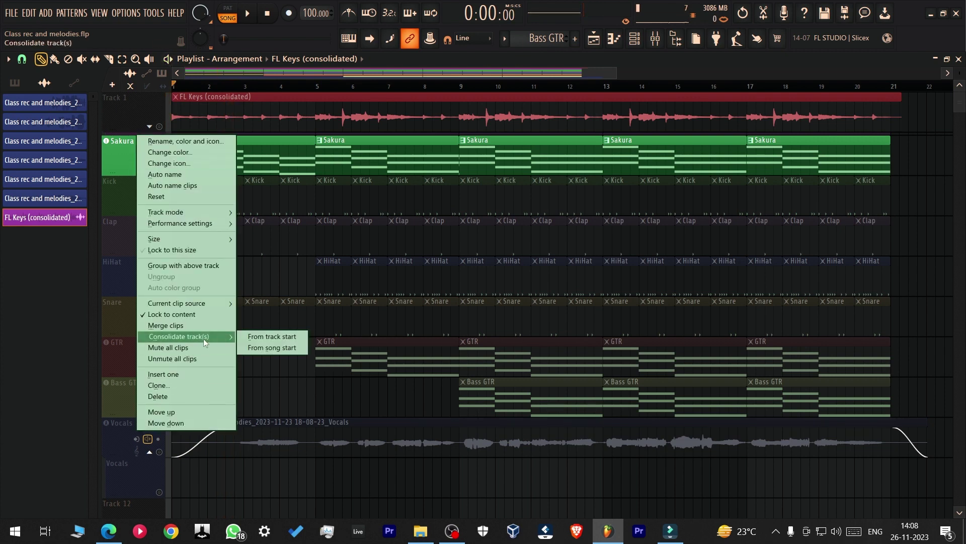
pyautogui.click(293, 346)
pyautogui.click(594, 435)
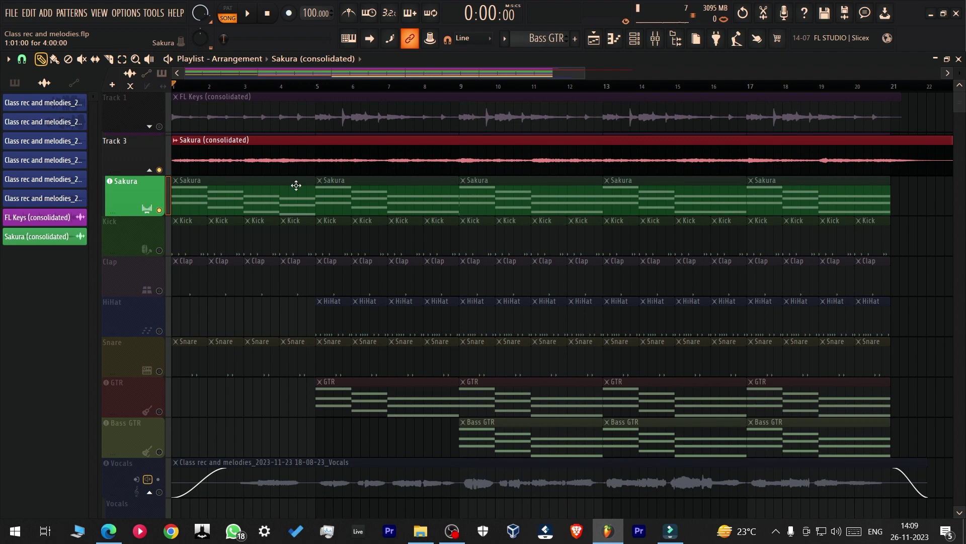
# Step: Unmute the track holding the FL Keys (consolidated) clip and check that clip's channel settings
pyautogui.click(159, 127)
pyautogui.doubleClick(229, 117)
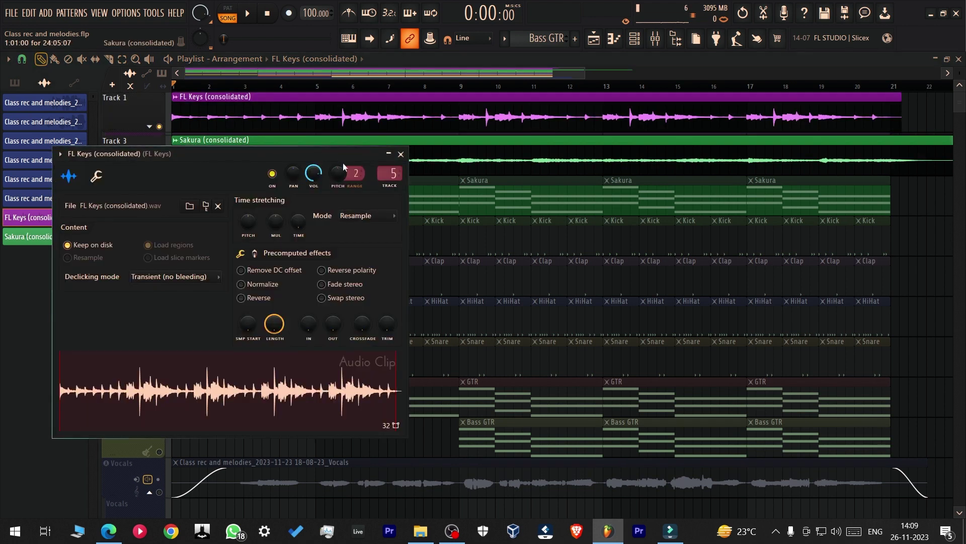
pyautogui.click(401, 153)
# Step: Select the Sakura insert in the mixer and route the Sakura (consolidated) clip to mixer track 6
pyautogui.press('F9')
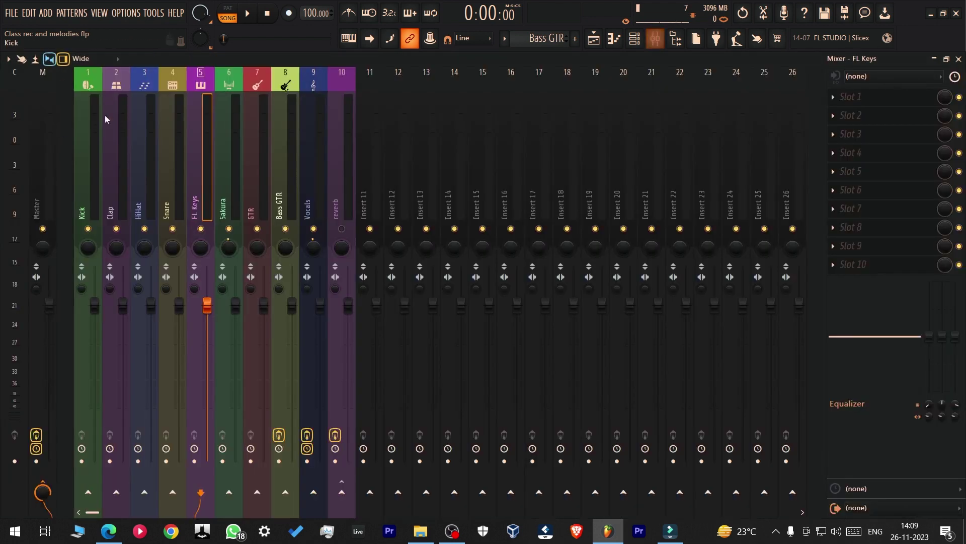
pyautogui.click(233, 118)
pyautogui.press('F9')
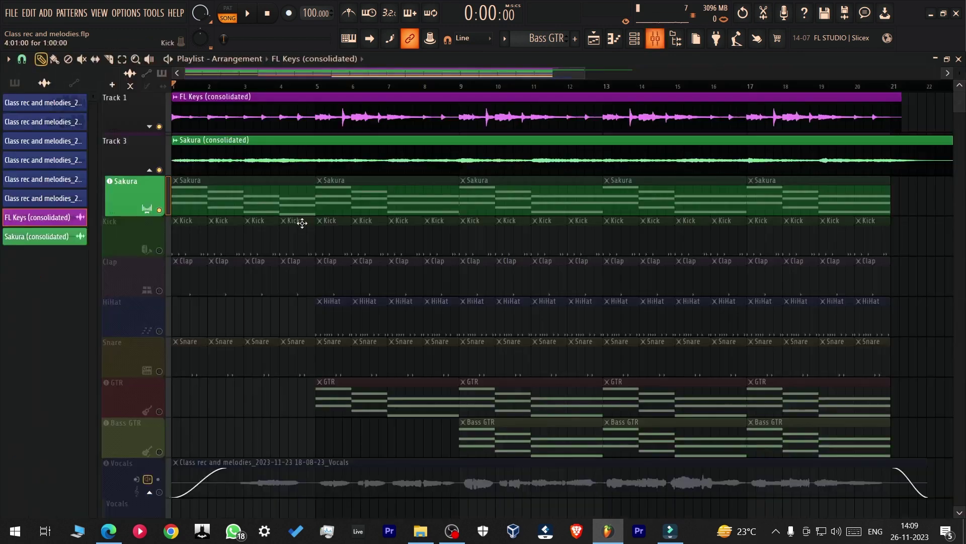
pyautogui.doubleClick(287, 164)
pyautogui.scroll(2, 396, 189)
pyautogui.scroll(2, 396, 189)
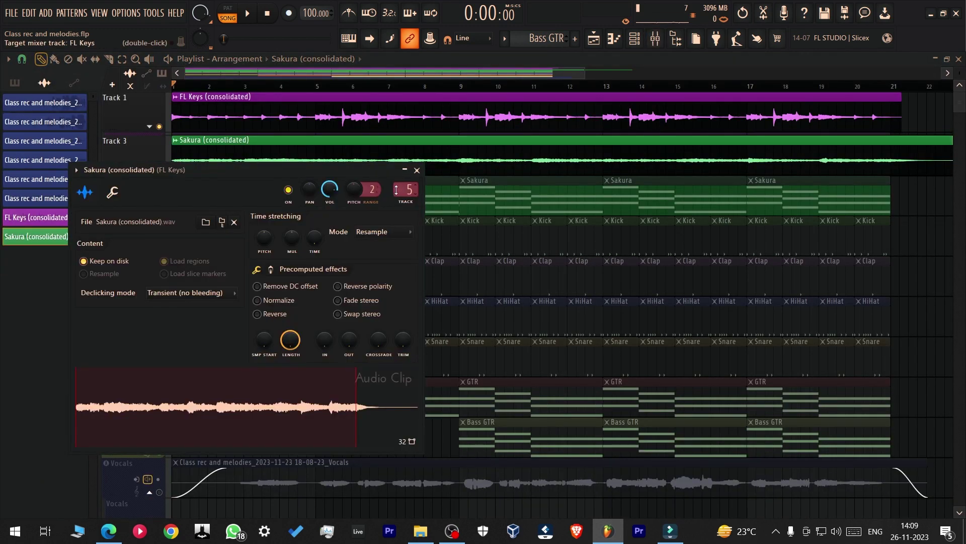
pyautogui.scroll(2, 396, 189)
pyautogui.scroll(-1, 402, 190)
# Step: Play the song to check the Sakura signal in the mixer, save the project and close the clip settings
pyautogui.doubleClick(402, 190)
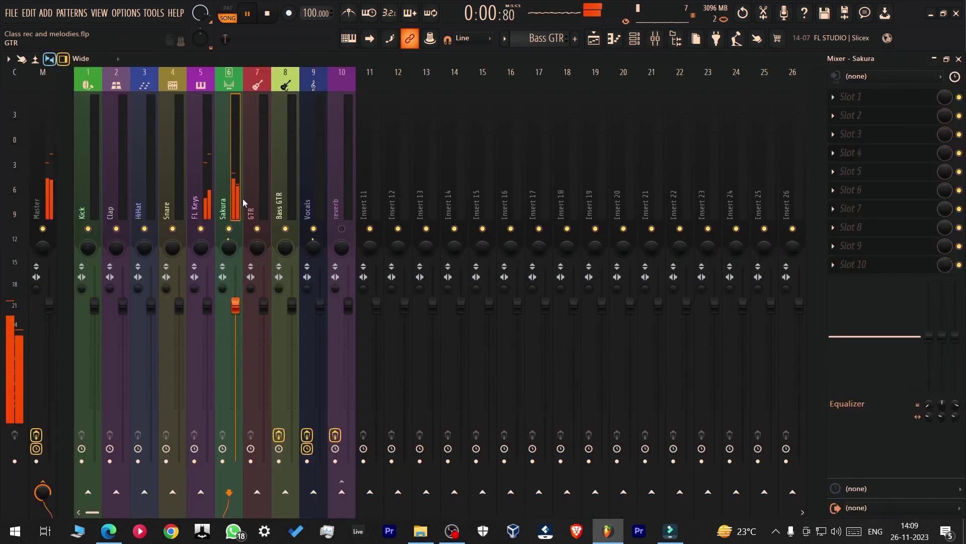
pyautogui.hotkey('ctrl', 's')
pyautogui.press('F9')
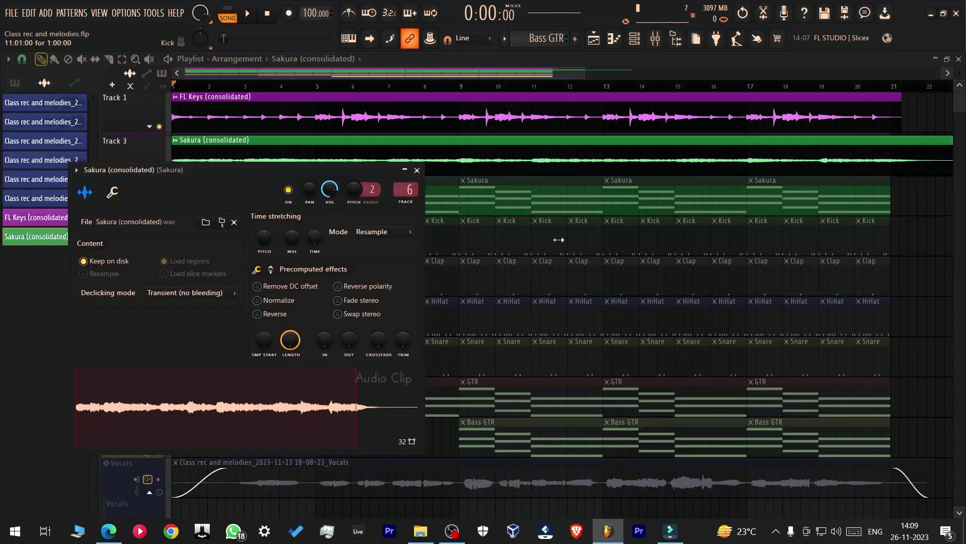
pyautogui.click(416, 171)
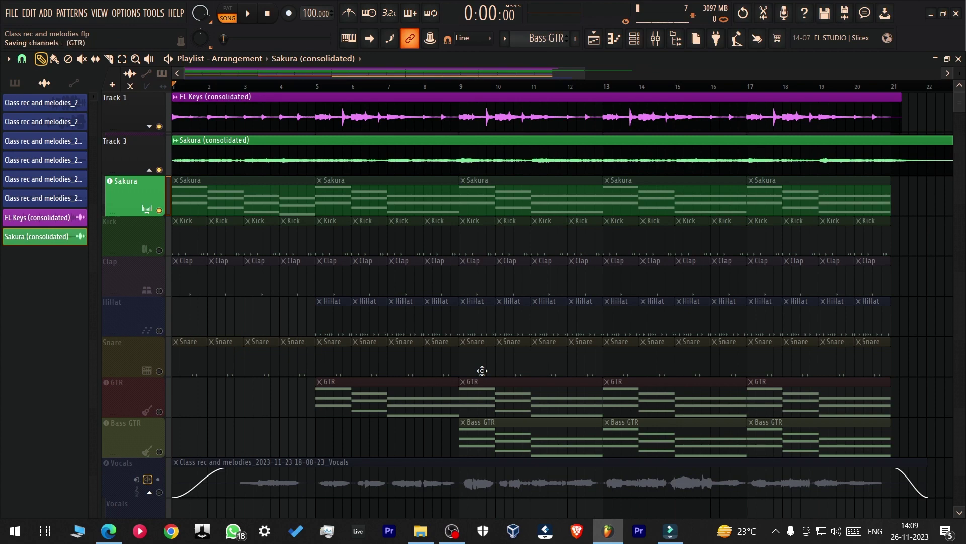
# Step: Rename Track 1, which holds the FL Keys (consolidated) clip, as pIANO
pyautogui.middleClick(125, 113)
pyautogui.write('pIANO')
pyautogui.click(254, 103)
pyautogui.click(478, 97)
# Step: Rename Track 3, which holds the Sakura (consolidated) clip, as Pads and collapse its track group
pyautogui.middleClick(135, 151)
pyautogui.write('Pads')
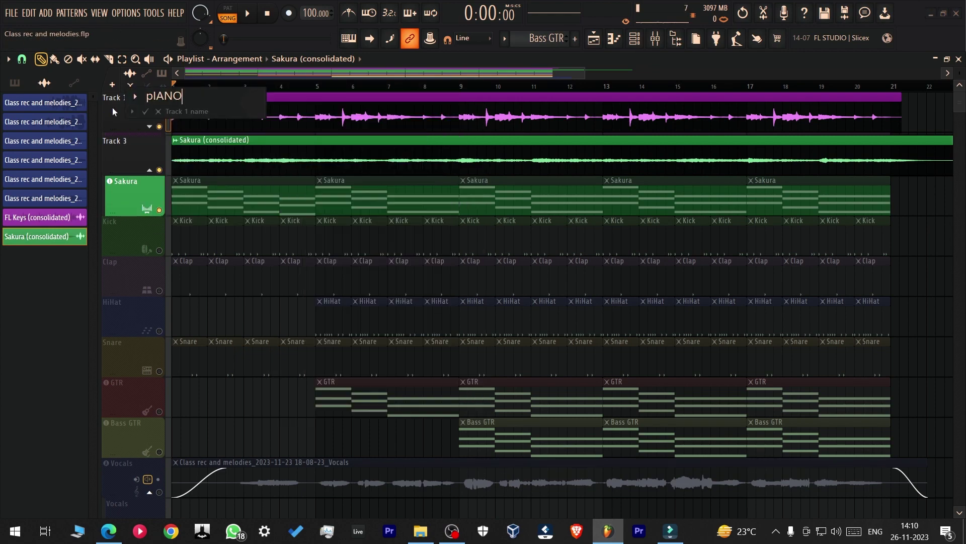
pyautogui.click(139, 154)
pyautogui.click(149, 170)
# Step: Solo the Kick track and consolidate it to audio from song start as a 32Bit float WAV with the remainder left
pyautogui.rightClick(159, 213)
pyautogui.rightClick(137, 195)
pyautogui.click(271, 387)
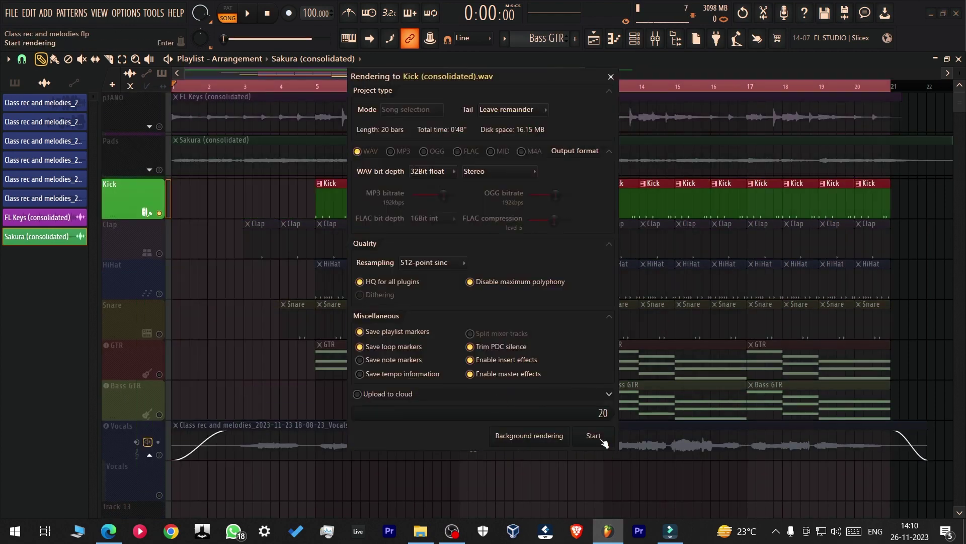
pyautogui.click(585, 436)
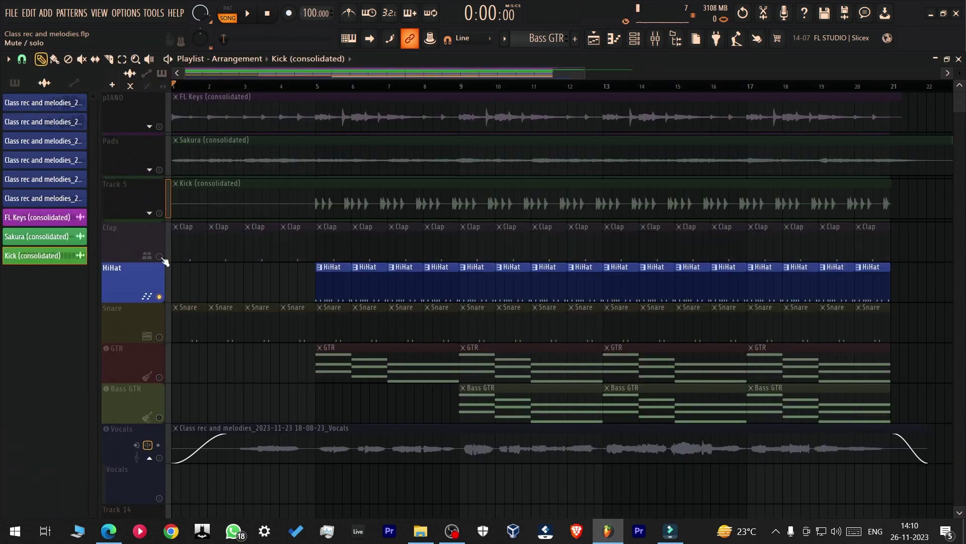
# Step: Solo the Clap, HiHat and Snare tracks together and consolidate them to audio from song start
pyautogui.rightClick(159, 257)
pyautogui.moveTo(169, 243); pyautogui.dragTo(168, 321)
pyautogui.click(159, 336)
pyautogui.click(159, 297)
pyautogui.rightClick(137, 236)
pyautogui.click(279, 425)
pyautogui.click(588, 436)
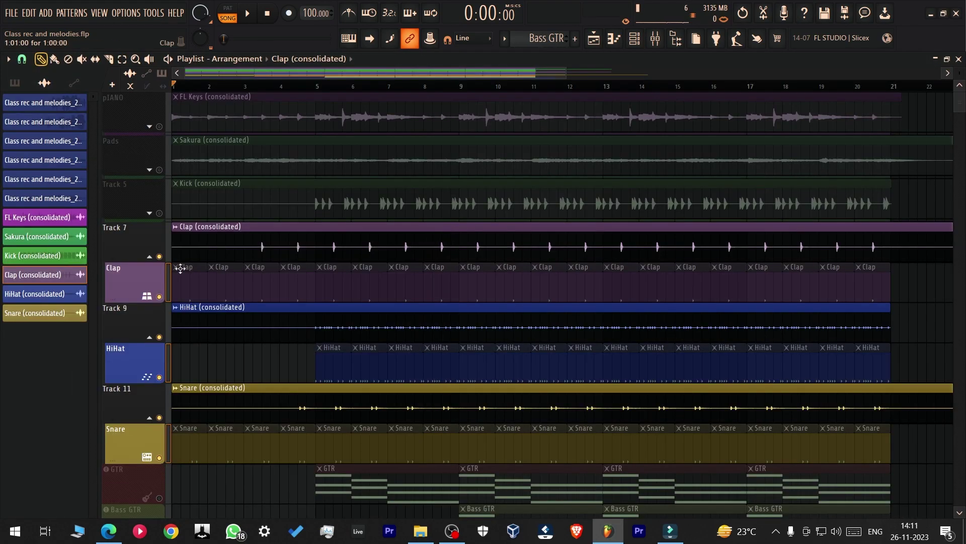
# Step: Collapse the Clap, HiHat and Snare track groups and check the HiHat (consolidated) clip's settings
pyautogui.click(150, 257)
pyautogui.doubleClick(184, 271)
pyautogui.click(150, 299)
pyautogui.click(150, 343)
# Step: Solo the GTR and Bass GTR tracks together and consolidate them to audio from song start
pyautogui.rightClick(159, 386)
pyautogui.moveTo(169, 372); pyautogui.dragTo(170, 426)
pyautogui.click(159, 426)
pyautogui.rightClick(142, 363)
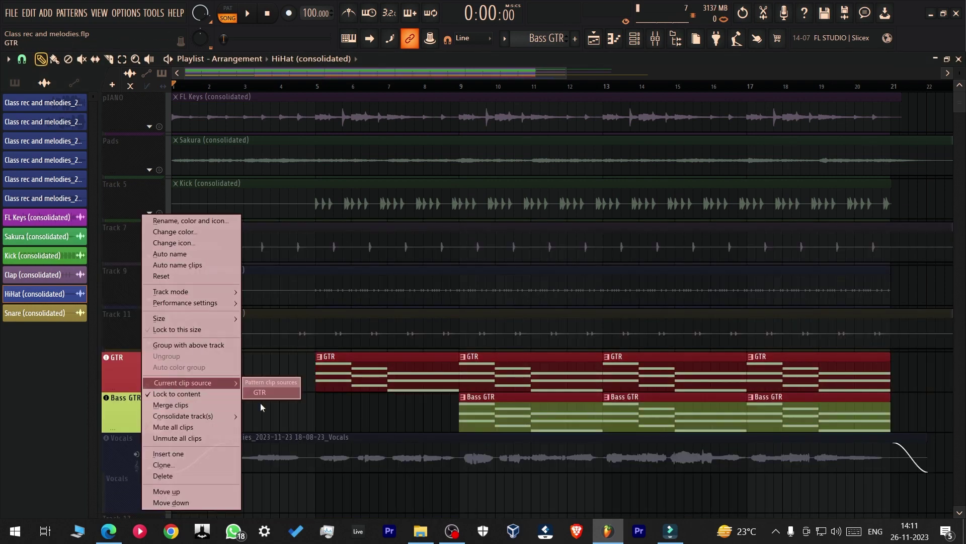
pyautogui.click(279, 425)
pyautogui.click(578, 423)
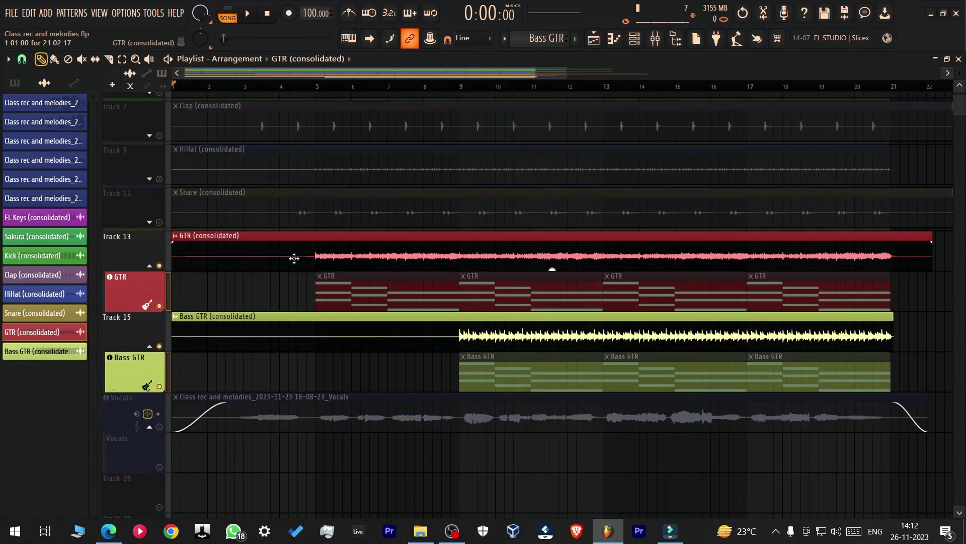
# Step: Open the settings of the GTR and Bass GTR consolidated clips, close them and collapse both track groups
pyautogui.doubleClick(294, 258)
pyautogui.doubleClick(489, 315)
pyautogui.press('Escape')
pyautogui.click(149, 265)
pyautogui.click(150, 309)
# Step: Rename Track 13 as GTR and Track 15 as Bass GTR to match their consolidated clips
pyautogui.middleClick(142, 251)
pyautogui.write('GTR')
pyautogui.press('Return')
pyautogui.middleClick(143, 285)
pyautogui.write('Bass GTR')
pyautogui.press('Return')
# Step: Unsolo the tracks and rename those holding the Kick and Clap consolidated clips as Kick and Clap
pyautogui.rightClick(159, 309)
pyautogui.scroll(3, 146, 205)
pyautogui.middleClick(141, 201)
pyautogui.write('Kick')
pyautogui.press('Return')
pyautogui.press('Return')
# Step: Rename the HiHat and Snare clips' tracks as Hi Hat and Snare and open the HiHat clip's settings
pyautogui.middleClick(129, 286)
pyautogui.write('Hi Hat')
pyautogui.press('Return')
pyautogui.middleClick(135, 328)
pyautogui.write('Snare')
pyautogui.press('Return')
pyautogui.doubleClick(239, 270)
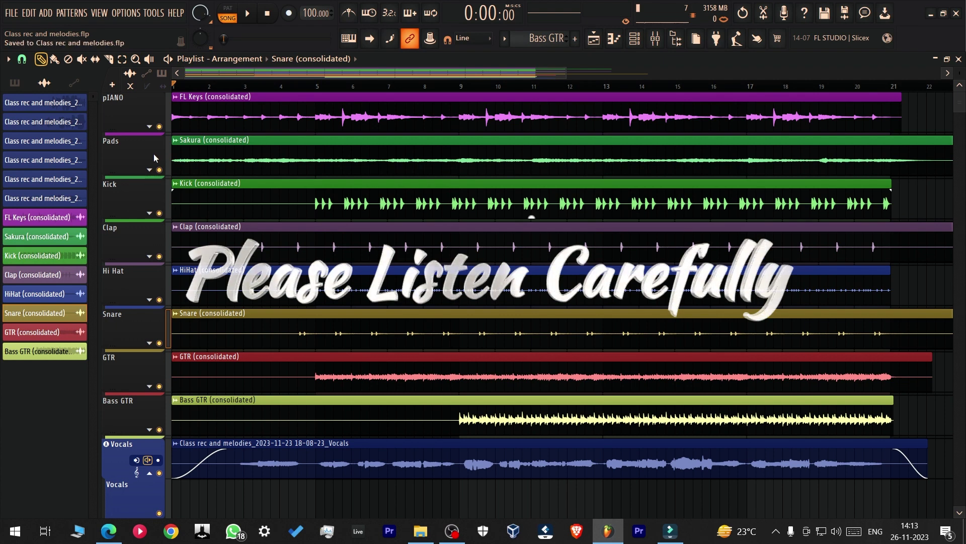
# Step: Solo the pIANO track, select the FL Keys insert in the mixer and play the song from bar 5
pyautogui.rightClick(160, 126)
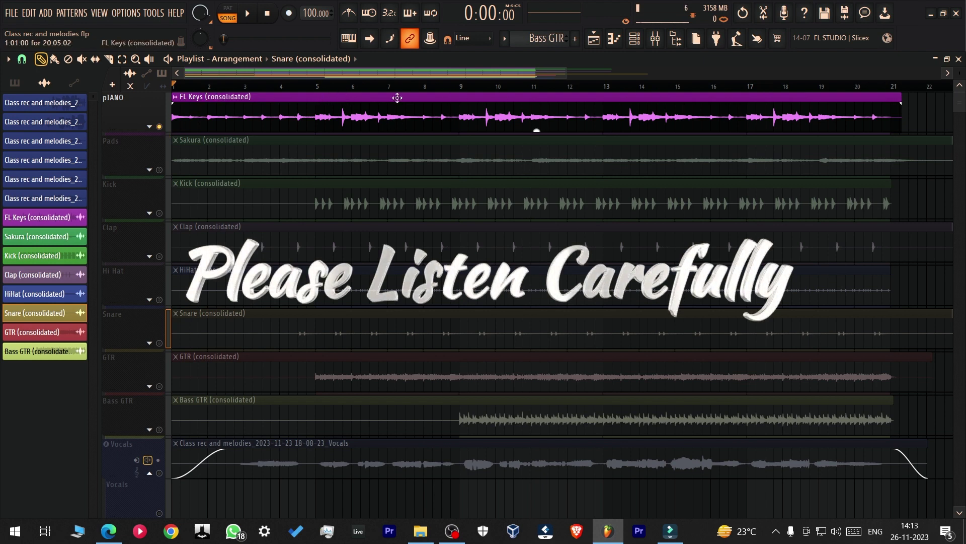
pyautogui.click(316, 86)
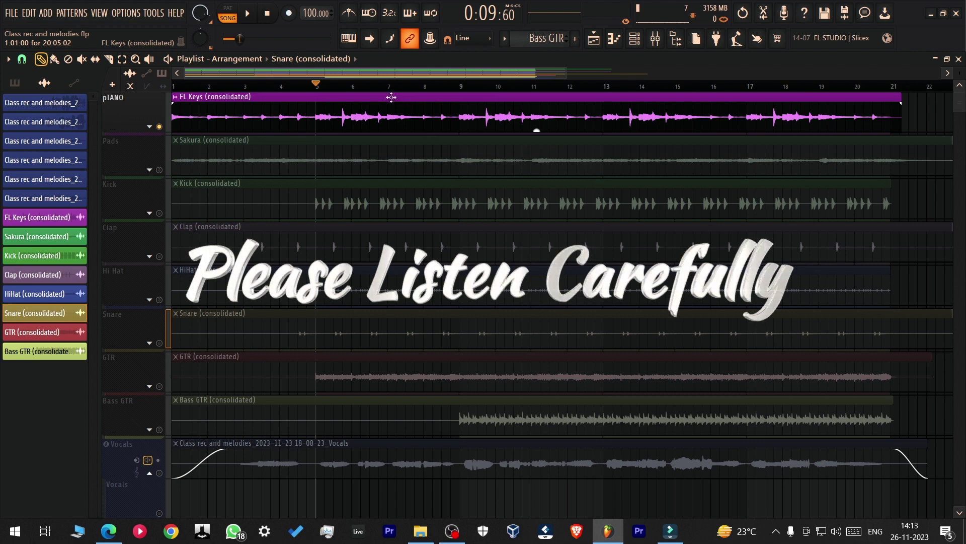
pyautogui.press('F9')
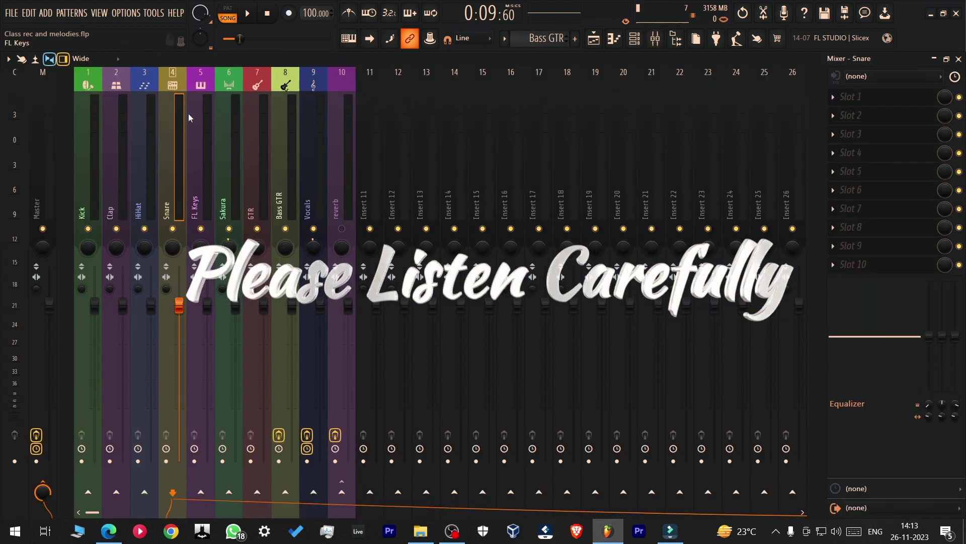
pyautogui.click(189, 115)
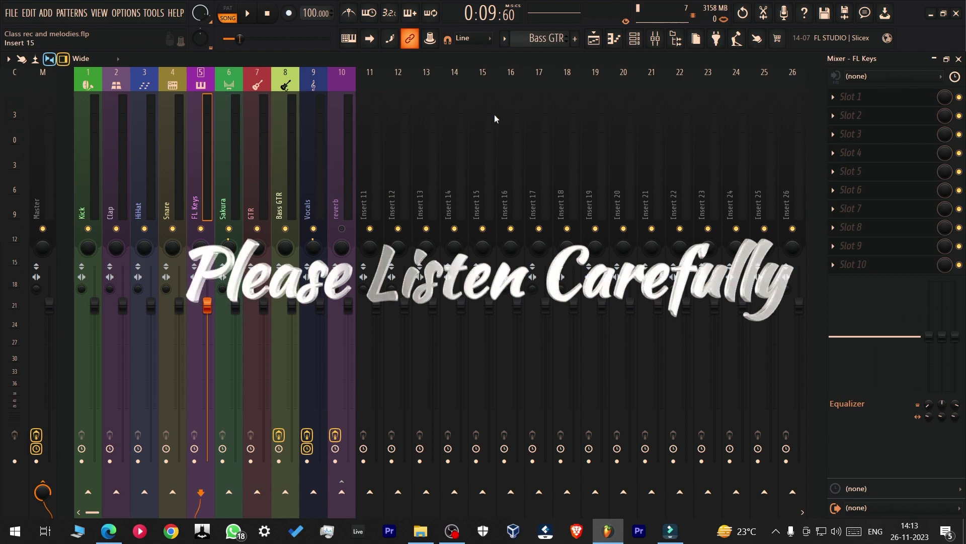
pyautogui.press('space')
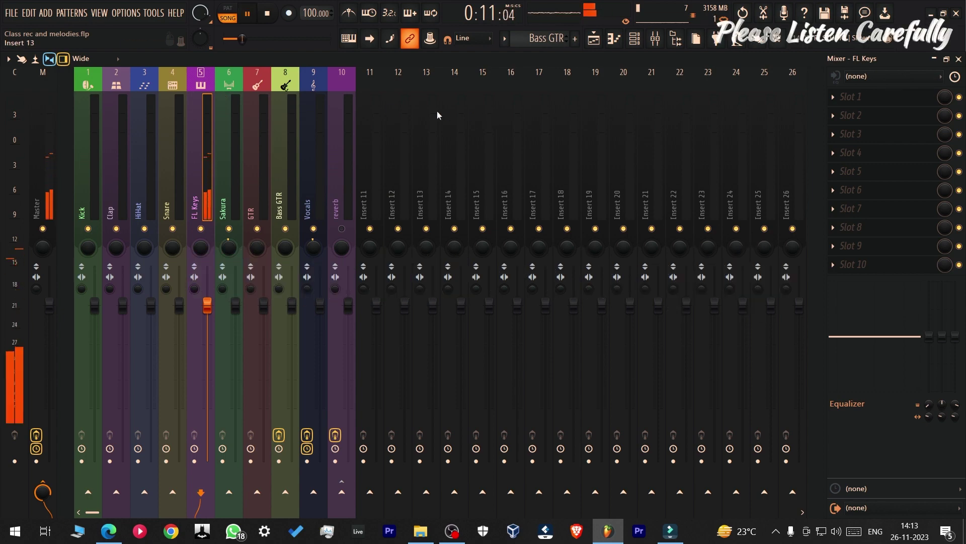
# Step: Load FabFilter Pro-Q 3 in slot 1 of the FL Keys insert, save the project and show the EQ full screen
pyautogui.click(903, 98)
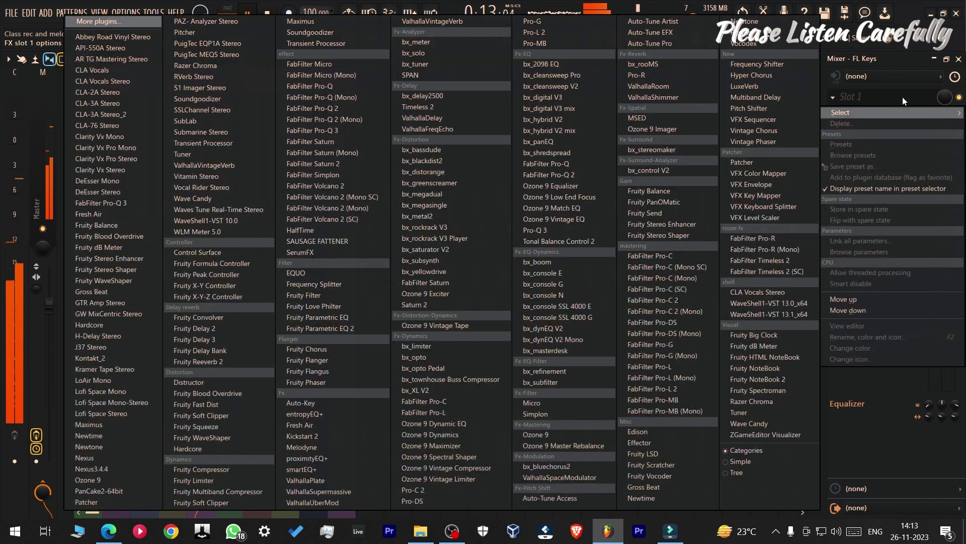
pyautogui.click(135, 205)
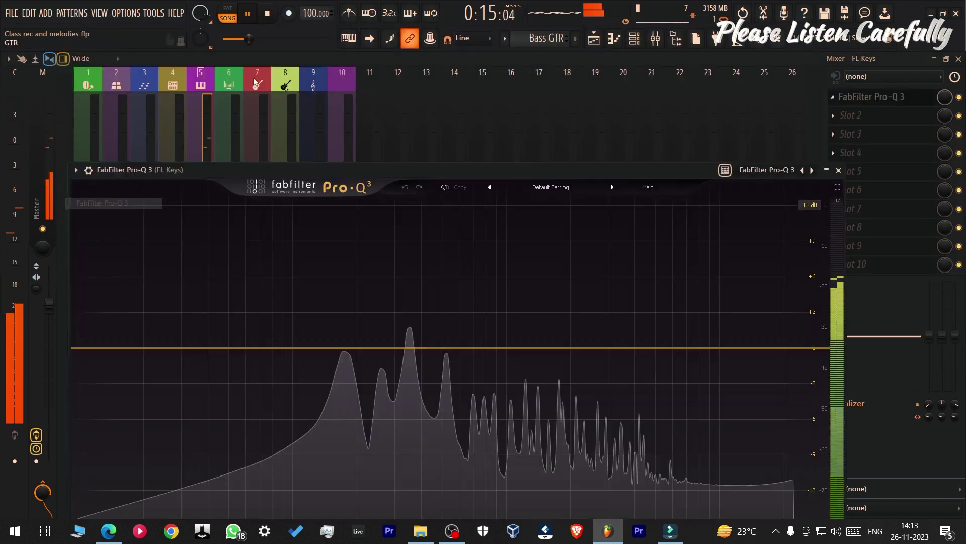
pyautogui.moveTo(238, 165); pyautogui.dragTo(247, 56)
pyautogui.press('space')
pyautogui.hotkey('ctrl', 's')
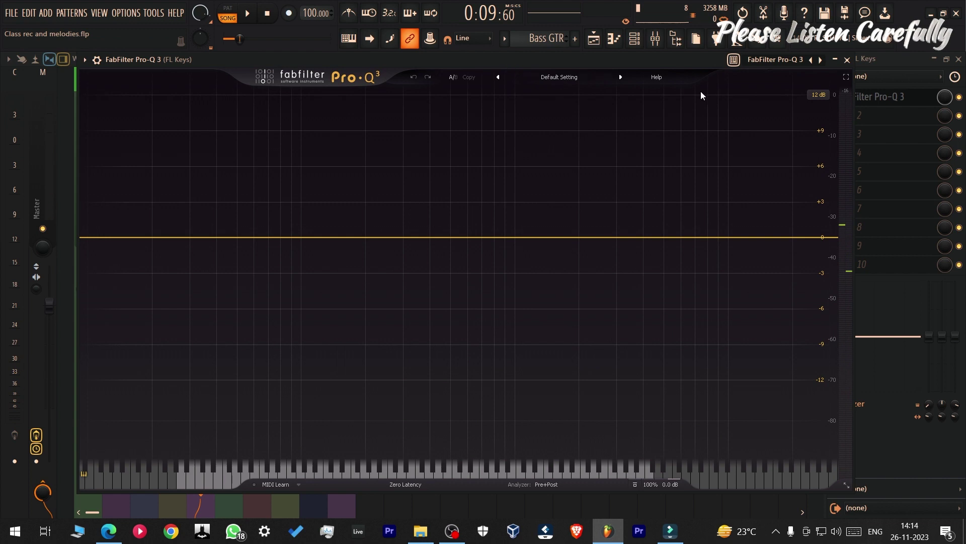
pyautogui.click(847, 78)
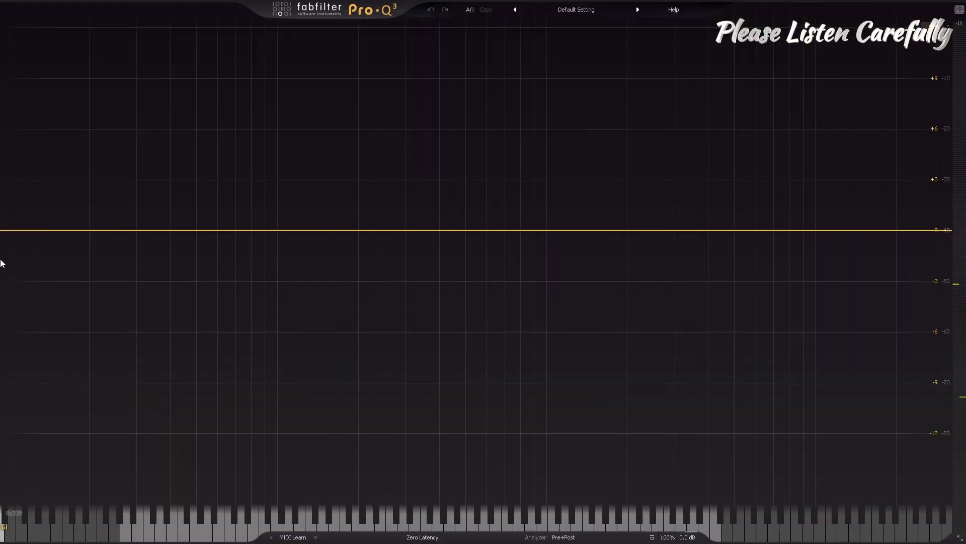
# Step: Add a low cut with a 36 dB/oct slope at about 90 Hz while the piano plays
pyautogui.click(14, 229)
pyautogui.click(18, 215)
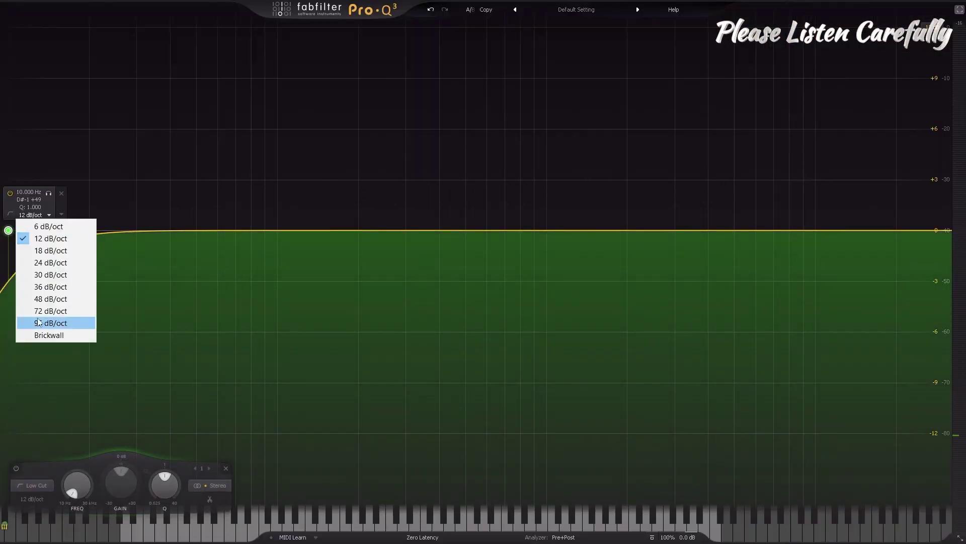
pyautogui.click(44, 287)
pyautogui.press('space')
pyautogui.moveTo(9, 231); pyautogui.dragTo(265, 233)
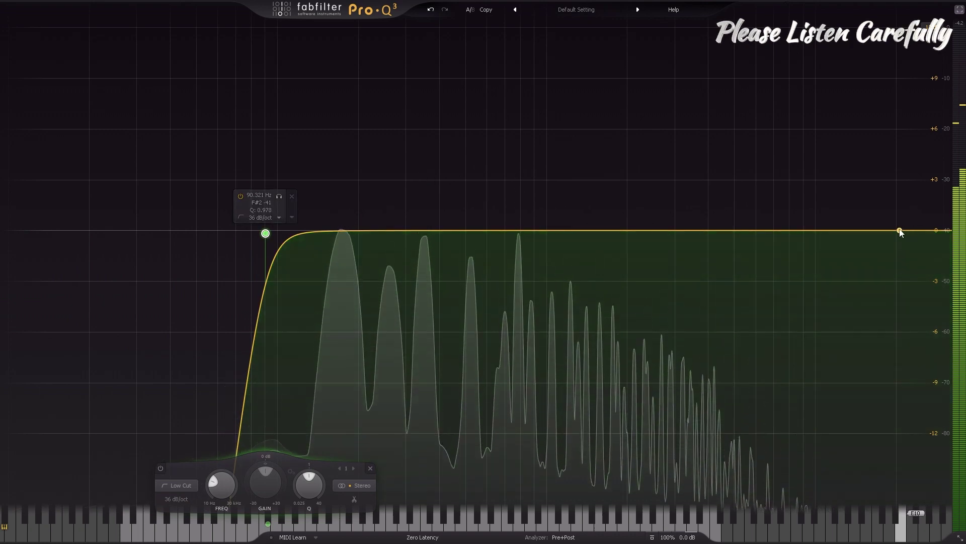
# Step: Add a high cut at about 10 kHz with a 24 dB/oct slope and a Q of about 1
pyautogui.click(900, 231)
pyautogui.click(889, 214)
pyautogui.click(906, 315)
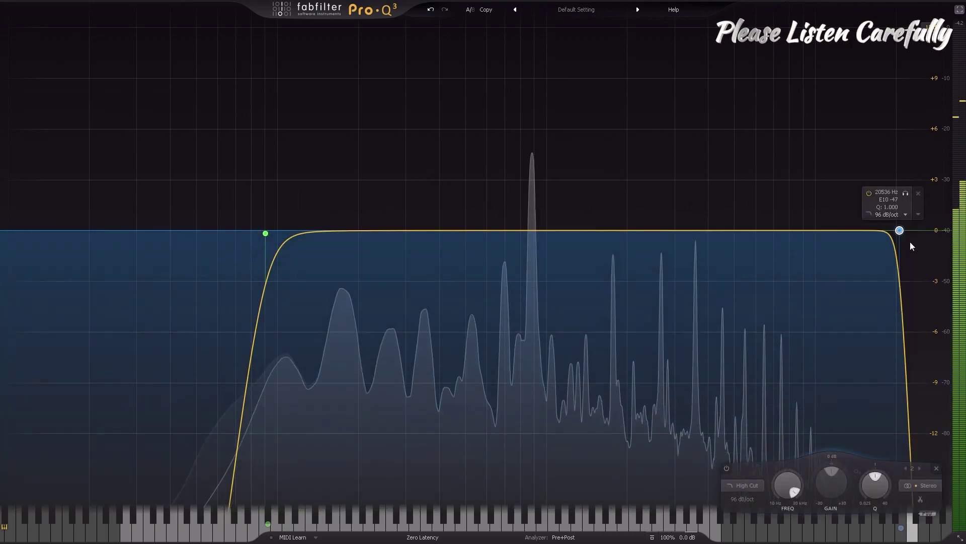
pyautogui.moveTo(900, 232); pyautogui.dragTo(817, 233)
pyautogui.click(816, 216)
pyautogui.click(831, 262)
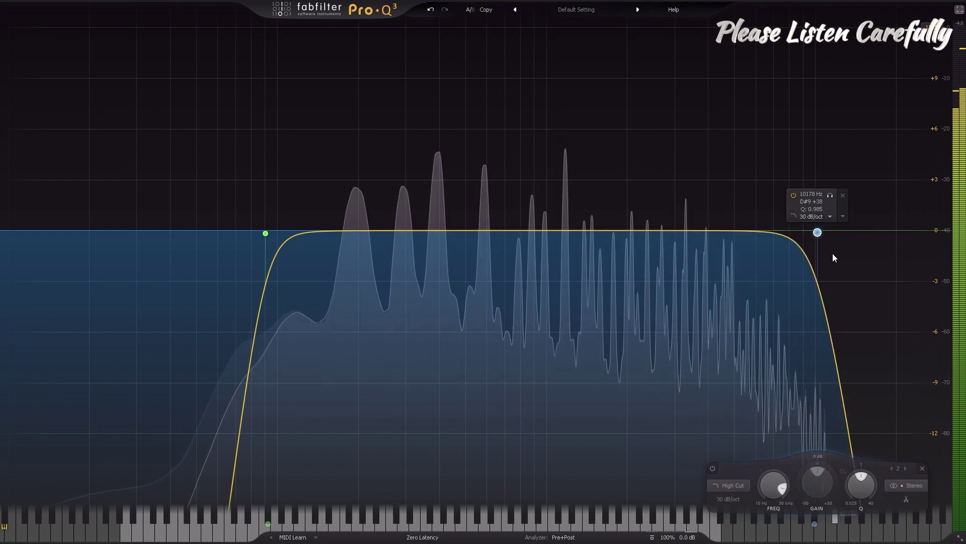
pyautogui.click(820, 213)
pyautogui.click(832, 260)
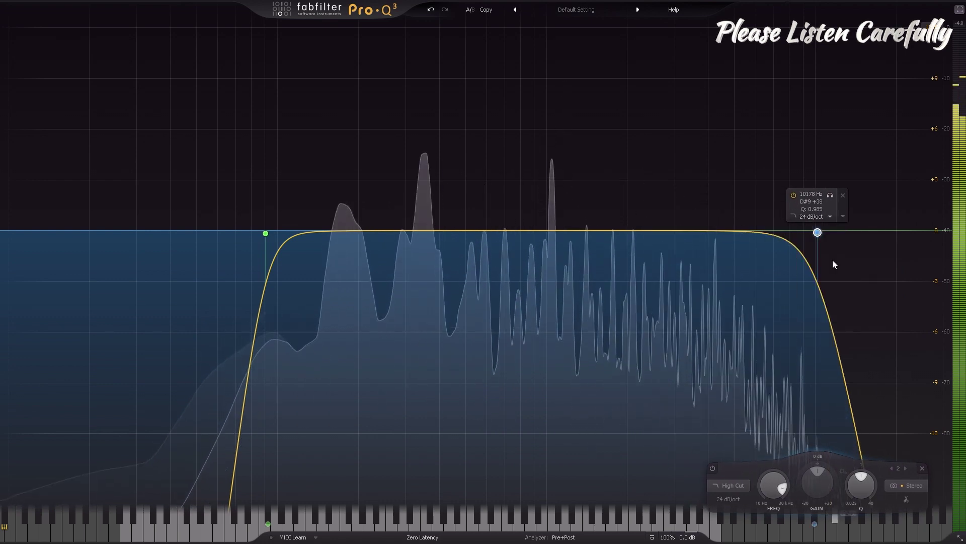
pyautogui.moveTo(818, 234); pyautogui.dragTo(818, 232)
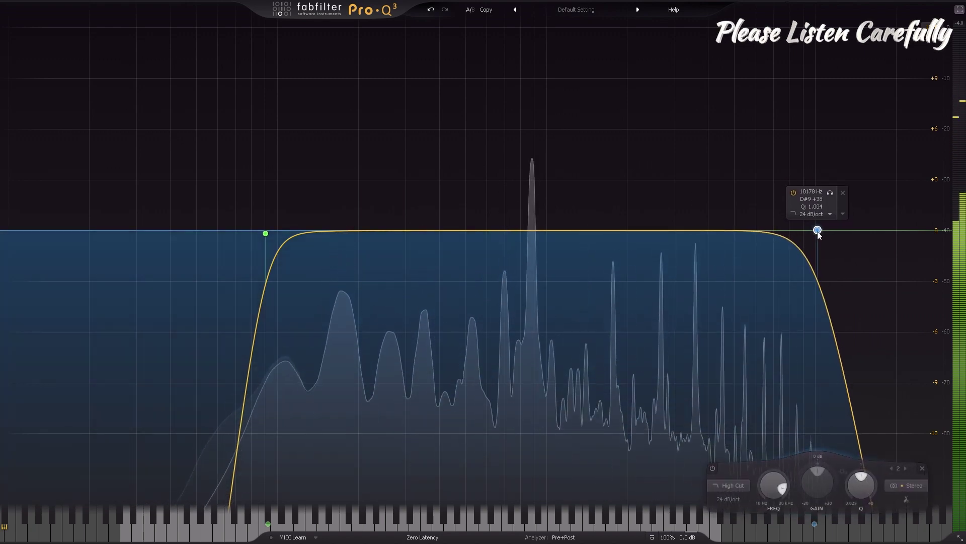
# Step: Add a strongly boosted bell, narrow it and sweep it through the highs to just below the high cut
pyautogui.moveTo(539, 229); pyautogui.dragTo(730, 67)
pyautogui.moveTo(783, 477); pyautogui.dragTo(831, 457)
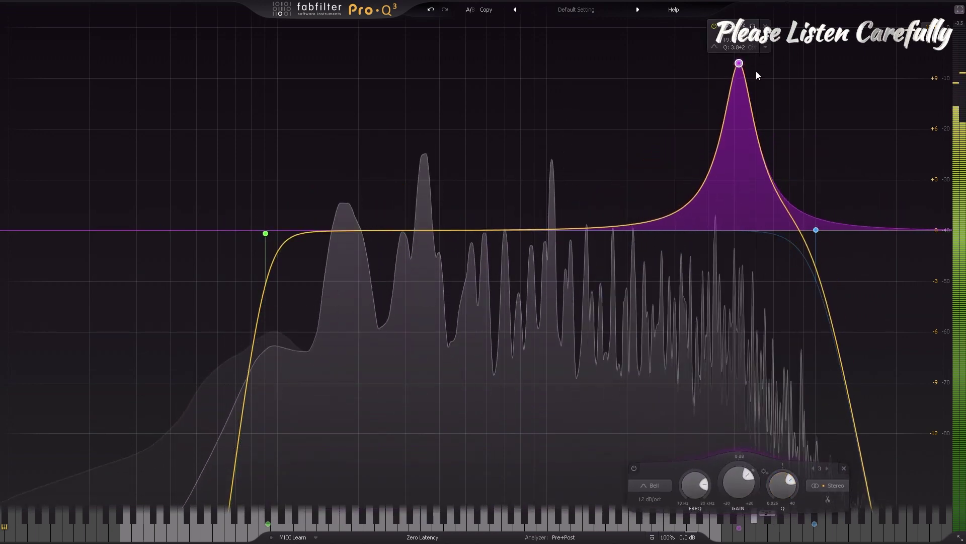
pyautogui.moveTo(750, 50); pyautogui.dragTo(792, 65)
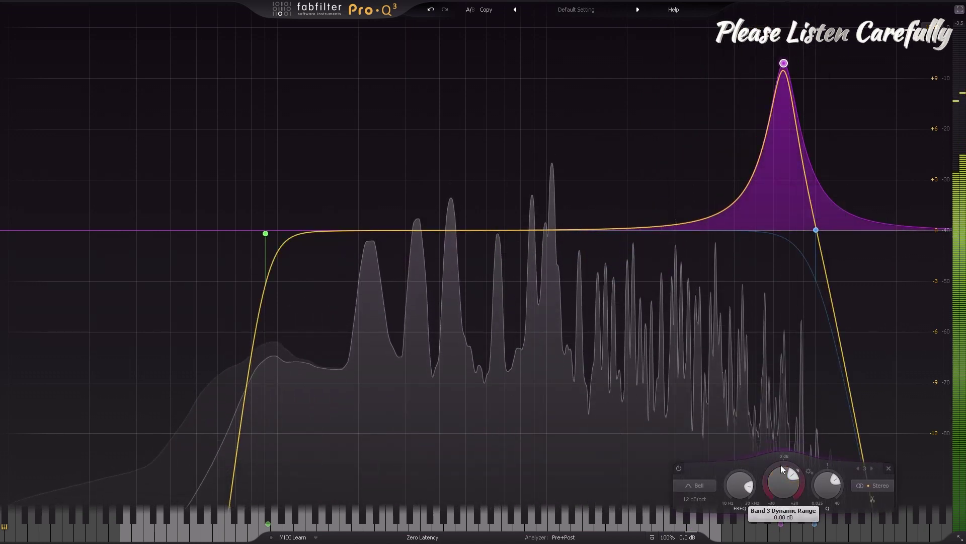
# Step: Reset the swept band's gain to 0 dB, set its dynamic range to -3 dB and its Q to about 9.6
pyautogui.doubleClick(783, 481)
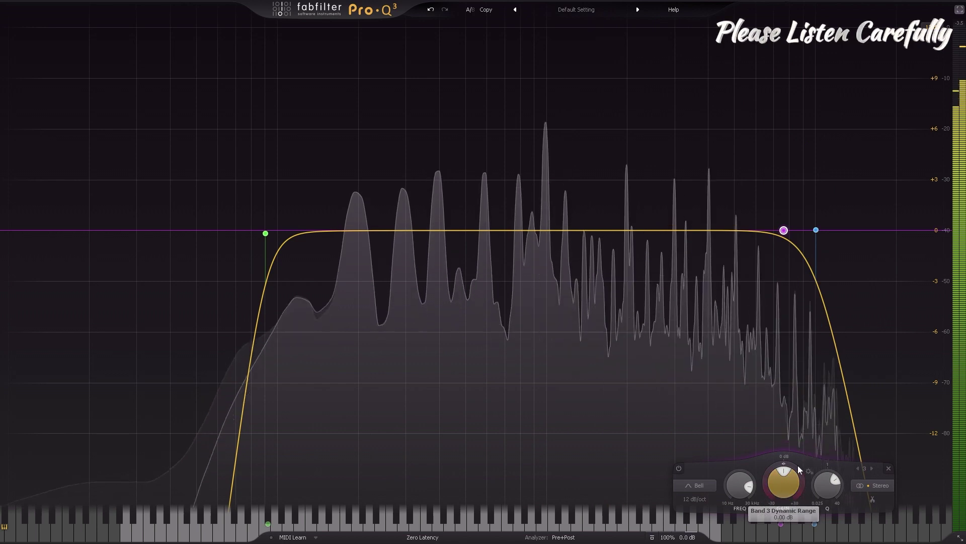
pyautogui.doubleClick(798, 466)
pyautogui.write('-')
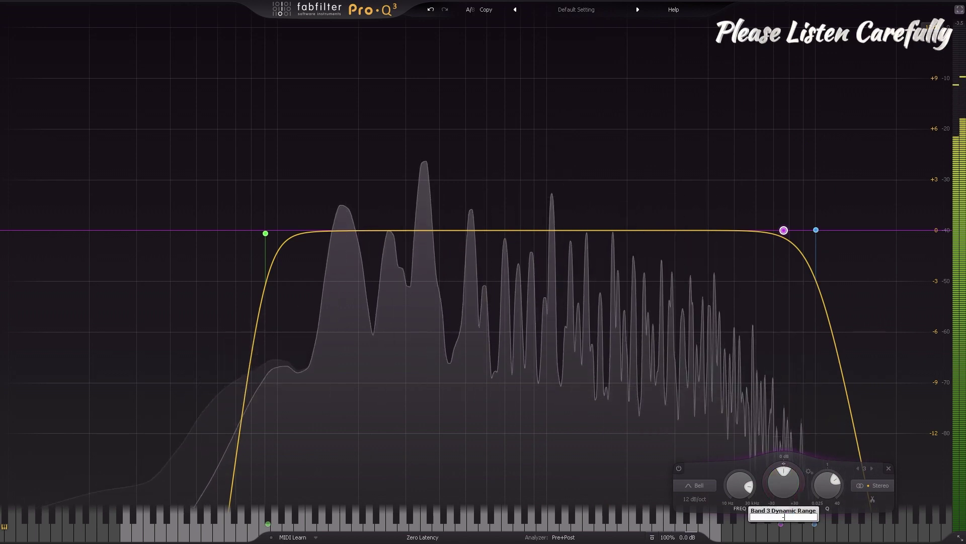
pyautogui.write('3')
pyautogui.press('Return')
pyautogui.moveTo(827, 482); pyautogui.dragTo(827, 467)
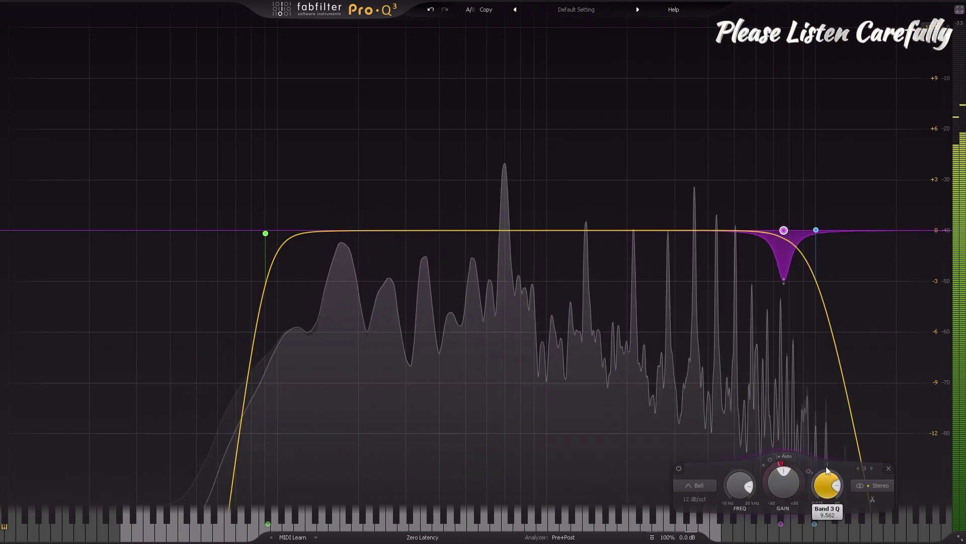
# Step: Add a bell cut of about 1.55 dB at 1025 Hz with Q about 4.1, and a wide boost of about 1 dB in the low mids
pyautogui.moveTo(545, 231); pyautogui.dragTo(549, 257)
pyautogui.moveTo(586, 479); pyautogui.dragTo(584, 475)
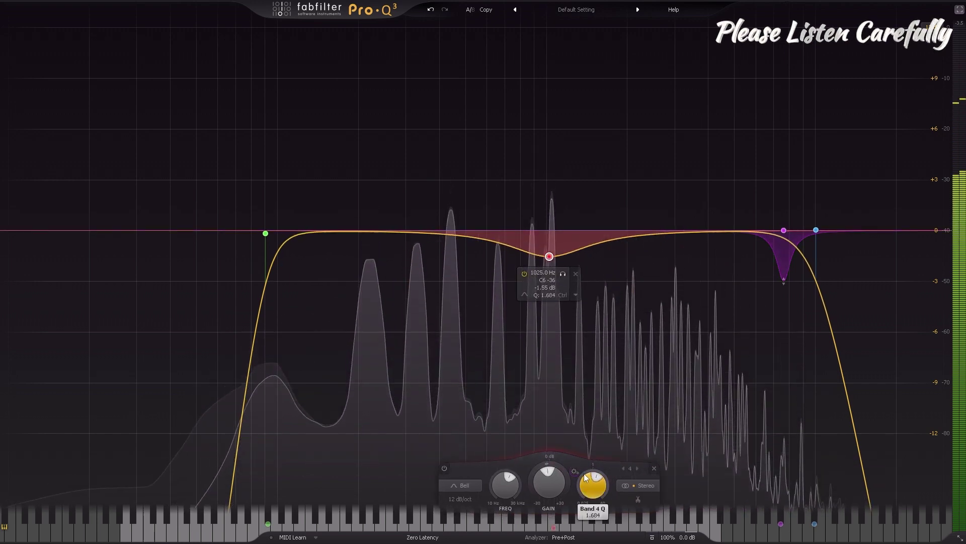
pyautogui.moveTo(387, 232); pyautogui.dragTo(352, 214)
# Step: Add a bell cut of about 1.25 dB at 5992 Hz with Q 18.9, and a 0.3 dB boost at about 2.6 kHz, narrowed slightly
pyautogui.moveTo(751, 234); pyautogui.dragTo(757, 254)
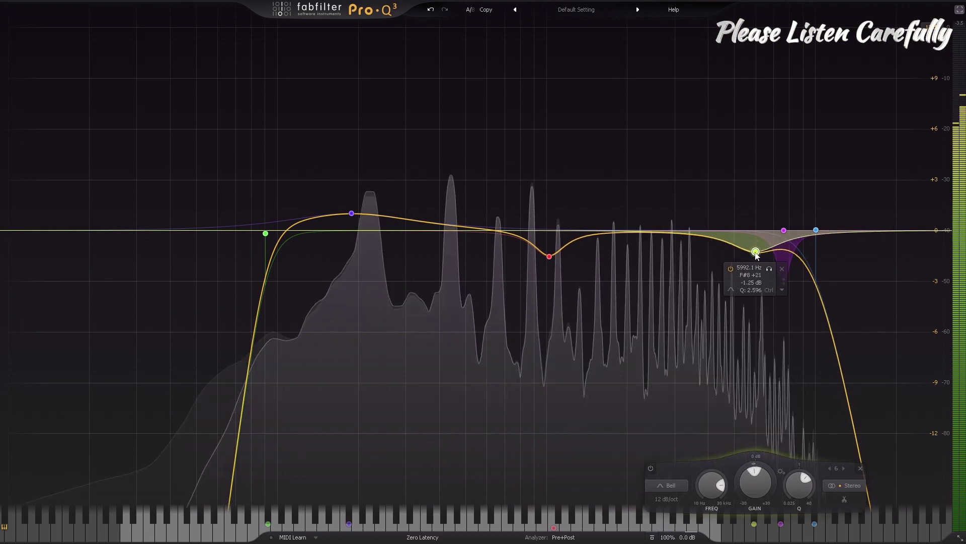
pyautogui.moveTo(801, 480); pyautogui.dragTo(801, 449)
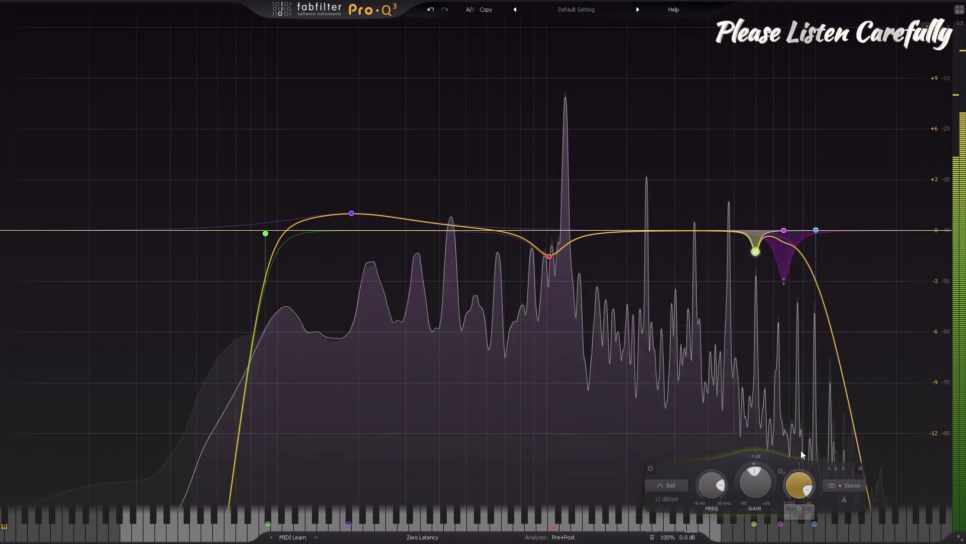
pyautogui.moveTo(669, 230)
pyautogui.mouseDown()
pyautogui.moveTo(677, 59)
pyautogui.moveTo(712, 157)
pyautogui.moveTo(796, 86)
pyautogui.moveTo(638, 108)
pyautogui.moveTo(690, 231)
pyautogui.moveTo(657, 225)
pyautogui.mouseUp()
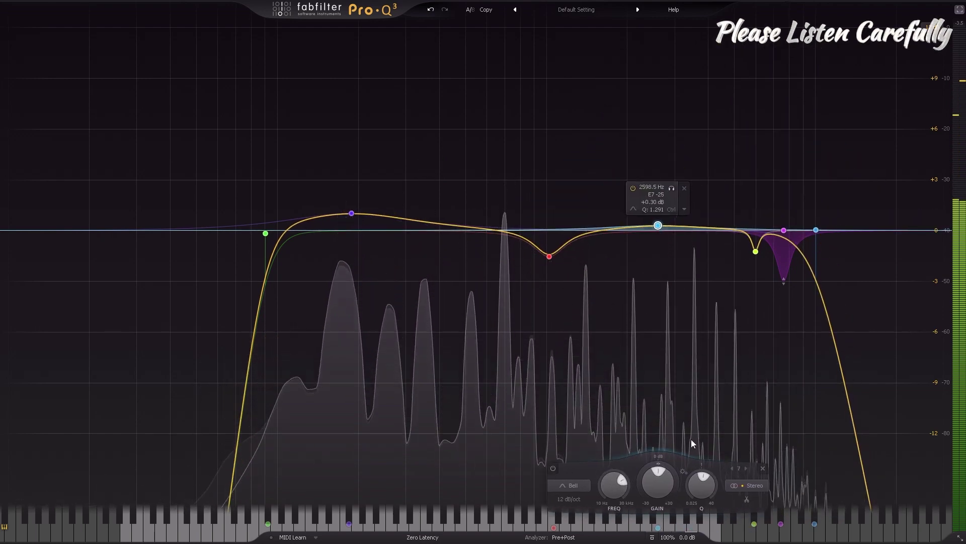
pyautogui.moveTo(705, 488); pyautogui.dragTo(705, 476)
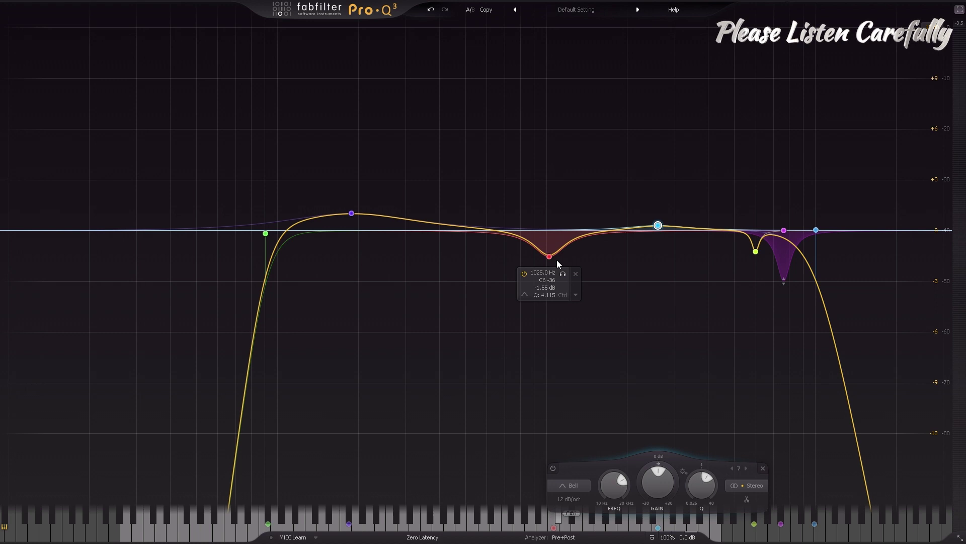
# Step: Review the settings of the upper EQ bands, including the narrow cut and the dynamic band's range
pyautogui.moveTo(658, 226)
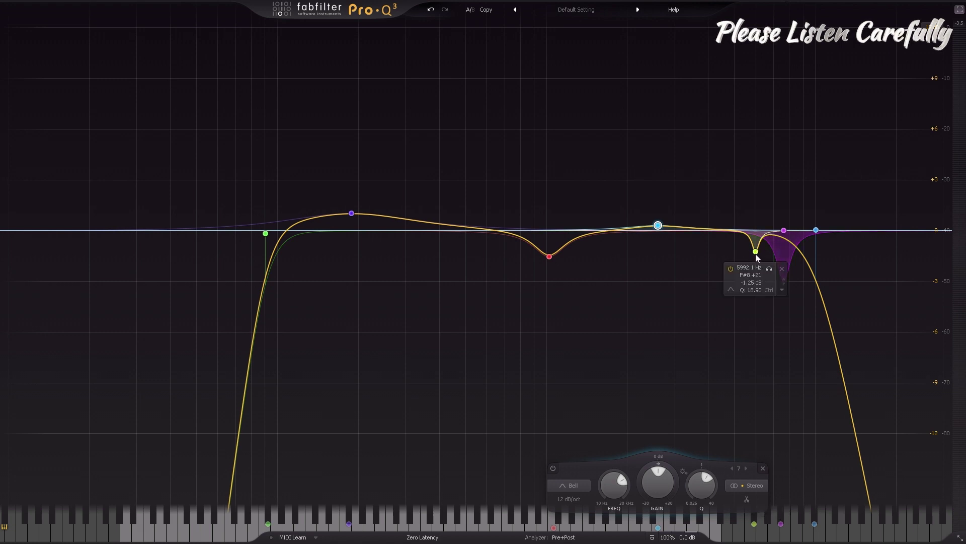
pyautogui.click(782, 231)
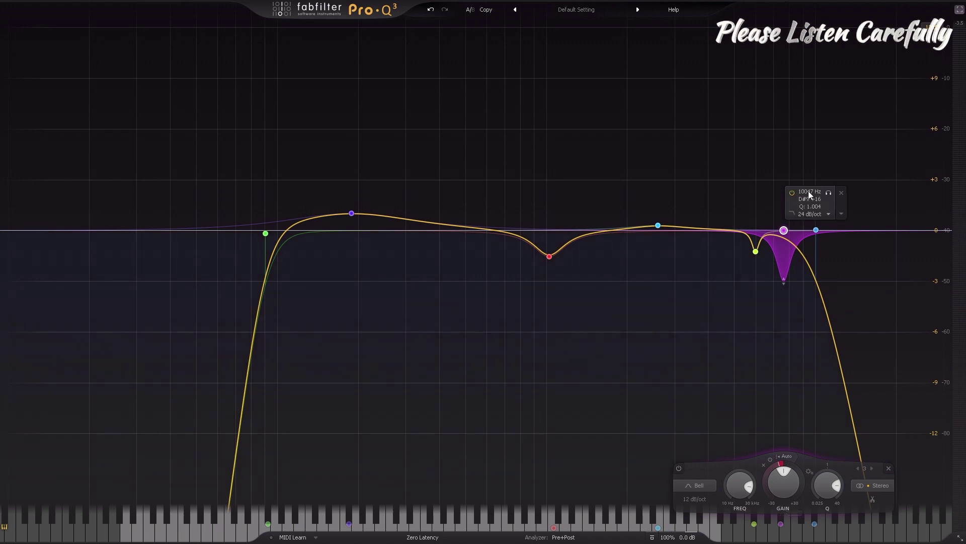
pyautogui.click(755, 251)
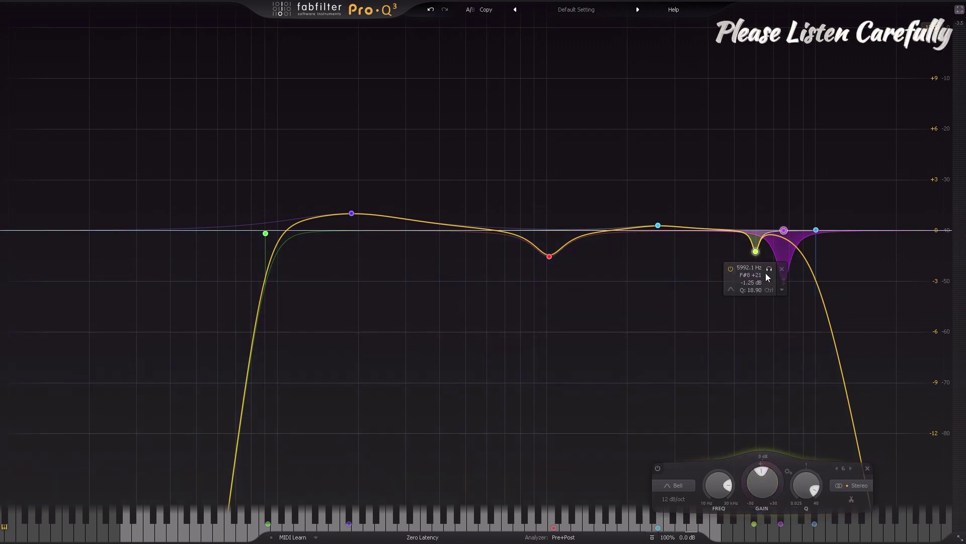
pyautogui.click(787, 257)
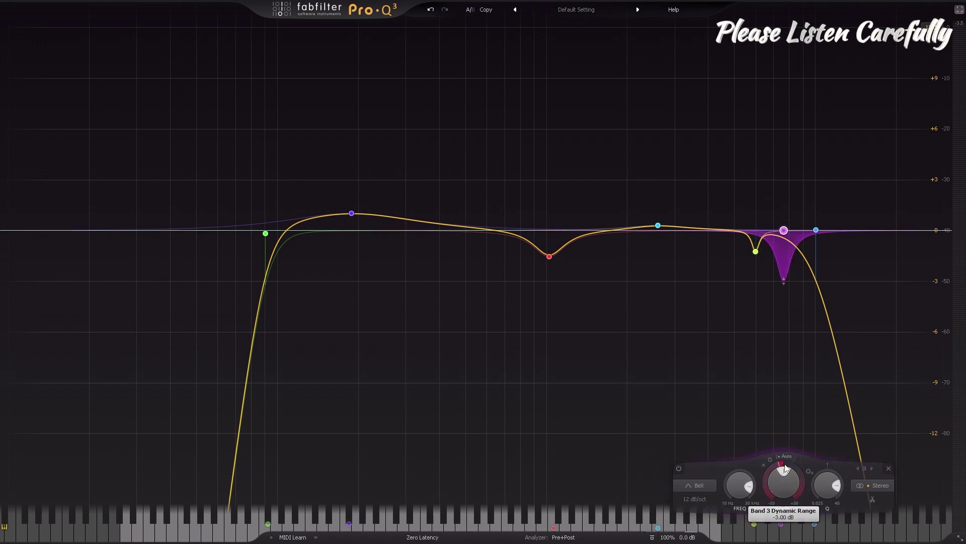
# Step: Check the dynamic and high-cut bands of the FL Keys equalizer, then leave full screen and close it
pyautogui.moveTo(784, 230)
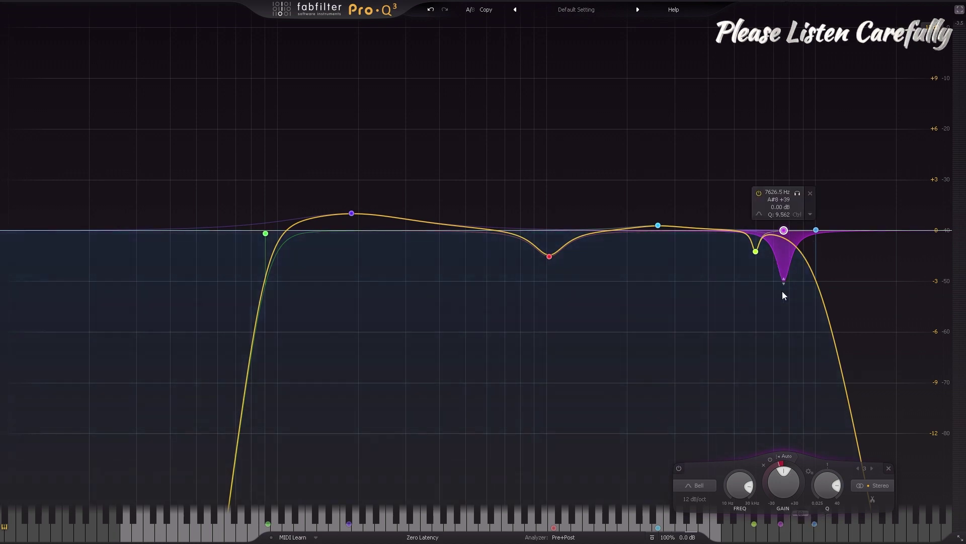
pyautogui.moveTo(758, 242)
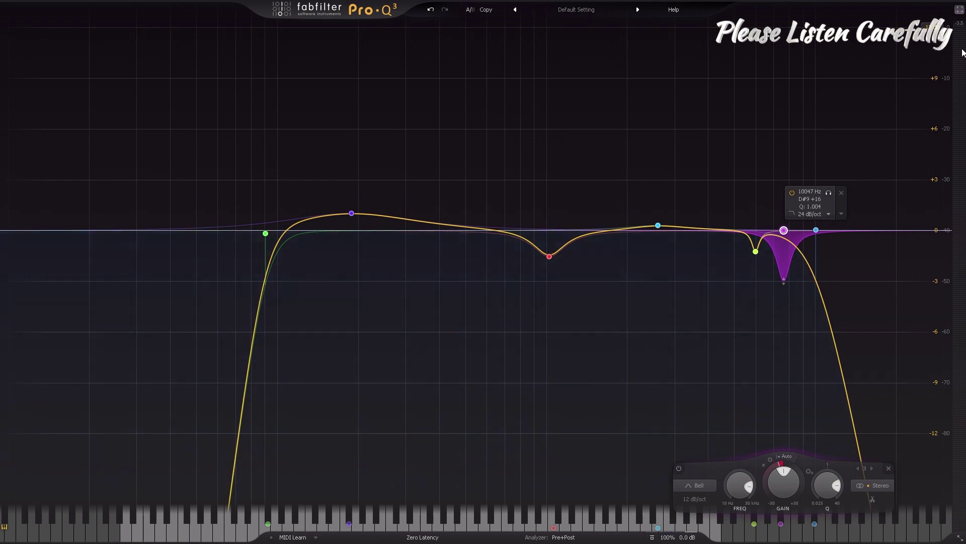
pyautogui.click(959, 10)
pyautogui.click(847, 60)
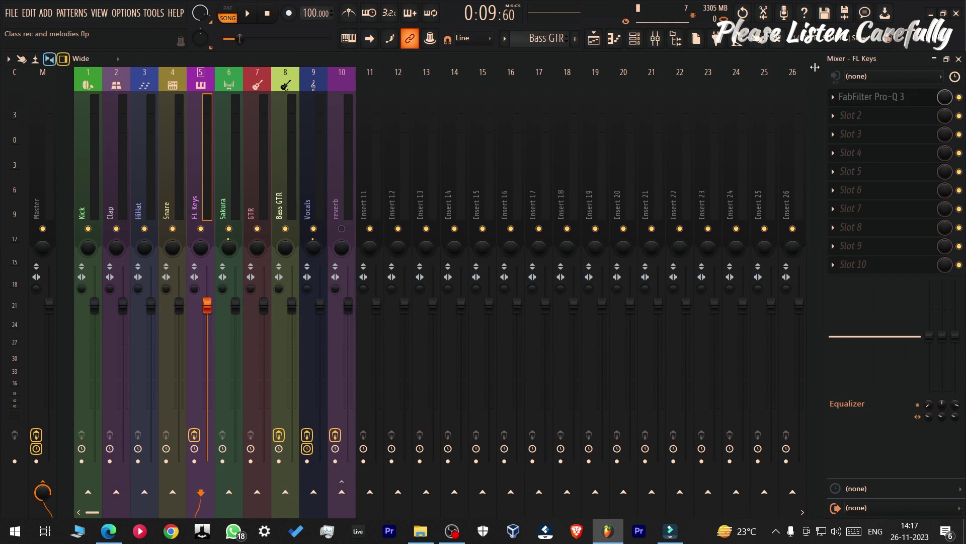
# Step: Inspect the low-cut and high-cut filters in the reverb track's FabFilter Pro-Q 3, then close it
pyautogui.click(348, 89)
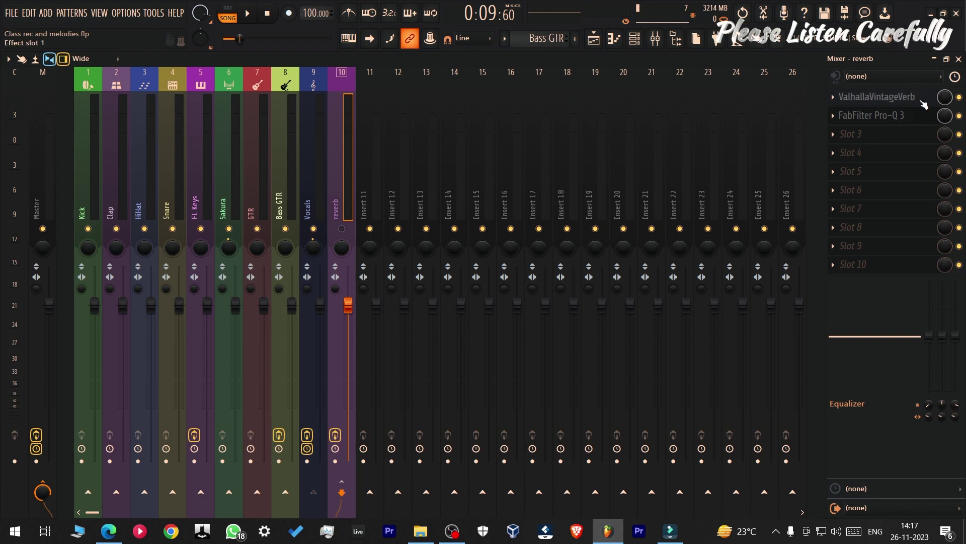
pyautogui.click(875, 115)
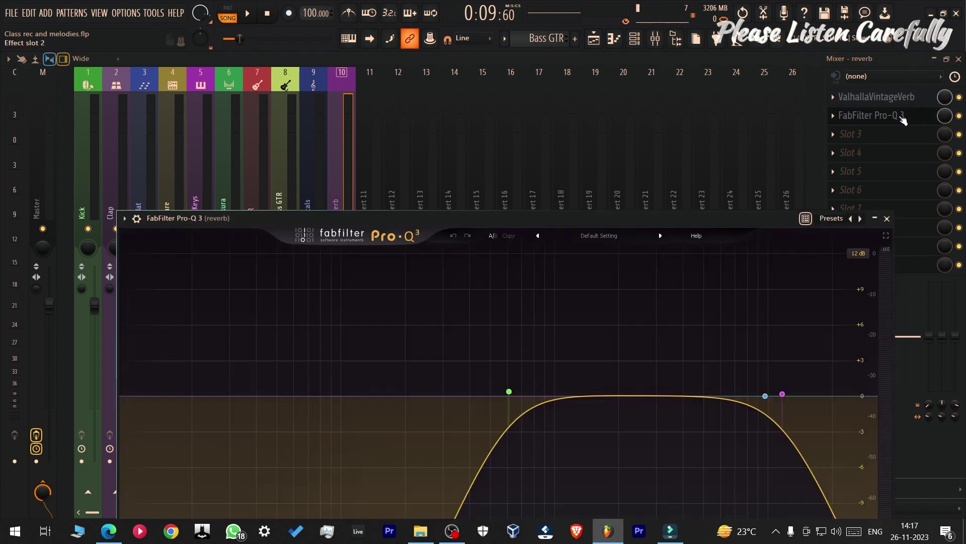
pyautogui.moveTo(578, 217); pyautogui.dragTo(589, 92)
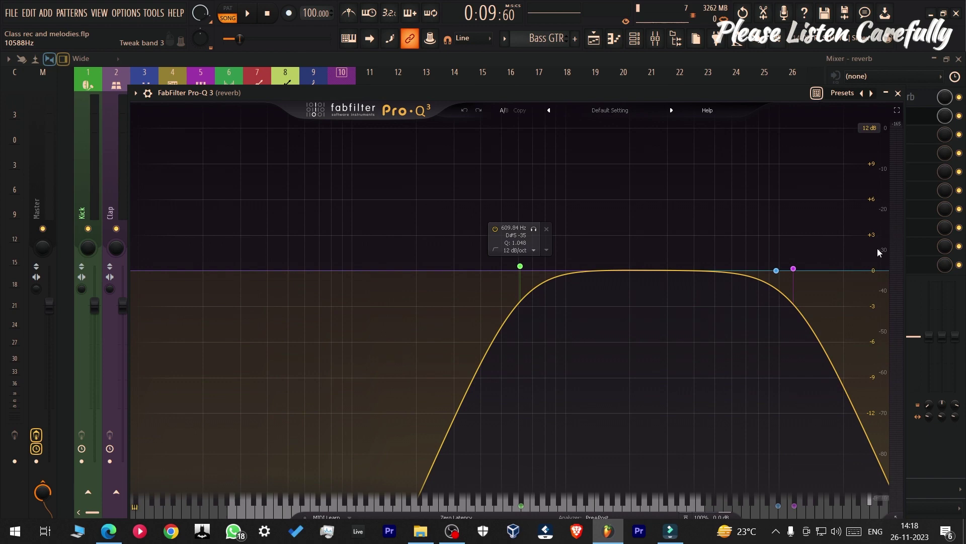
pyautogui.click(898, 94)
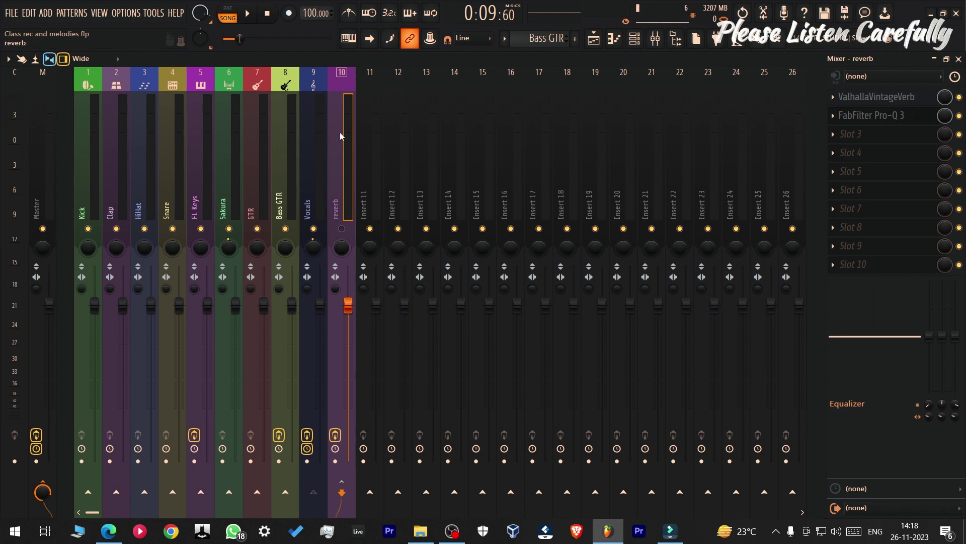
# Step: Unmute the reverb track and sidechain the FL Keys insert to it
pyautogui.click(342, 228)
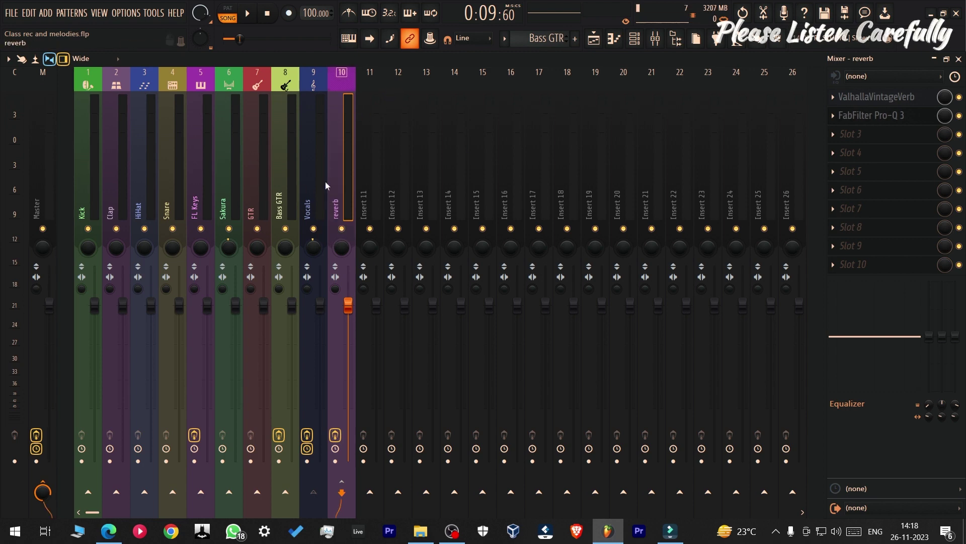
pyautogui.click(81, 111)
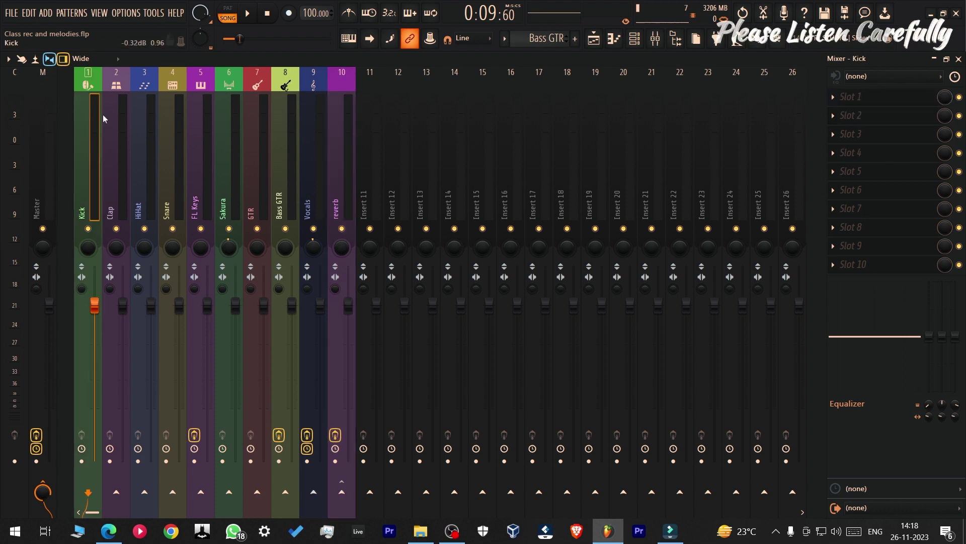
pyautogui.click(197, 132)
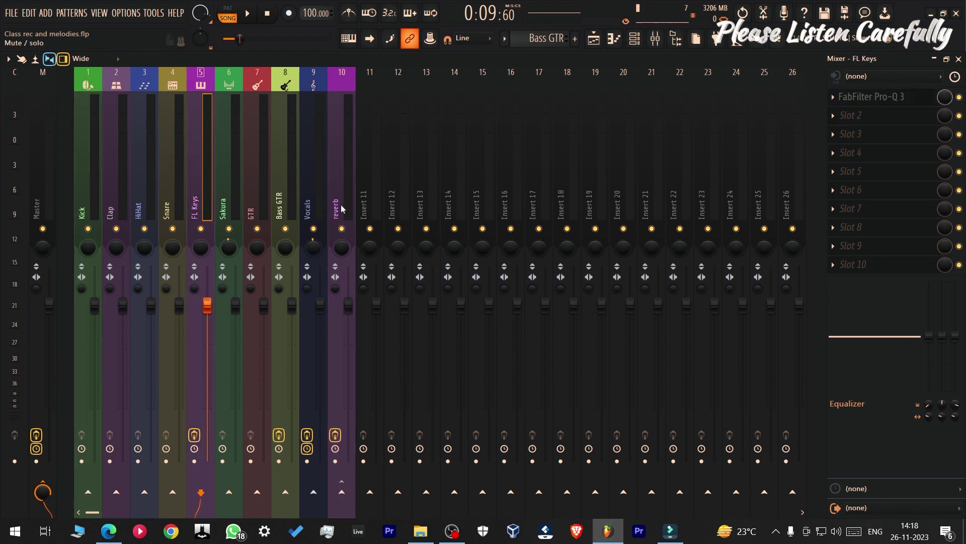
pyautogui.rightClick(342, 491)
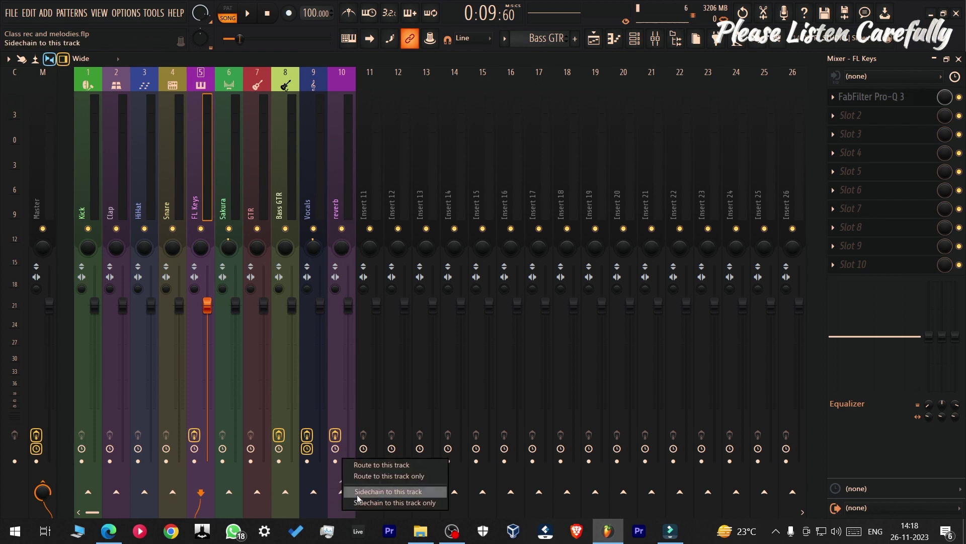
pyautogui.click(359, 492)
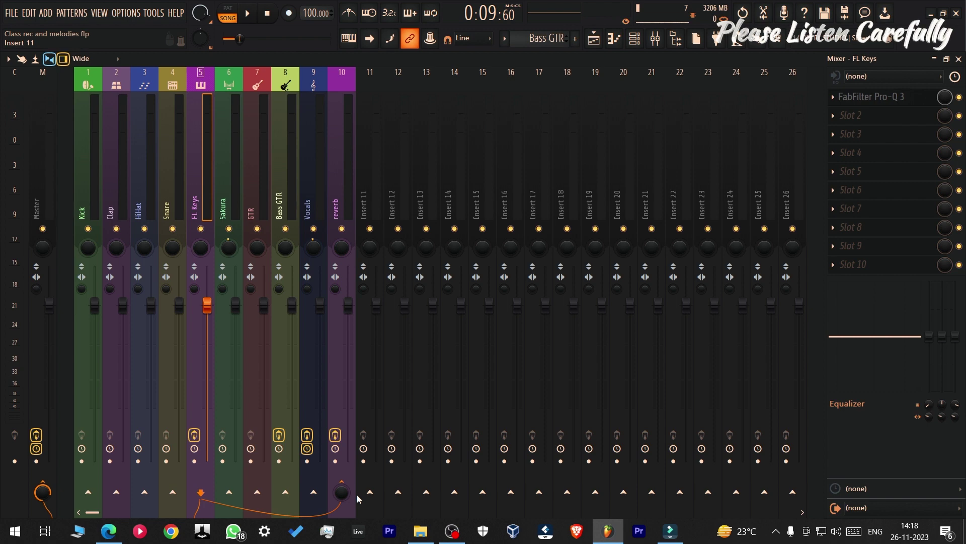
# Step: Set the FL Keys send to the reverb track to about 47% while auditioning the piano
pyautogui.press('space')
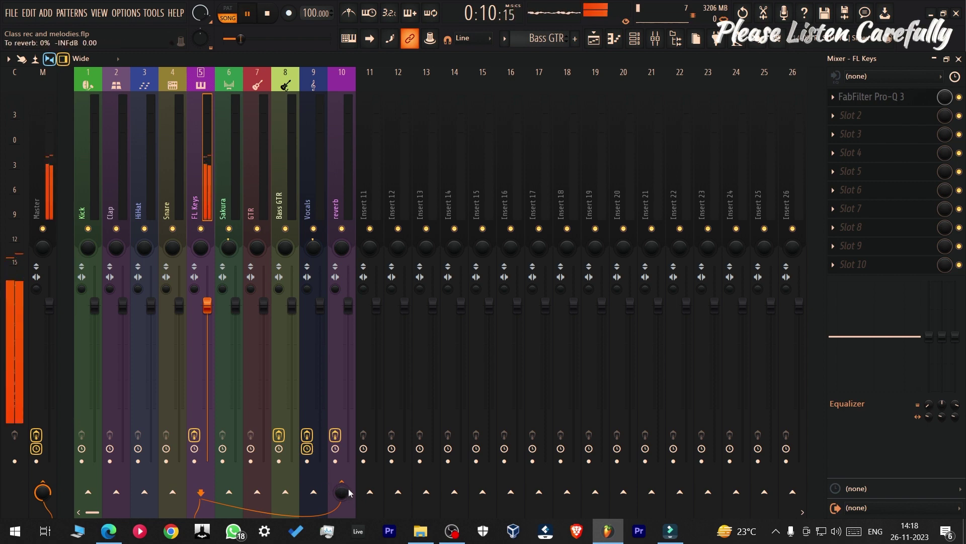
pyautogui.moveTo(341, 495)
pyautogui.mouseDown()
pyautogui.moveTo(341, 470)
pyautogui.moveTo(344, 499)
pyautogui.mouseUp()
pyautogui.press('space')
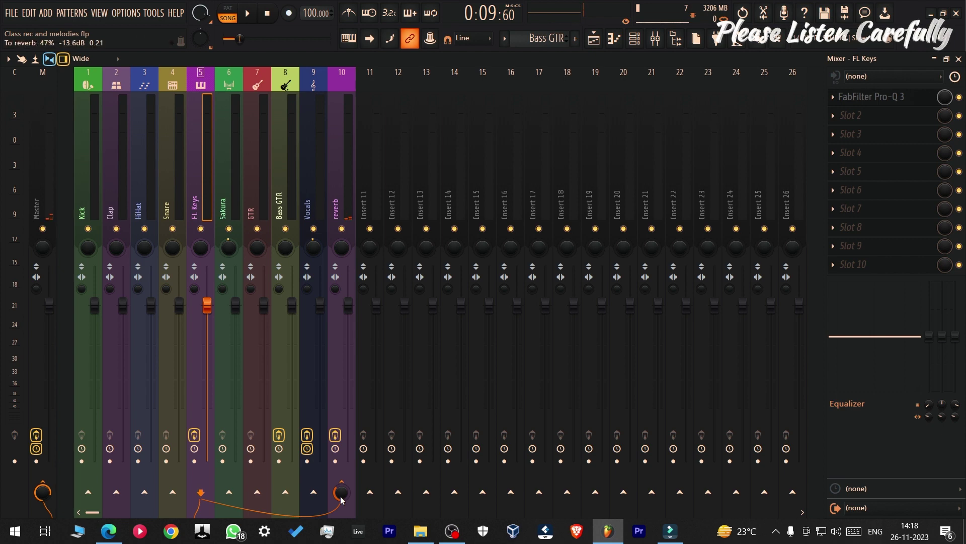
pyautogui.scroll(1, 341, 496)
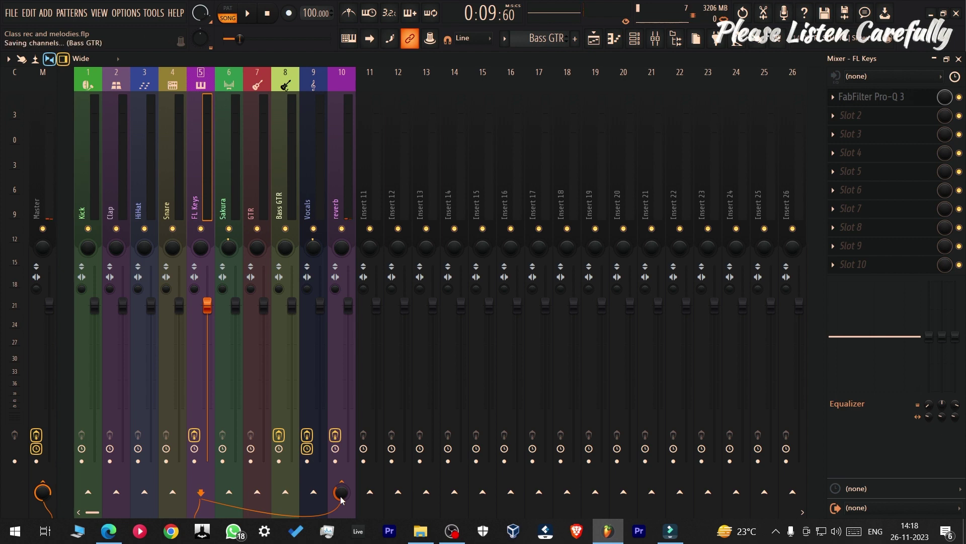
pyautogui.press('space')
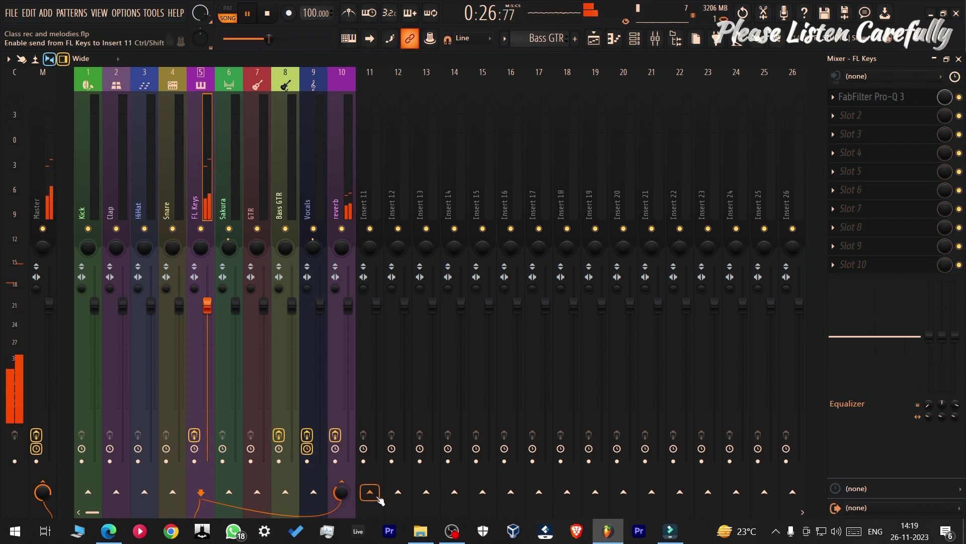
pyautogui.press('space')
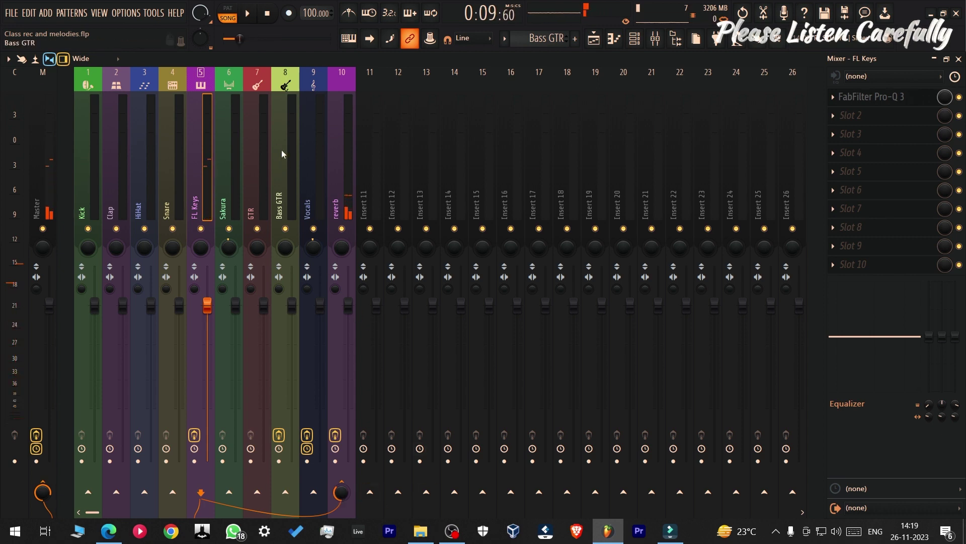
# Step: Load CLA-2A Stereo into slot 2 of the FL Keys insert with its Piano preset and Analog off
pyautogui.click(883, 116)
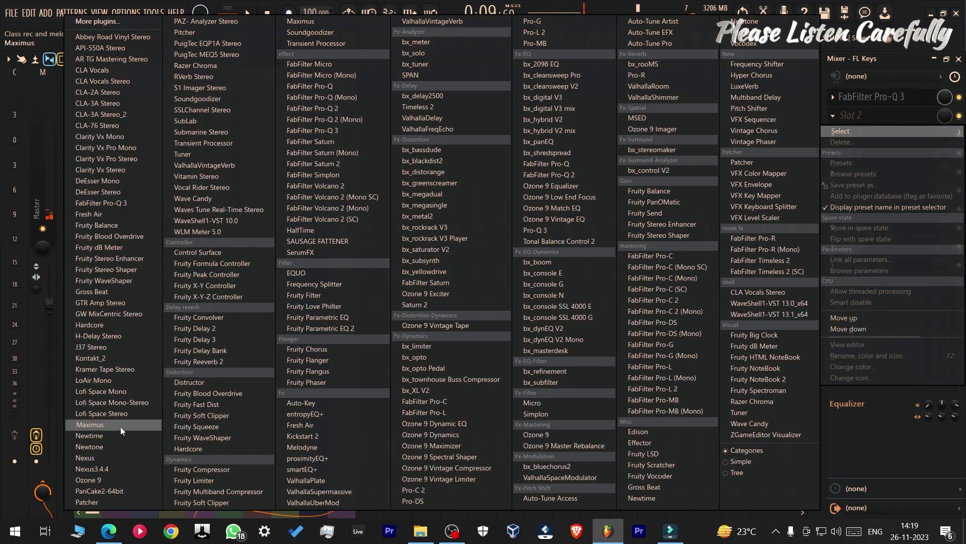
pyautogui.click(144, 92)
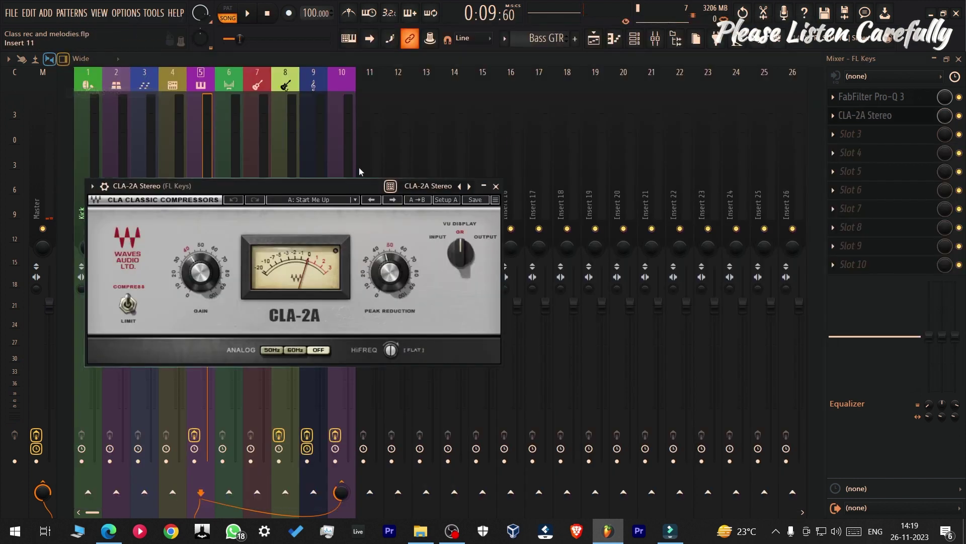
pyautogui.click(584, 172)
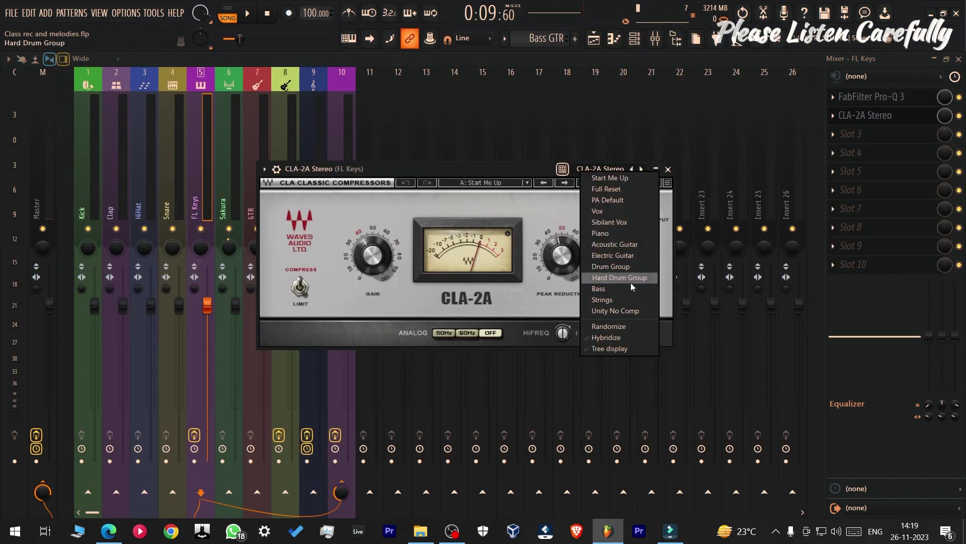
pyautogui.click(622, 241)
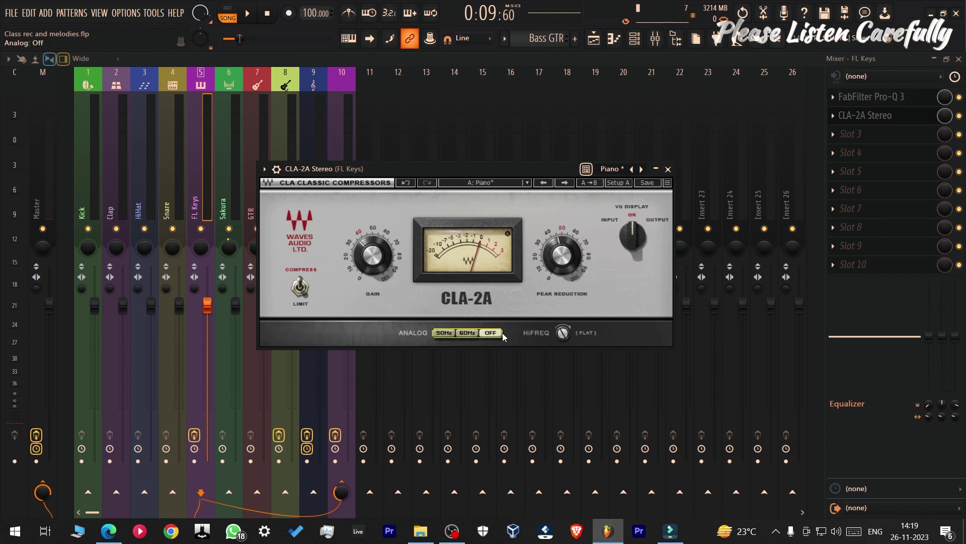
pyautogui.moveTo(564, 336); pyautogui.dragTo(565, 332)
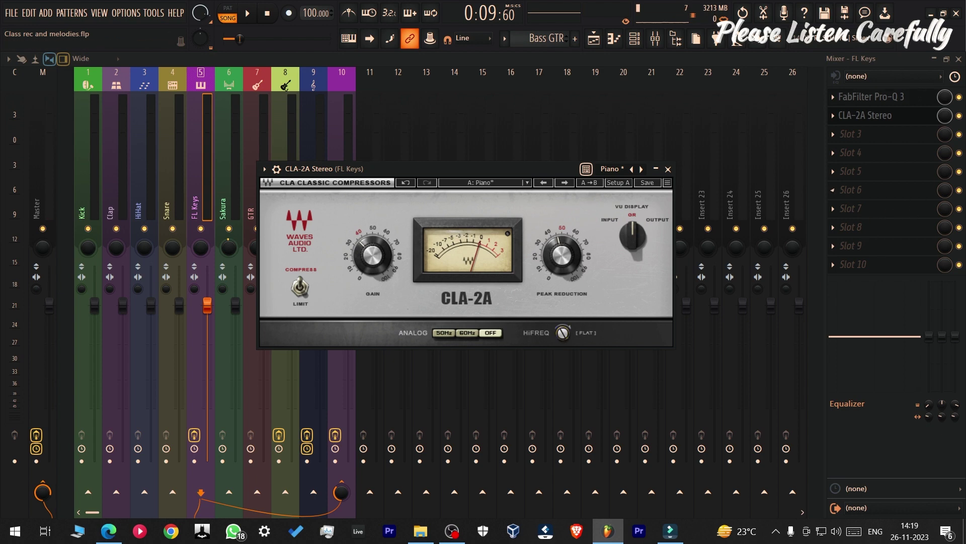
# Step: Compare the piano playback with the CLA-2A bypassed and enabled, leave it enabled, and save the project
pyautogui.click(961, 117)
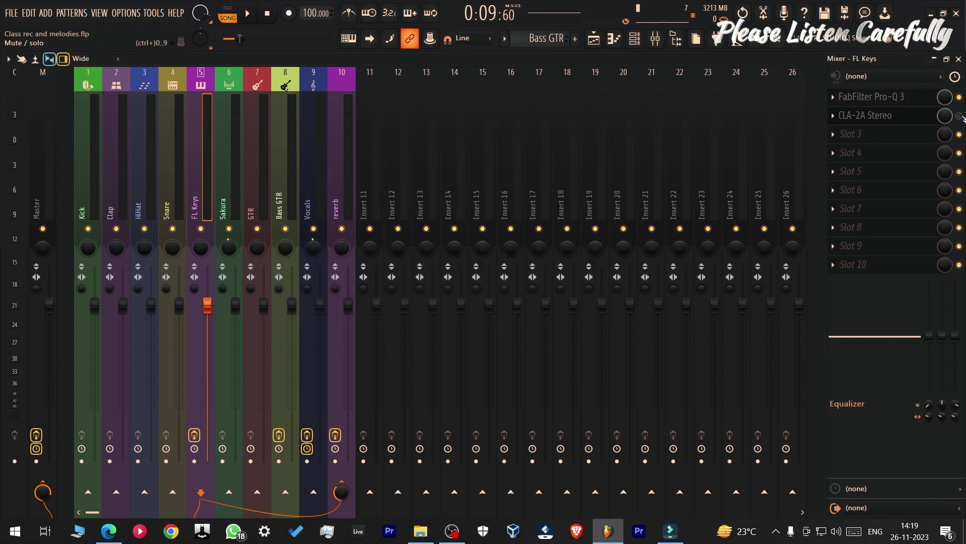
pyautogui.press('space')
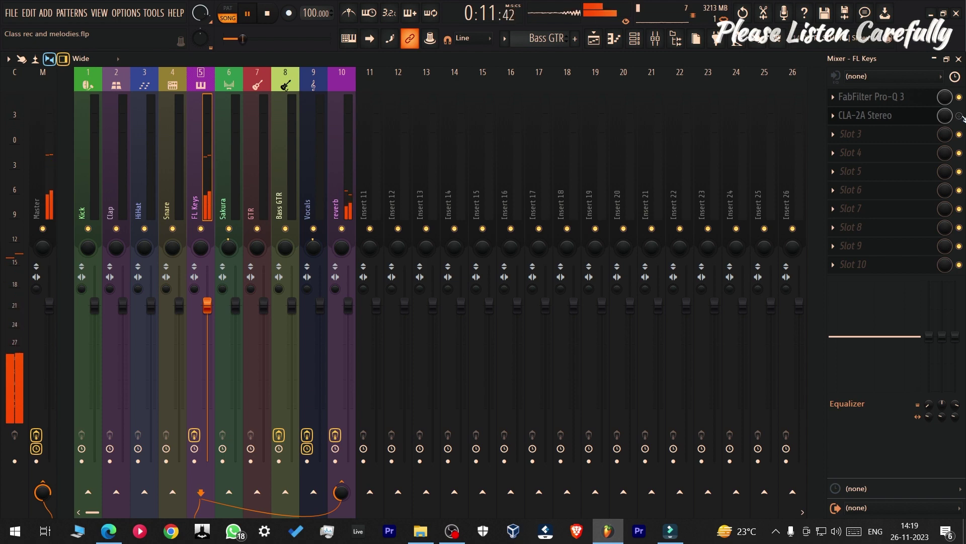
pyautogui.press('space')
pyautogui.press('space')
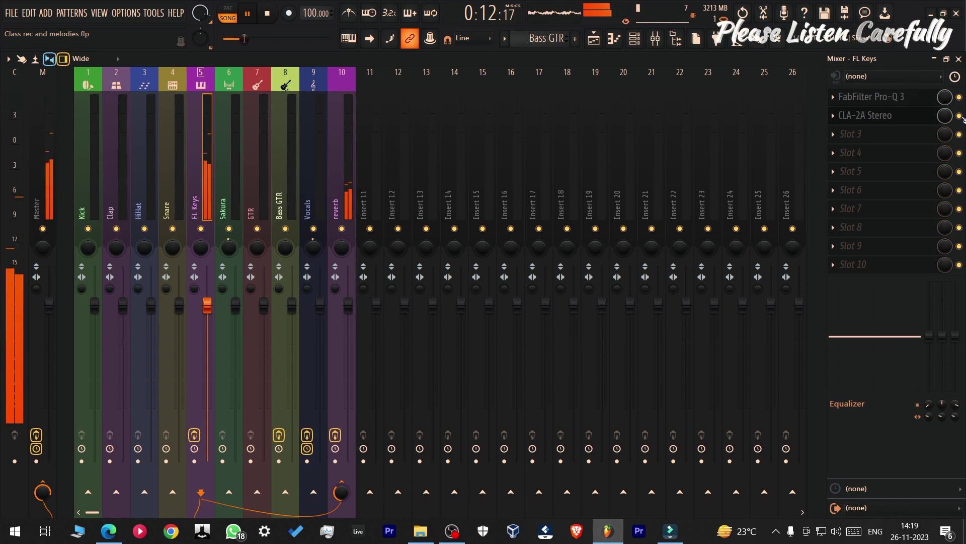
pyautogui.hotkey('ctrl', 's')
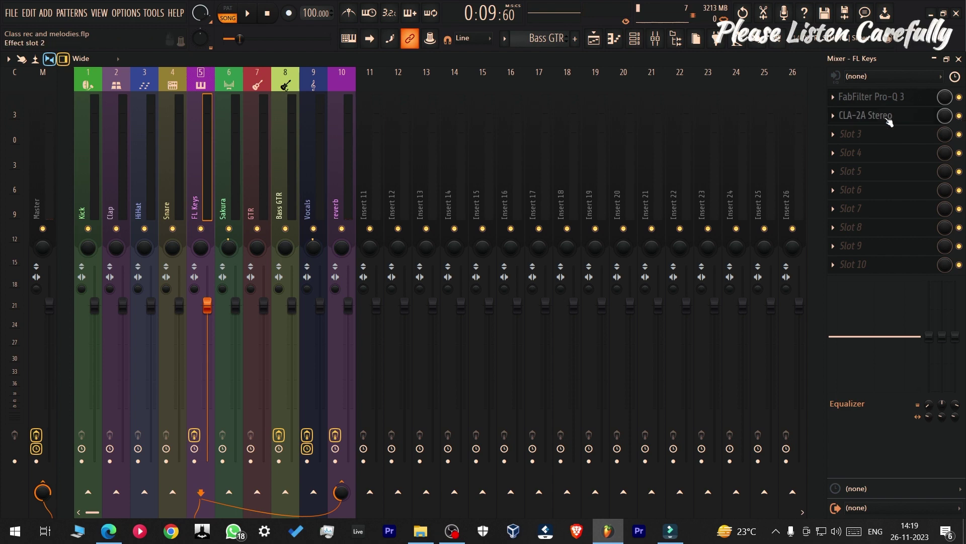
# Step: Replay the same piano passage several times, alternating between bypassed and active CLA-2A compression
pyautogui.click(930, 121)
pyautogui.press('Escape')
pyautogui.click(959, 117)
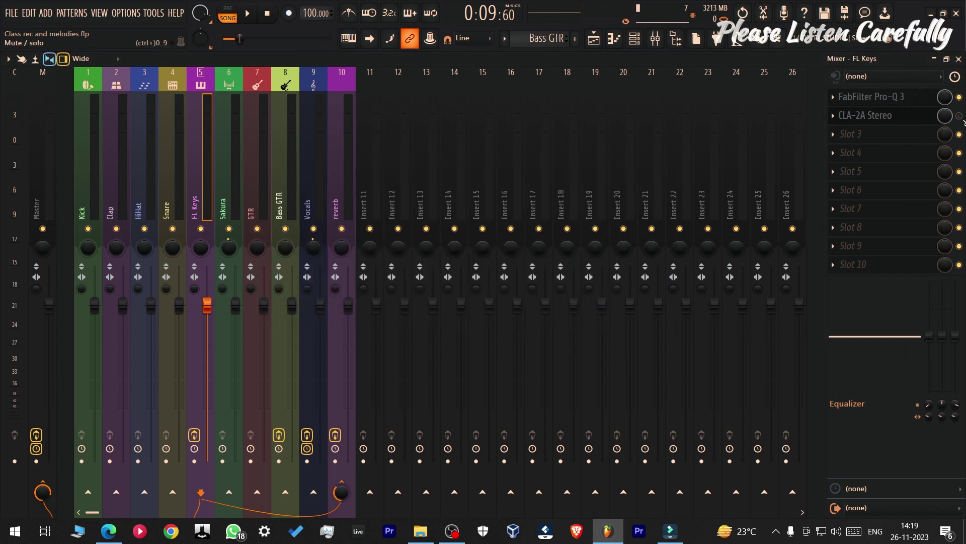
pyautogui.press('space')
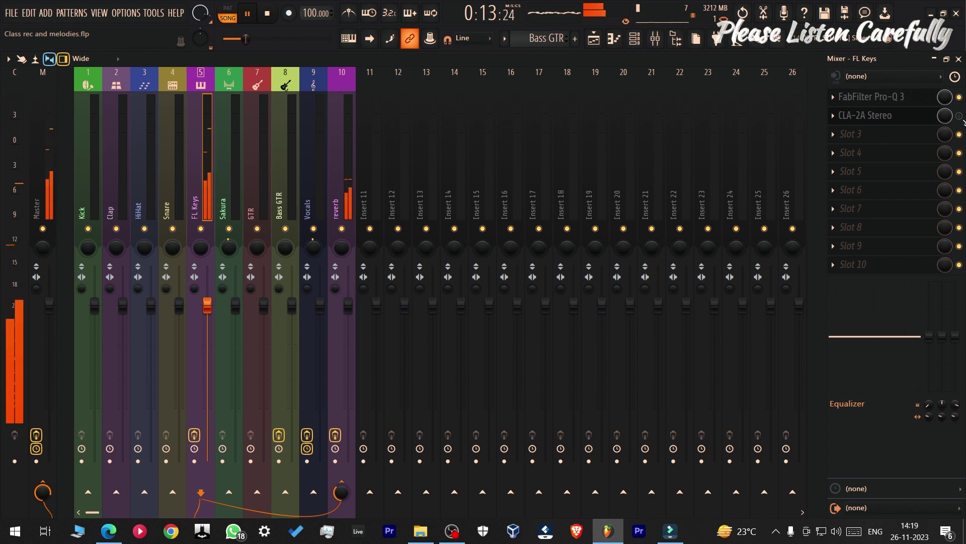
pyautogui.press('space')
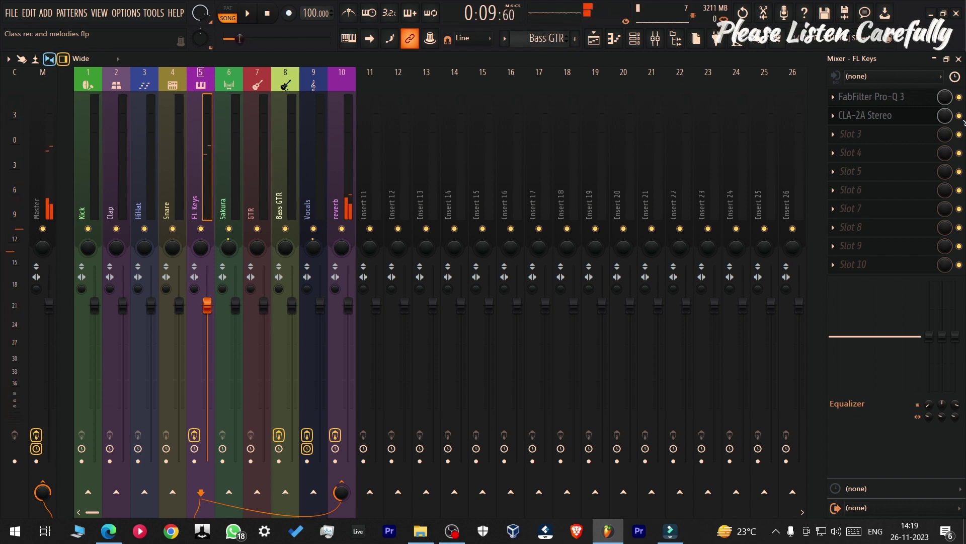
pyautogui.press('space')
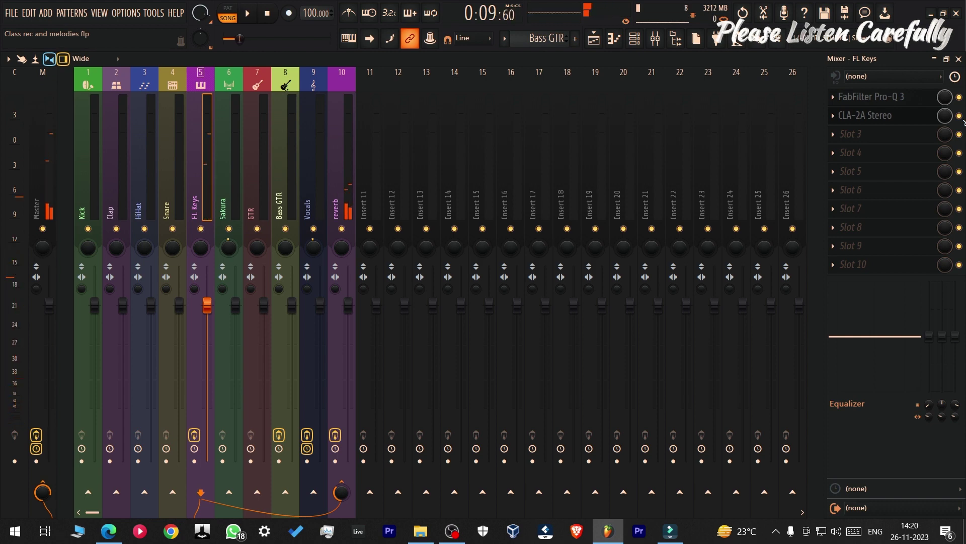
pyautogui.press('space')
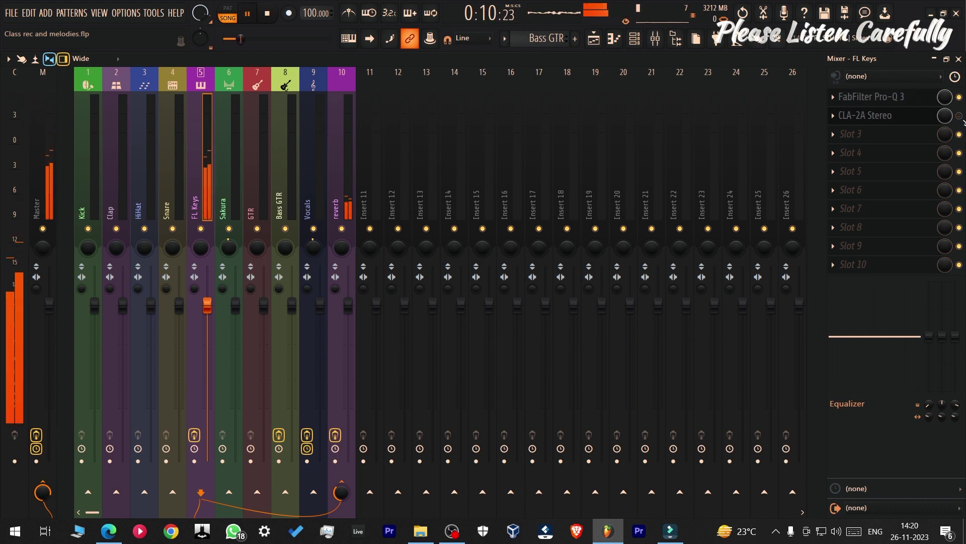
pyautogui.press('space')
pyautogui.press('space')
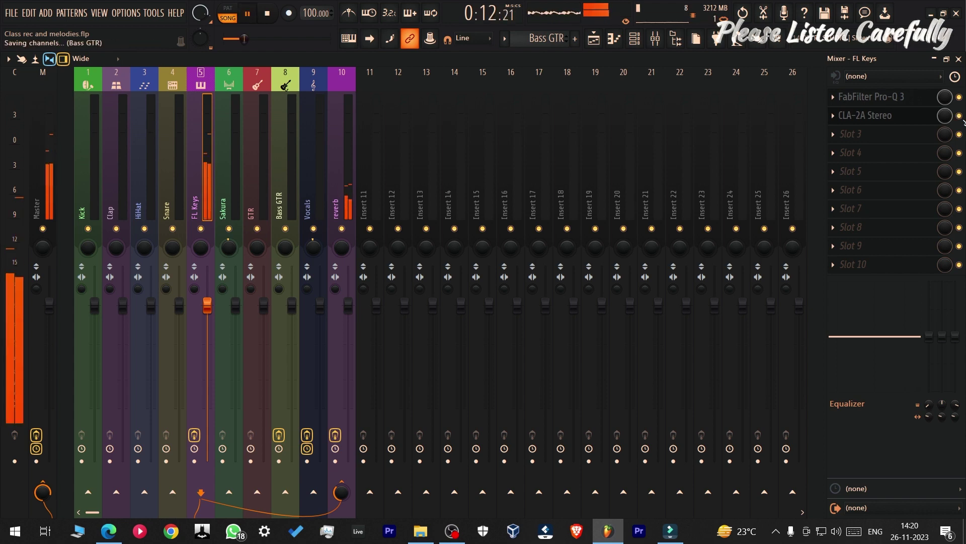
pyautogui.press('space')
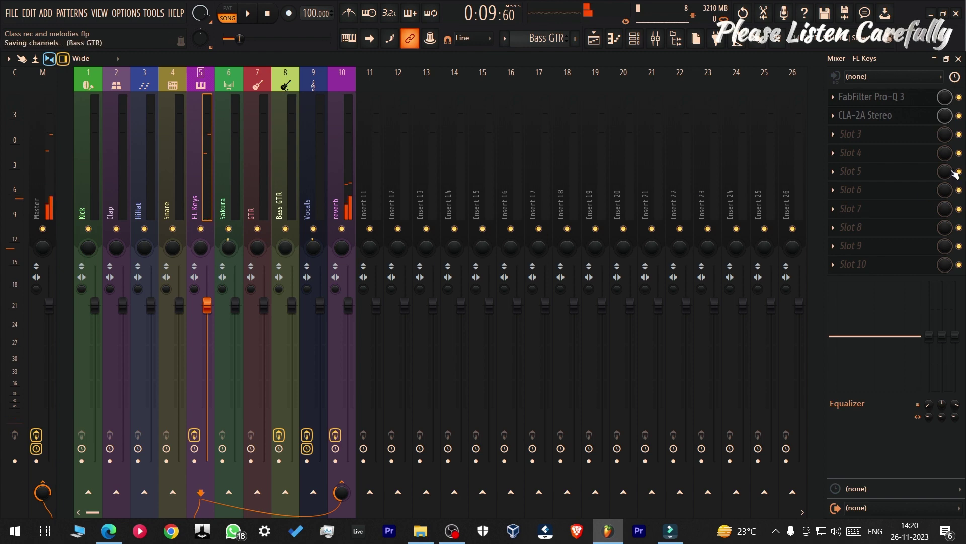
# Step: Review the CLA-2A Stereo settings on the FL Keys insert and close the plugin
pyautogui.click(901, 120)
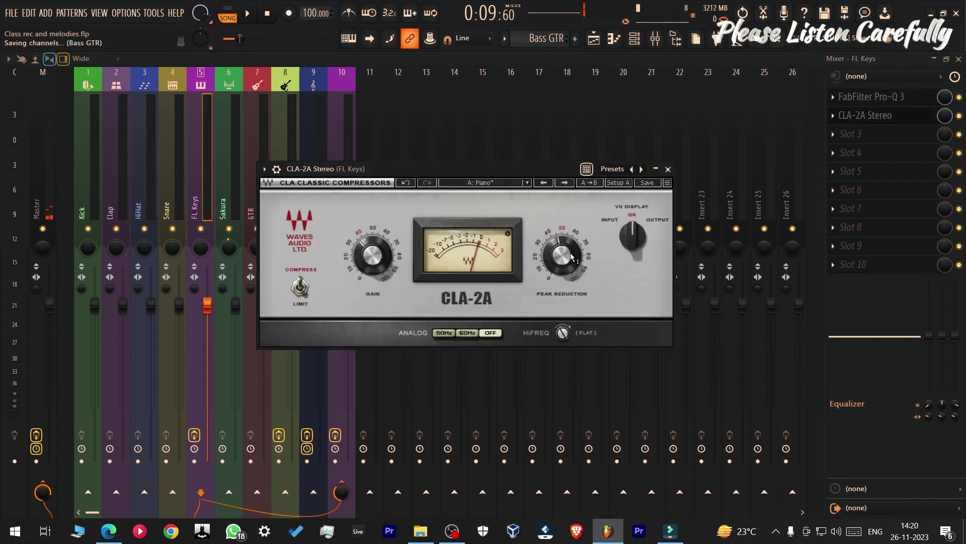
pyautogui.moveTo(508, 170); pyautogui.dragTo(564, 172)
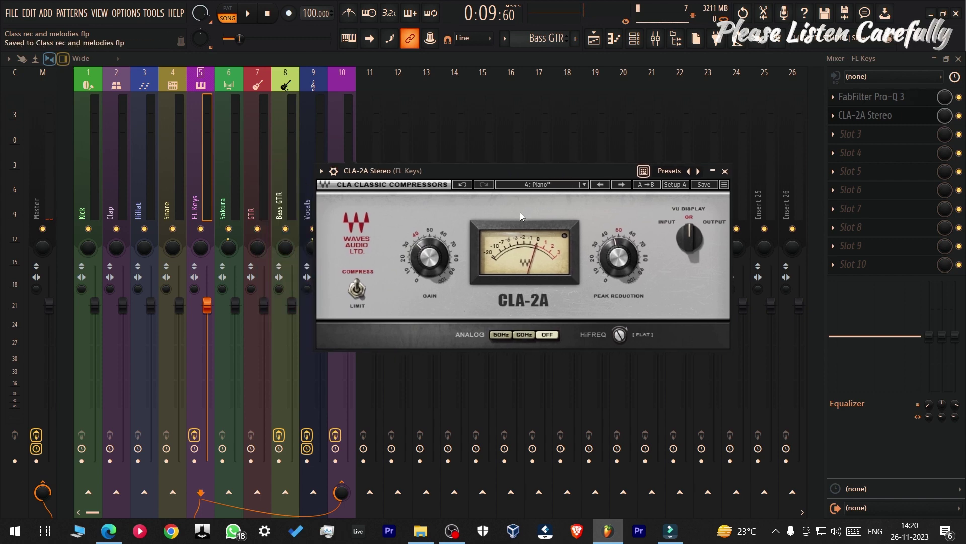
pyautogui.click(725, 171)
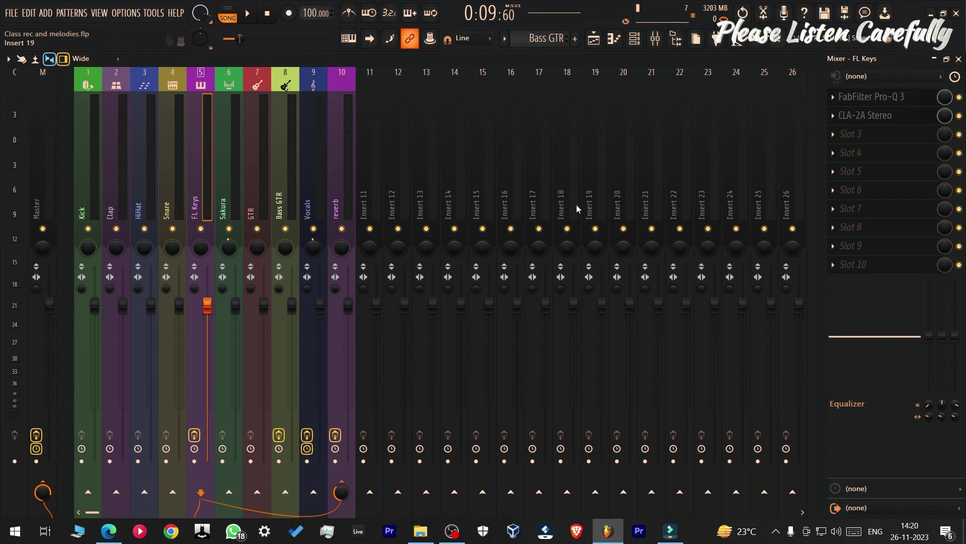
# Step: Load FabFilter Pro-Q 3 into slot 1 of the Sakura insert during playback and show it full screen
pyautogui.click(235, 209)
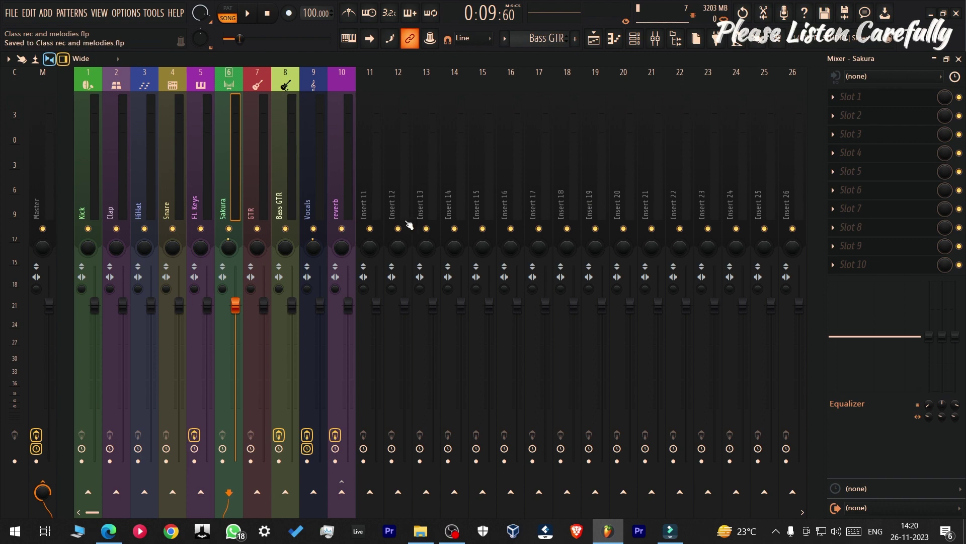
pyautogui.press('space')
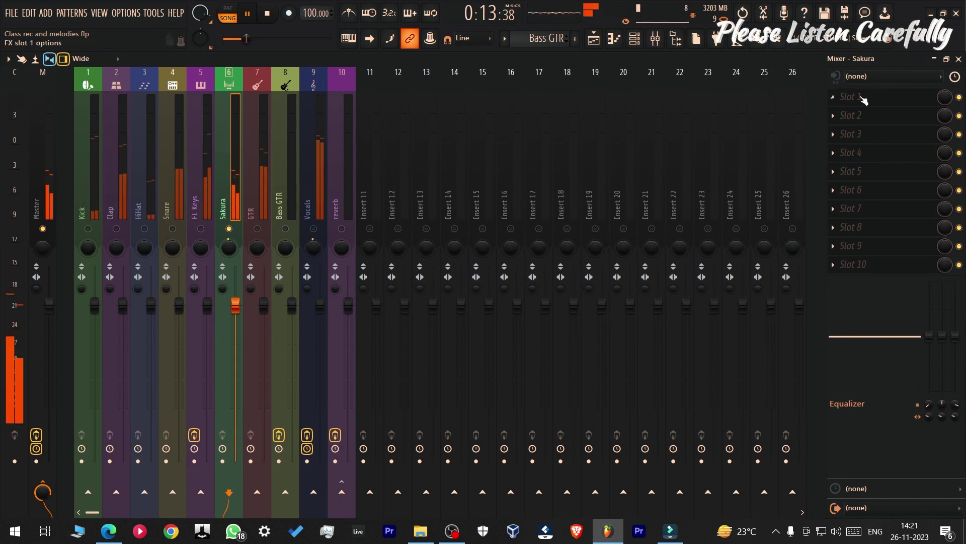
pyautogui.click(846, 98)
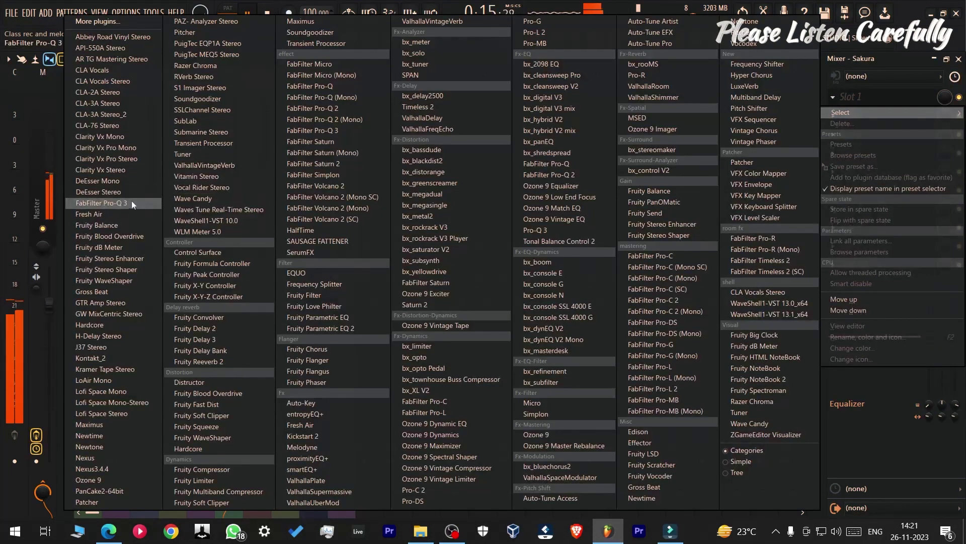
pyautogui.click(137, 202)
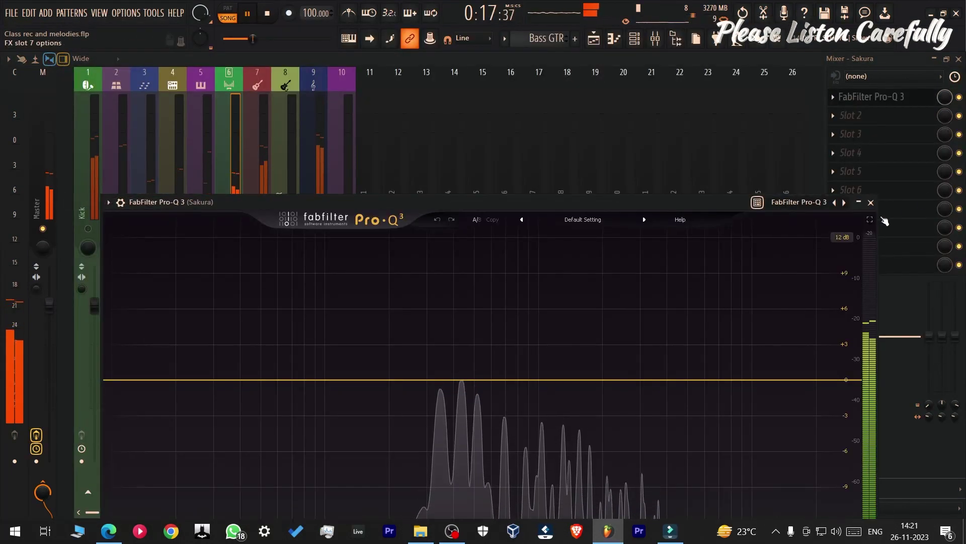
pyautogui.click(870, 220)
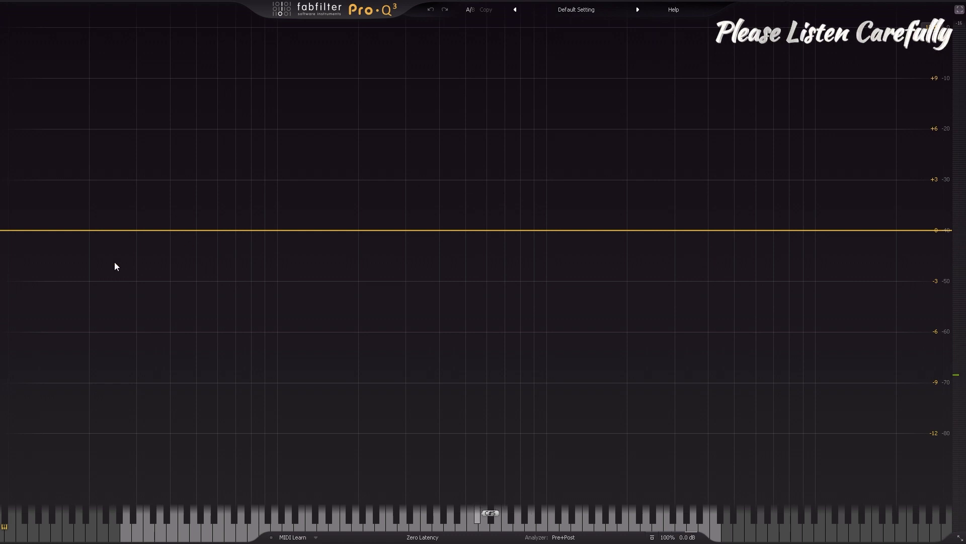
# Step: Add a 48 dB/oct low cut to the Sakura EQ at about 195 Hz
pyautogui.click(16, 230)
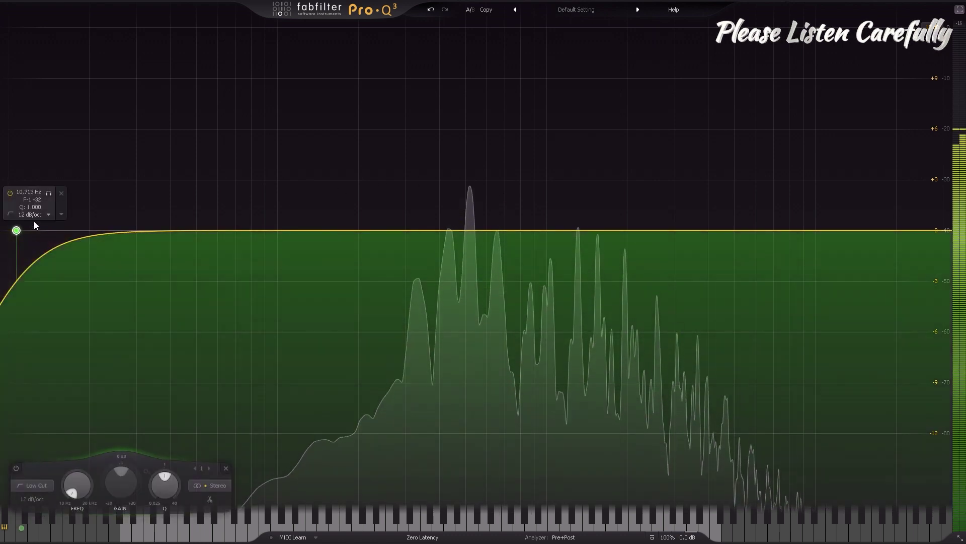
pyautogui.click(40, 216)
pyautogui.click(45, 298)
pyautogui.moveTo(16, 230); pyautogui.dragTo(355, 226)
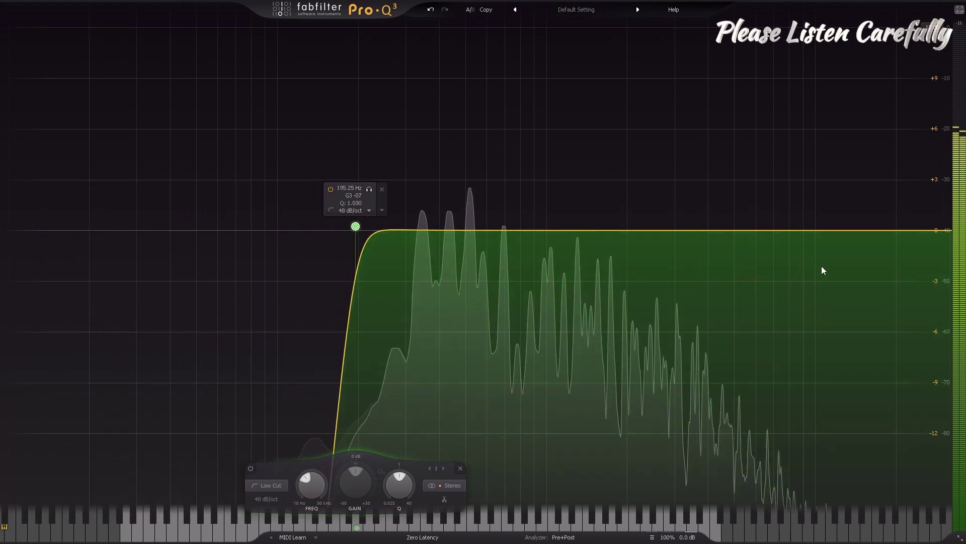
# Step: Add a high cut at about 5.5 kHz with an 18 dB/oct slope to the Sakura EQ
pyautogui.click(898, 230)
pyautogui.click(906, 214)
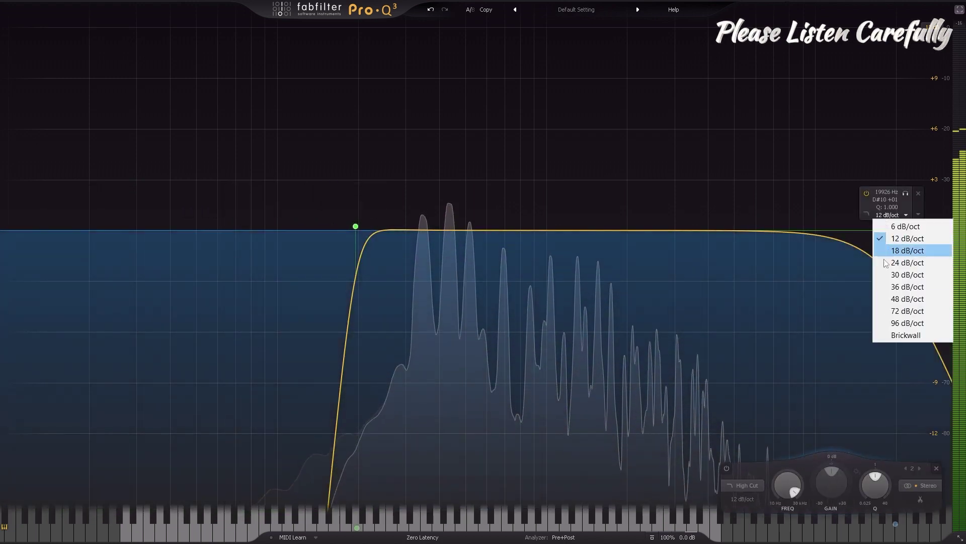
pyautogui.click(893, 298)
pyautogui.moveTo(900, 233); pyautogui.dragTo(761, 231)
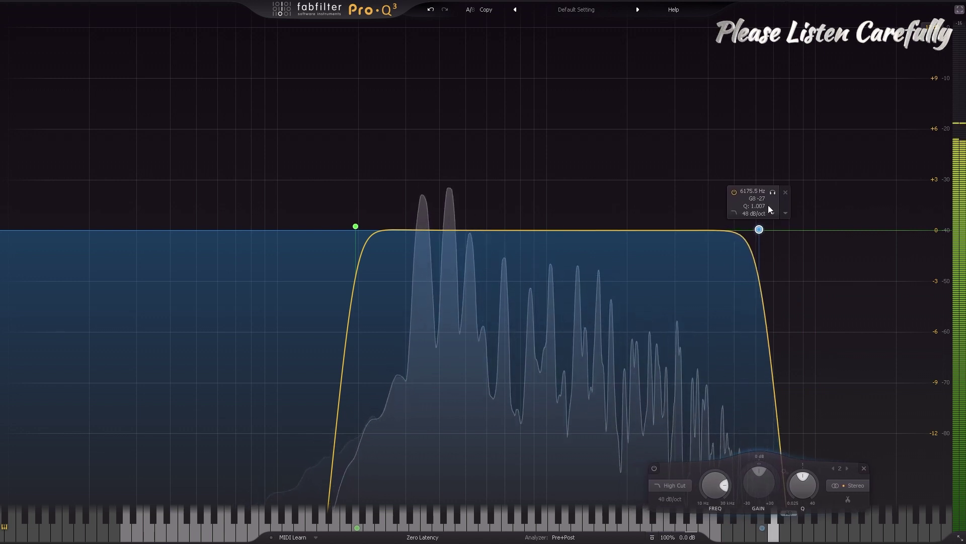
pyautogui.click(769, 211)
pyautogui.click(777, 254)
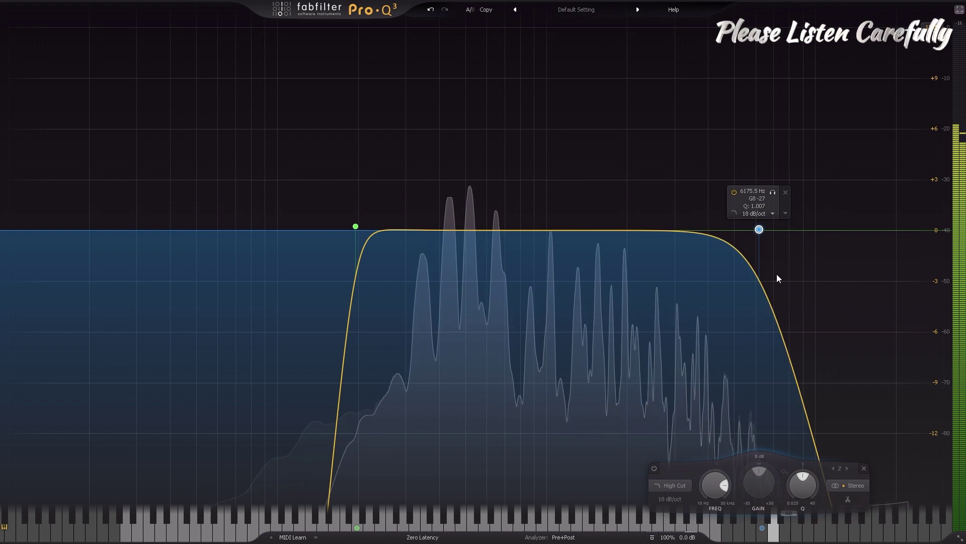
pyautogui.moveTo(758, 229); pyautogui.dragTo(746, 231)
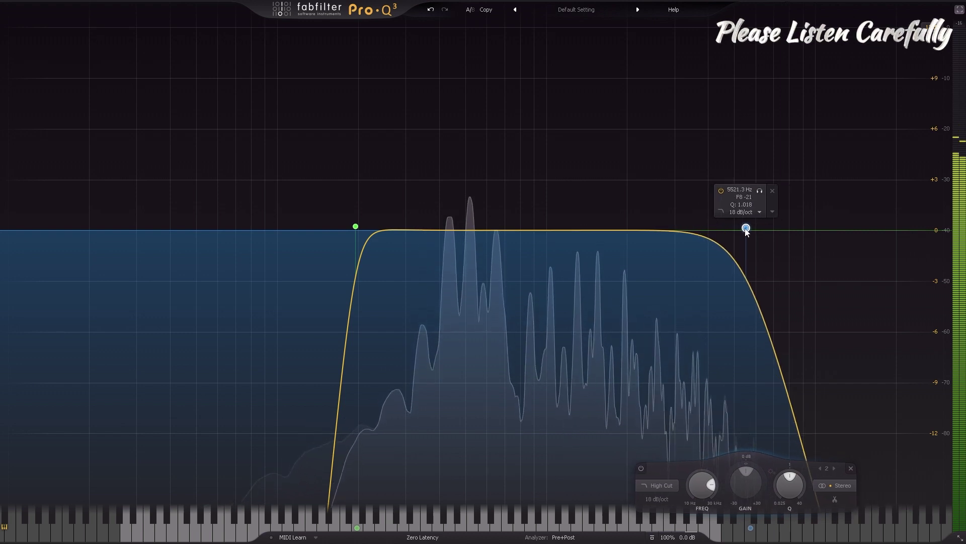
# Step: Add a bell cut of about -2.4 dB near 1070 Hz, and sweep a second bell boosted about 10.3 dB down to around 563 Hz
pyautogui.moveTo(563, 232); pyautogui.dragTo(554, 270)
pyautogui.moveTo(593, 489); pyautogui.dragTo(588, 458)
pyautogui.moveTo(456, 225); pyautogui.dragTo(500, 56)
pyautogui.moveTo(545, 476)
pyautogui.mouseDown()
pyautogui.moveTo(548, 460)
pyautogui.moveTo(557, 490)
pyautogui.mouseUp()
pyautogui.moveTo(505, 59)
pyautogui.moveTo(513, 77); pyautogui.dragTo(490, 81)
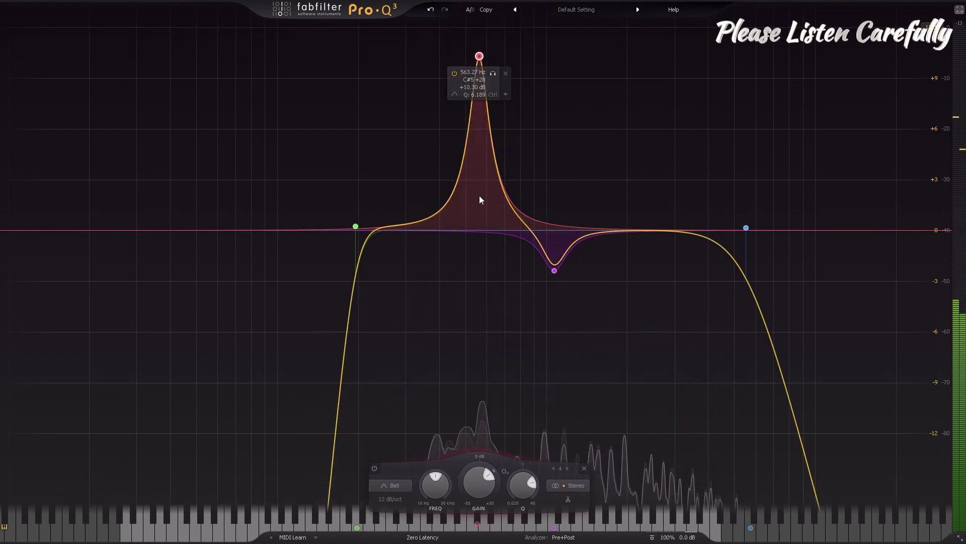
# Step: Narrow the boosted bell to a Q of about 38, shift it slightly lower, and set its gain to -3 dB
pyautogui.doubleClick(519, 478)
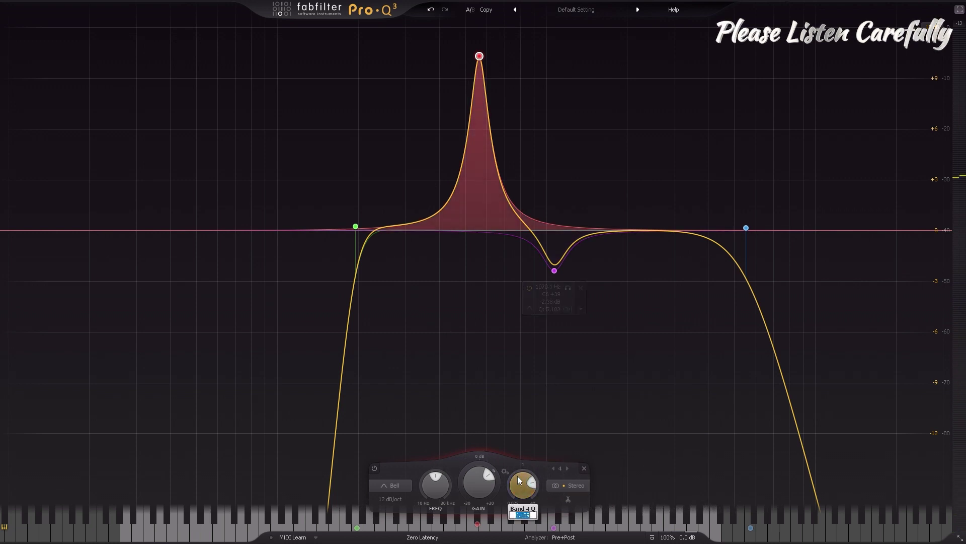
pyautogui.write('24.37')
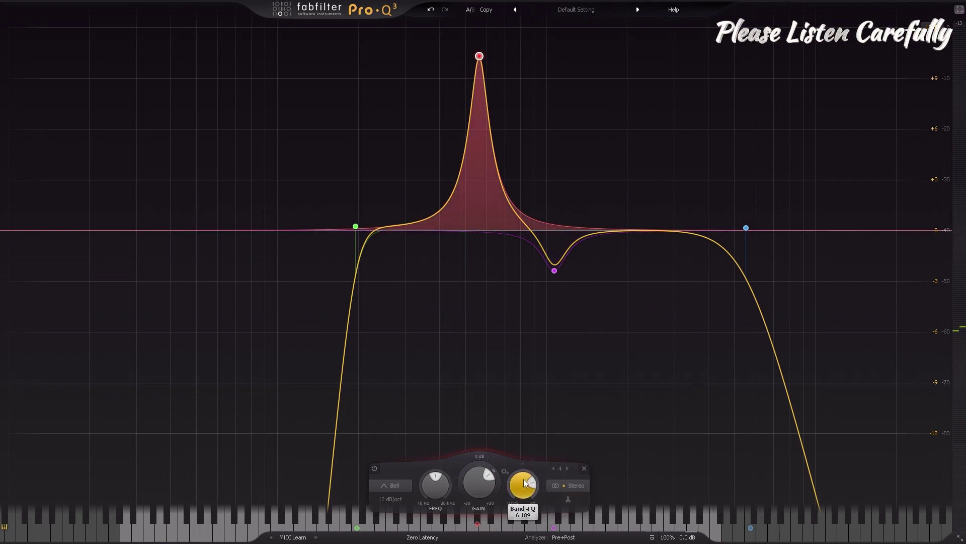
pyautogui.press('Return')
pyautogui.moveTo(495, 75)
pyautogui.mouseDown()
pyautogui.moveTo(468, 78)
pyautogui.moveTo(484, 83)
pyautogui.mouseUp()
pyautogui.doubleClick(469, 460)
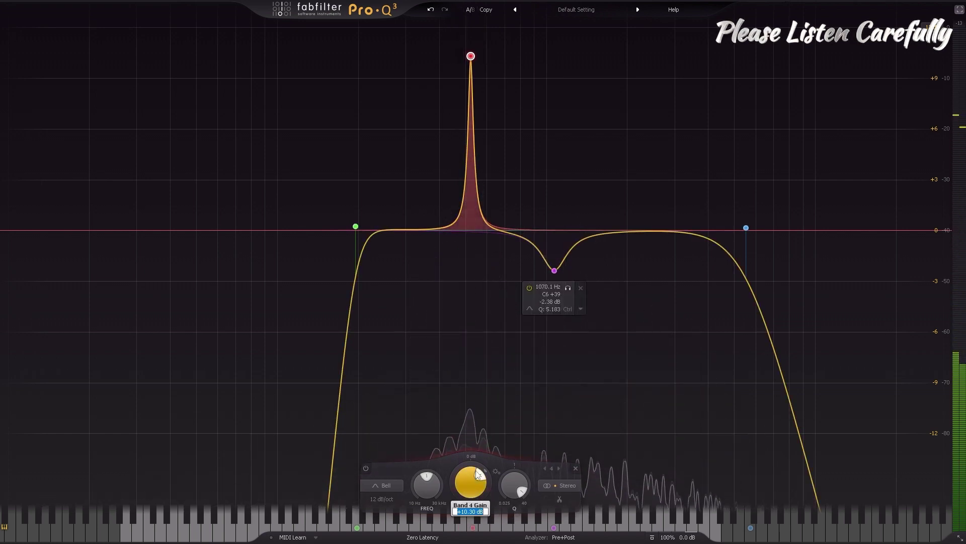
pyautogui.write('-')
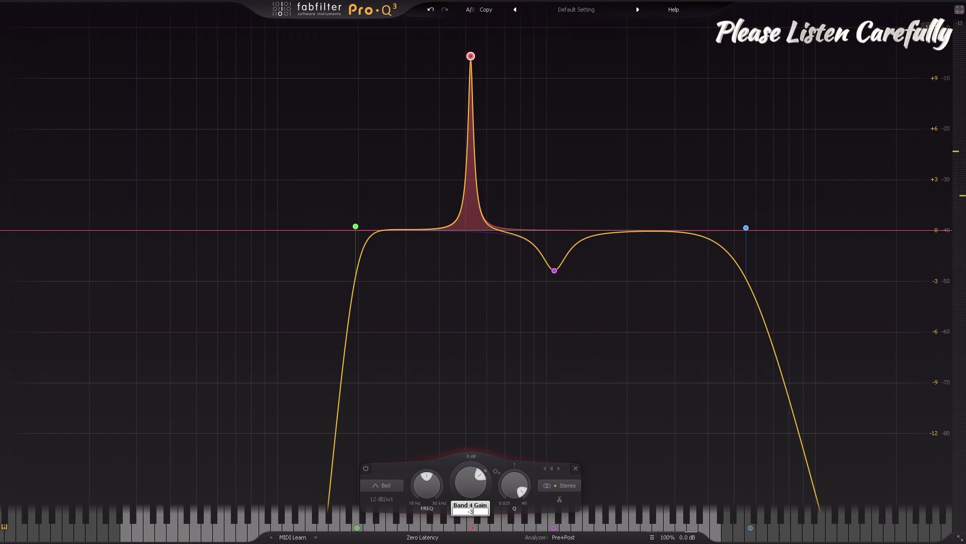
pyautogui.write('3')
pyautogui.press('Return')
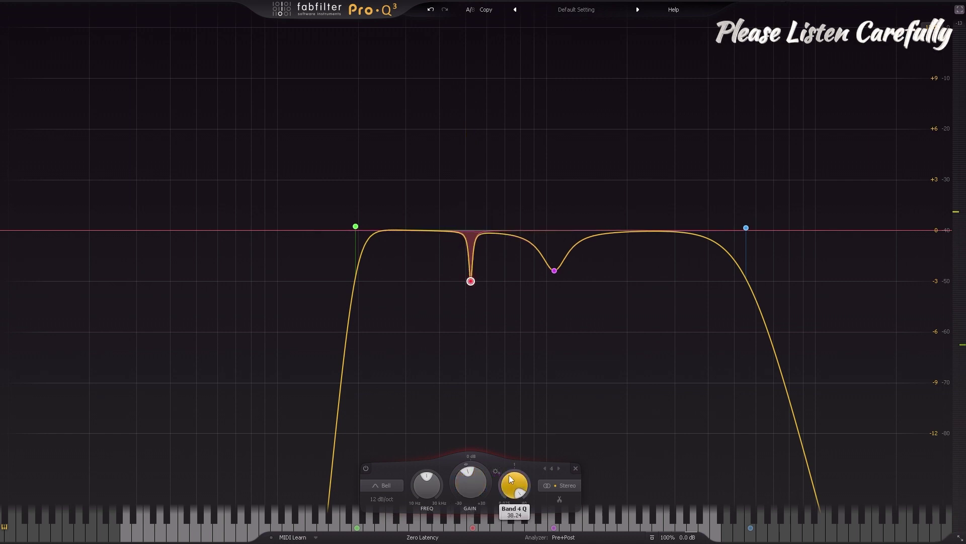
# Step: Add a bell boosted about 11.5 dB near 2.4 kHz with a Q of about 5.2, and sweep it down to about 1.94 kHz
pyautogui.click(643, 228)
pyautogui.moveTo(643, 231); pyautogui.dragTo(648, 38)
pyautogui.moveTo(685, 489); pyautogui.dragTo(684, 467)
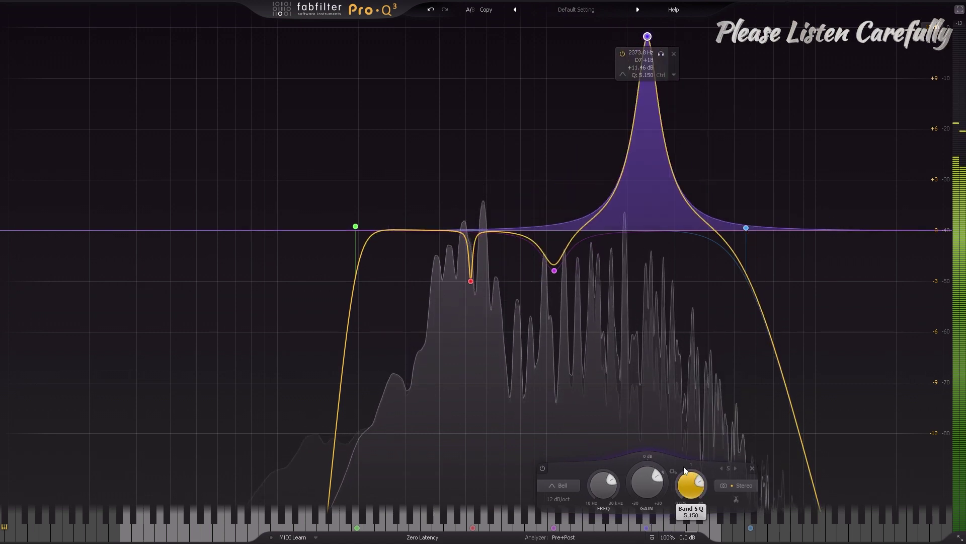
pyautogui.moveTo(661, 54); pyautogui.dragTo(630, 76)
# Step: Reset the upper bell's Q and gain to 0, and reshape it into a +0.6 dB boost near 1990 Hz with a Q of about 5.2
pyautogui.doubleClick(676, 495)
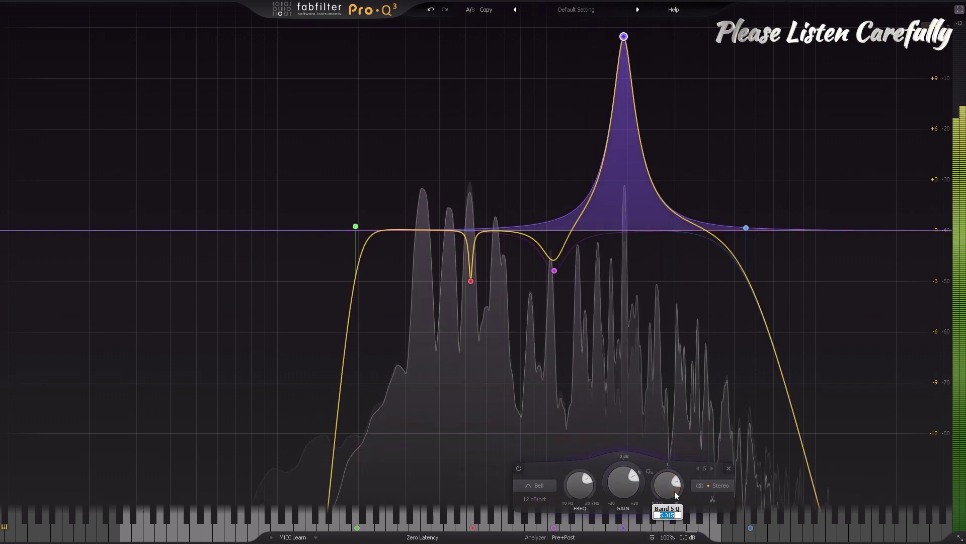
pyautogui.write('0')
pyautogui.doubleClick(621, 481)
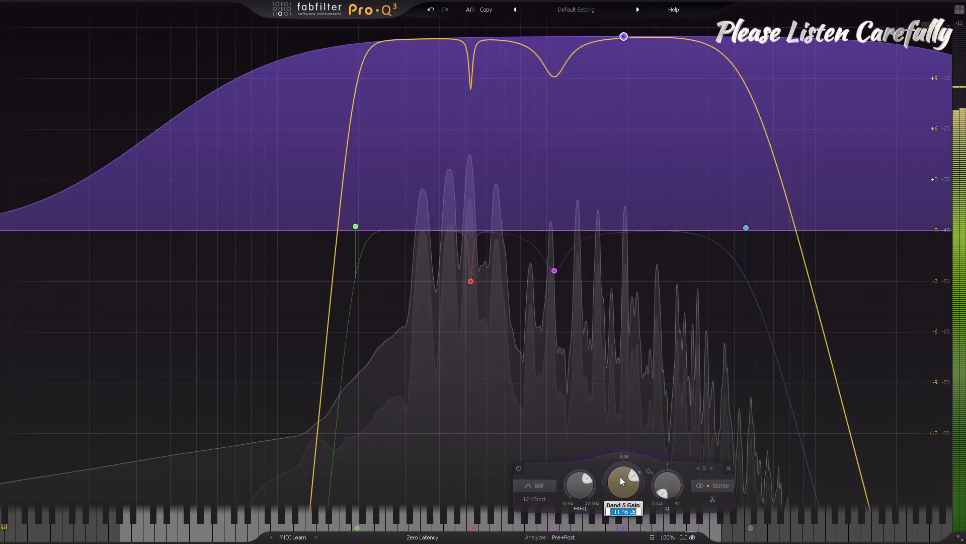
pyautogui.write('0')
pyautogui.press('Return')
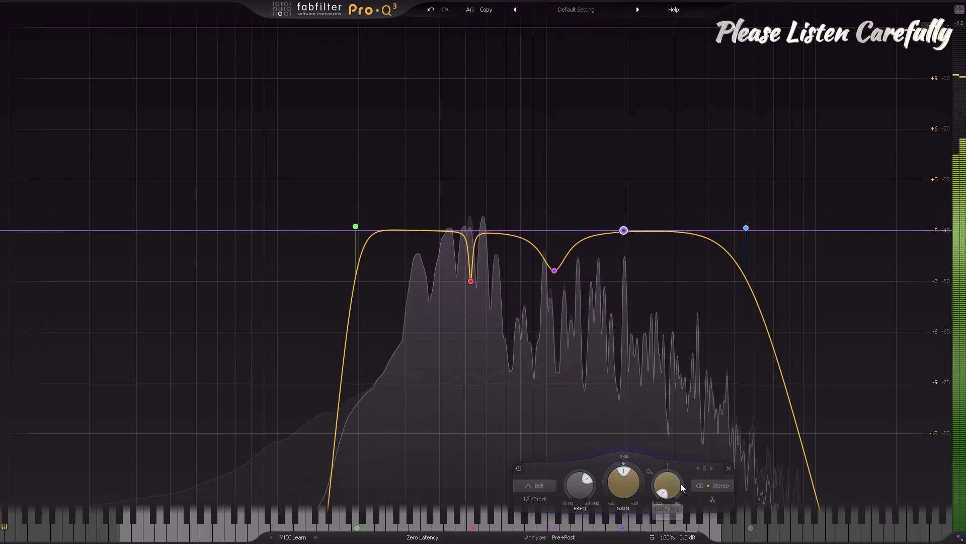
pyautogui.moveTo(668, 480); pyautogui.dragTo(669, 437)
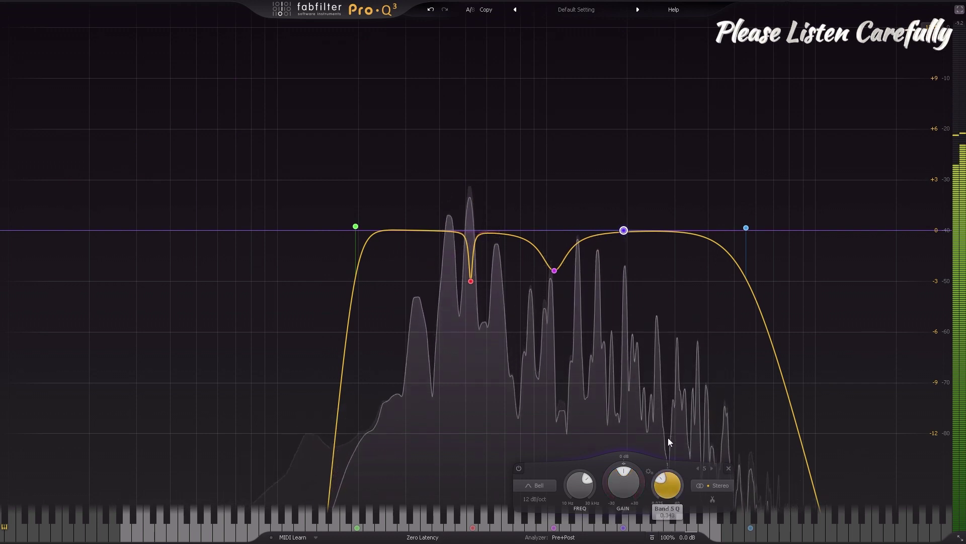
pyautogui.moveTo(622, 475); pyautogui.dragTo(621, 473)
pyautogui.moveTo(675, 489); pyautogui.dragTo(687, 433)
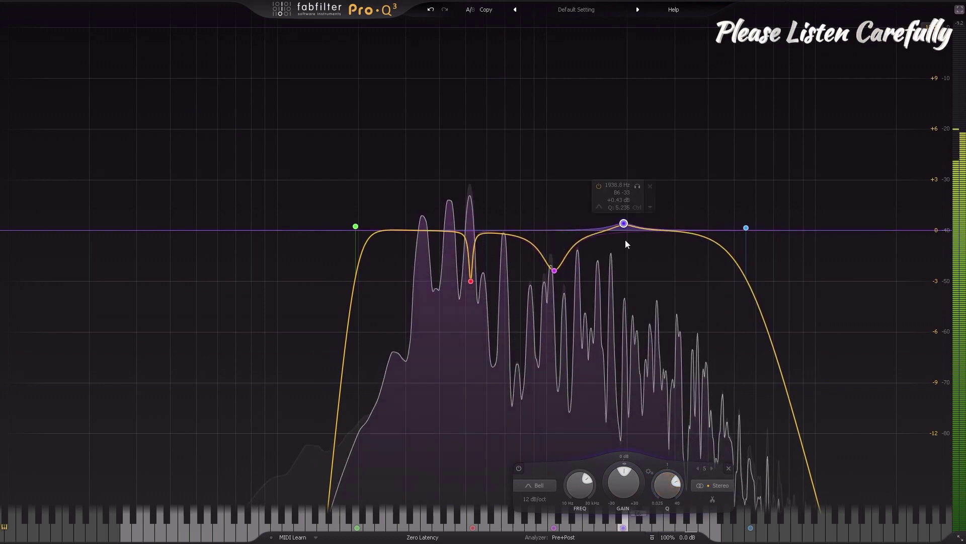
pyautogui.moveTo(625, 223); pyautogui.dragTo(629, 222)
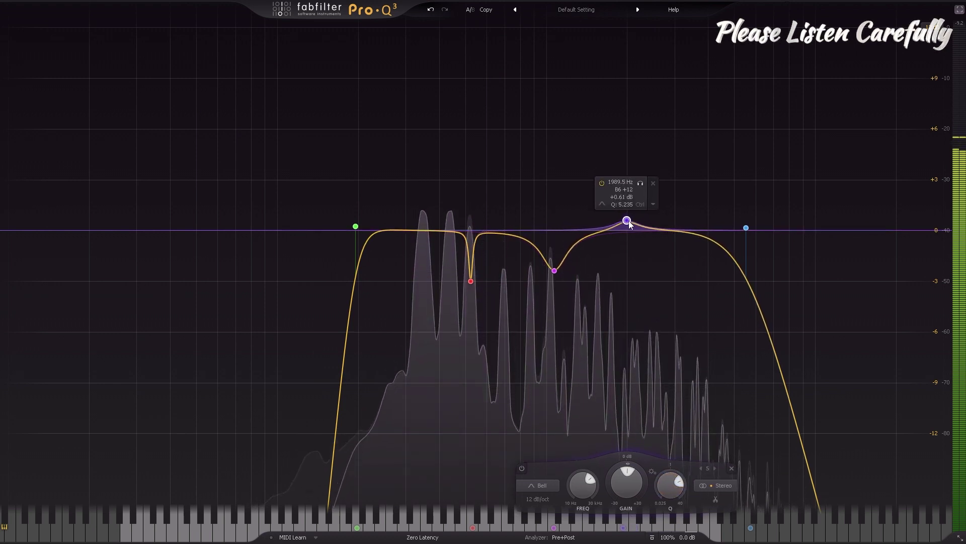
# Step: Add a very slight bell boost just above the Sakura EQ's low cut, close the EQ, and save the project
pyautogui.click(419, 222)
pyautogui.moveTo(418, 221); pyautogui.dragTo(414, 228)
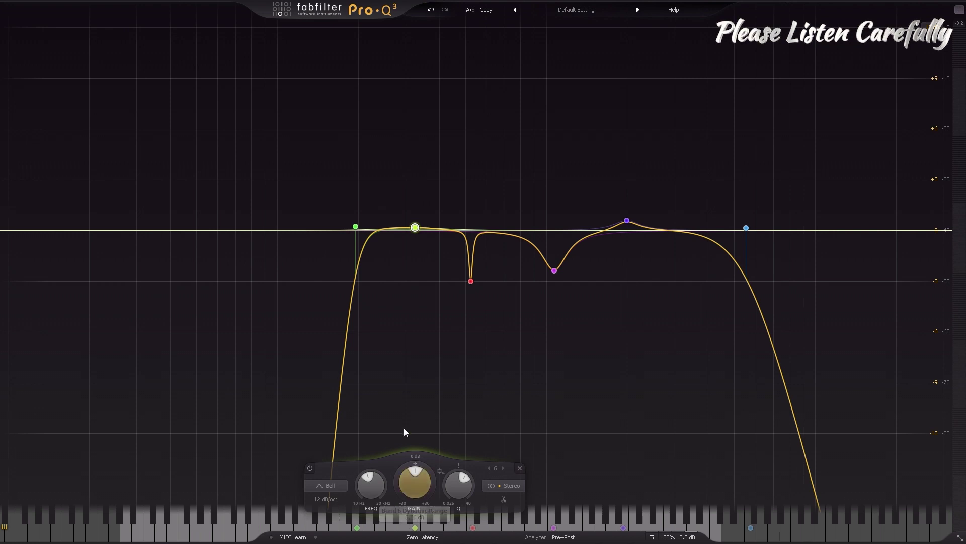
pyautogui.moveTo(352, 251)
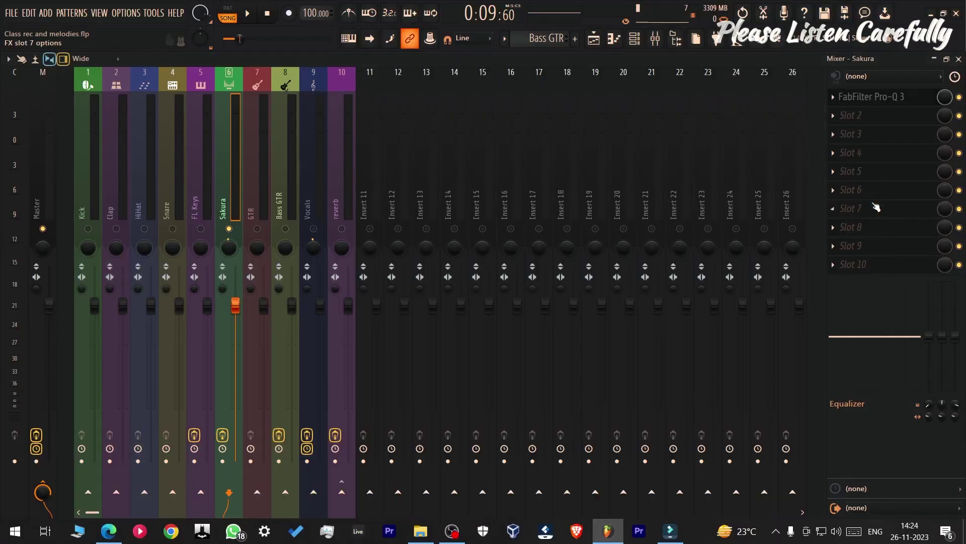
pyautogui.hotkey('ctrl', 's')
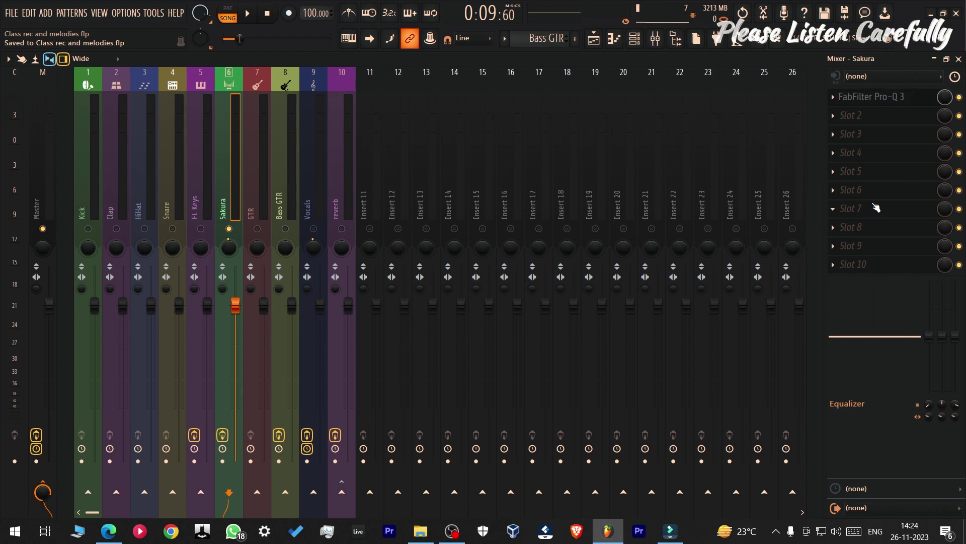
# Step: Load Fruity Stereo Enhancer into slot 2 of the Sakura insert and move its window clear of the tracks
pyautogui.click(909, 117)
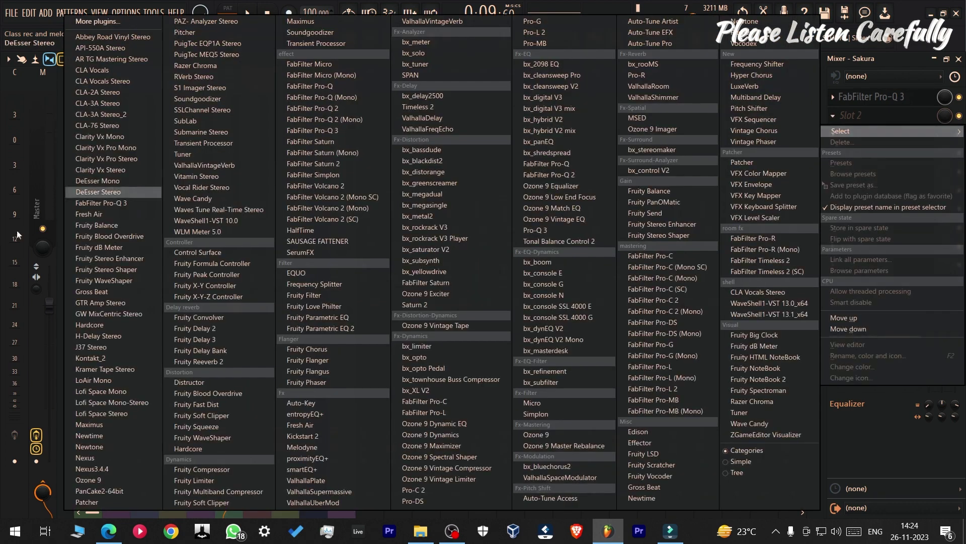
pyautogui.click(146, 260)
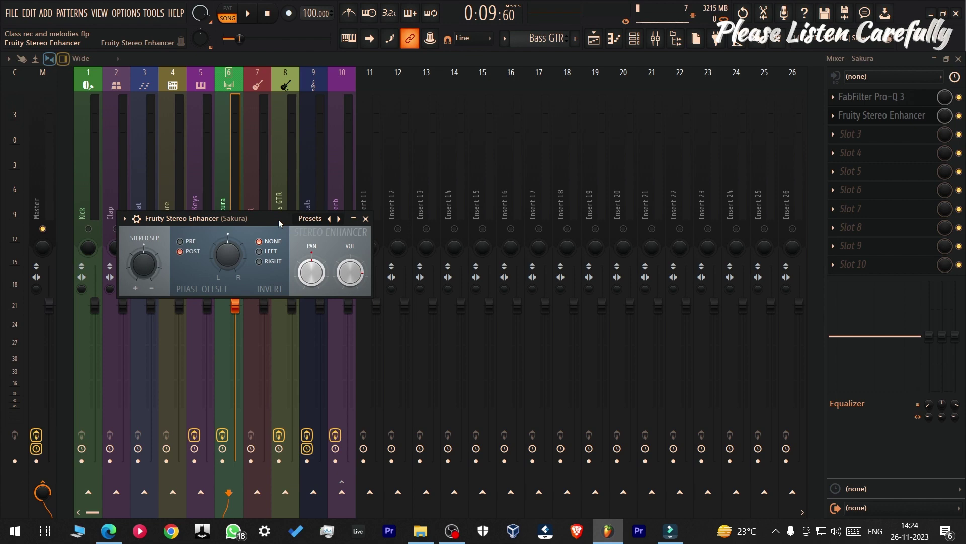
pyautogui.moveTo(279, 219); pyautogui.dragTo(651, 171)
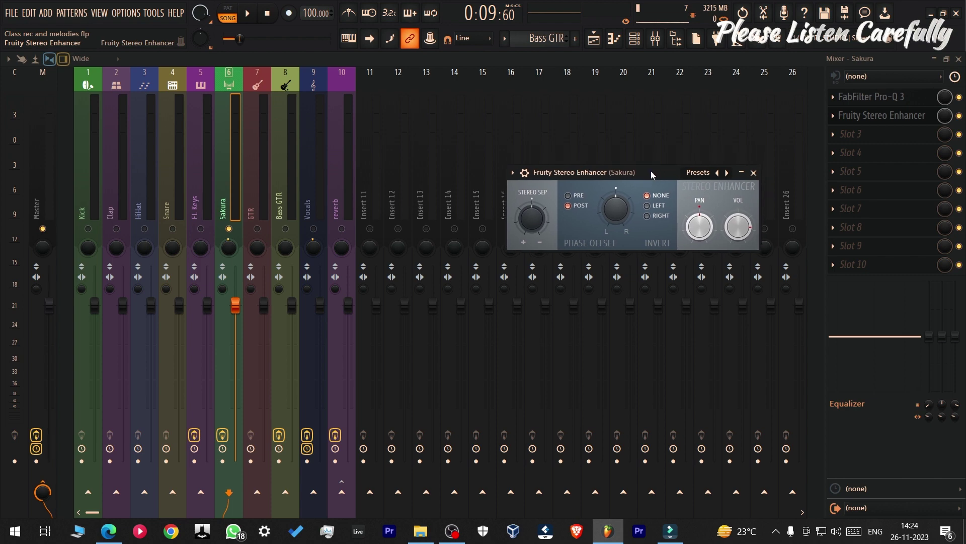
# Step: Widen the Sakura track's stereo separation towards the plus side while auditioning the playback
pyautogui.press('space')
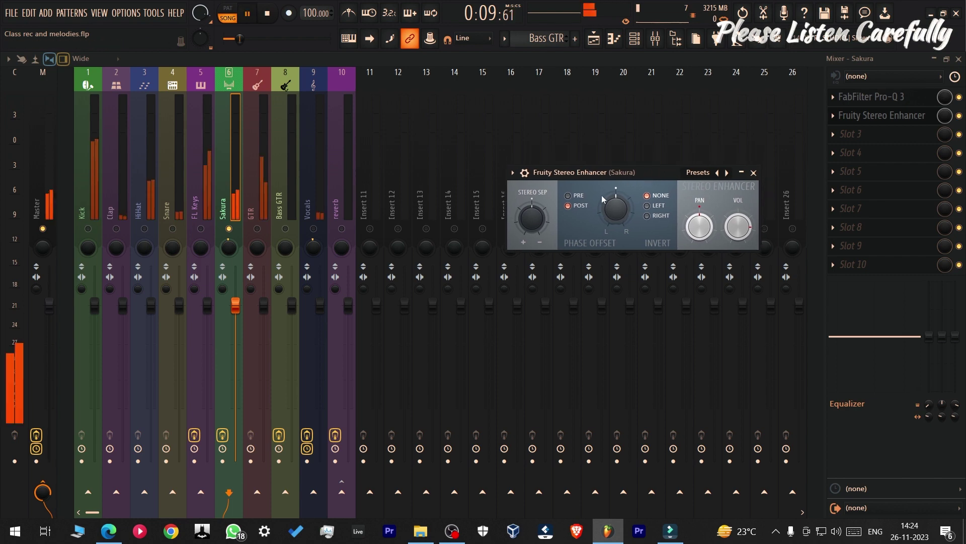
pyautogui.moveTo(532, 218); pyautogui.dragTo(532, 249)
pyautogui.press('space')
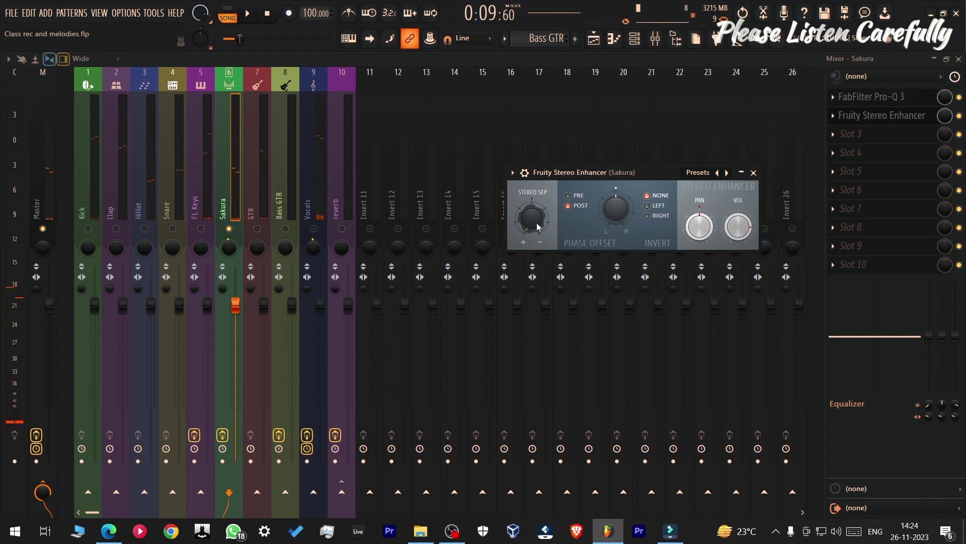
# Step: Fine-tune the stereo separation in Sakura's Fruity Stereo Enhancer while auditioning the playback, and save the project
pyautogui.press('space')
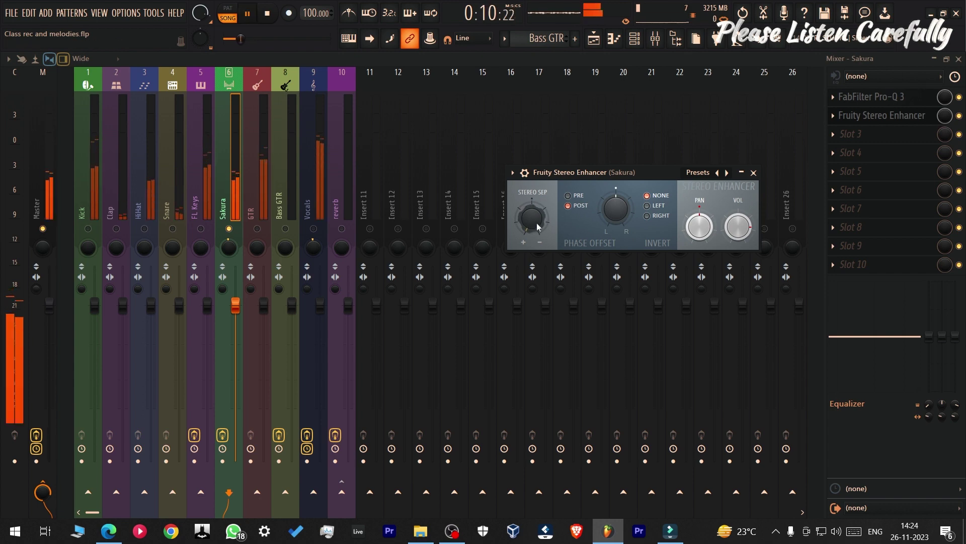
pyautogui.moveTo(537, 227); pyautogui.dragTo(537, 166)
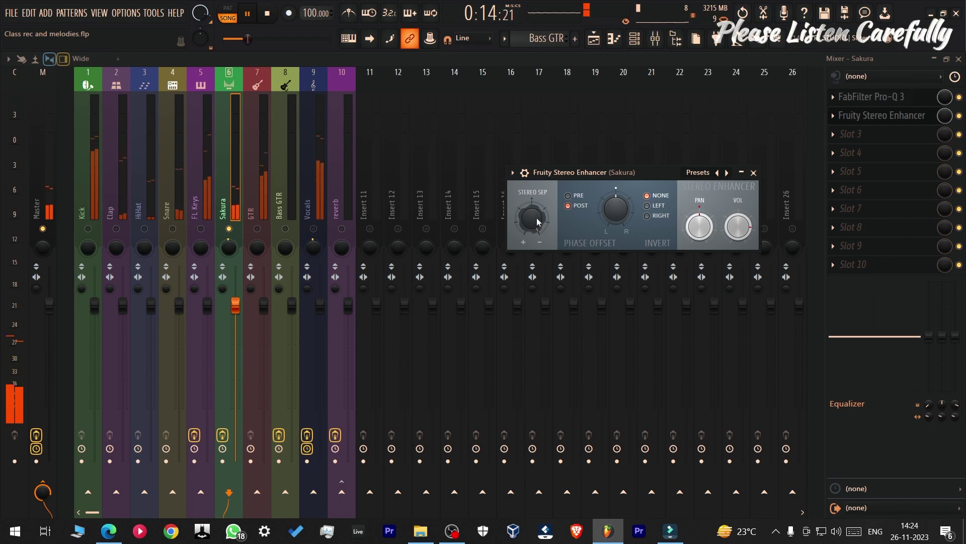
pyautogui.press('space')
pyautogui.hotkey('ctrl', 's')
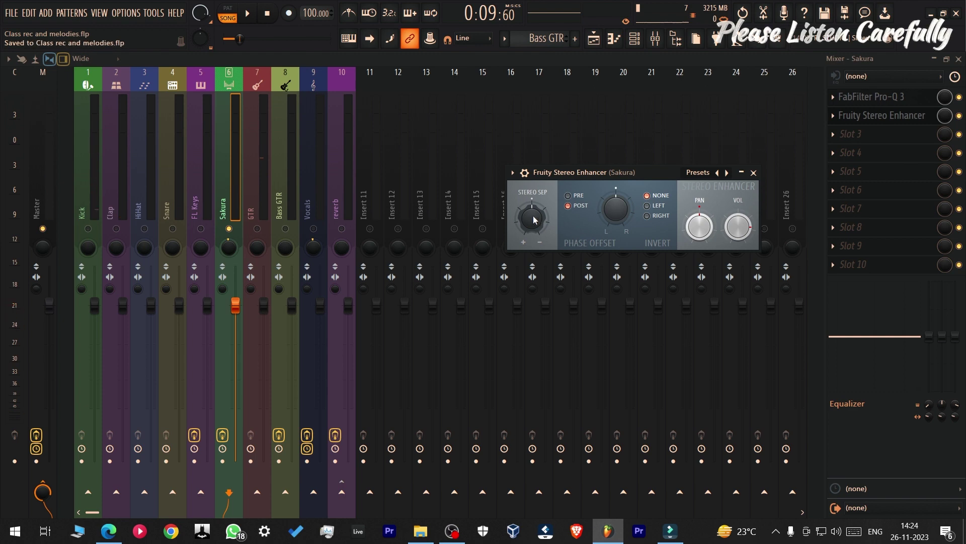
pyautogui.press('space')
pyautogui.moveTo(536, 218); pyautogui.dragTo(536, 199)
pyautogui.press('space')
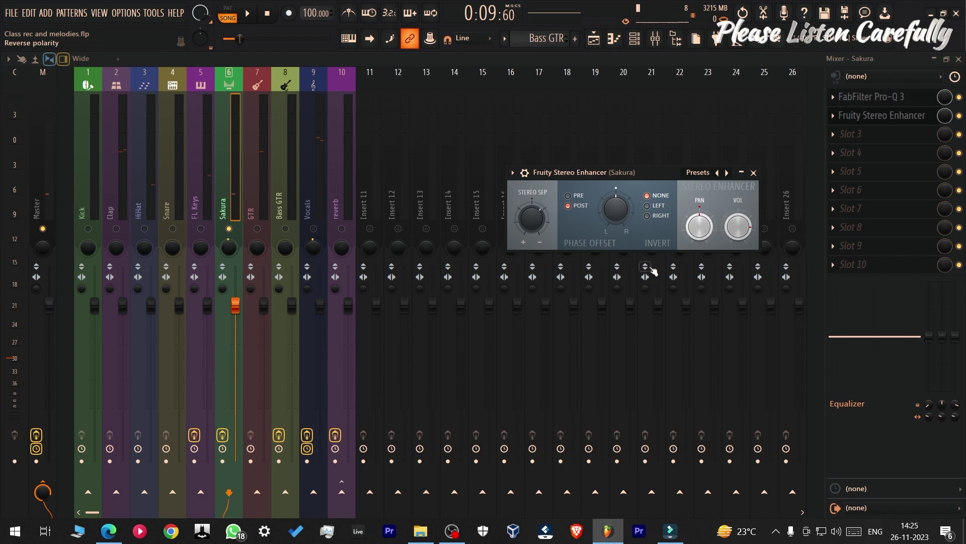
pyautogui.hotkey('ctrl', 's')
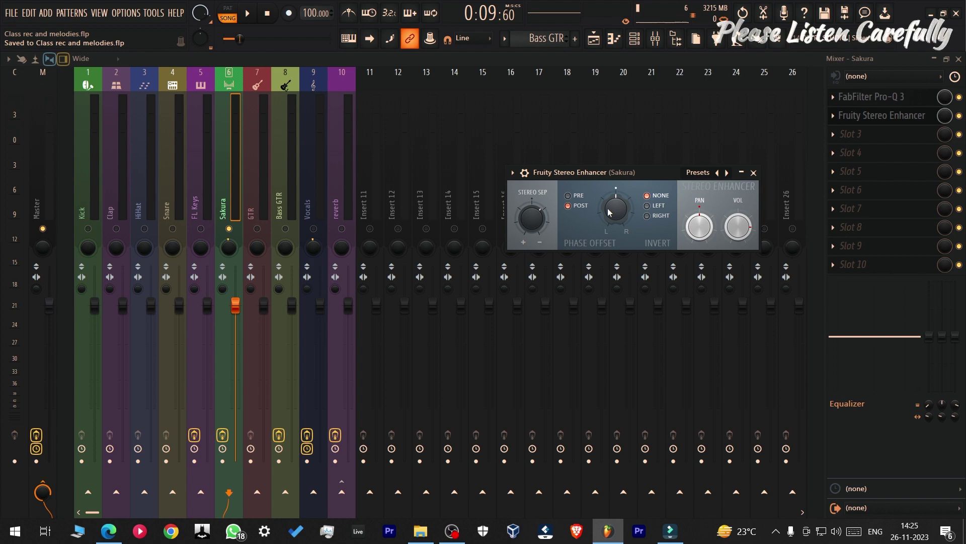
# Step: Set the Sakura enhancer's phase offset to about 3.9 ms left during playback, and save the project
pyautogui.press('space')
pyautogui.moveTo(610, 212); pyautogui.dragTo(609, 218)
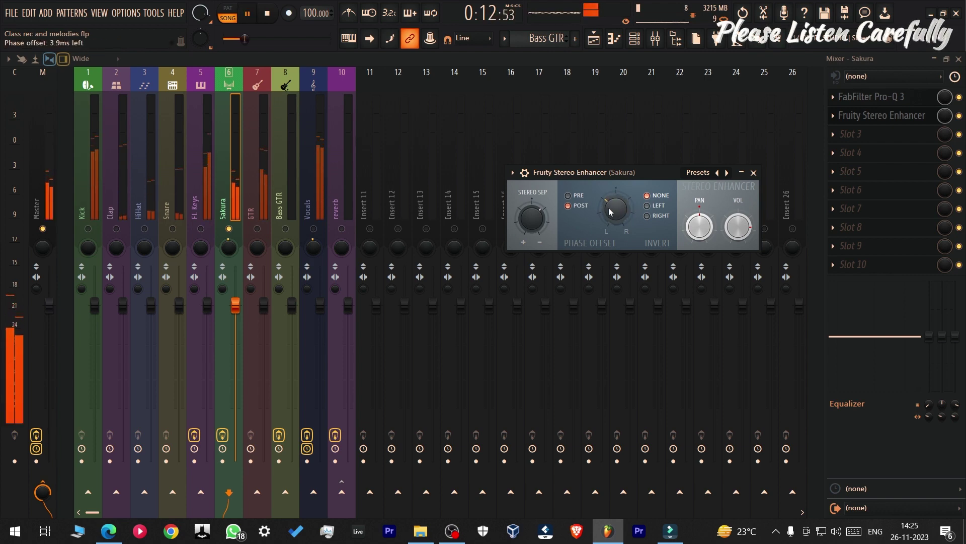
pyautogui.press('space')
pyautogui.hotkey('ctrl', 's')
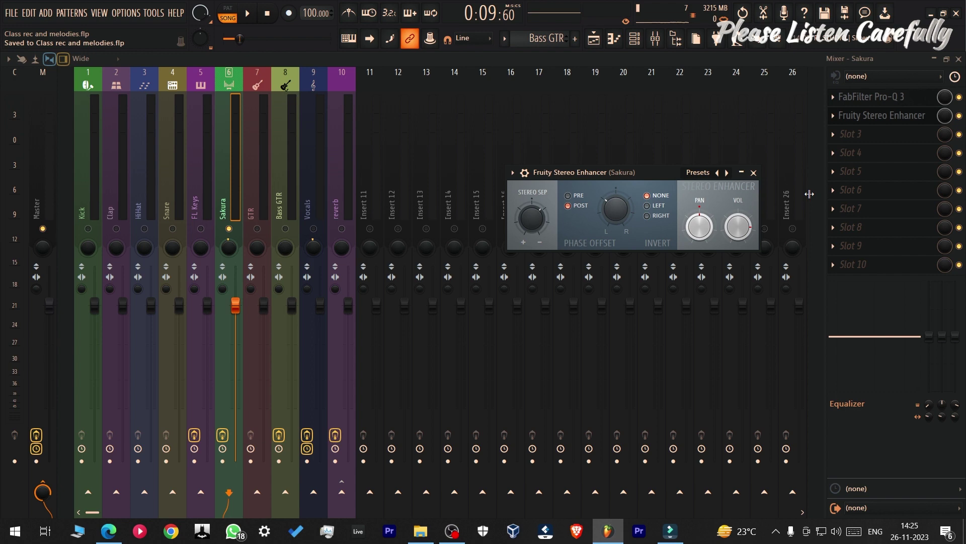
# Step: Audition the soloed Sakura track with its stereo enhancer bypassed and enabled, and save the project
pyautogui.press('space')
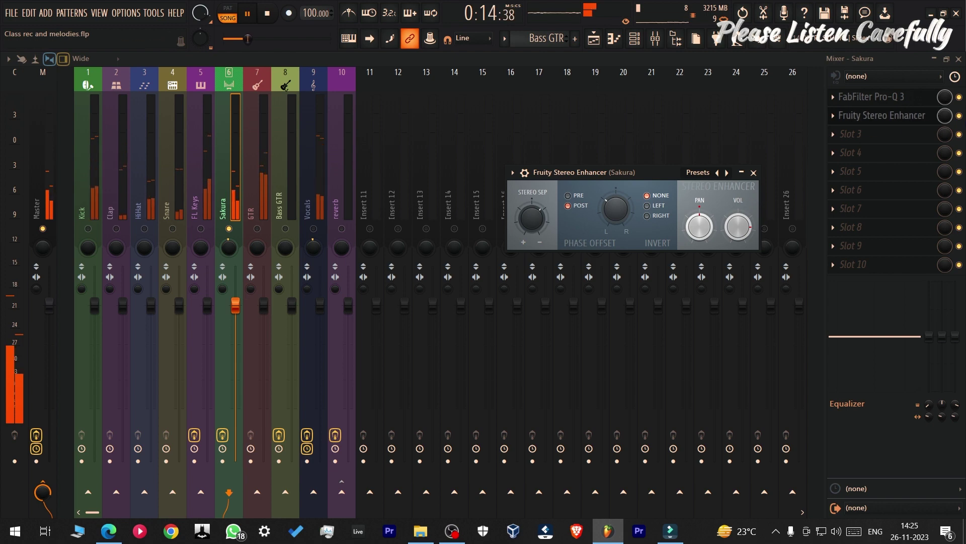
pyautogui.click(960, 117)
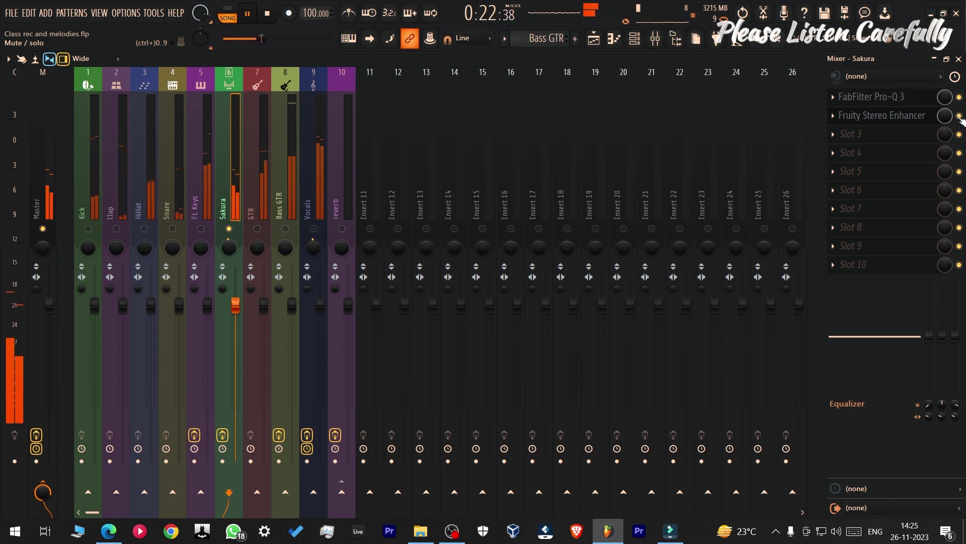
pyautogui.press('space')
pyautogui.hotkey('ctrl', 's')
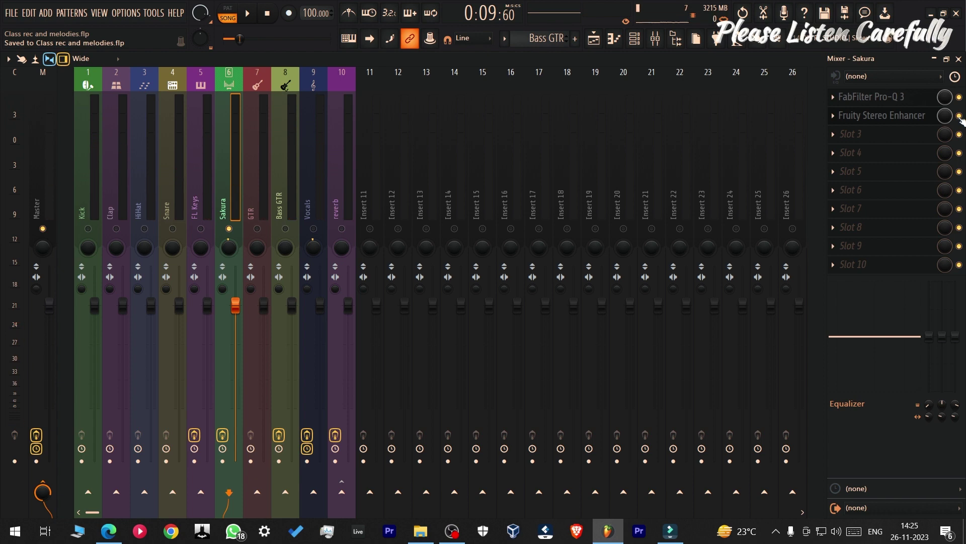
# Step: Add FL Keys to the Sakura solo, compare both tracks with Sakura's stereo enhancer bypassed and enabled, and save the project
pyautogui.click(201, 230)
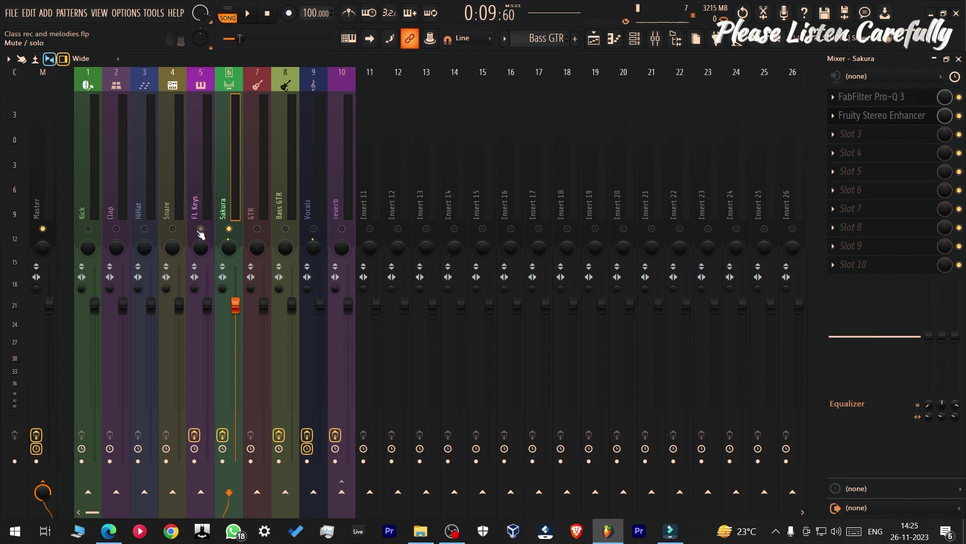
pyautogui.press('space')
pyautogui.click(960, 116)
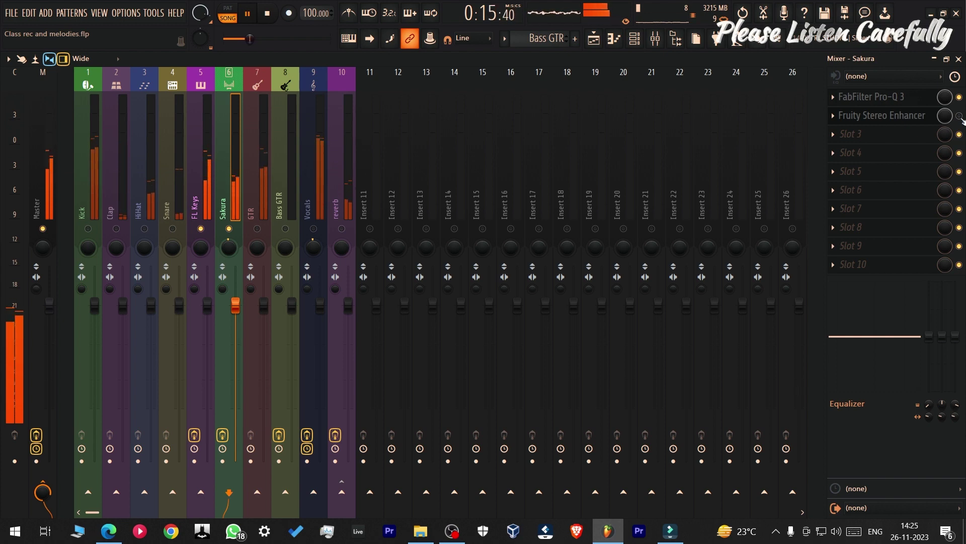
pyautogui.press('space')
pyautogui.click(959, 116)
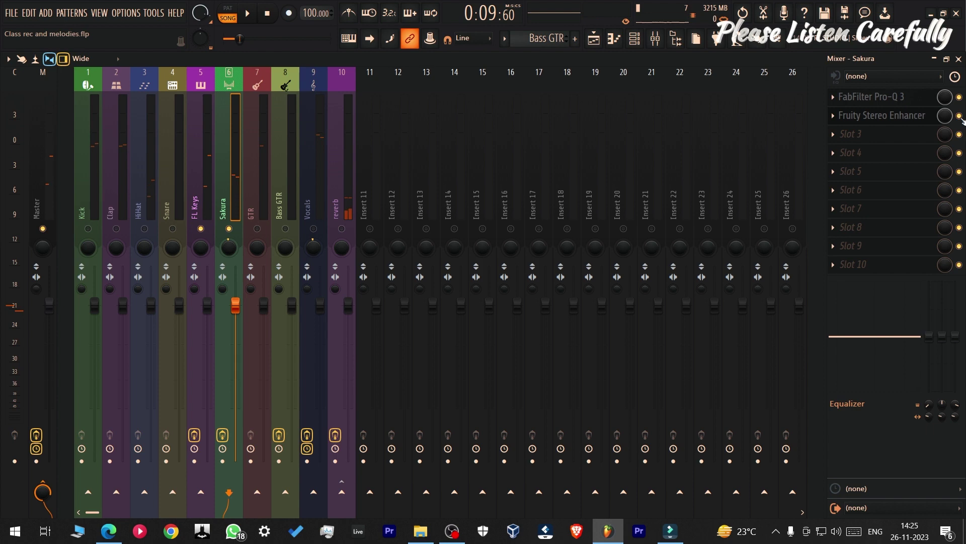
pyautogui.press('space')
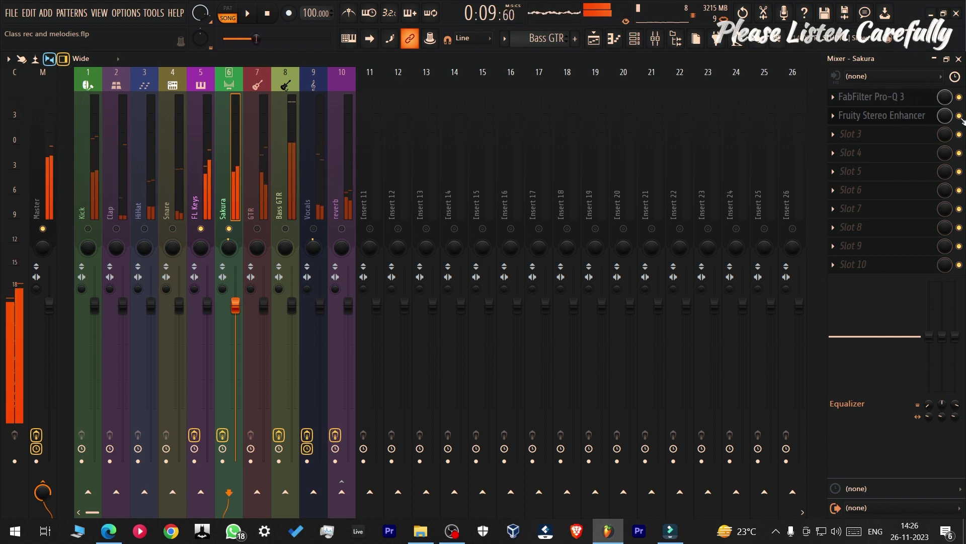
pyautogui.press('space')
pyautogui.hotkey('ctrl', 's')
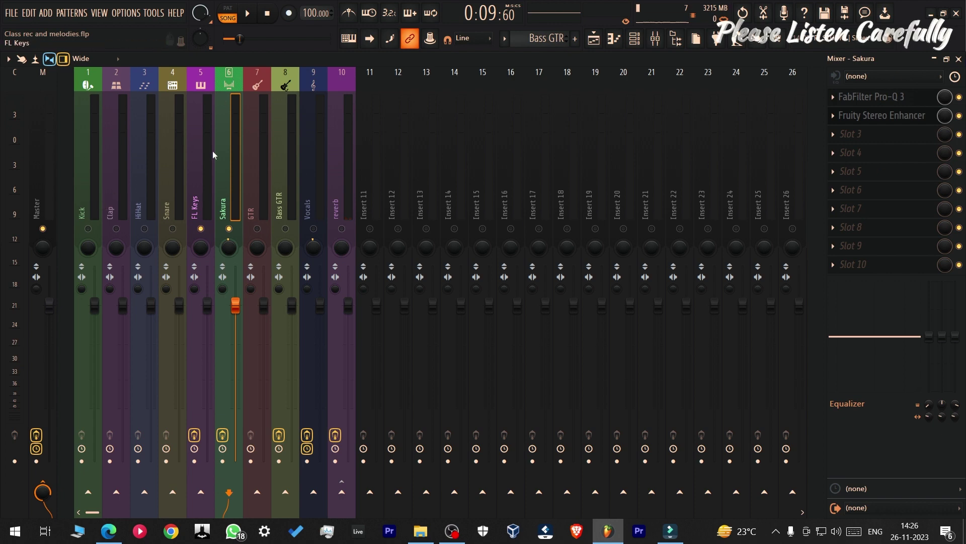
# Step: Solo the GTR track during playback, save the project, and select the GTR insert
pyautogui.click(257, 229)
pyautogui.press('space')
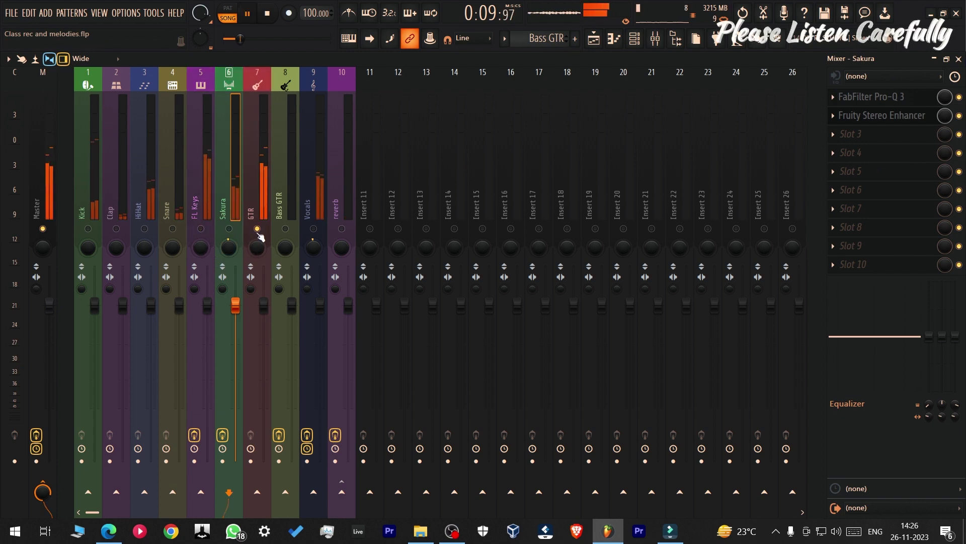
pyautogui.hotkey('ctrl', 's')
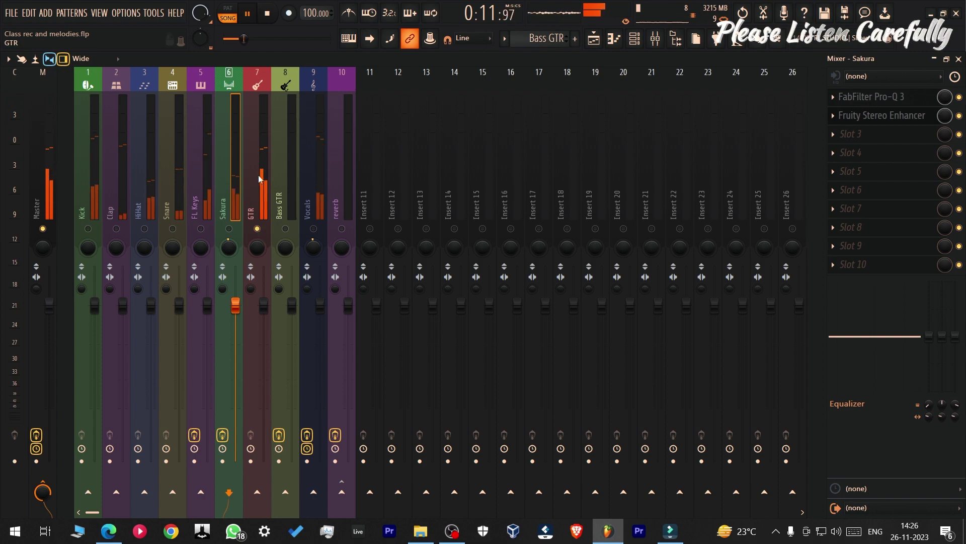
pyautogui.click(268, 133)
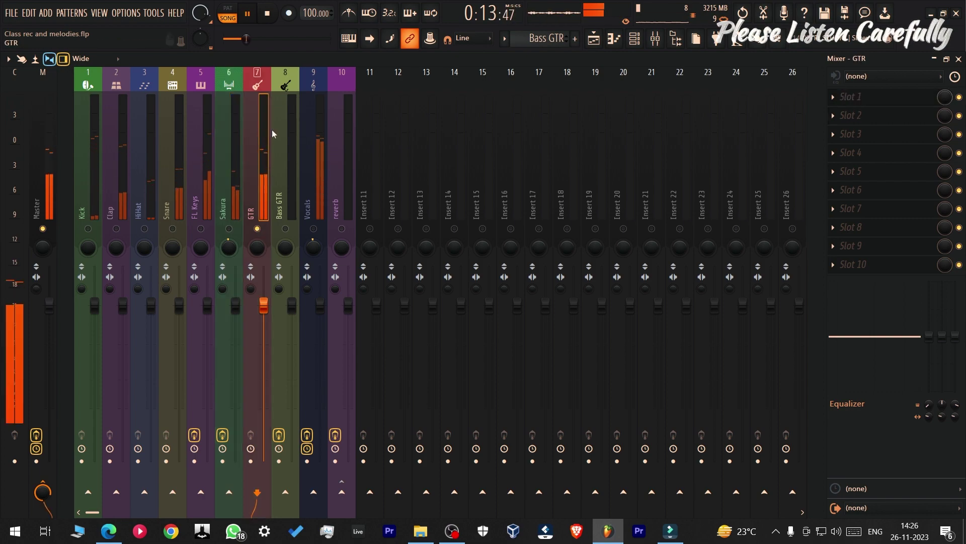
# Step: Load FabFilter Pro-Q 3 into slot 1 of the GTR insert and expand the equalizer to full screen
pyautogui.click(890, 102)
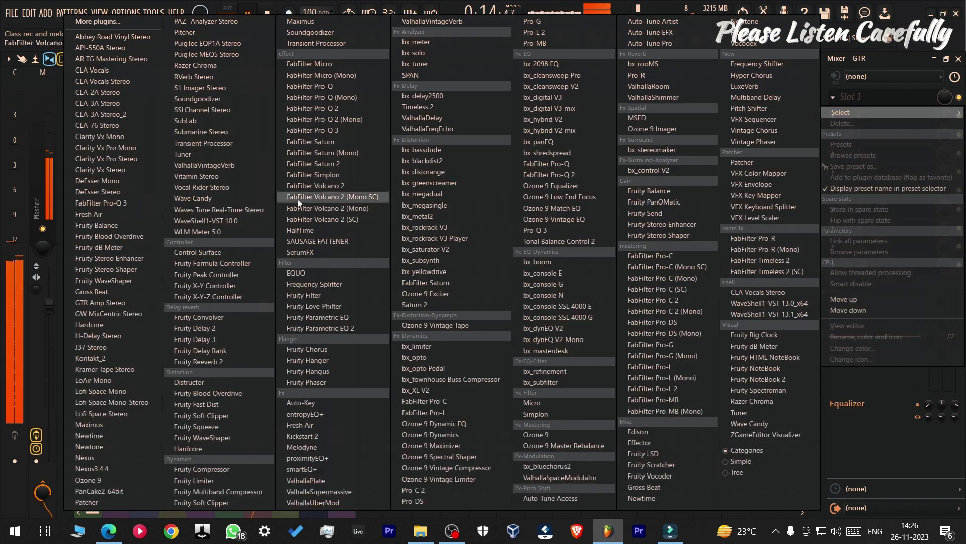
pyautogui.click(116, 205)
pyautogui.moveTo(191, 104); pyautogui.dragTo(257, 67)
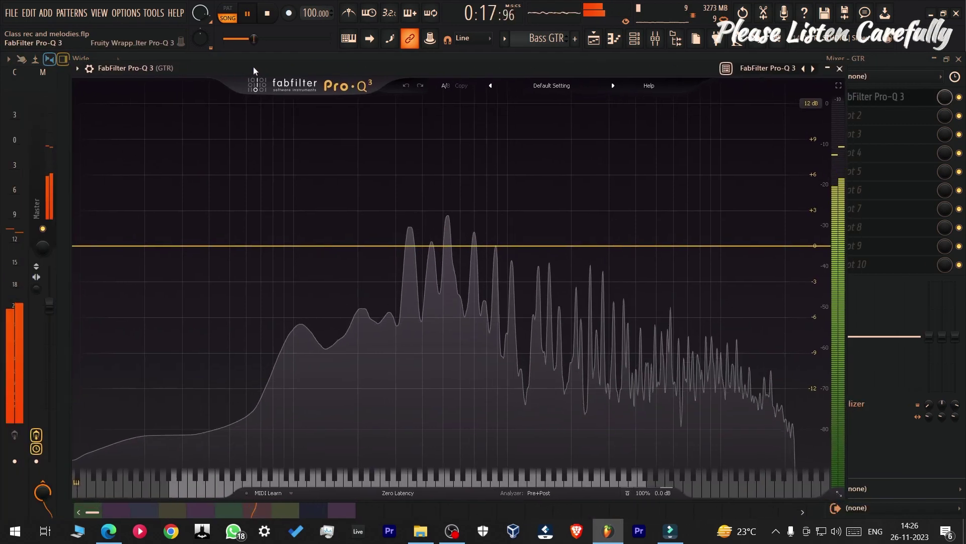
pyautogui.click(839, 85)
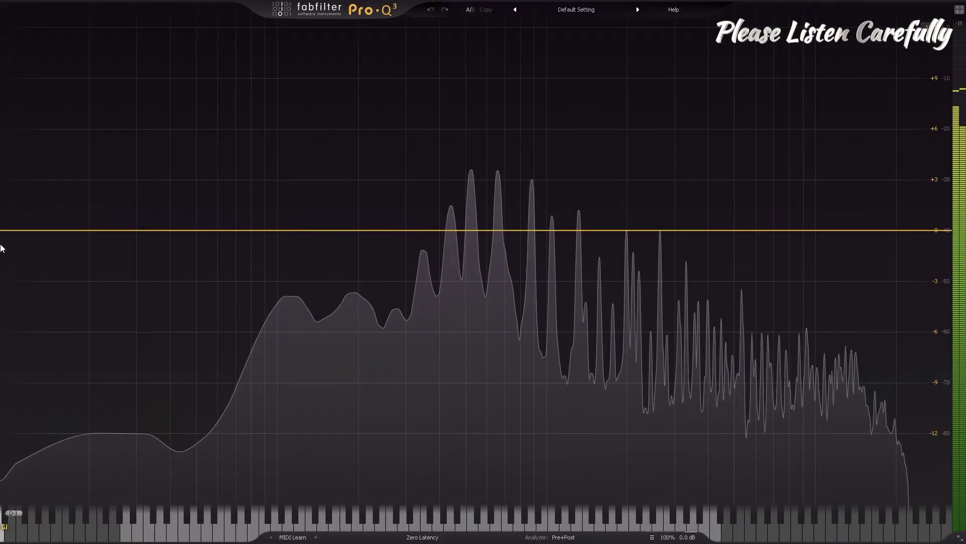
# Step: Add a 30 dB/oct low cut to the GTR EQ and raise its frequency to just below the guitar's main peaks
pyautogui.click(16, 230)
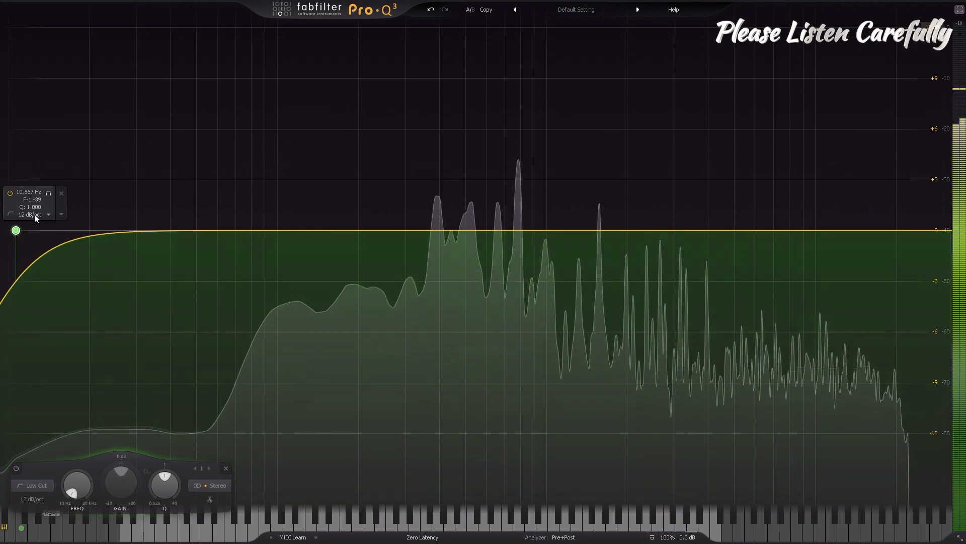
pyautogui.click(31, 215)
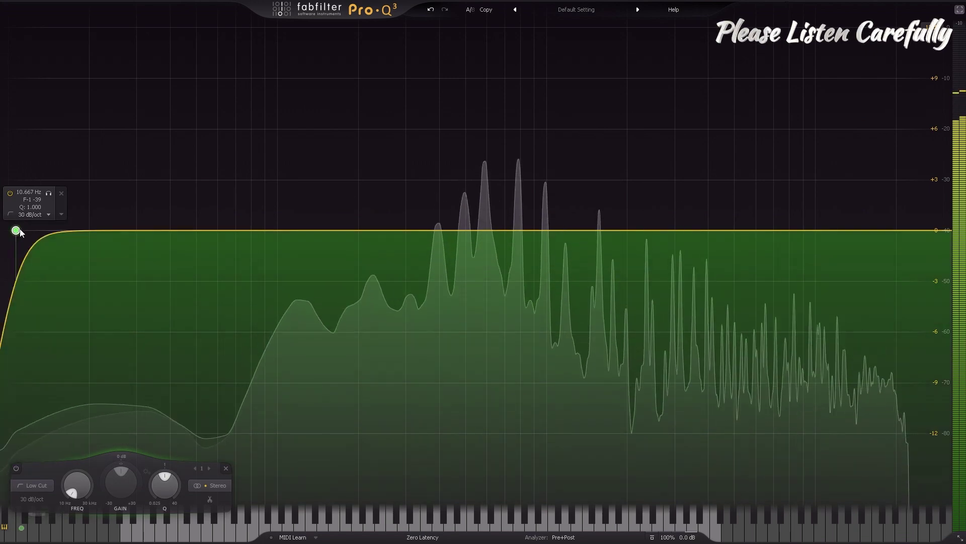
pyautogui.moveTo(17, 230); pyautogui.dragTo(326, 229)
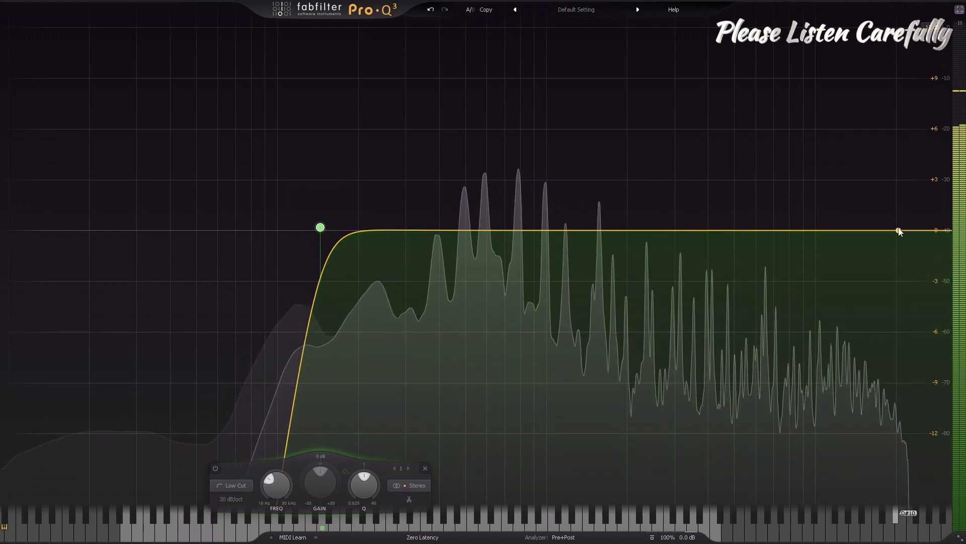
# Step: Add a high cut with a 48 dB/oct slope to the GTR EQ at about 20186 Hz
pyautogui.click(895, 230)
pyautogui.click(906, 215)
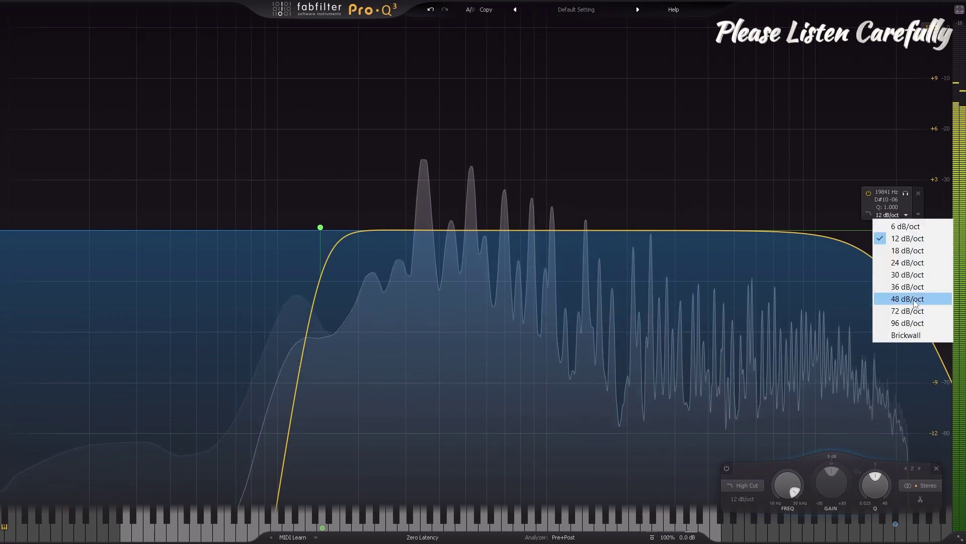
pyautogui.click(887, 316)
pyautogui.moveTo(896, 231)
pyautogui.mouseDown()
pyautogui.moveTo(833, 232)
pyautogui.moveTo(898, 235)
pyautogui.mouseUp()
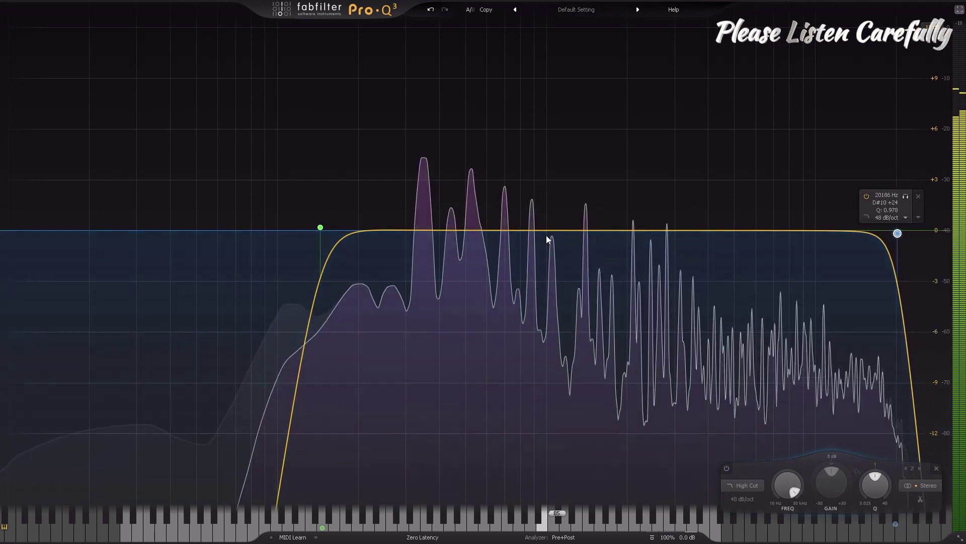
# Step: Cut the GTR by about 1.4 dB with a bell near 1047 Hz and narrow the dip by raising its Q
pyautogui.moveTo(549, 232); pyautogui.dragTo(553, 255)
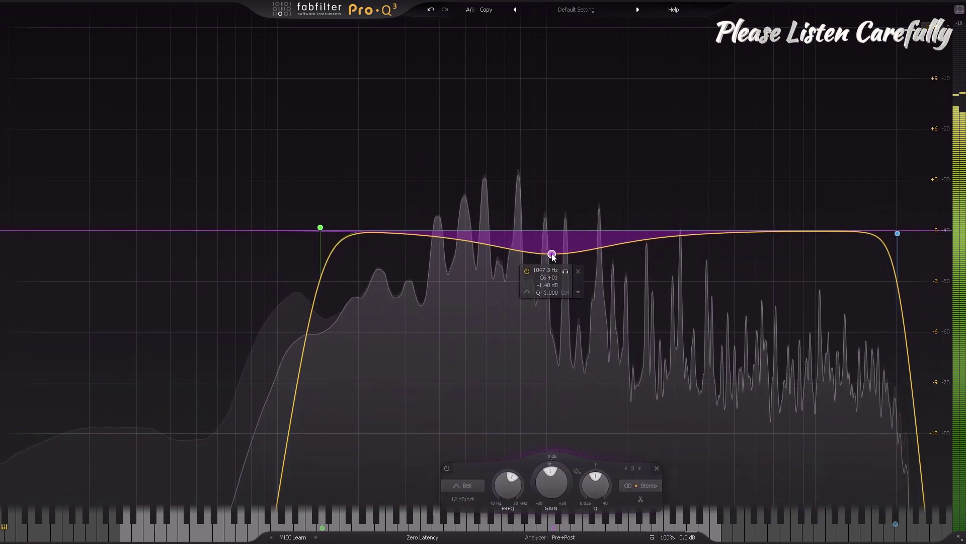
pyautogui.moveTo(595, 482); pyautogui.dragTo(592, 454)
# Step: Add a slight bell boost just below the mid dip, and a +0.57 dB bell near 10625 Hz with a Q of about 1.6
pyautogui.moveTo(461, 232); pyautogui.dragTo(490, 227)
pyautogui.moveTo(718, 228); pyautogui.dragTo(823, 223)
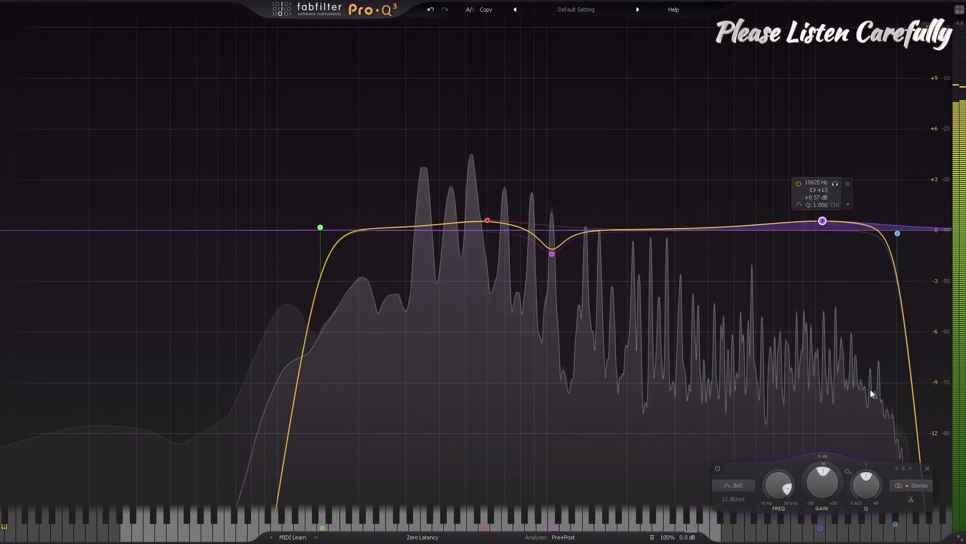
pyautogui.moveTo(867, 481); pyautogui.dragTo(868, 459)
# Step: Add a bell boosted by about 10.5 dB with a Q of about 4.1, and sweep it from about 2576 to 2808 Hz
pyautogui.moveTo(702, 231); pyautogui.dragTo(657, 52)
pyautogui.moveTo(701, 482); pyautogui.dragTo(840, 365)
pyautogui.moveTo(643, 55)
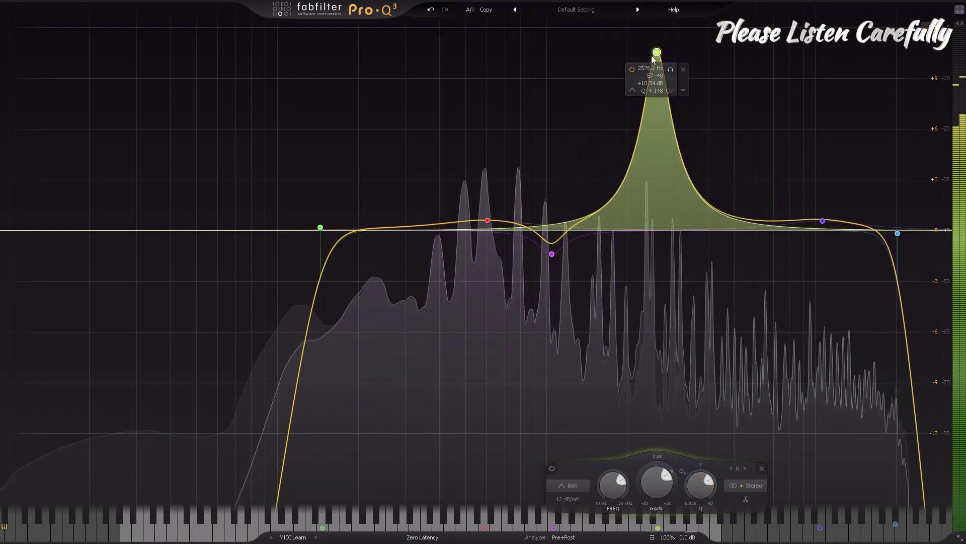
pyautogui.moveTo(671, 70); pyautogui.dragTo(681, 164)
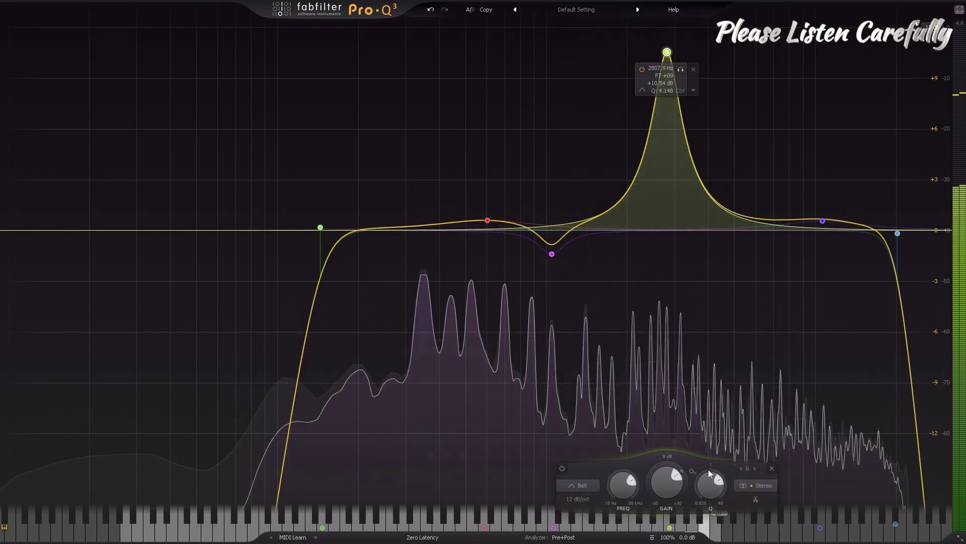
# Step: Reset the swept bell's gain to 0 dB and give it a slight positive dynamic range
pyautogui.doubleClick(666, 488)
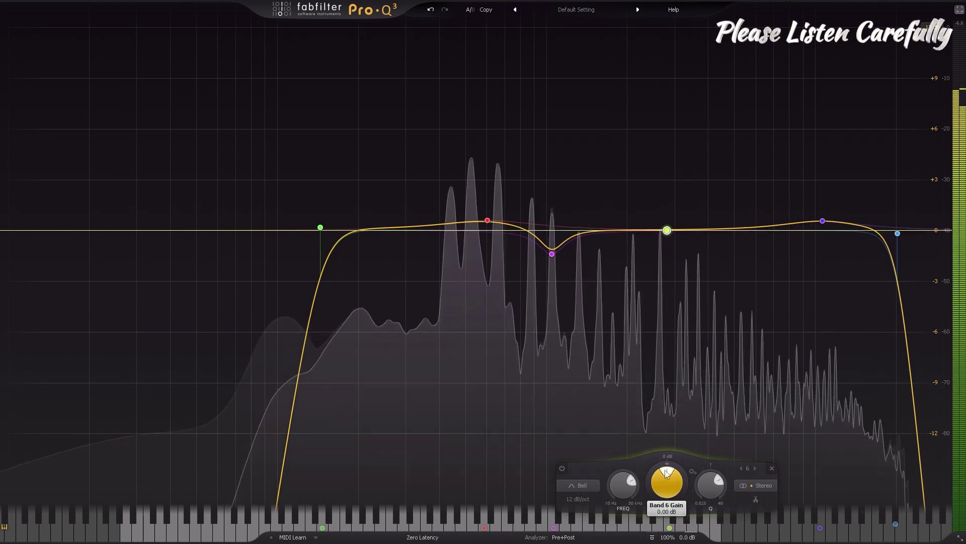
pyautogui.moveTo(686, 465); pyautogui.dragTo(669, 446)
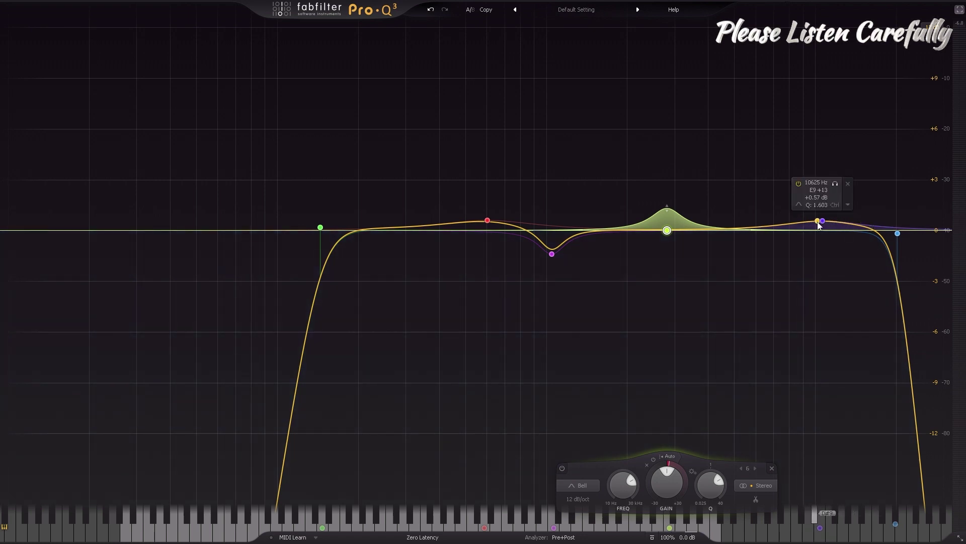
# Step: Nudge the high bell to about +0.66 dB at 10810 Hz, leave full screen, save the project, and close the GTR EQ
pyautogui.moveTo(824, 224); pyautogui.dragTo(827, 224)
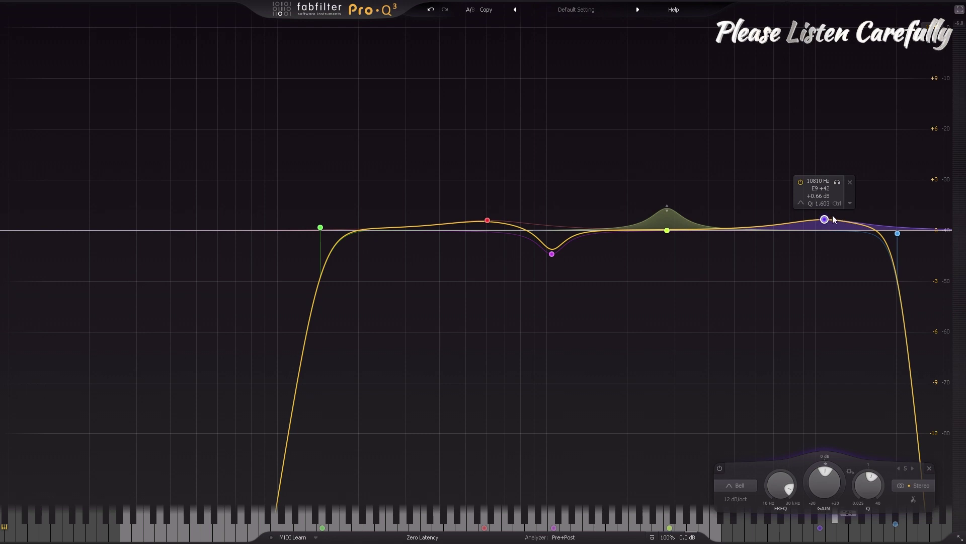
pyautogui.click(960, 10)
pyautogui.hotkey('ctrl', 's')
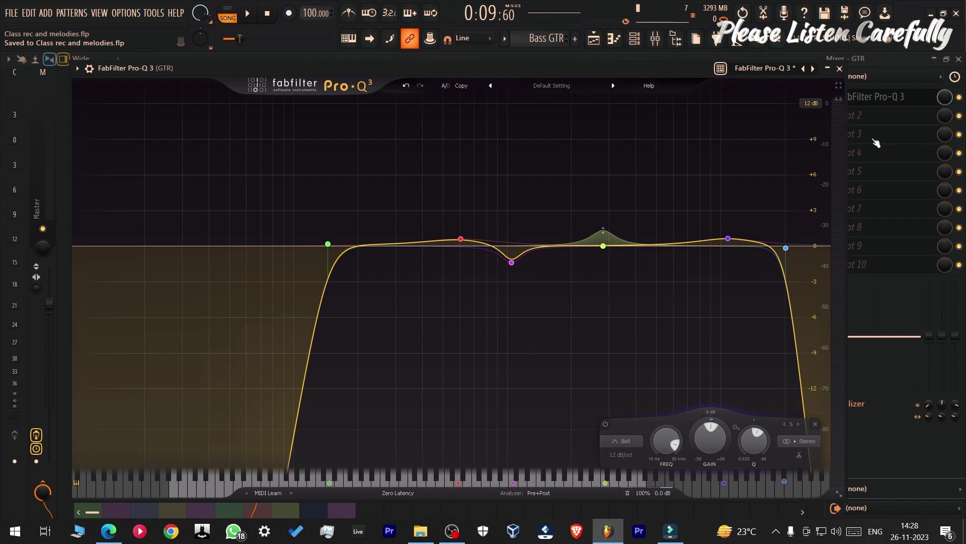
pyautogui.click(839, 68)
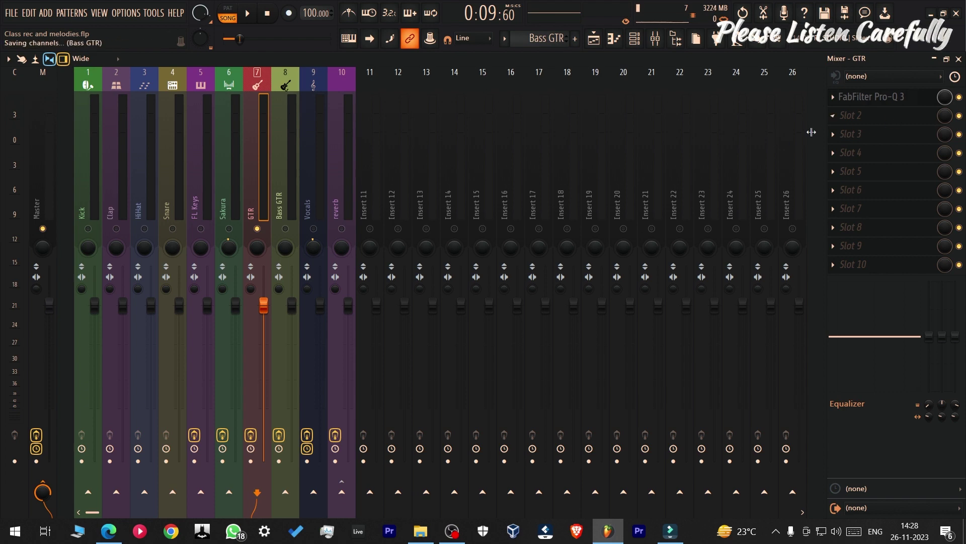
# Step: Load Fresh Air into the second effect slot of the GTR track with the song playing
pyautogui.press('space')
pyautogui.click(869, 115)
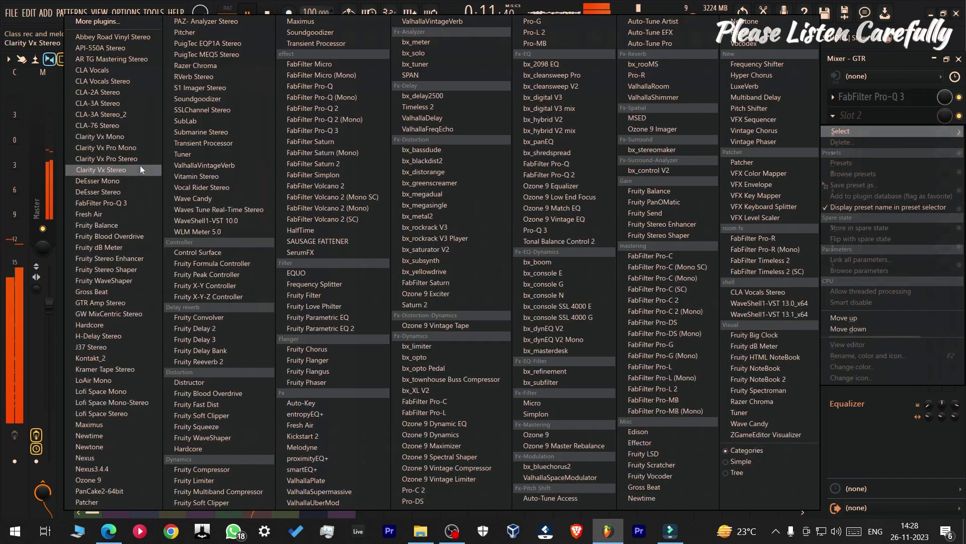
pyautogui.click(143, 215)
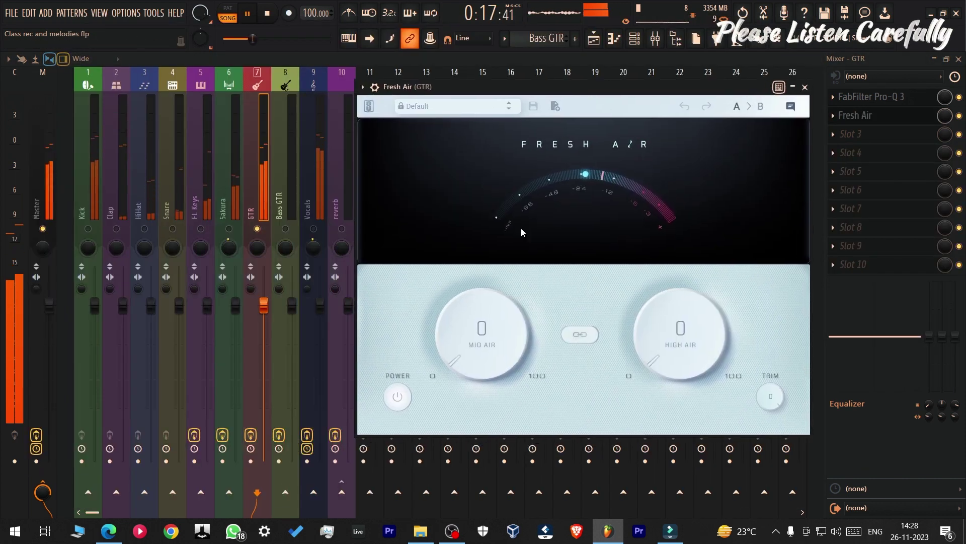
# Step: Try Fresh Air with Mid Air at 8% and High Air at 15%, and return both to 0%
pyautogui.moveTo(455, 302); pyautogui.dragTo(443, 277)
pyautogui.moveTo(665, 304); pyautogui.dragTo(653, 261)
pyautogui.moveTo(497, 342); pyautogui.dragTo(498, 351)
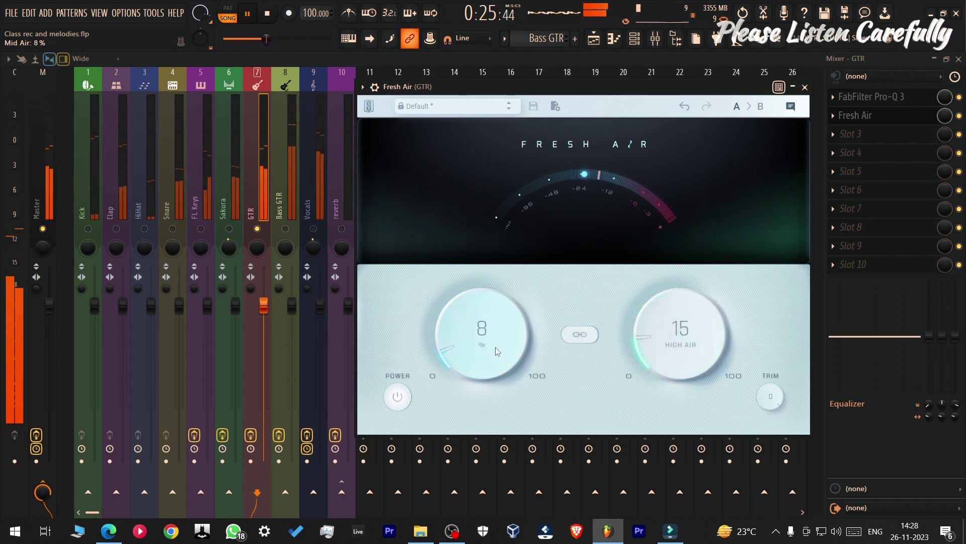
pyautogui.moveTo(657, 361); pyautogui.dragTo(663, 398)
pyautogui.moveTo(476, 370); pyautogui.dragTo(479, 417)
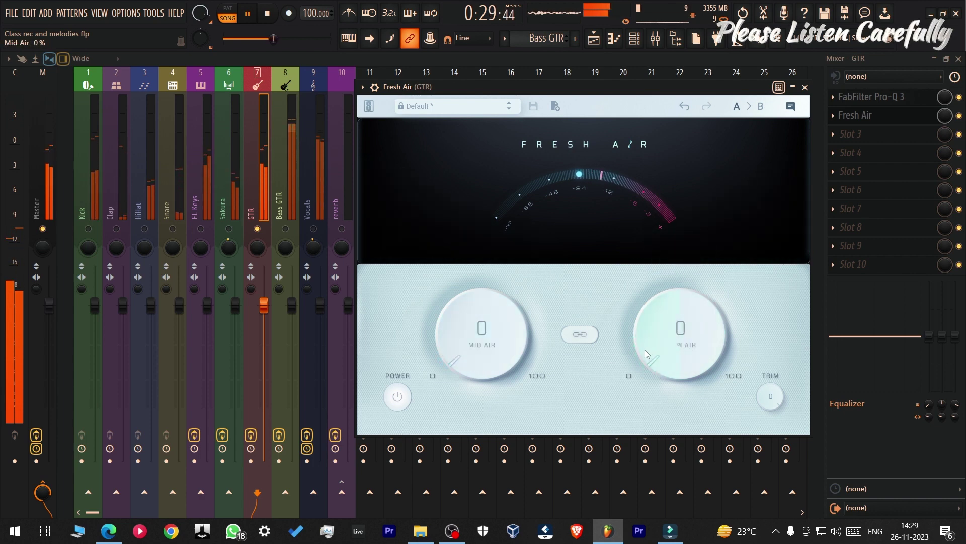
# Step: Set Fresh Air's Mid Air to 9% and High Air to 3%
pyautogui.moveTo(691, 349); pyautogui.dragTo(676, 308)
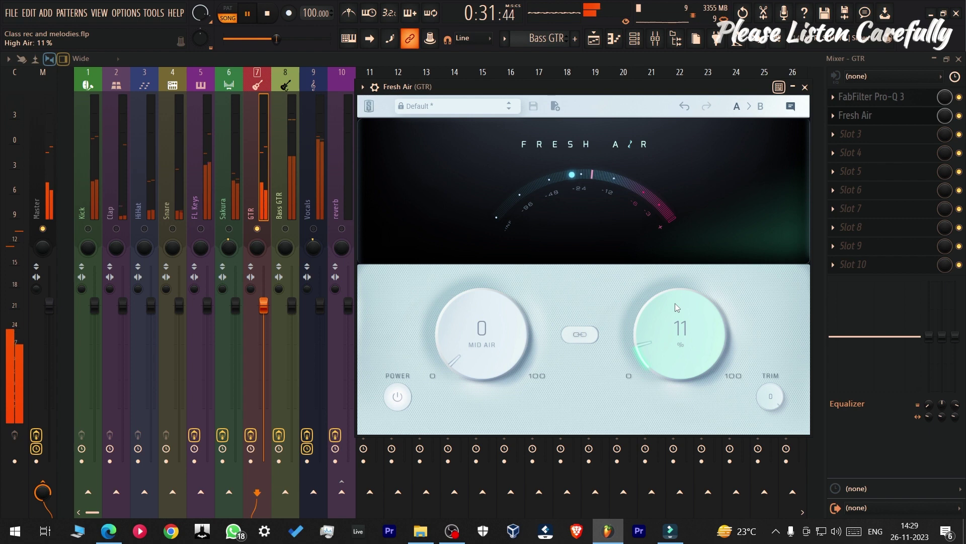
pyautogui.moveTo(508, 344); pyautogui.dragTo(476, 312)
pyautogui.moveTo(670, 351); pyautogui.dragTo(669, 373)
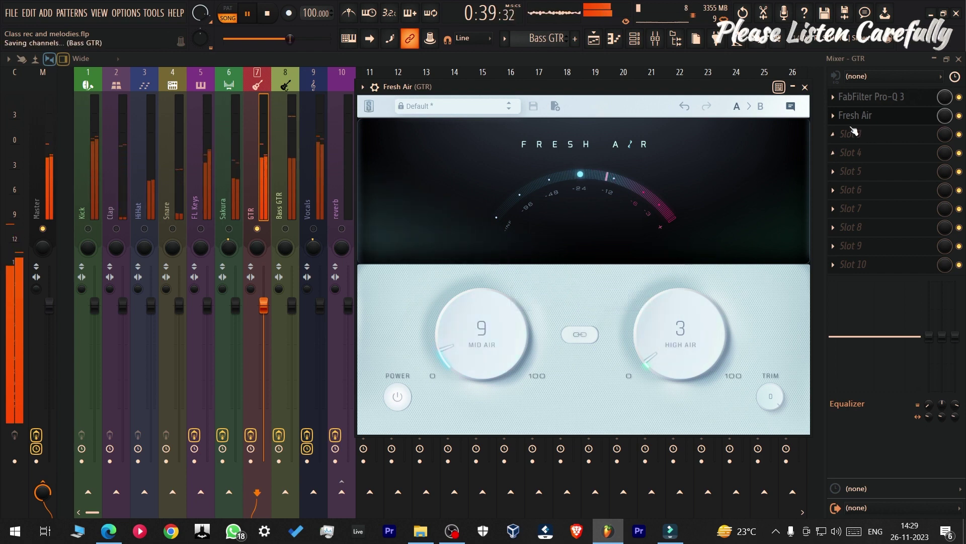
# Step: Bypass and re-enable Fresh Air on the GTR track to compare the sound, and save the project
pyautogui.click(805, 87)
pyautogui.click(959, 115)
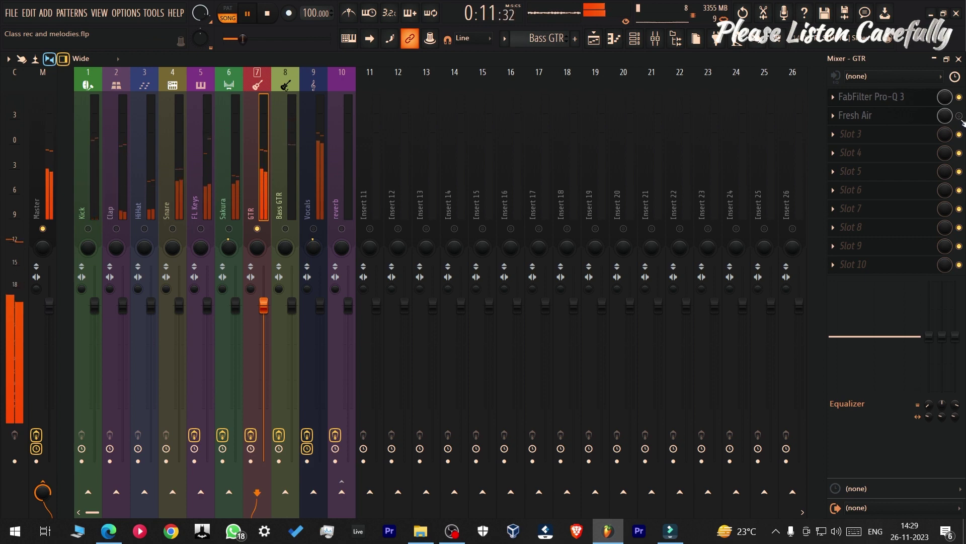
pyautogui.click(959, 116)
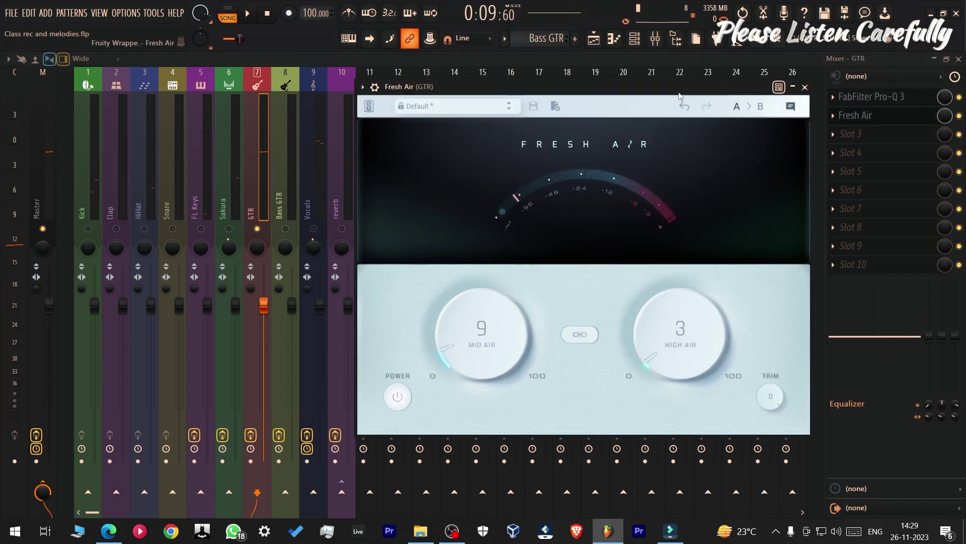
pyautogui.moveTo(681, 94); pyautogui.dragTo(564, 104)
pyautogui.hotkey('ctrl', 's')
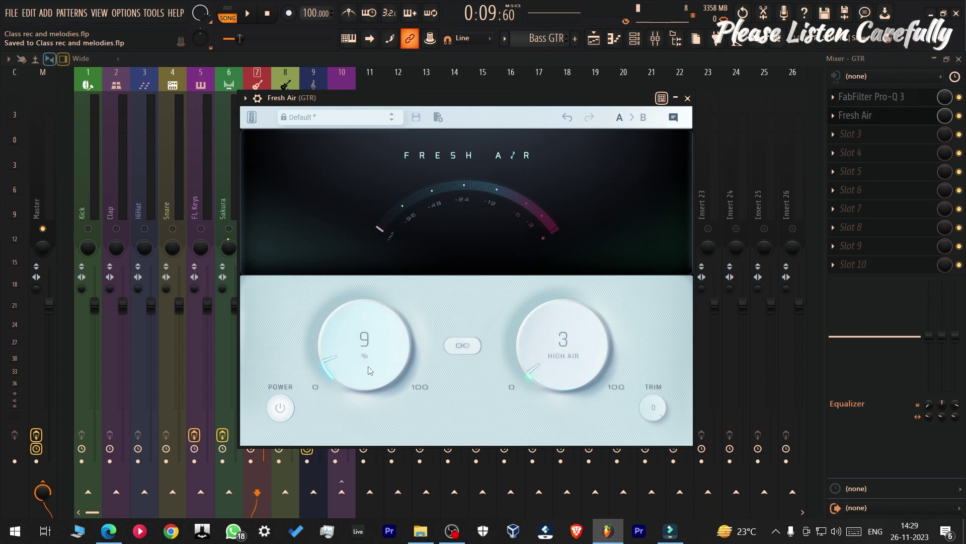
# Step: Close Fresh Air and audition the GTR track again with the effect switched off and back on
pyautogui.moveTo(543, 237)
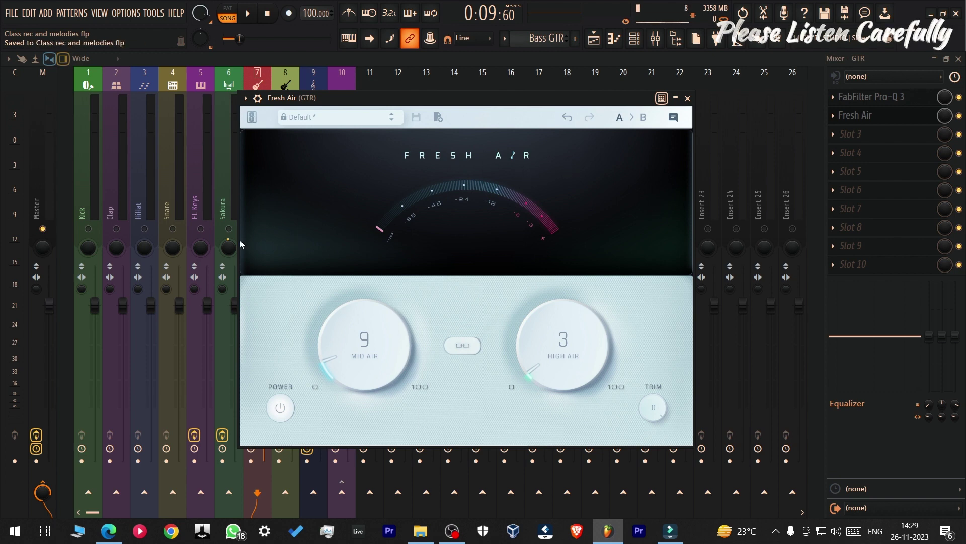
pyautogui.click(688, 98)
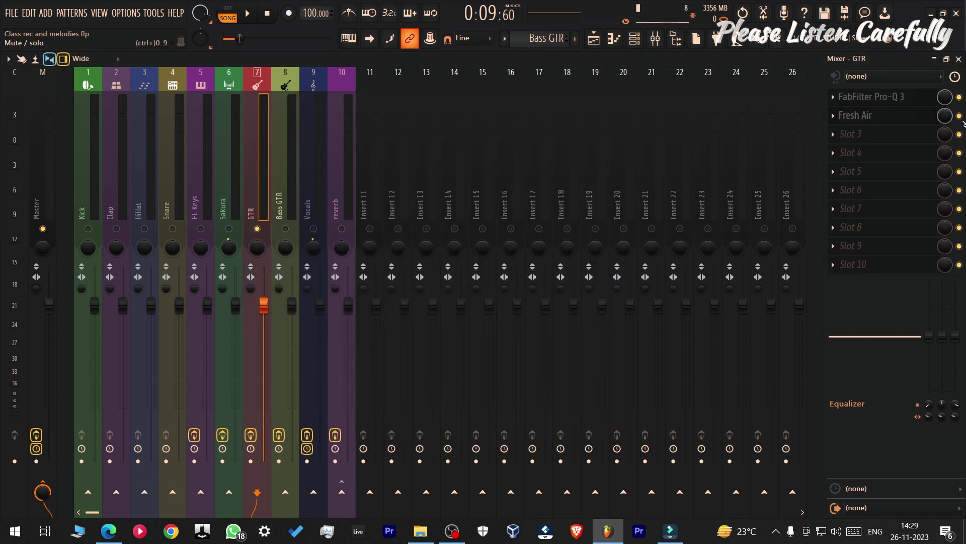
pyautogui.press('space')
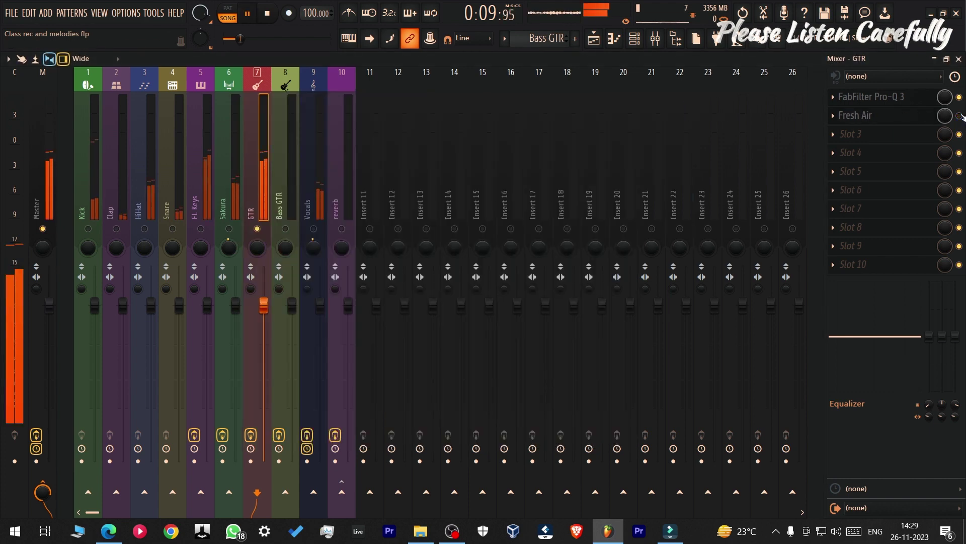
pyautogui.press('space')
pyautogui.click(961, 116)
pyautogui.press('space')
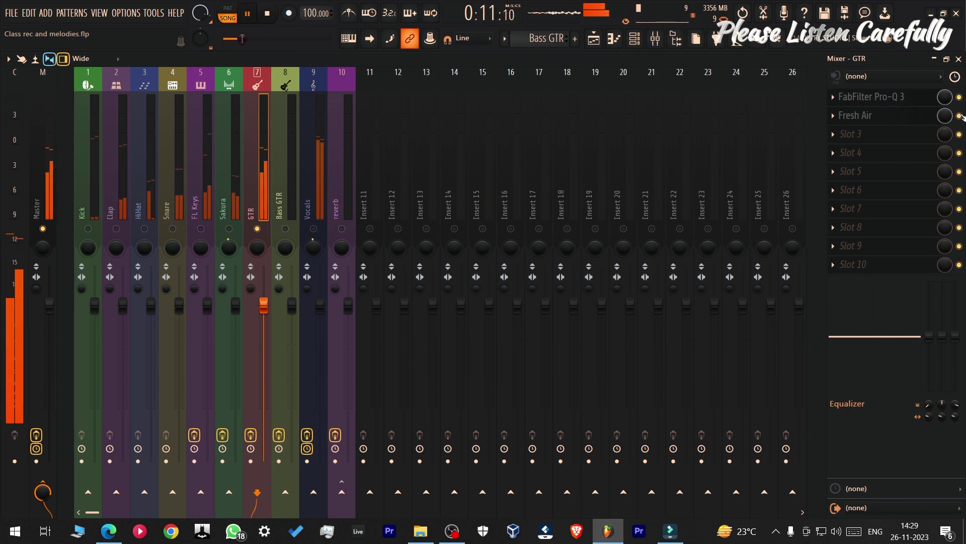
pyautogui.press('space')
# Step: Load S1 Imager Stereo into the GTR track's third slot, set its width to 1.33, and close it
pyautogui.click(850, 134)
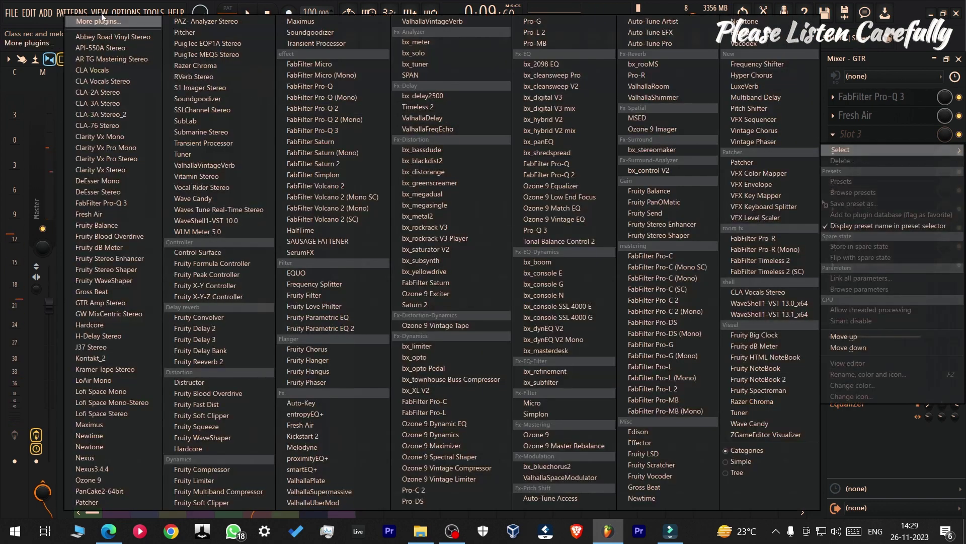
pyautogui.click(220, 88)
pyautogui.moveTo(121, 132); pyautogui.dragTo(457, 132)
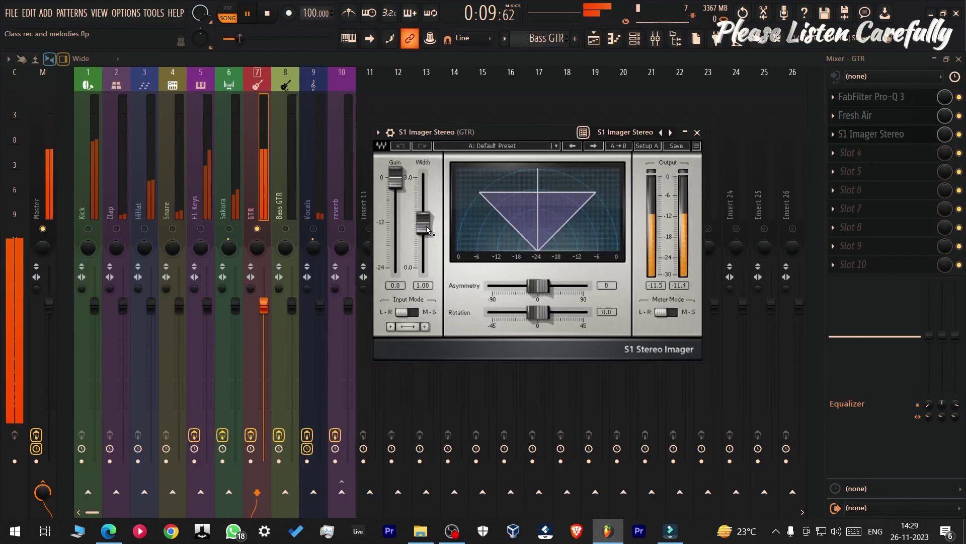
pyautogui.moveTo(428, 231); pyautogui.dragTo(424, 214)
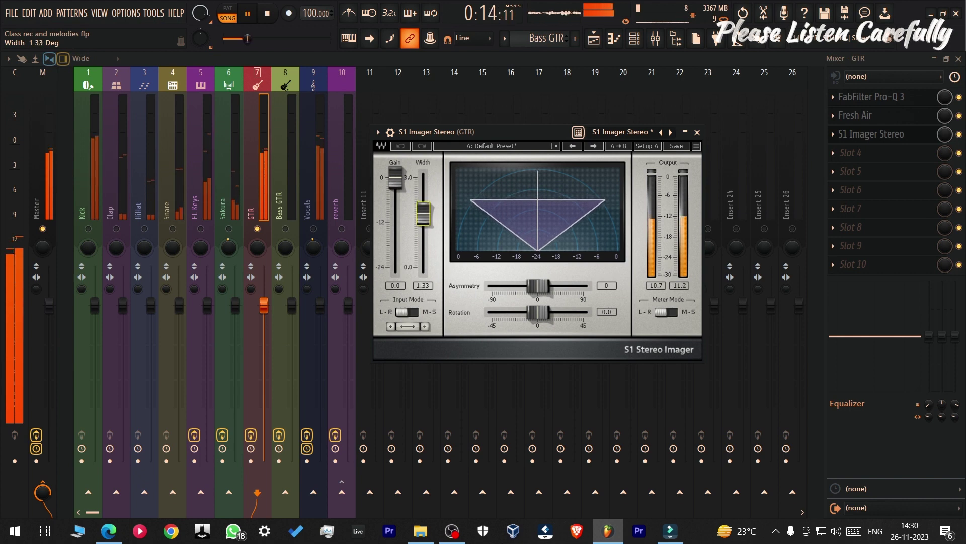
pyautogui.click(697, 132)
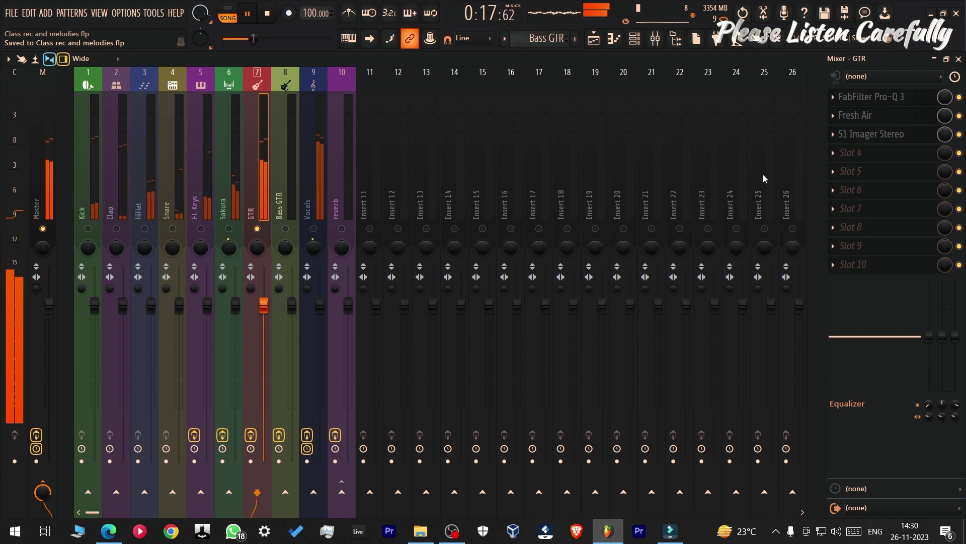
pyautogui.press('space')
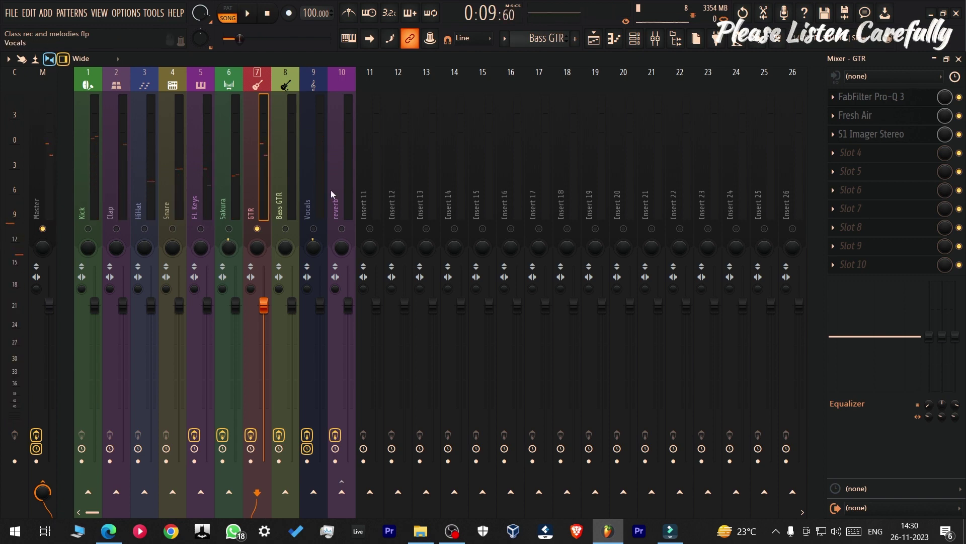
# Step: Solo the Bass GTR mixer track, play the song from bar 9 where the bass enters, and select that track
pyautogui.click(280, 136)
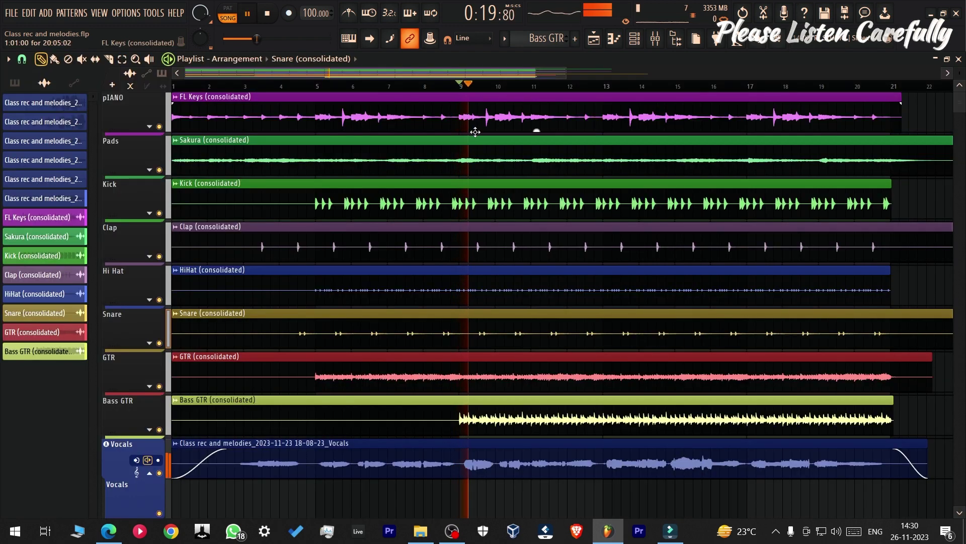
pyautogui.press('F9')
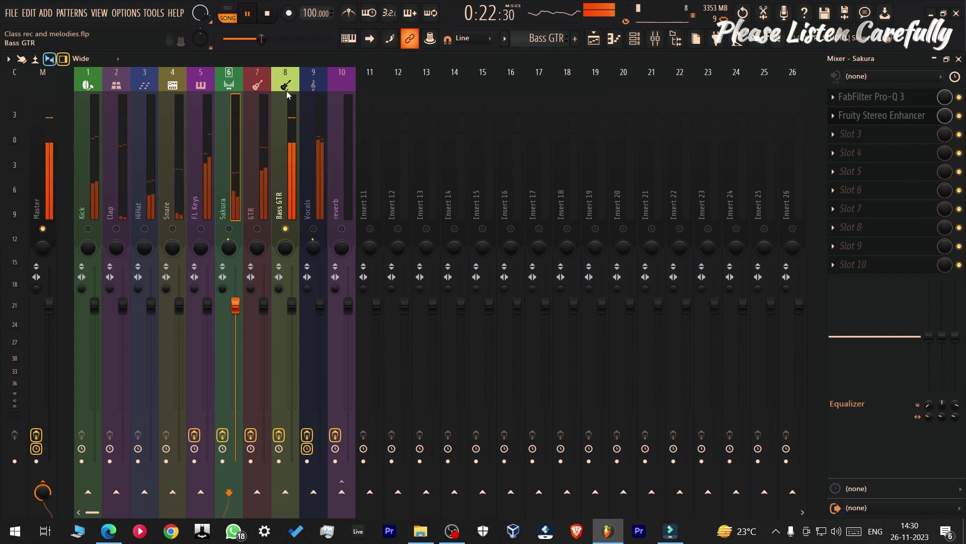
pyautogui.press('F5')
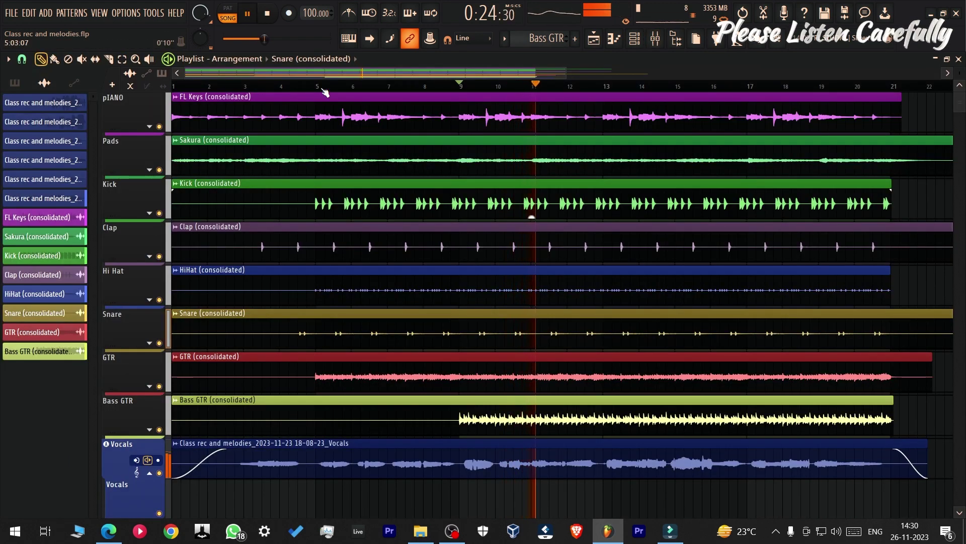
pyautogui.press('F9')
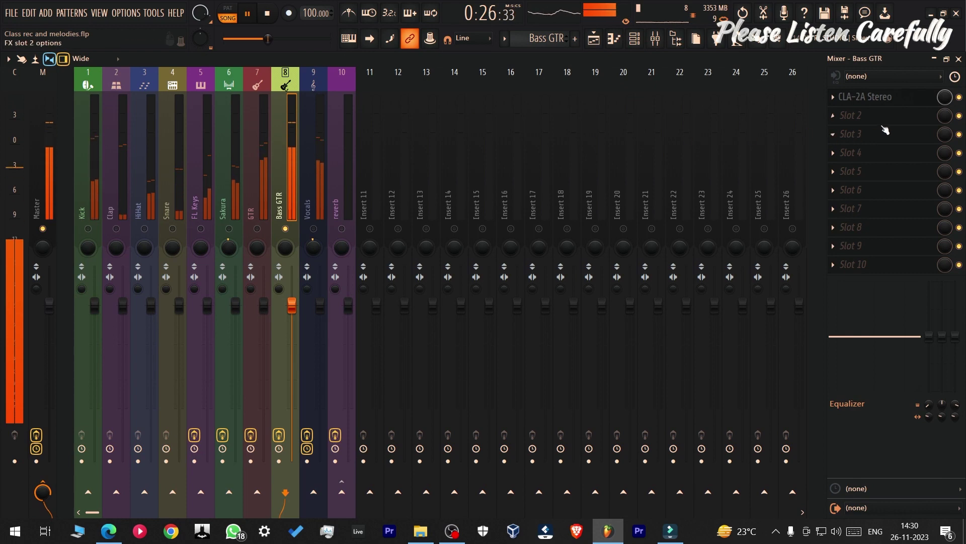
pyautogui.press('space')
# Step: Review the CLA-2A compressor on the Bass GTR track, and compare the bass with it bypassed and enabled
pyautogui.click(874, 96)
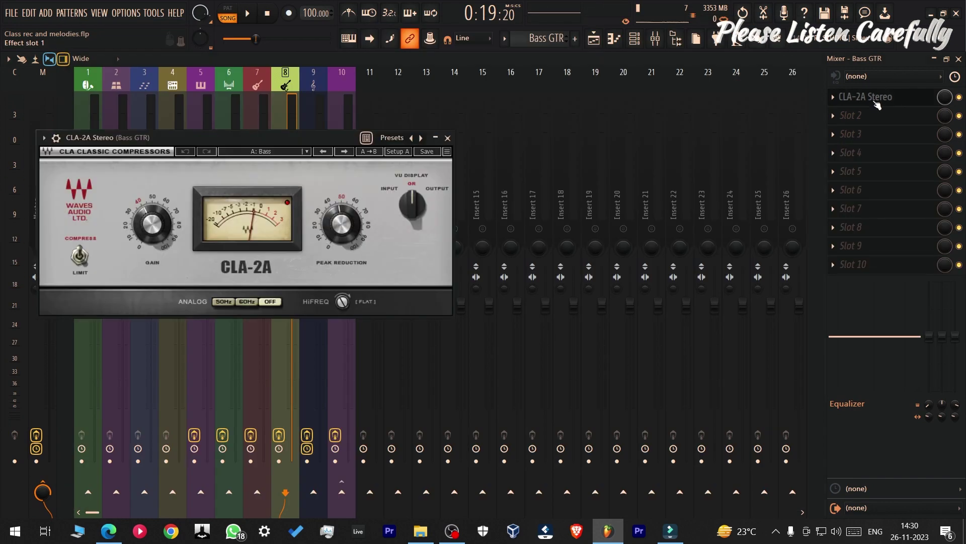
pyautogui.moveTo(309, 138); pyautogui.dragTo(453, 142)
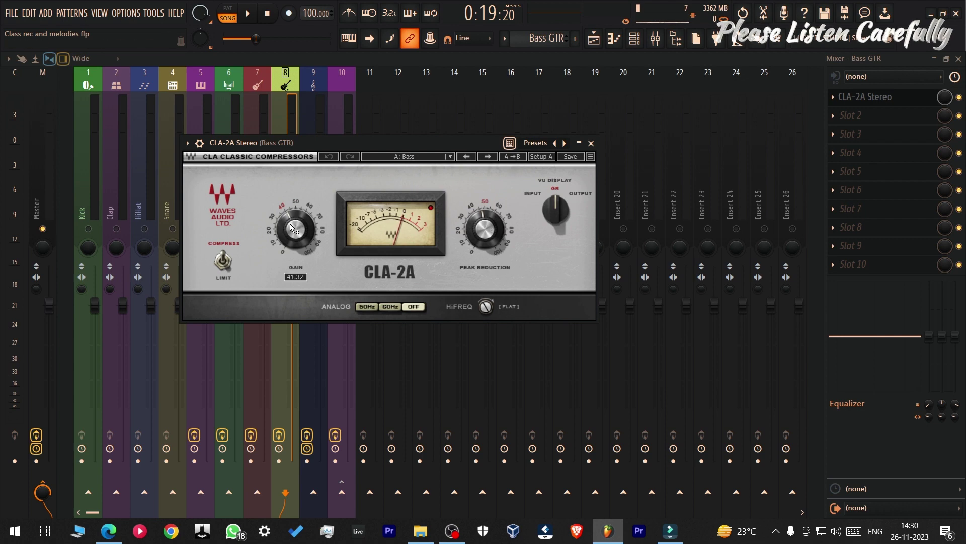
pyautogui.click(591, 144)
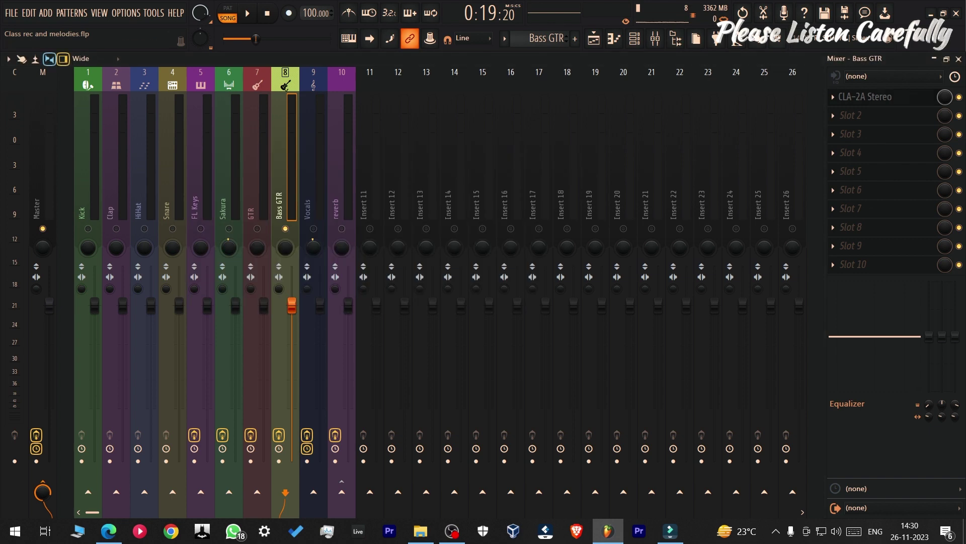
pyautogui.click(959, 98)
pyautogui.press('space')
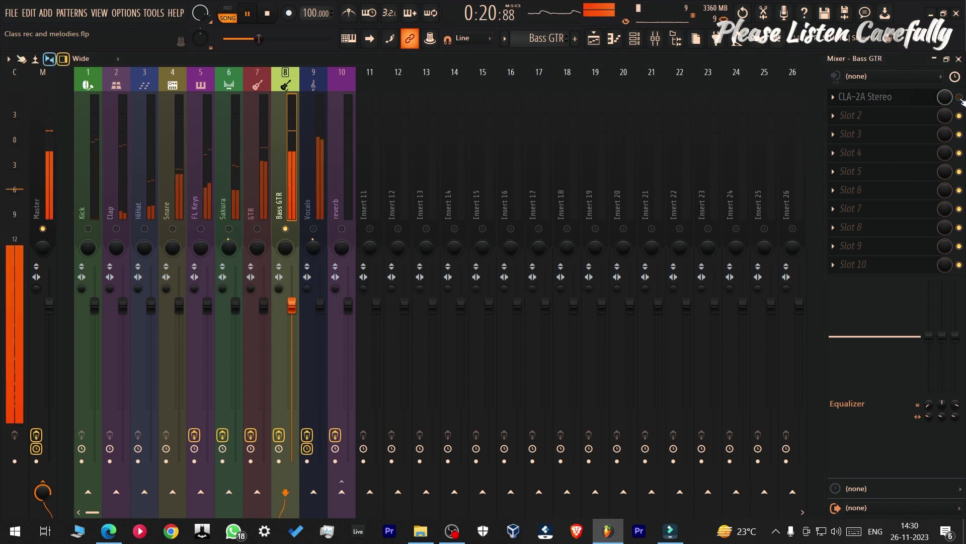
pyautogui.click(960, 97)
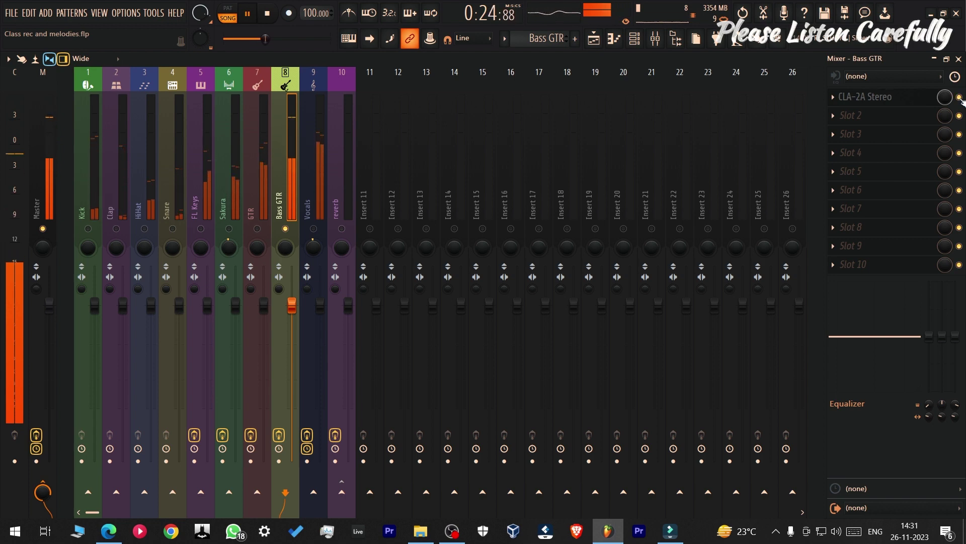
pyautogui.press('space')
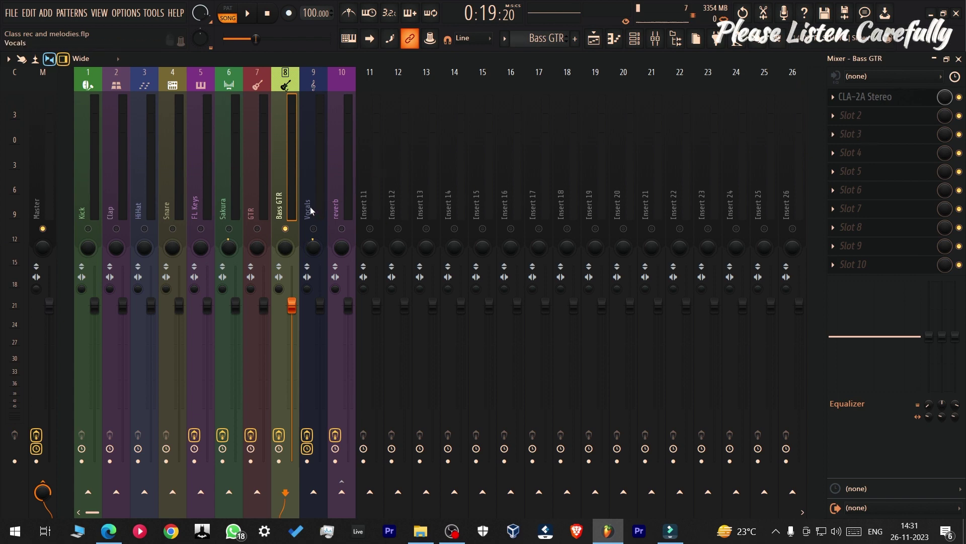
# Step: Load FabFilter Pro-Q 3 into the second slot of the Bass GTR track and start playback
pyautogui.click(878, 116)
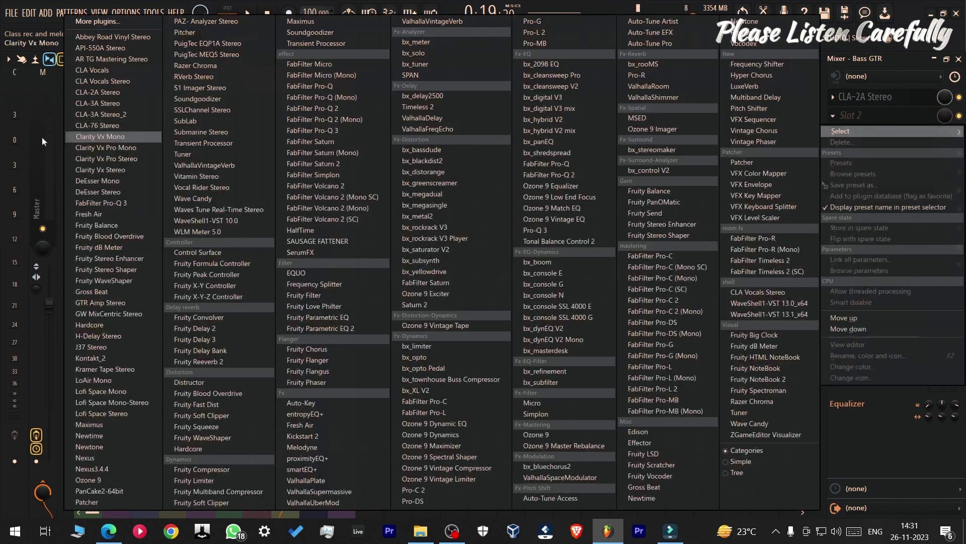
pyautogui.click(133, 201)
pyautogui.press('space')
pyautogui.moveTo(300, 153); pyautogui.dragTo(356, 67)
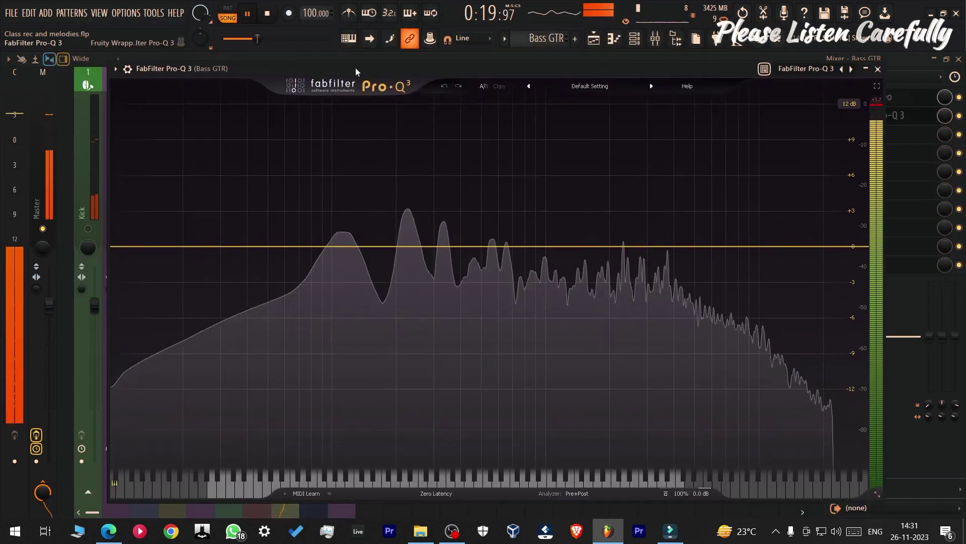
# Step: Add a 48 dB/oct low cut at about 18.4 Hz to the Bass GTR EQ
pyautogui.doubleClick(119, 247)
pyautogui.moveTo(115, 241); pyautogui.dragTo(288, 235)
pyautogui.click(158, 229)
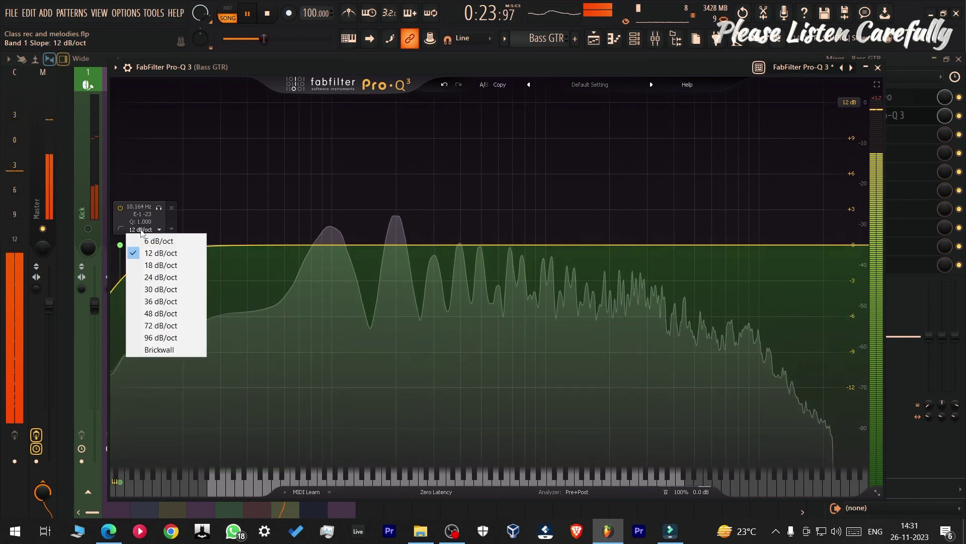
pyautogui.click(146, 316)
pyautogui.moveTo(124, 252); pyautogui.dragTo(175, 249)
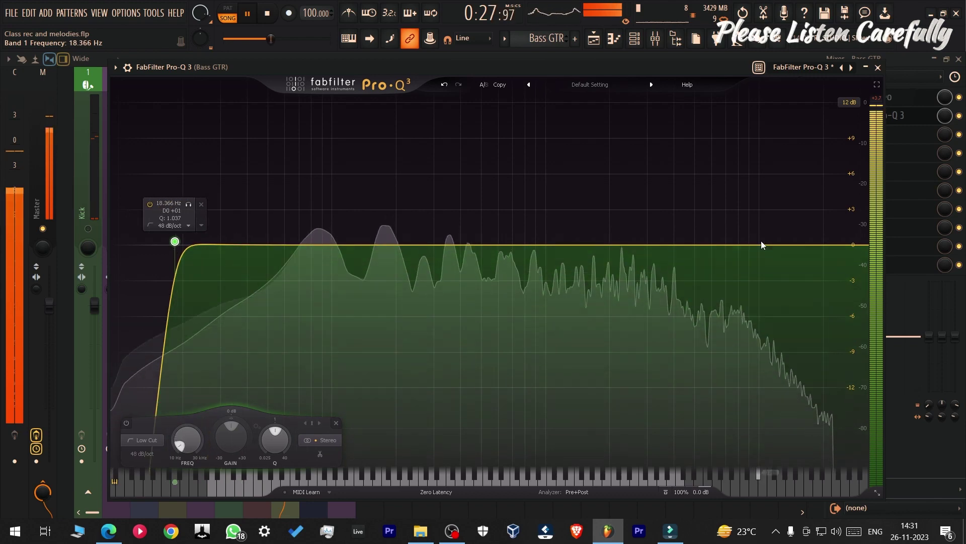
# Step: Add a 48 dB/oct high cut at about 8424 Hz with a Q of about 0.9 to the Bass GTR EQ
pyautogui.click(827, 245)
pyautogui.press('space')
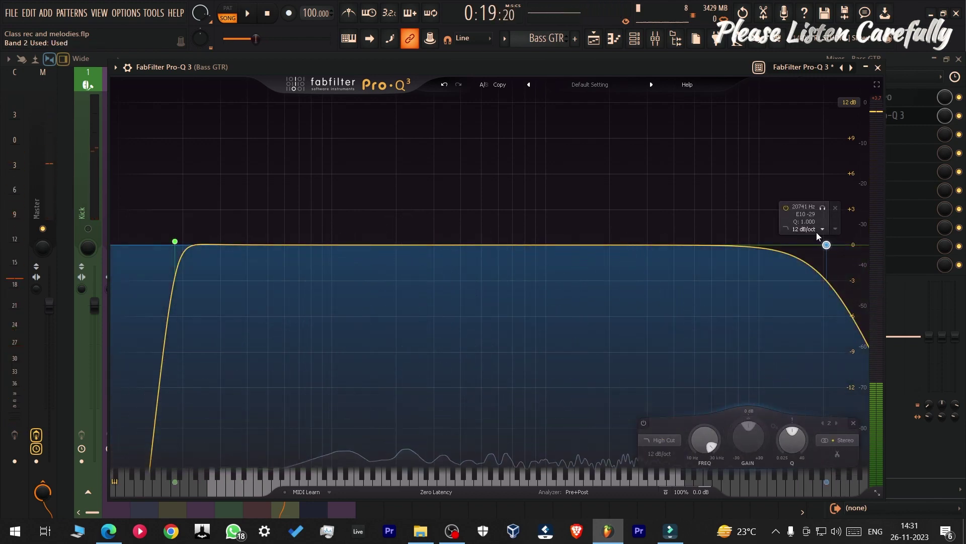
pyautogui.press('space')
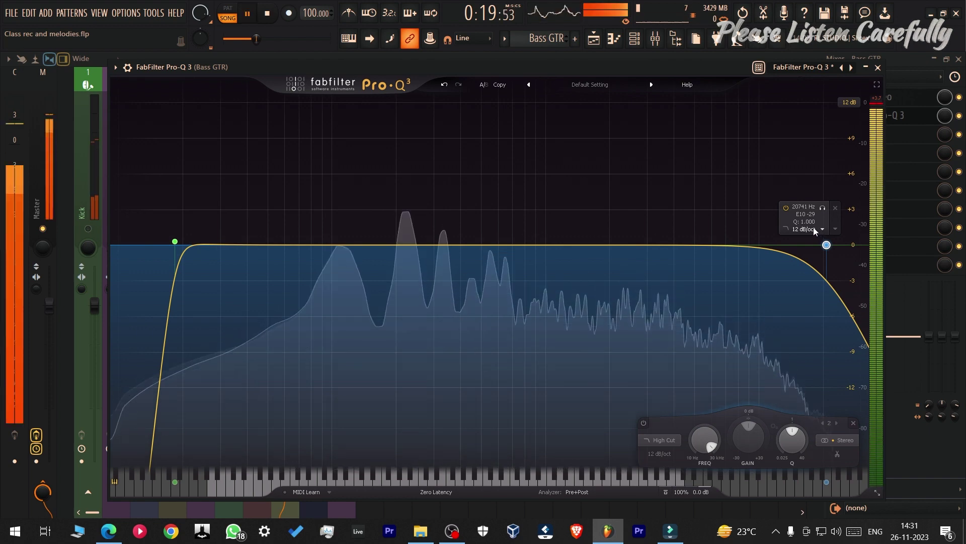
pyautogui.click(815, 229)
pyautogui.click(820, 315)
pyautogui.moveTo(827, 245); pyautogui.dragTo(748, 254)
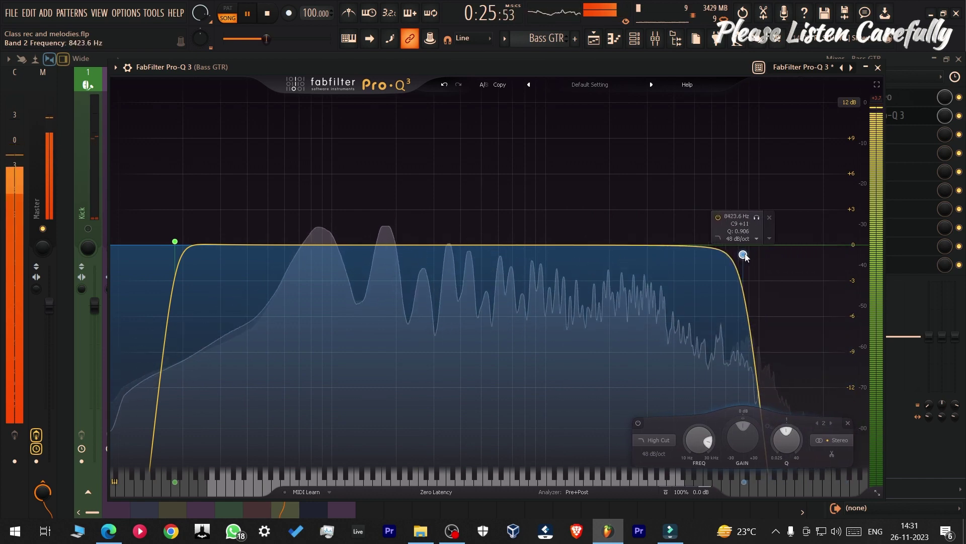
# Step: Add Bass GTR EQ bells boosting about 2.3 dB at 95 Hz and cutting about 3.1 dB at 1042 Hz and 2 dB at 4637 Hz
pyautogui.moveTo(275, 246); pyautogui.dragTo(327, 217)
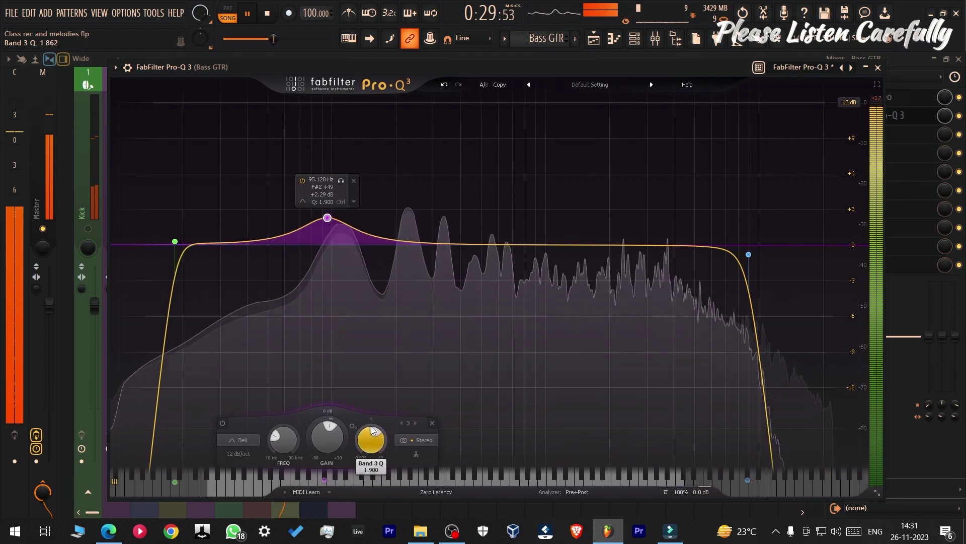
pyautogui.moveTo(540, 246); pyautogui.dragTo(550, 289)
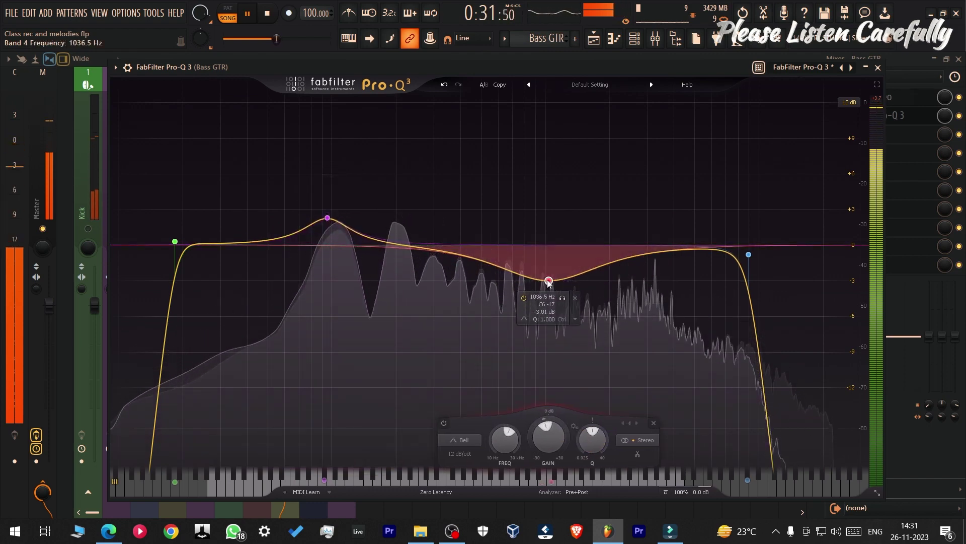
pyautogui.moveTo(662, 246); pyautogui.dragTo(687, 279)
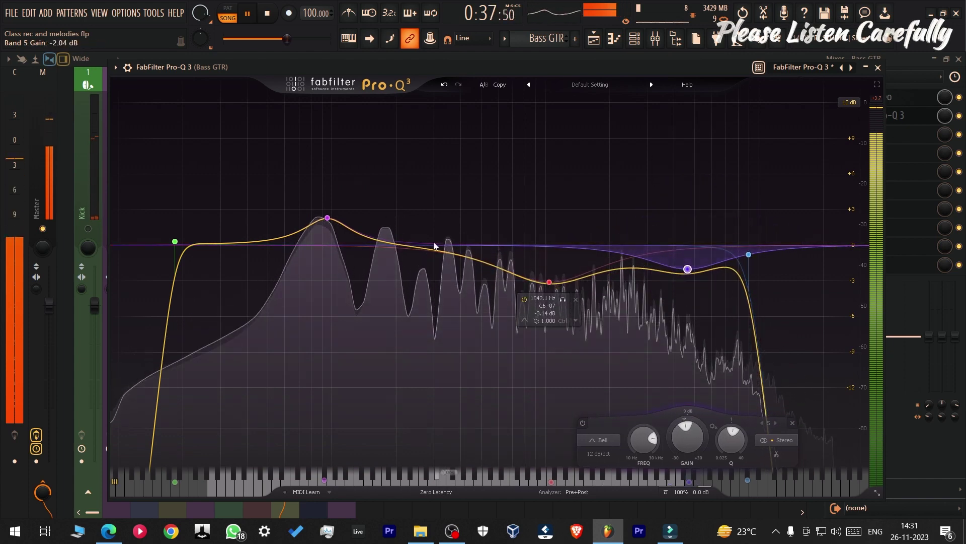
# Step: Add a bell boost of about 1 dB near 314 Hz to the Bass GTR EQ, stop playback and save the project
pyautogui.moveTo(433, 252)
pyautogui.mouseDown()
pyautogui.moveTo(443, 236)
pyautogui.moveTo(440, 245)
pyautogui.mouseUp()
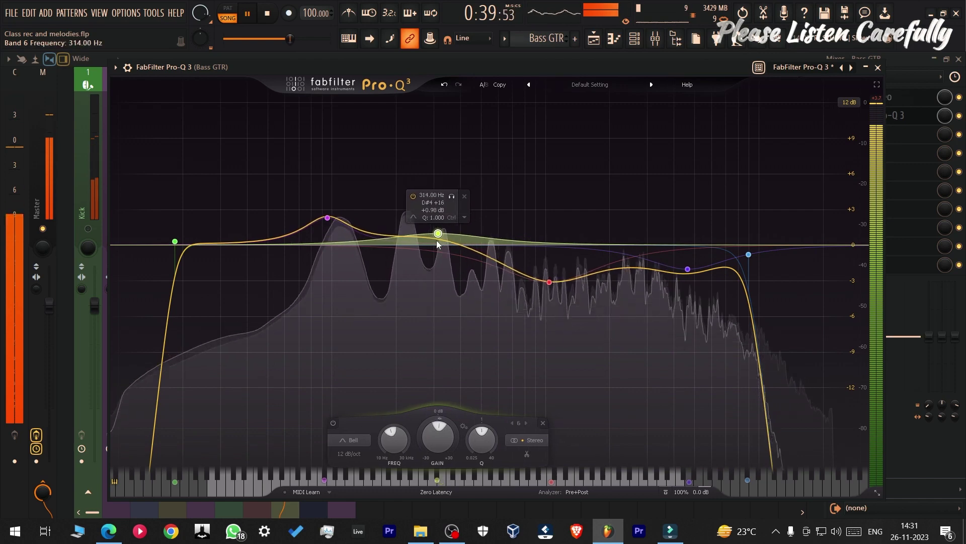
pyautogui.press('space')
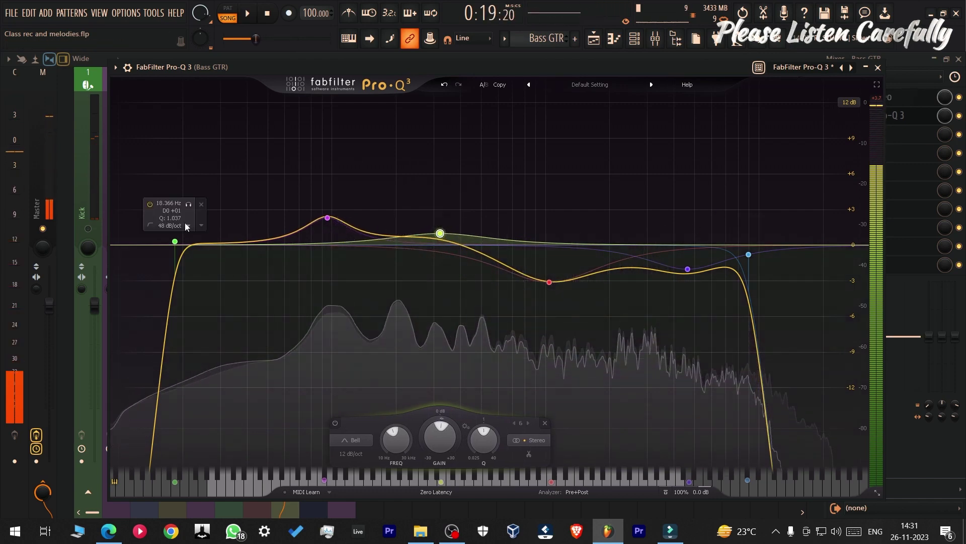
pyautogui.hotkey('ctrl', 's')
# Step: Examine the bands of the Bass GTR EQ curve in full-screen view, including the mid and high-frequency cuts
pyautogui.moveTo(440, 67); pyautogui.dragTo(478, 69)
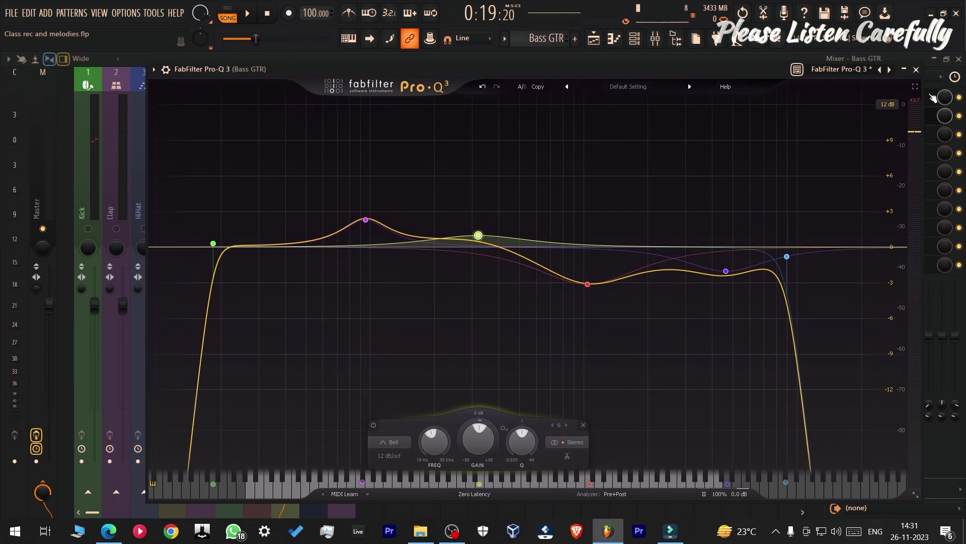
pyautogui.click(916, 87)
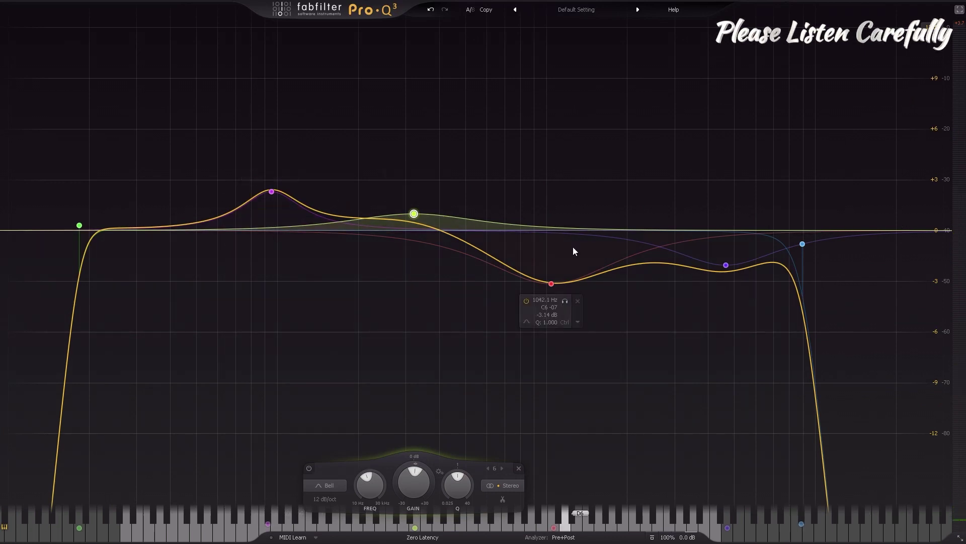
pyautogui.moveTo(762, 247)
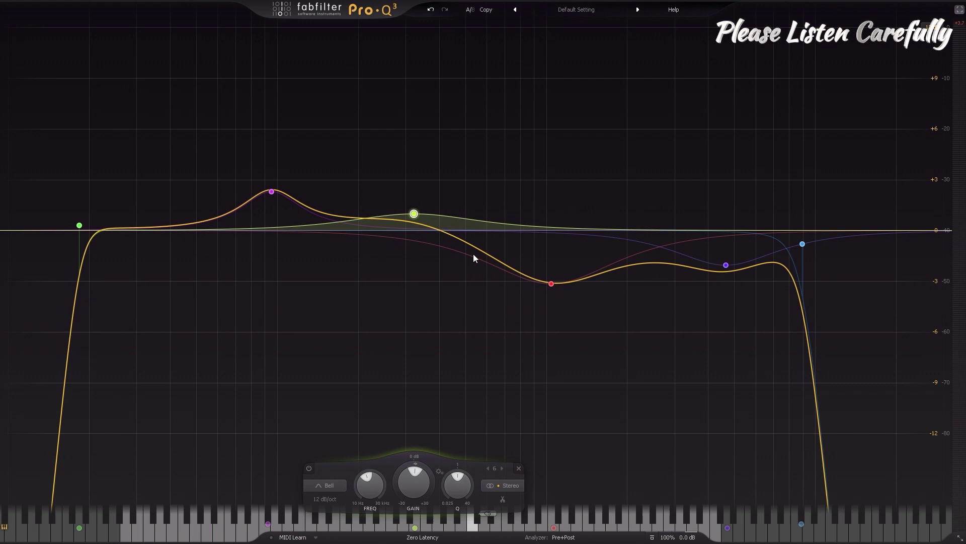
pyautogui.moveTo(726, 257)
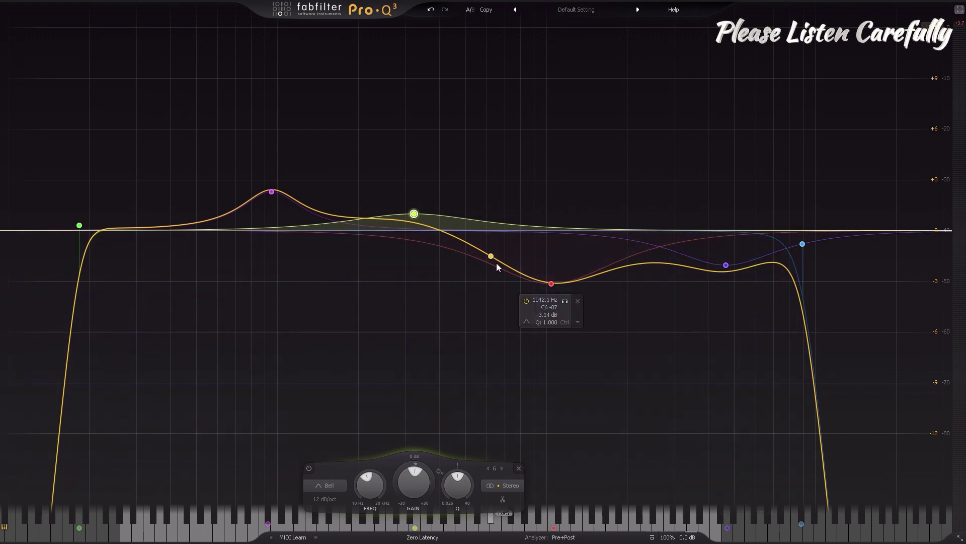
pyautogui.moveTo(550, 286)
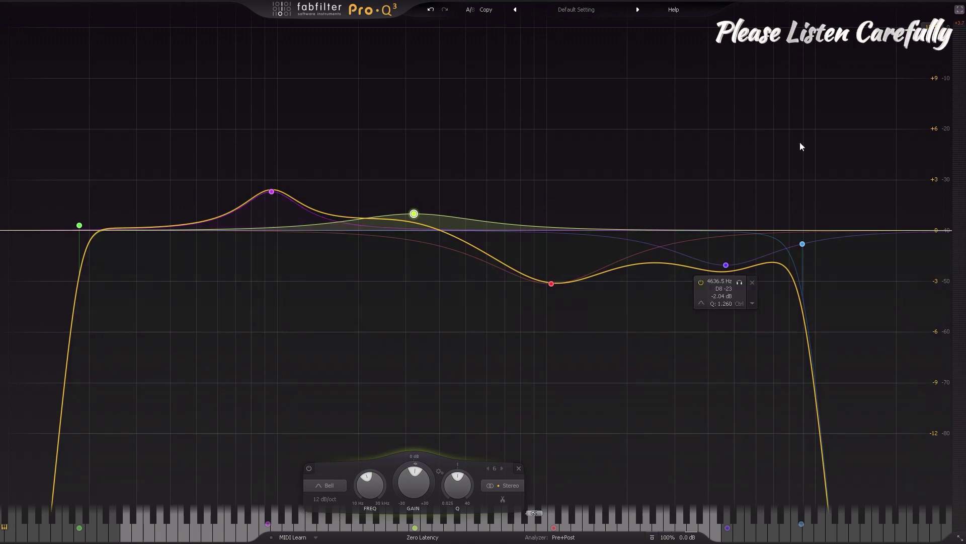
pyautogui.click(959, 11)
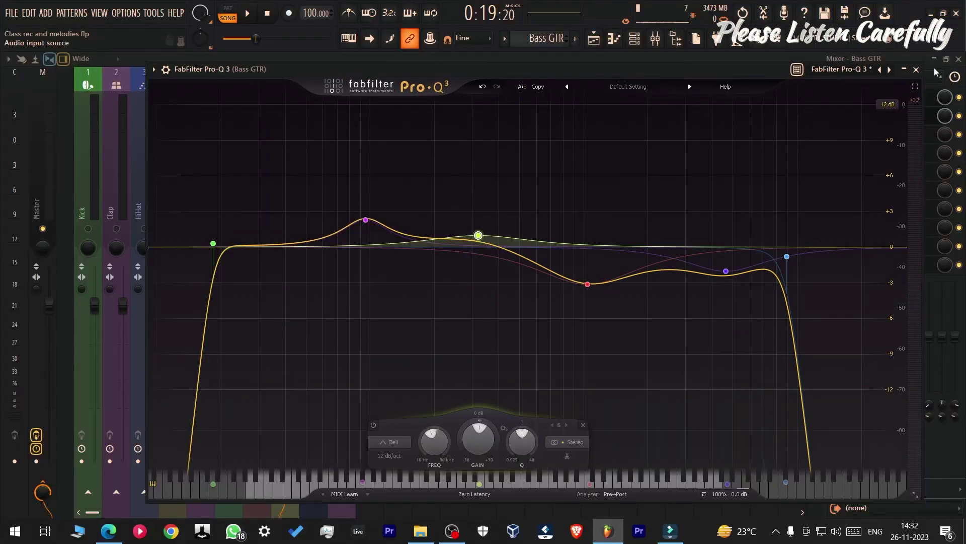
# Step: Compare the Bass GTR track with its Pro-Q 3 bypassed and enabled, leave the EQ on and save the project
pyautogui.click(916, 70)
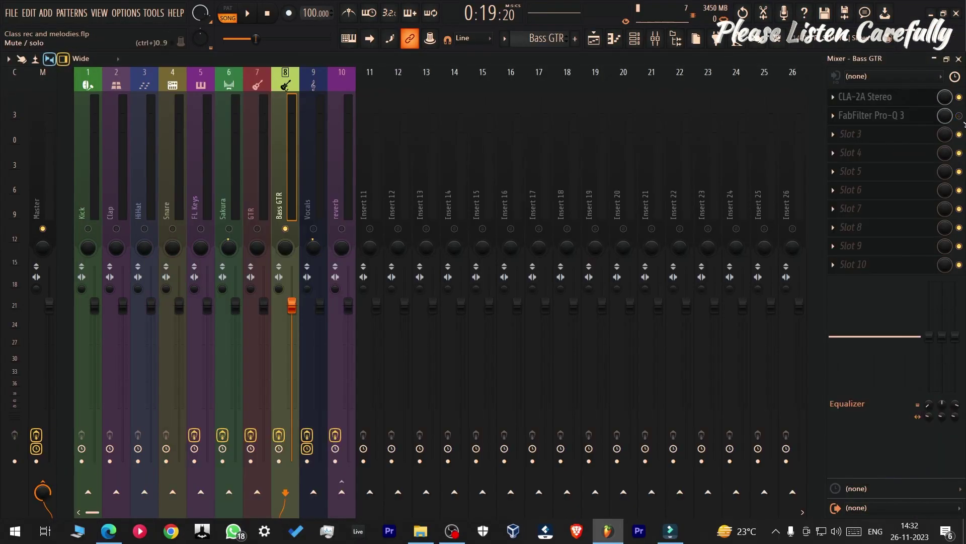
pyautogui.click(959, 116)
pyautogui.press('space')
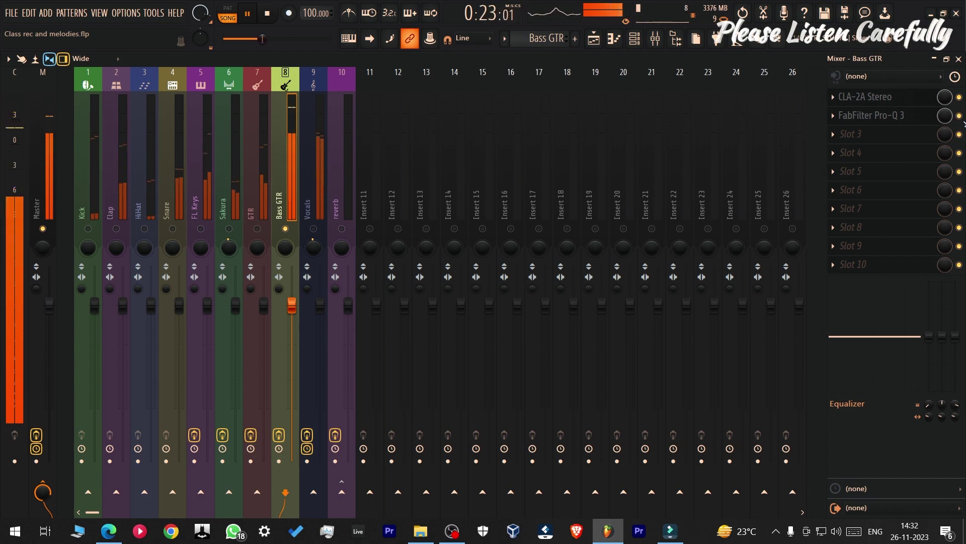
pyautogui.press('space')
pyautogui.hotkey('ctrl', 's')
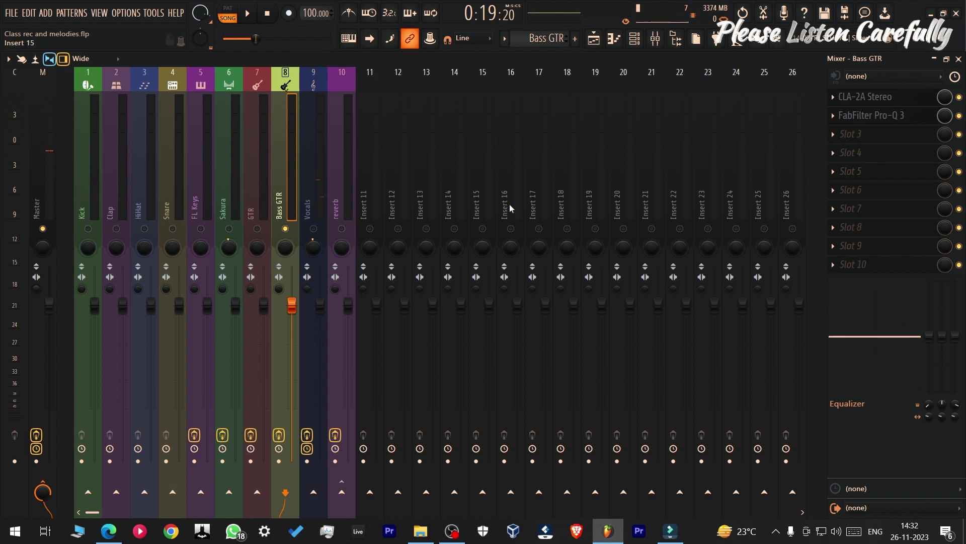
# Step: Load S1 Imager Stereo into the third slot of the Bass GTR track and set its width to 0.00
pyautogui.click(878, 133)
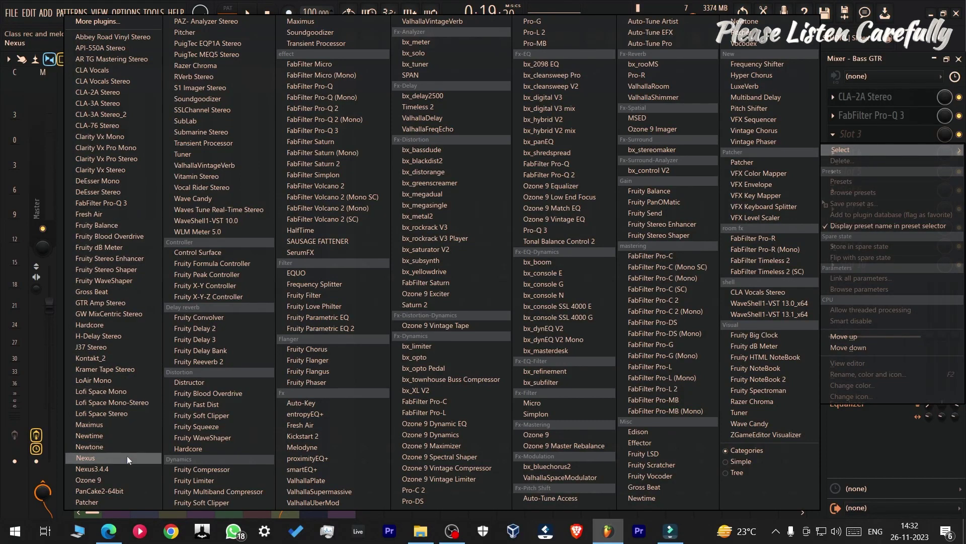
pyautogui.click(252, 85)
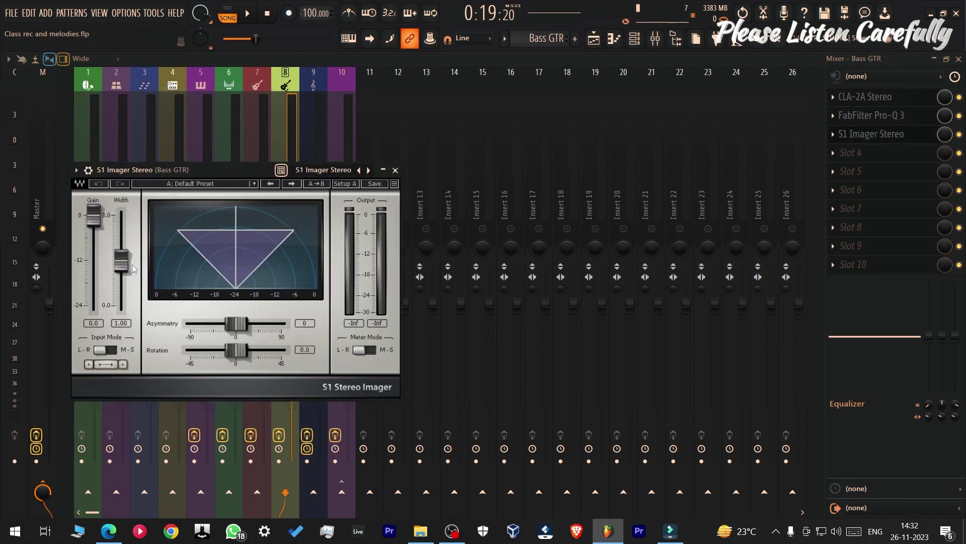
pyautogui.moveTo(124, 271); pyautogui.dragTo(121, 305)
pyautogui.moveTo(203, 175); pyautogui.dragTo(568, 157)
# Step: Compare the Bass GTR track with S1 Imager bypassed and enabled, leave it on and save the project
pyautogui.press('space')
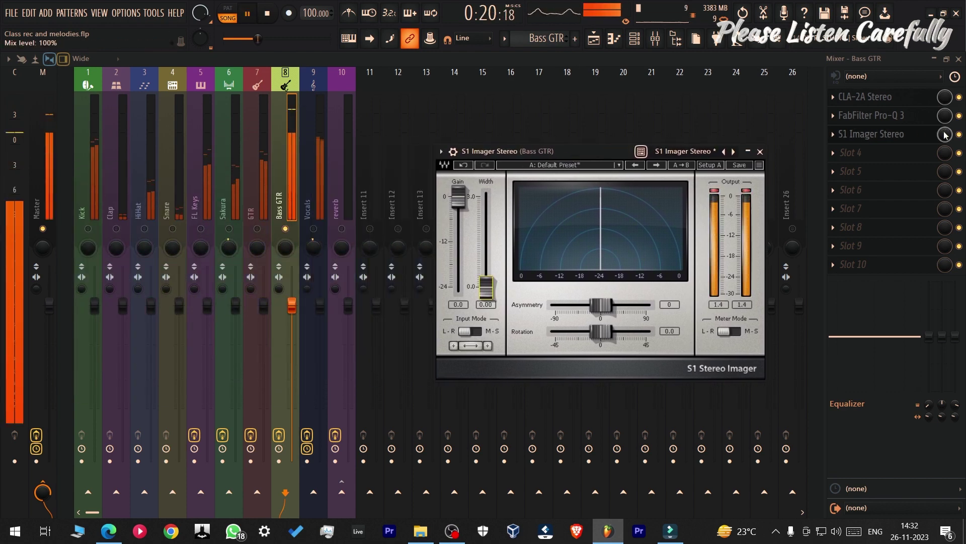
pyautogui.click(960, 134)
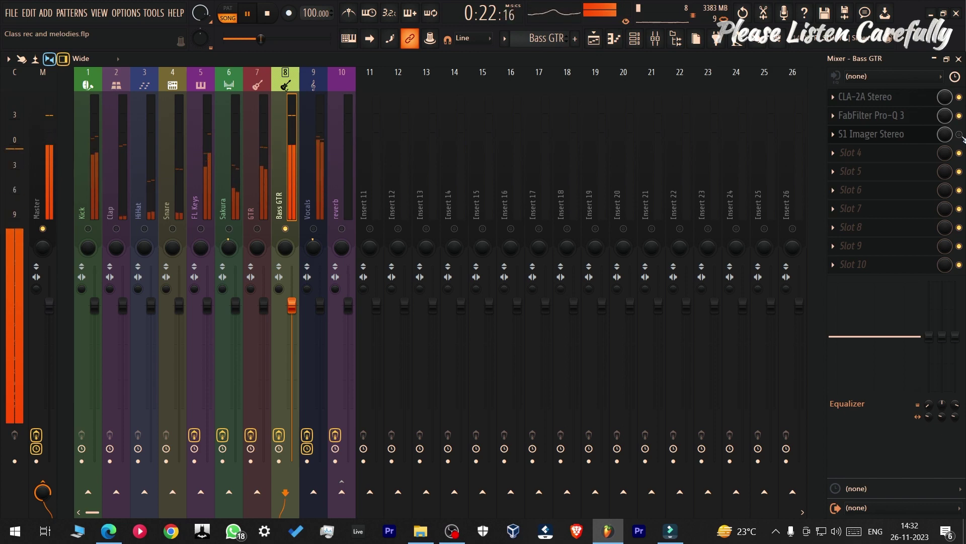
pyautogui.click(959, 135)
pyautogui.hotkey('ctrl', 's')
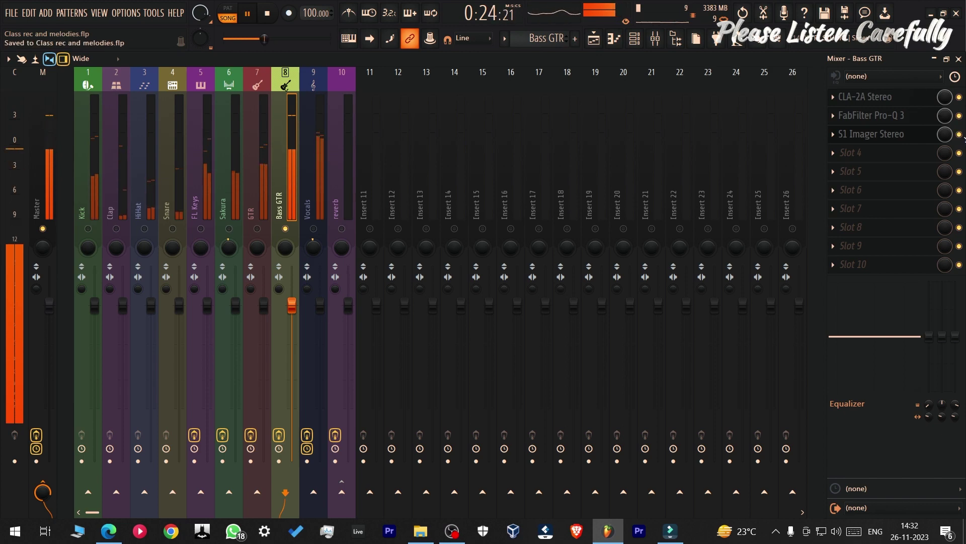
pyautogui.press('space')
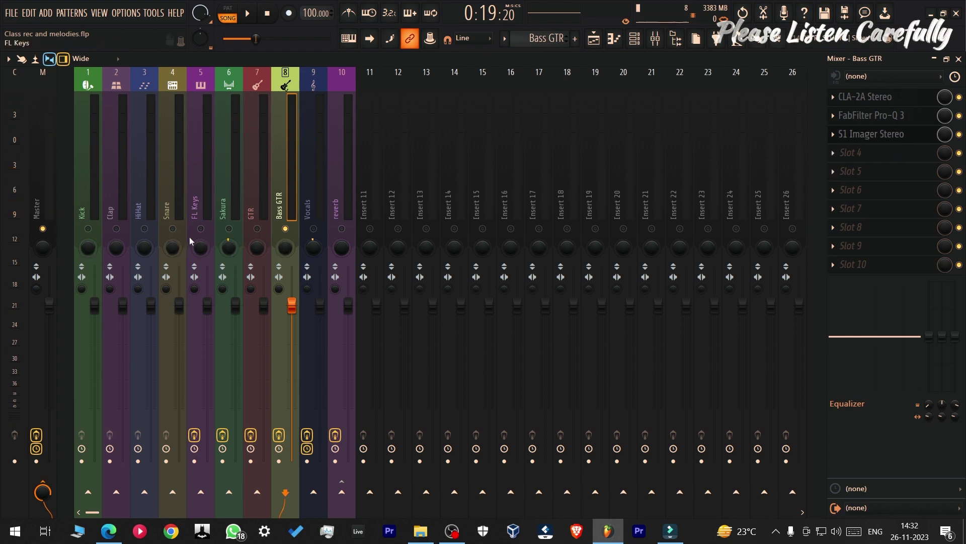
# Step: Listen to the FL Keys, Sakura, GTR, Bass GTR and reverb tracks together with the other tracks muted
pyautogui.rightClick(286, 229)
pyautogui.press('space')
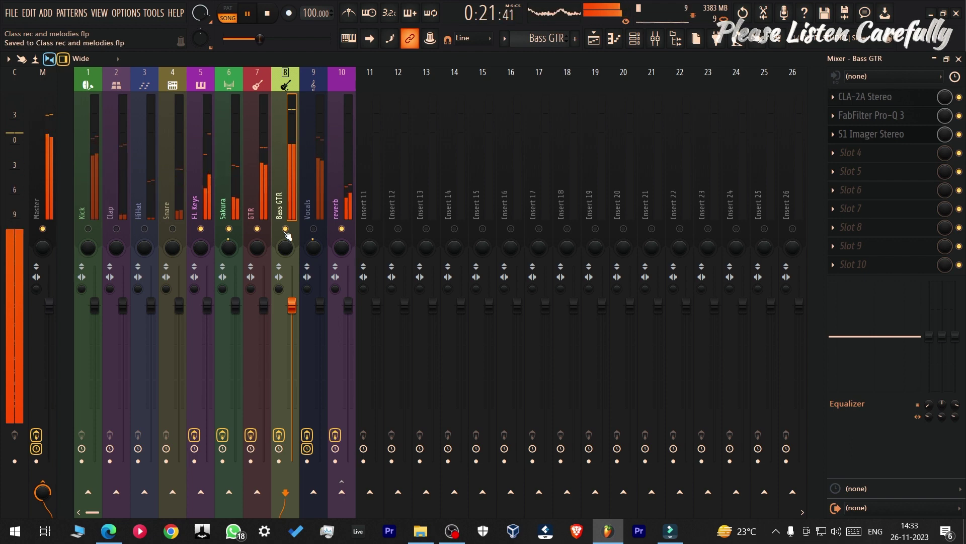
pyautogui.click(195, 198)
pyautogui.press('space')
# Step: Go through the drum tracks from Snare to Kick, solo the Kick track and start playback
pyautogui.click(170, 202)
pyautogui.click(141, 205)
pyautogui.click(112, 207)
pyautogui.click(82, 207)
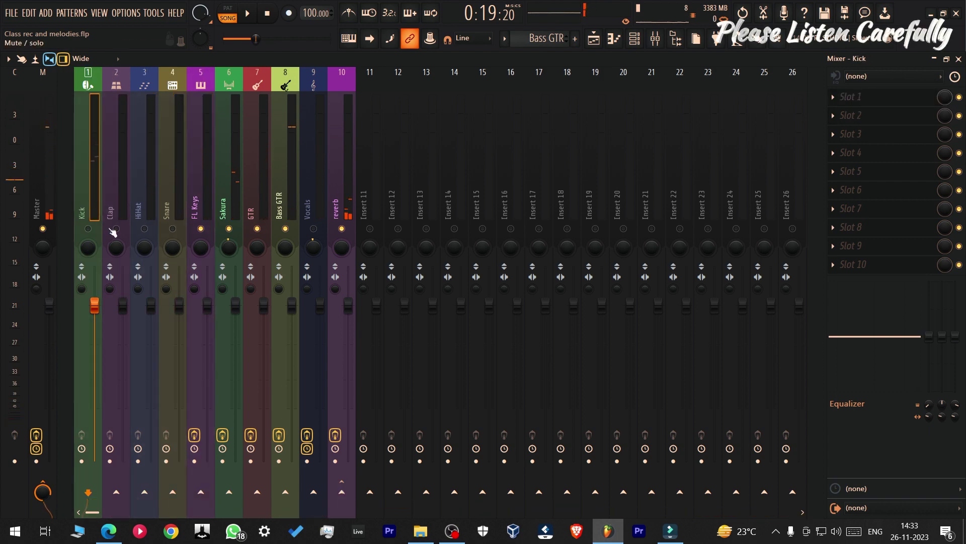
pyautogui.rightClick(92, 234)
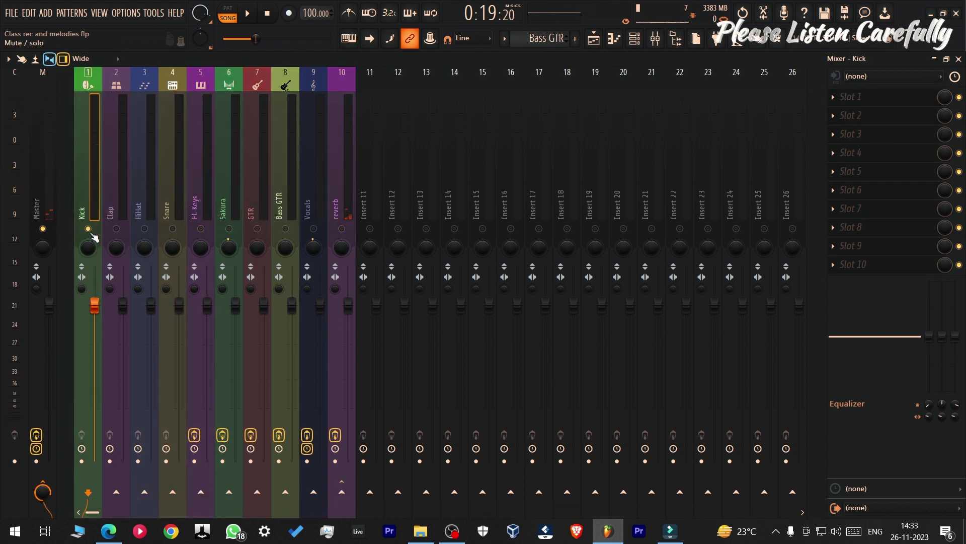
pyautogui.press('space')
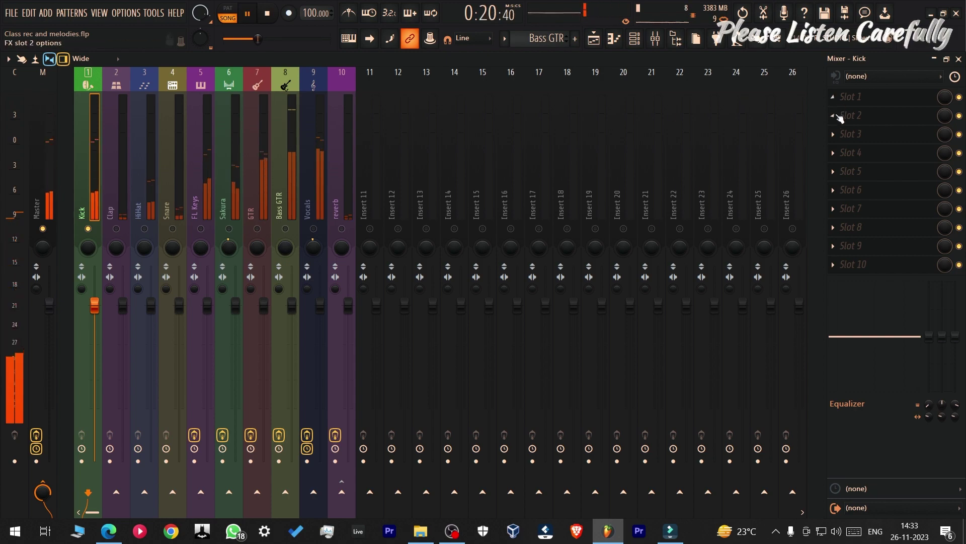
# Step: Load FabFilter Pro-Q 3 into the first slot of the Kick track and place its window over the mixer
pyautogui.click(876, 101)
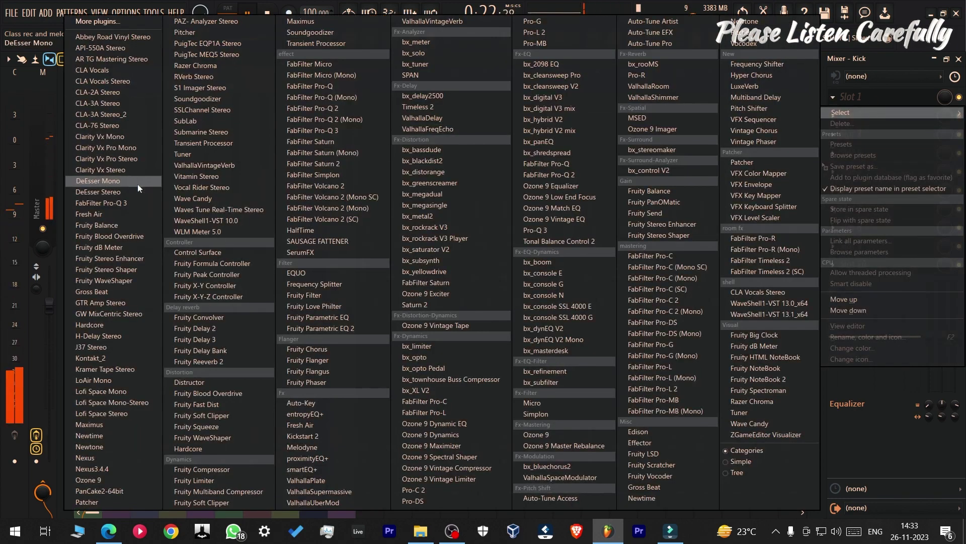
pyautogui.click(139, 203)
pyautogui.moveTo(212, 169); pyautogui.dragTo(273, 89)
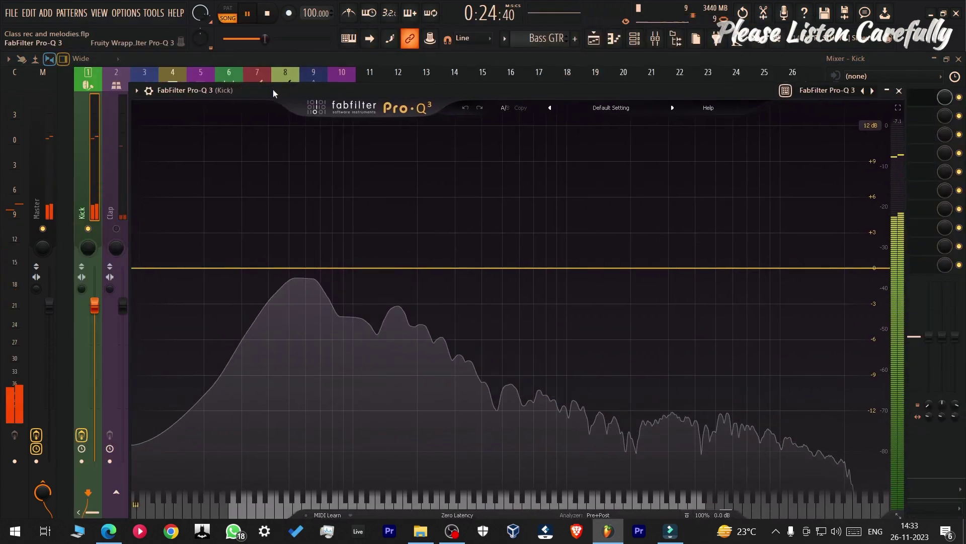
# Step: Add a 48 dB/oct low cut at about 19 Hz to the Kick EQ
pyautogui.click(138, 267)
pyautogui.click(162, 252)
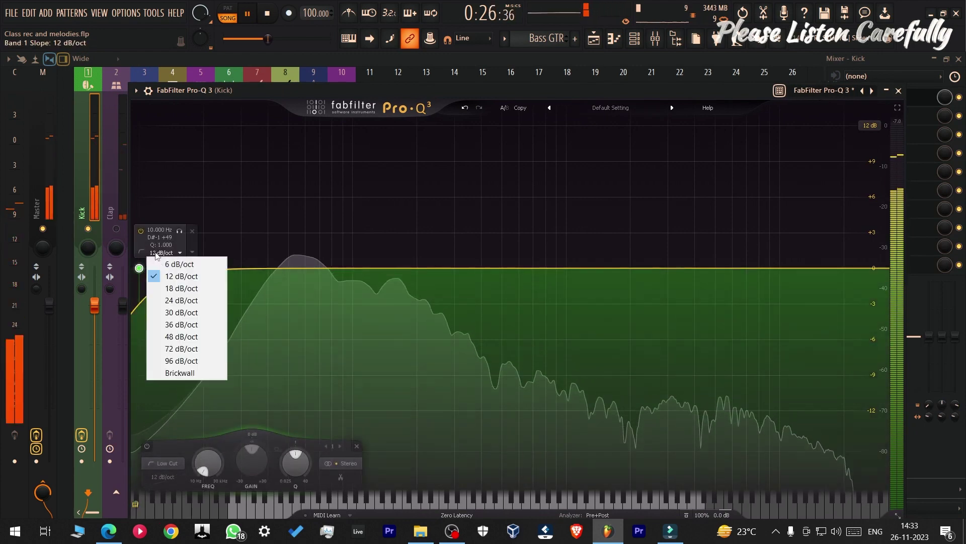
pyautogui.click(170, 337)
pyautogui.moveTo(139, 267); pyautogui.dragTo(199, 268)
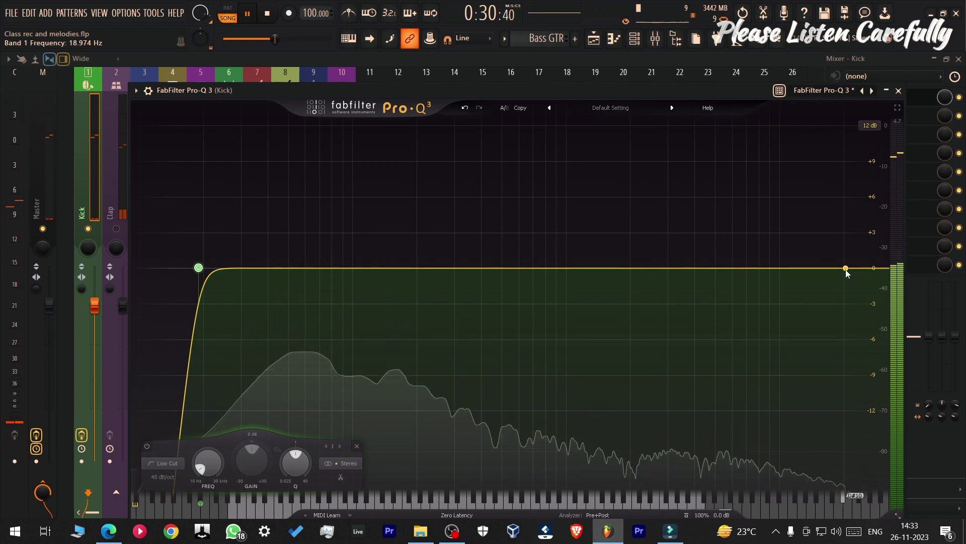
# Step: Add a 72 dB/oct high cut at about 10022 Hz with a Q of about 0.93 to the Kick EQ
pyautogui.click(846, 267)
pyautogui.click(838, 259)
pyautogui.click(831, 347)
pyautogui.moveTo(845, 267); pyautogui.dragTo(780, 275)
# Step: Add a low-frequency bell boost with a Q of about 3 and a bell cut of about 2 dB at 1031 Hz to the Kick EQ
pyautogui.moveTo(299, 267); pyautogui.dragTo(306, 251)
pyautogui.moveTo(352, 465); pyautogui.dragTo(367, 446)
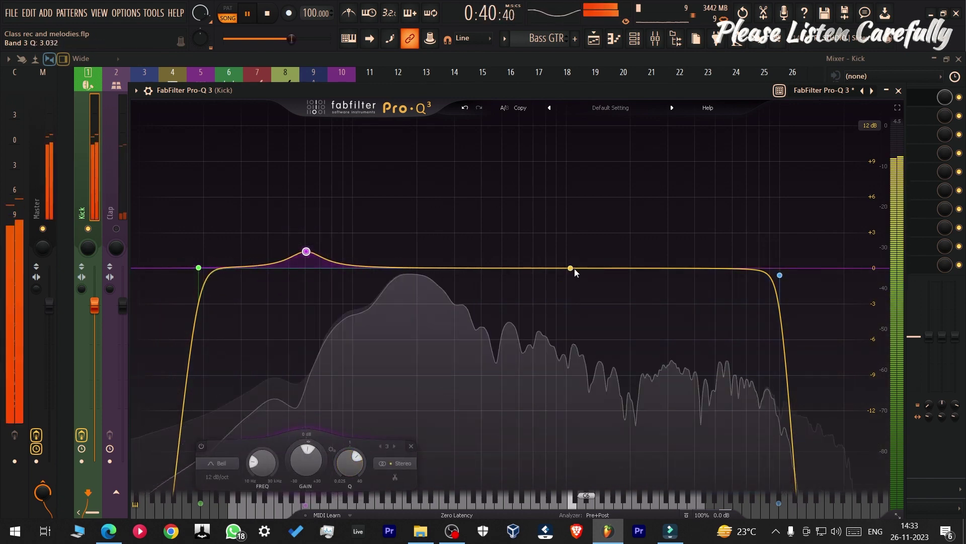
pyautogui.moveTo(571, 269); pyautogui.dragTo(572, 292)
# Step: Add a shallow upper-frequency bell cut and a boost of about 0.55 dB at 204.5 Hz to the Kick EQ, and save the project
pyautogui.doubleClick(688, 273)
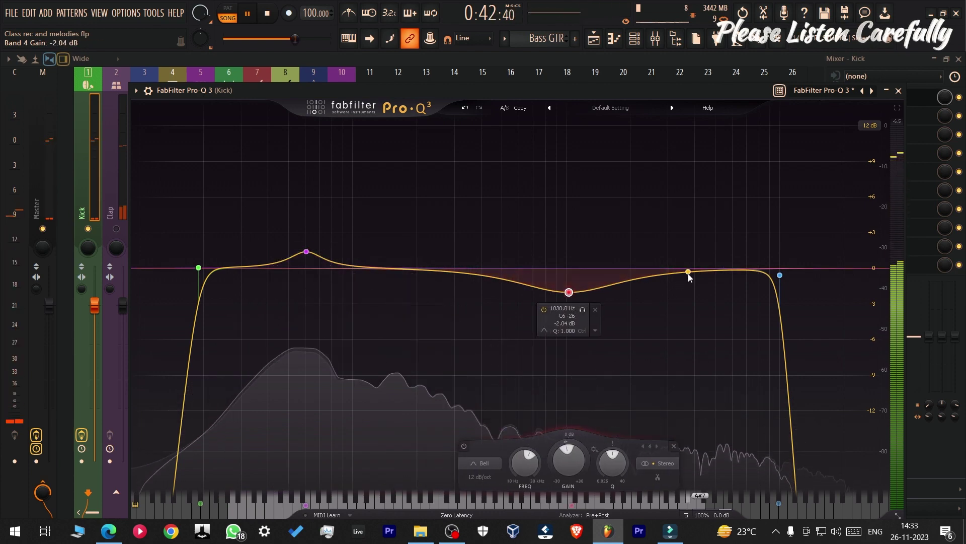
pyautogui.moveTo(688, 274); pyautogui.dragTo(711, 283)
pyautogui.doubleClick(429, 265)
pyautogui.moveTo(429, 265); pyautogui.dragTo(419, 261)
pyautogui.press('space')
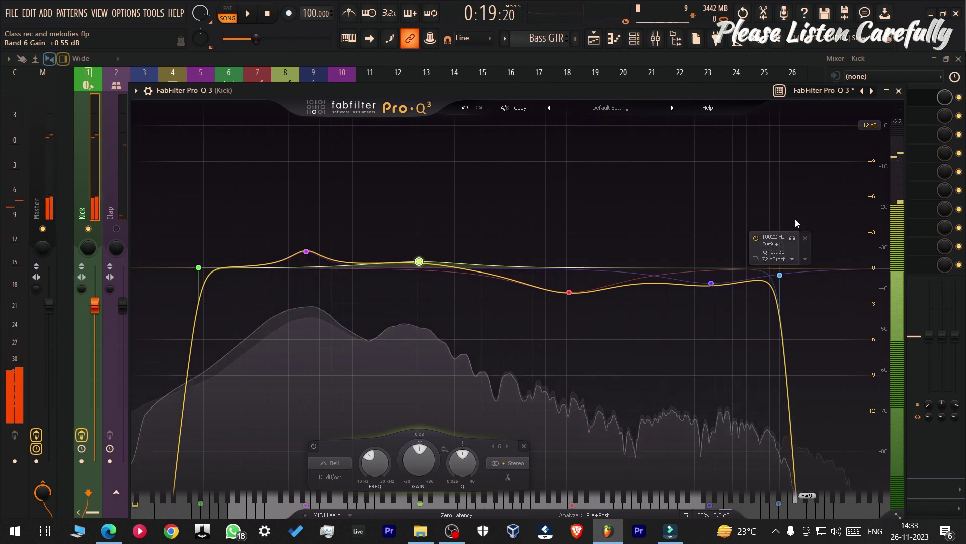
pyautogui.hotkey('ctrl', 's')
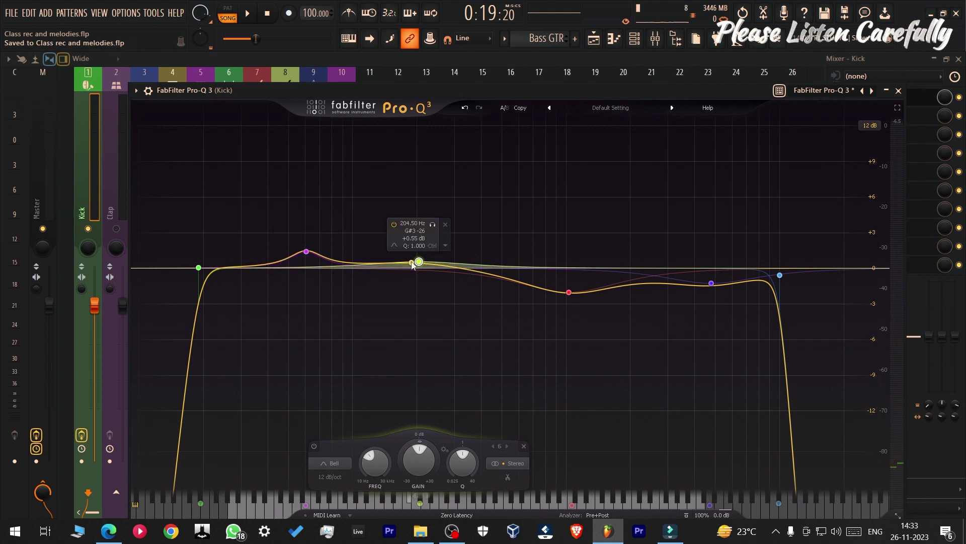
# Step: Play the song, compare the Kick with its Pro-Q 3 EQ bypassed and enabled, and save the project with the EQ on
pyautogui.press('space')
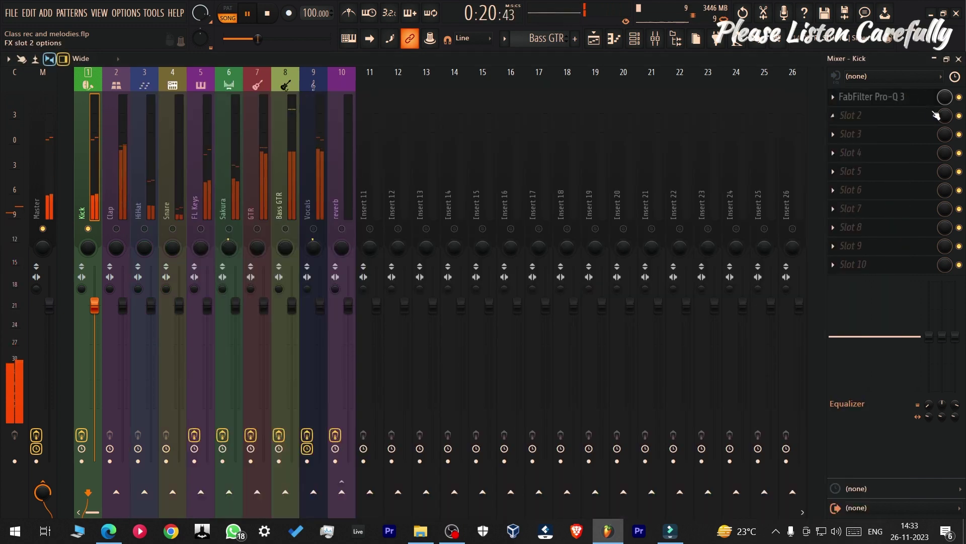
pyautogui.click(899, 91)
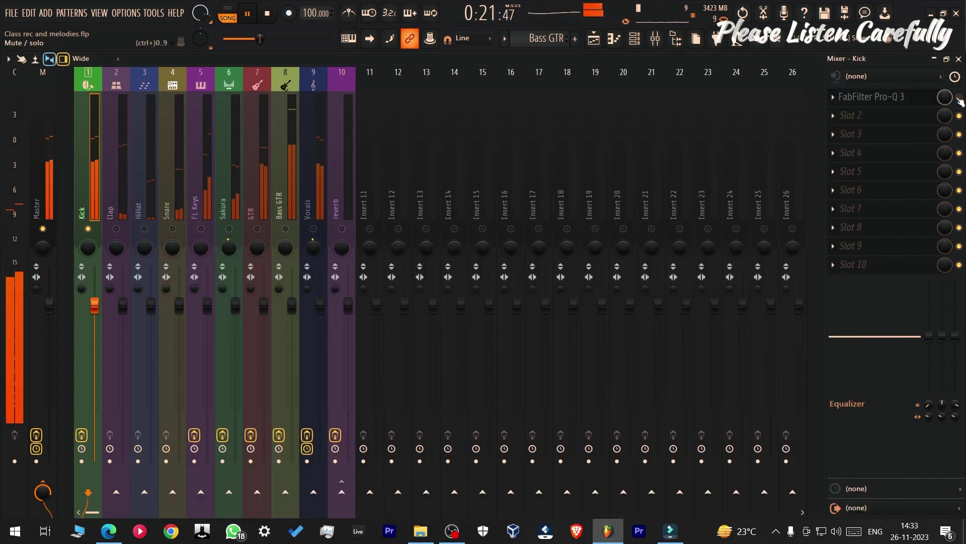
pyautogui.click(959, 97)
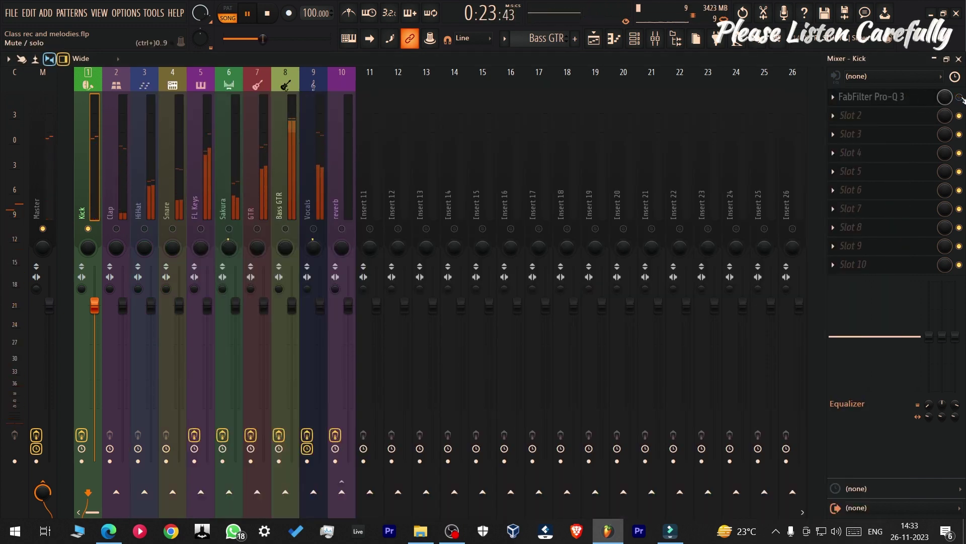
pyautogui.click(961, 98)
pyautogui.hotkey('ctrl', 's')
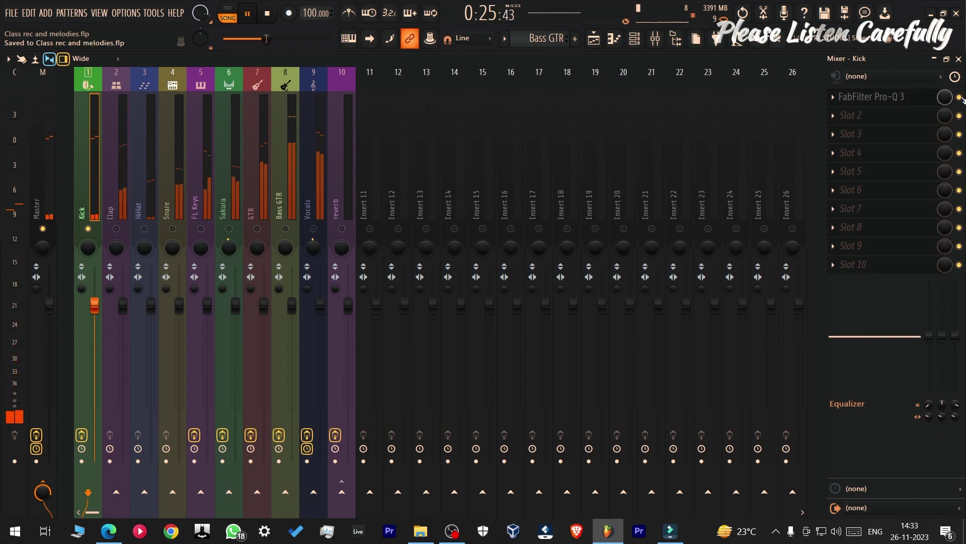
# Step: Load the CLA-2A compressor into the Kick track's second effect slot and place its window over the middle of the mixer
pyautogui.click(902, 113)
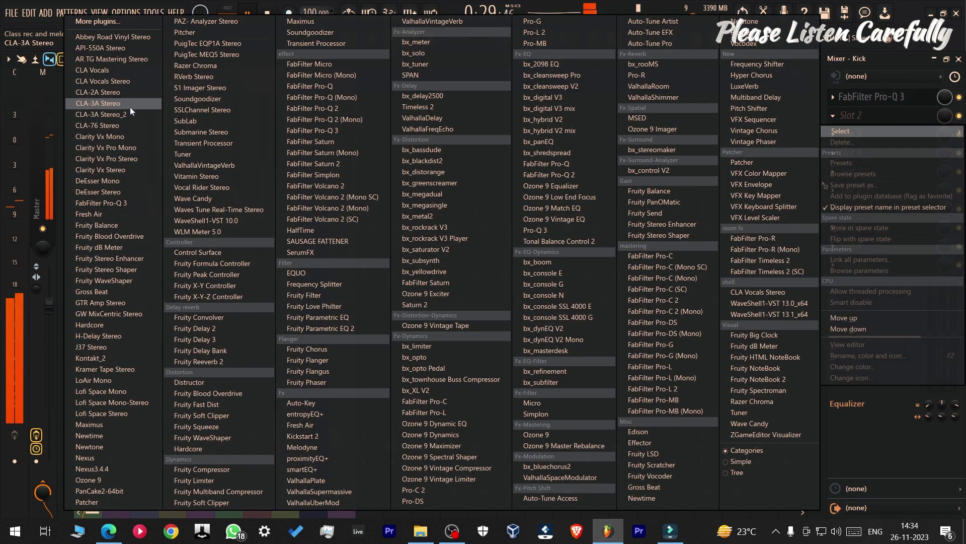
pyautogui.click(130, 93)
pyautogui.moveTo(372, 186); pyautogui.dragTo(585, 164)
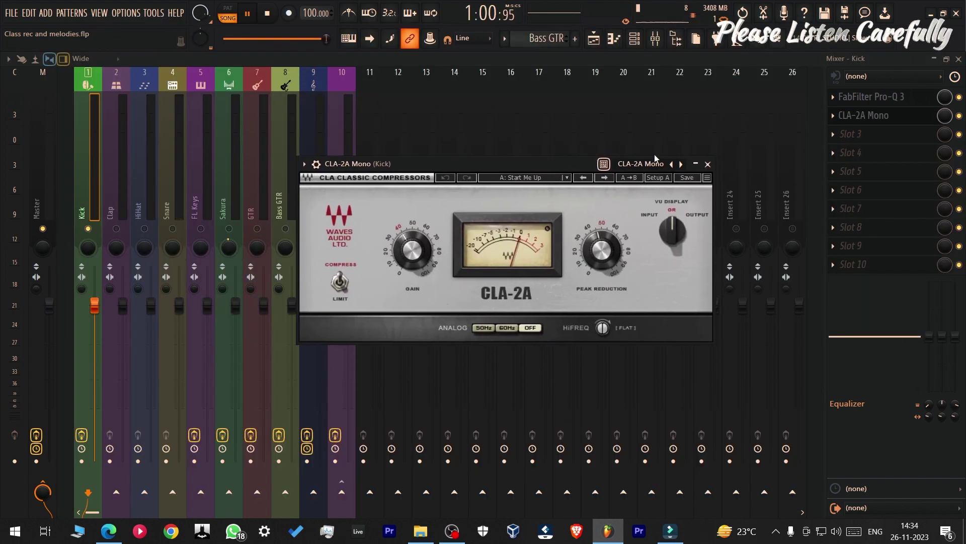
# Step: Apply the Drum Group preset to the Kick's CLA-2A compressor
pyautogui.click(644, 166)
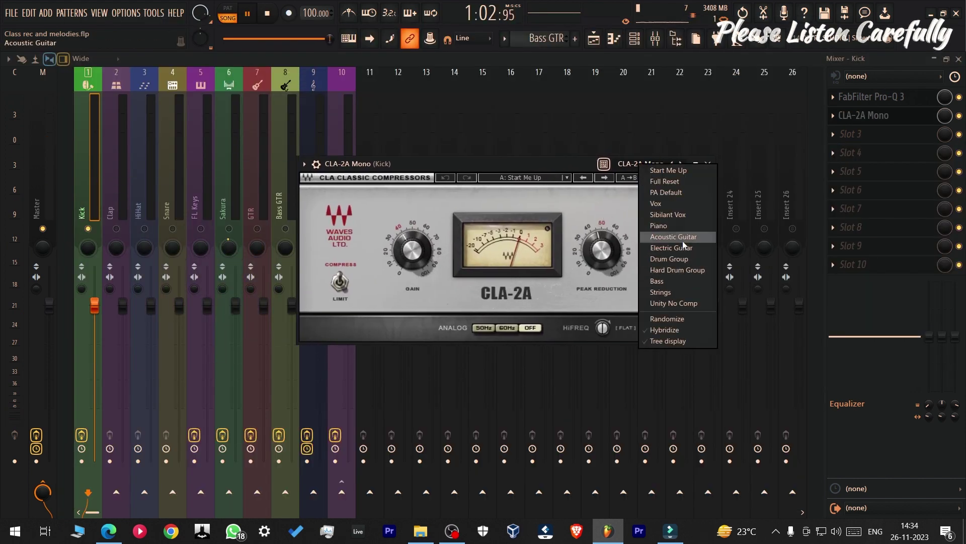
pyautogui.click(577, 193)
pyautogui.click(648, 164)
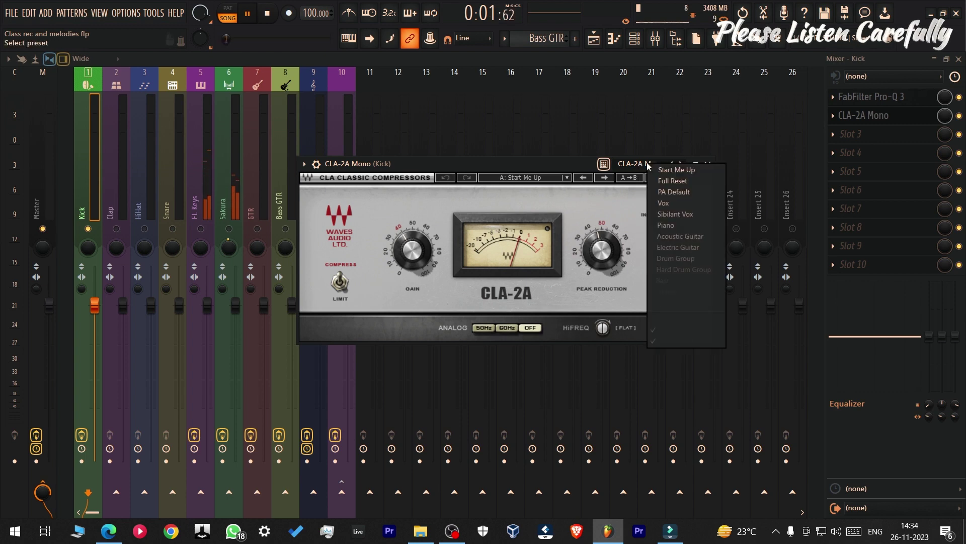
pyautogui.click(702, 262)
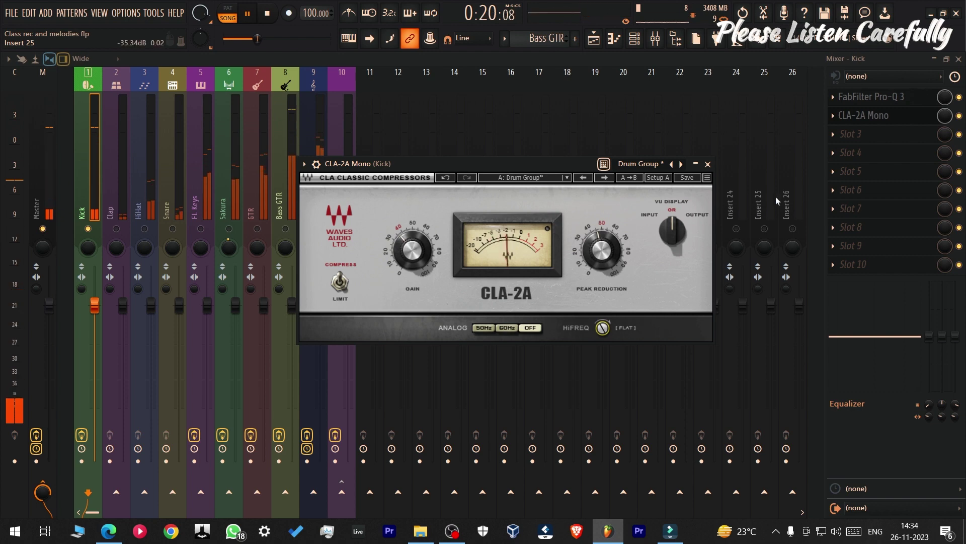
# Step: Compare the Kick channel's sound during playback with the CLA-2A Mono compressor bypassed and enabled, leaving it enabled
pyautogui.click(959, 116)
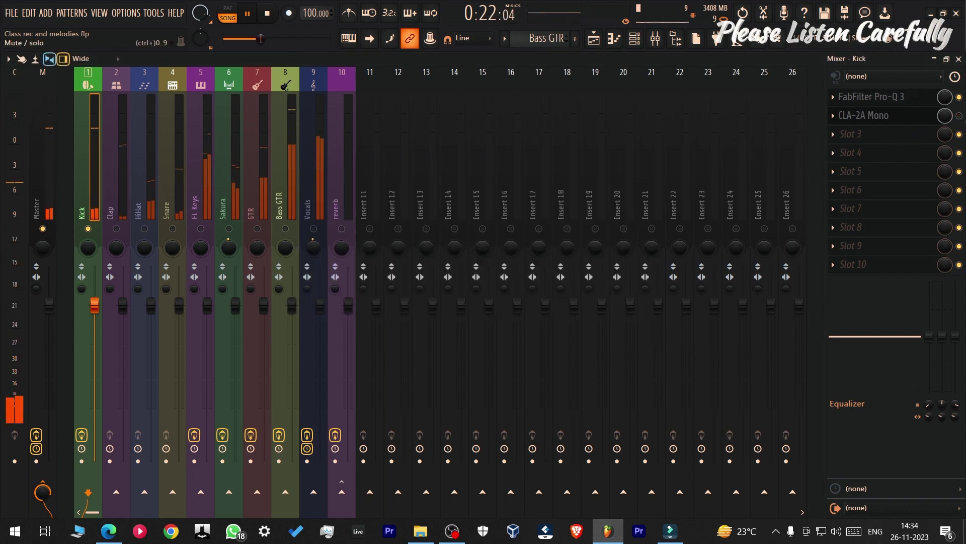
pyautogui.click(960, 116)
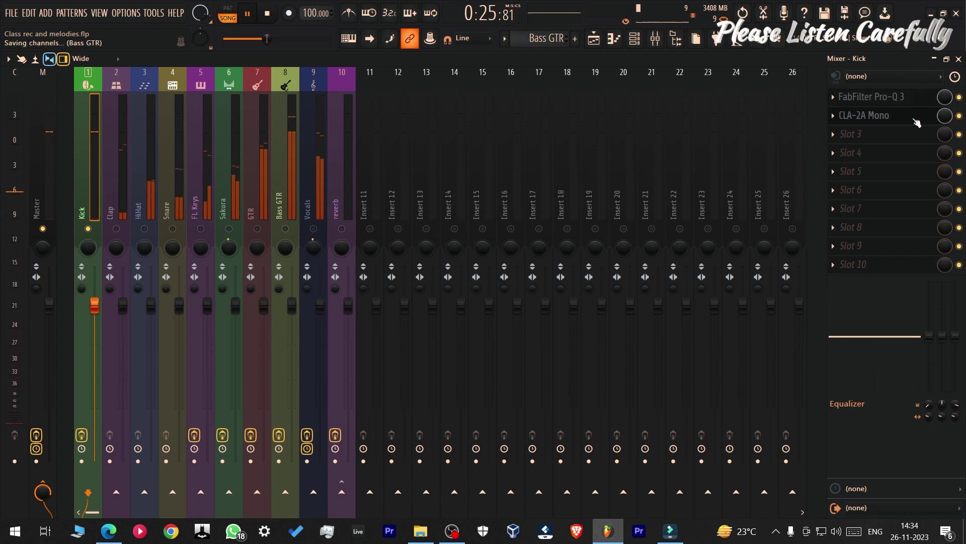
pyautogui.click(917, 123)
pyautogui.press('space')
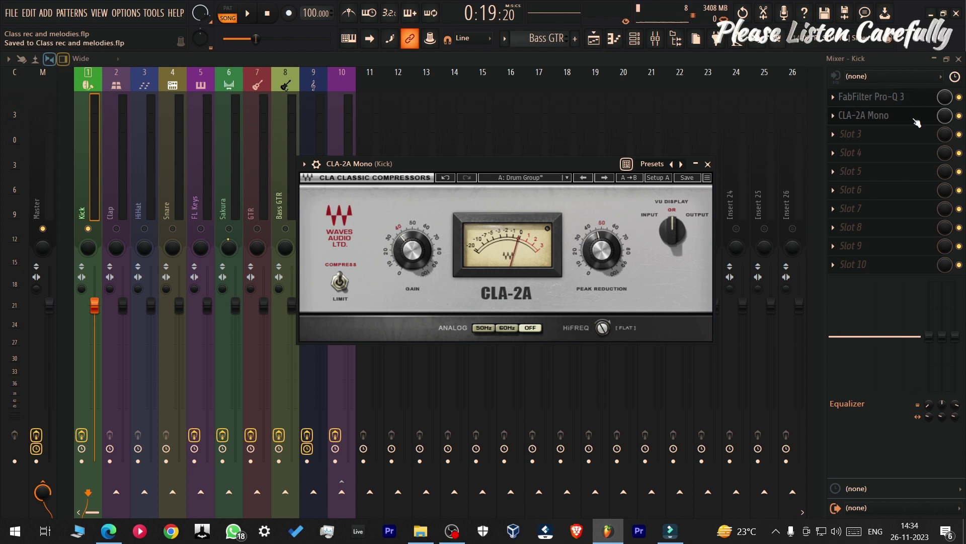
pyautogui.click(959, 116)
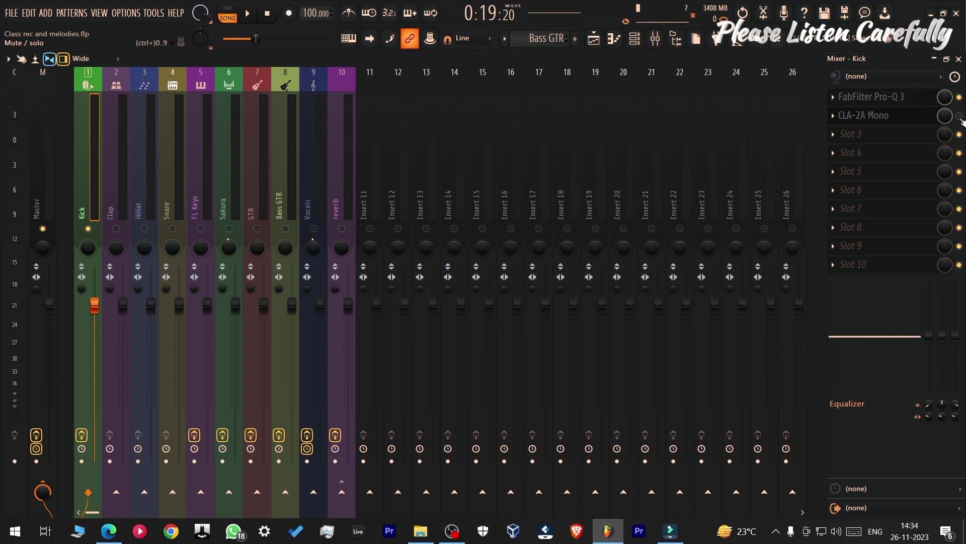
pyautogui.press('space')
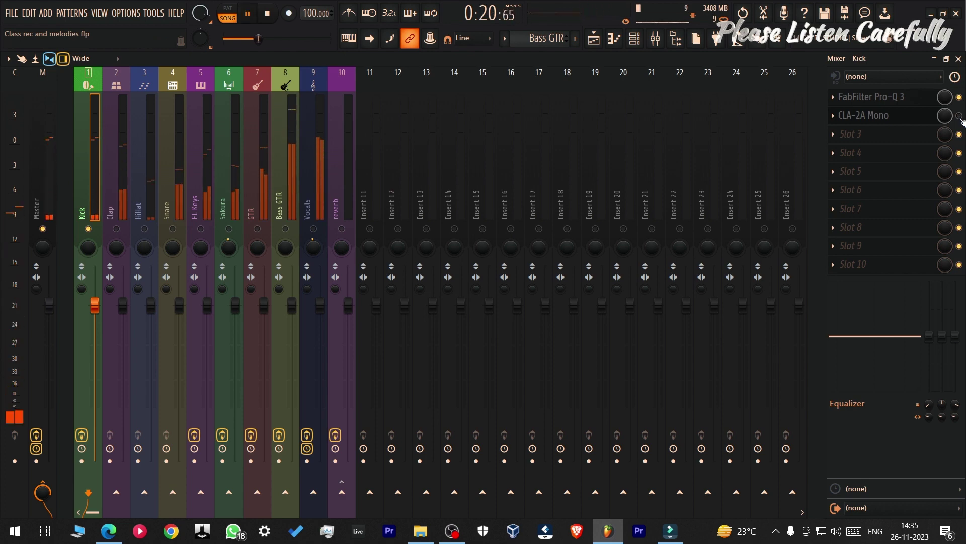
pyautogui.click(959, 116)
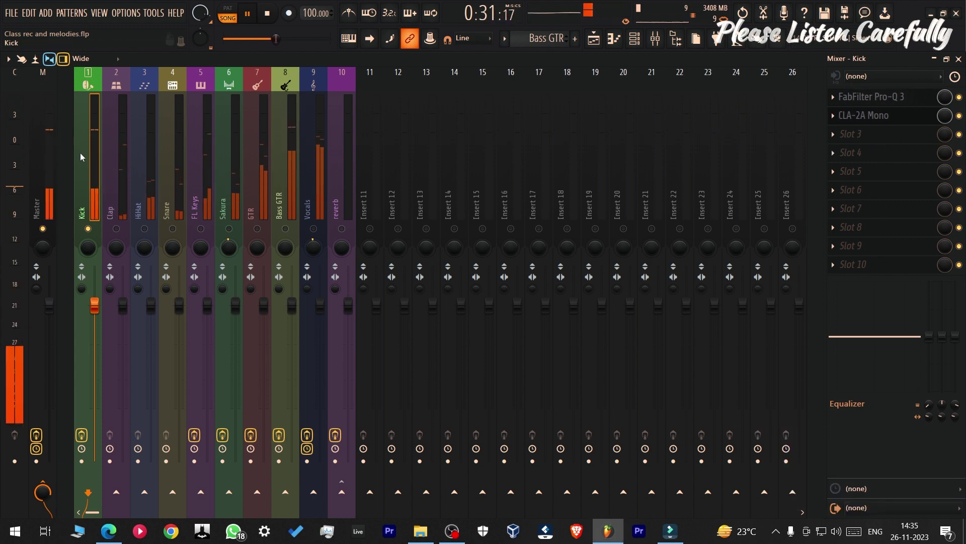
pyautogui.press('space')
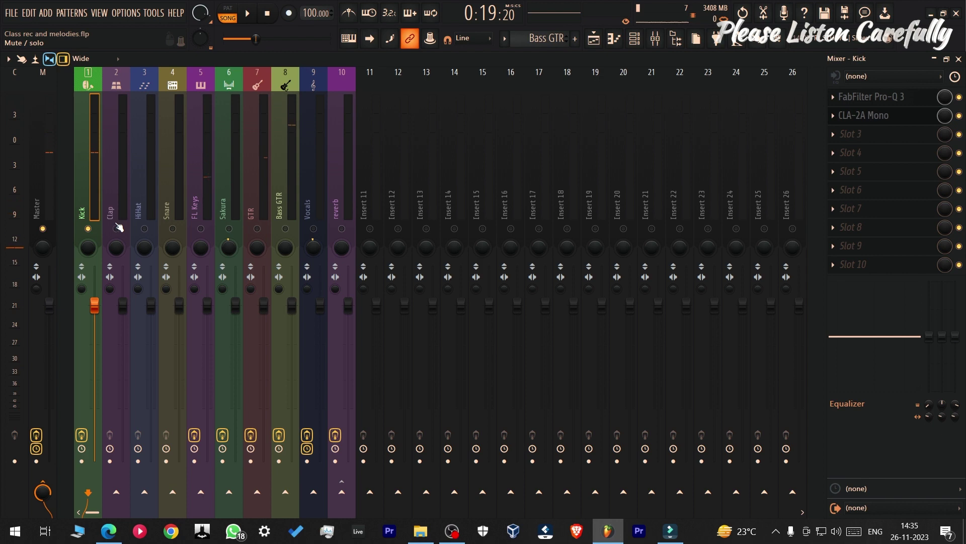
# Step: Solo the Clap channel, start playback and load FabFilter Pro-Q 3 into its first effect slot
pyautogui.click(117, 229)
pyautogui.press('space')
pyautogui.click(110, 168)
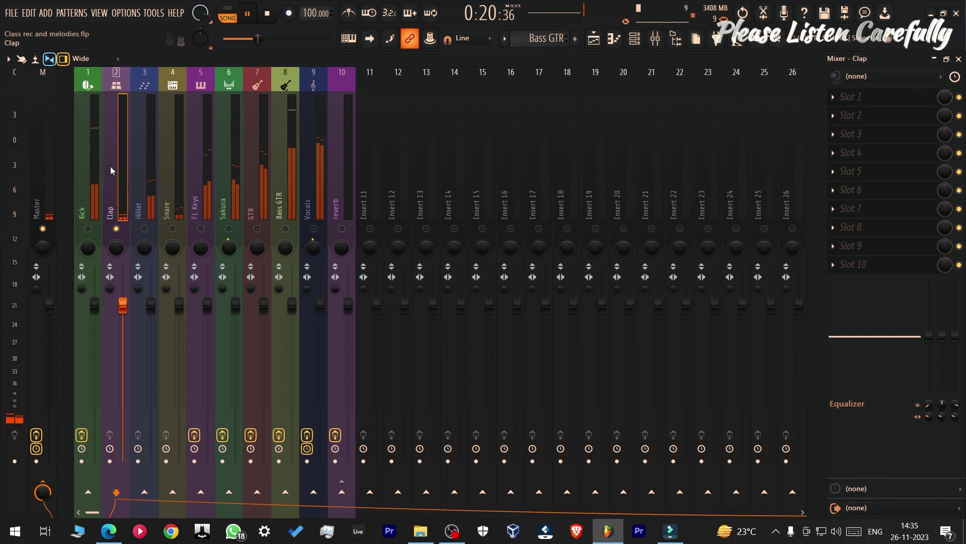
pyautogui.click(874, 98)
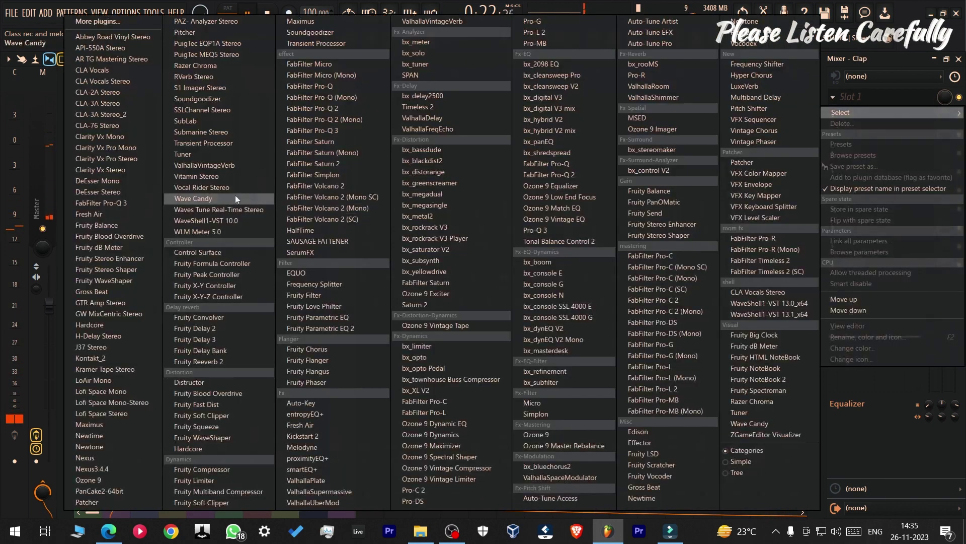
pyautogui.click(128, 207)
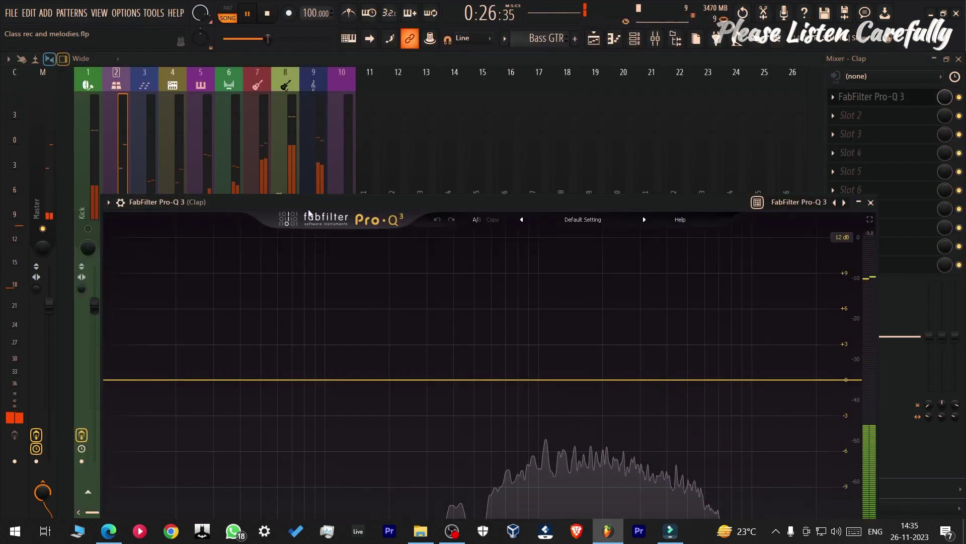
pyautogui.moveTo(316, 204); pyautogui.dragTo(305, 62)
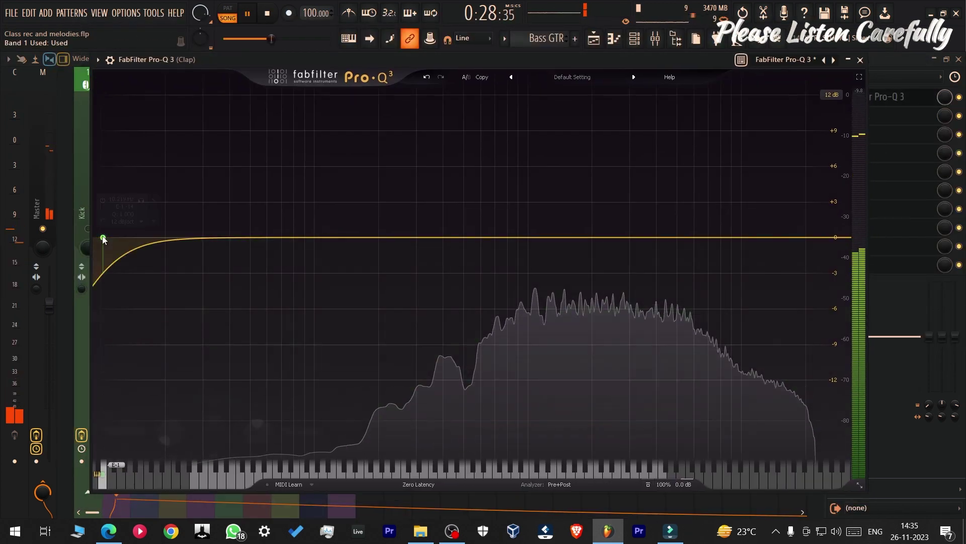
# Step: Add a low cut with a 72 dB/oct slope at about 302 Hz to the clap's EQ
pyautogui.click(103, 237)
pyautogui.click(121, 221)
pyautogui.click(138, 318)
pyautogui.moveTo(105, 240); pyautogui.dragTo(194, 238)
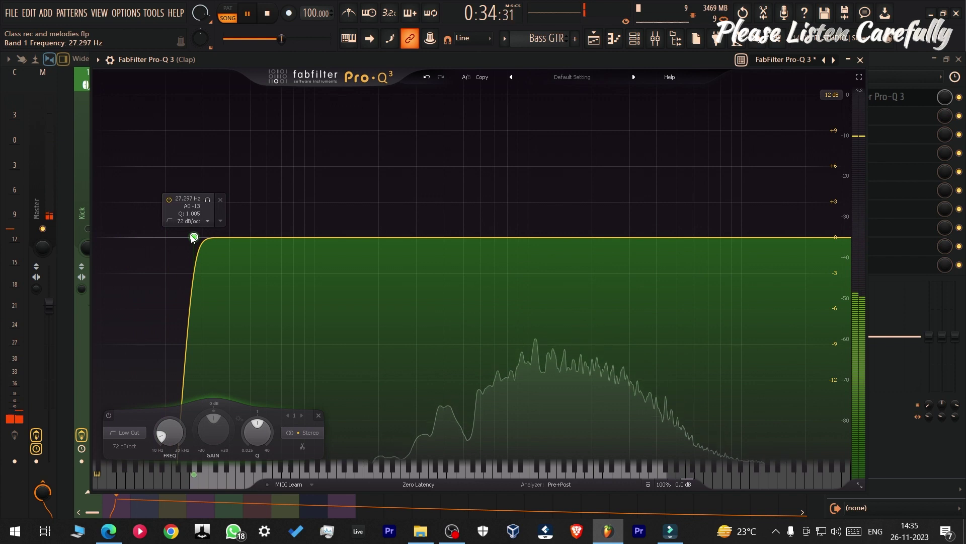
pyautogui.press('space')
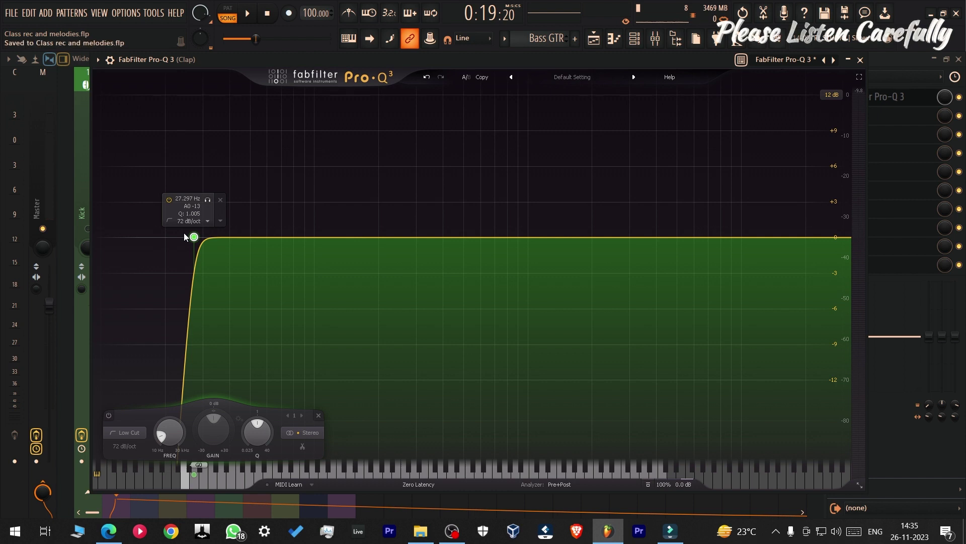
pyautogui.press('space')
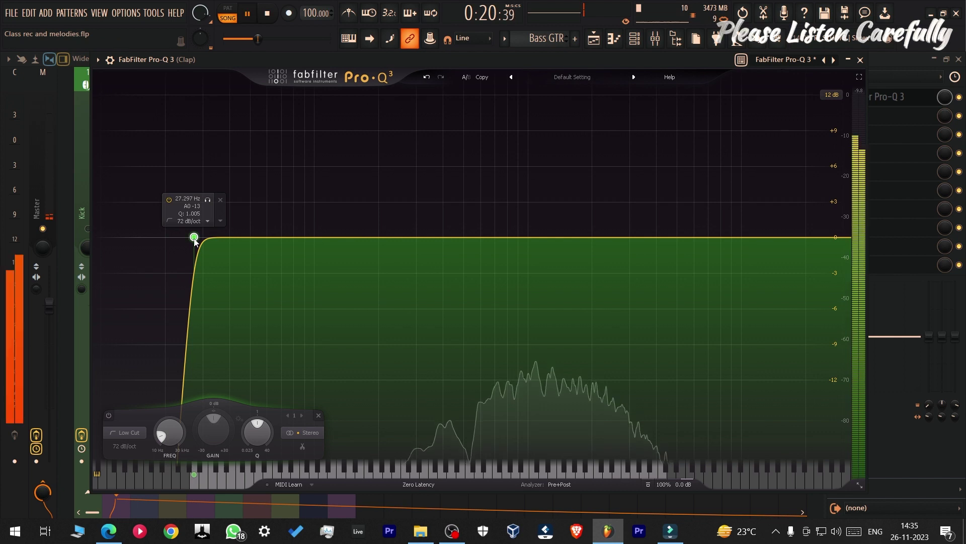
pyautogui.moveTo(194, 237); pyautogui.dragTo(421, 240)
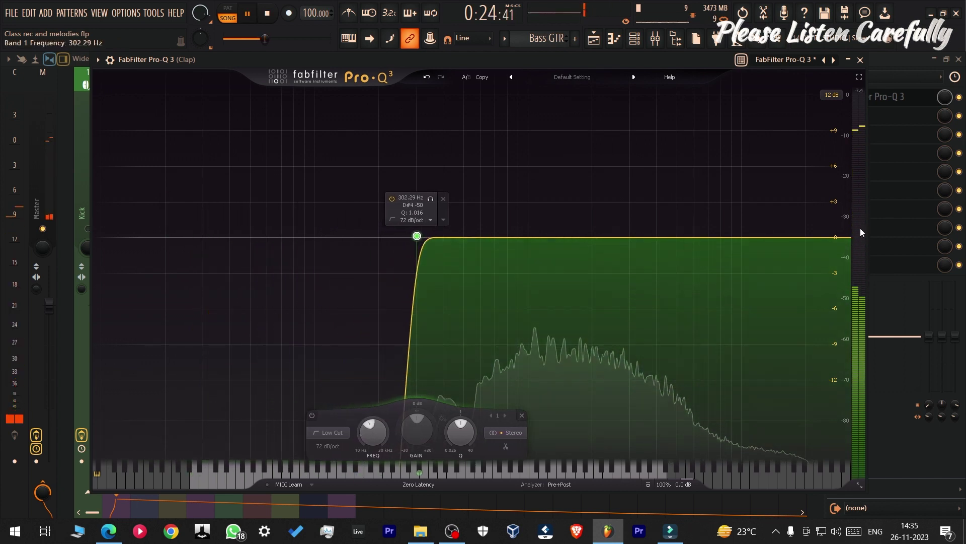
# Step: Add a high cut with a 48 dB/oct slope at about 17.4 kHz to the clap's EQ
pyautogui.click(808, 237)
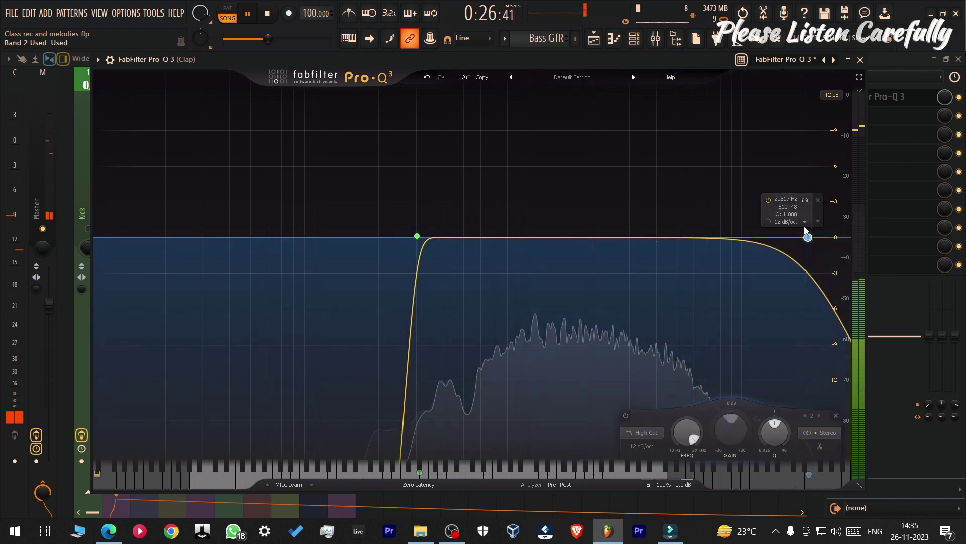
pyautogui.click(793, 222)
pyautogui.click(807, 306)
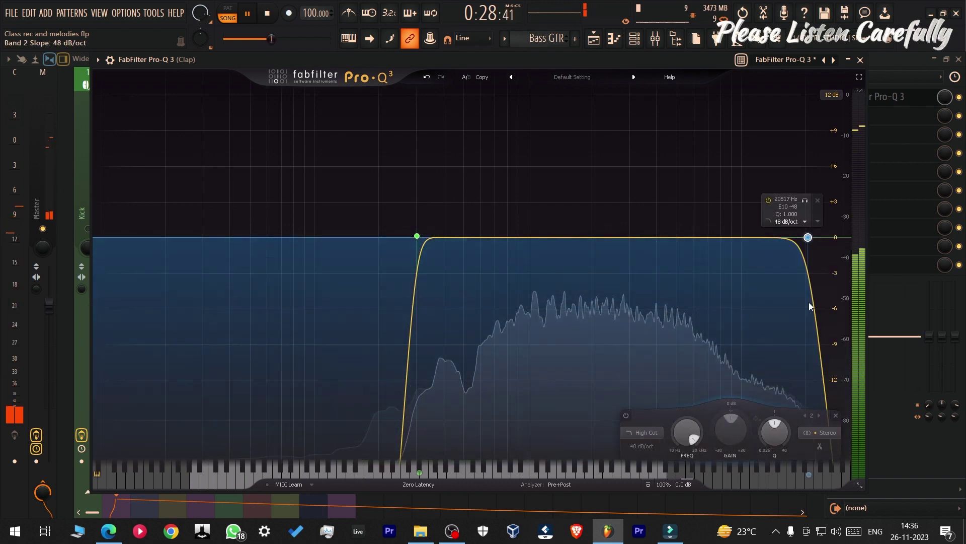
pyautogui.moveTo(807, 240); pyautogui.dragTo(789, 241)
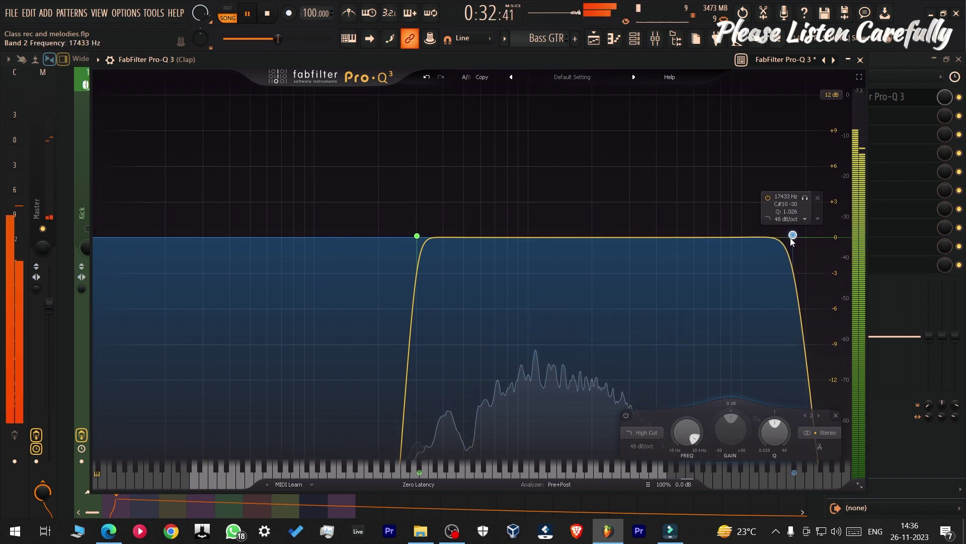
# Step: Boost the clap by 0.89 dB at about 2 kHz and cut it 2.29 dB at about 1 kHz with a narrow Q
pyautogui.moveTo(623, 243); pyautogui.dragTo(594, 230)
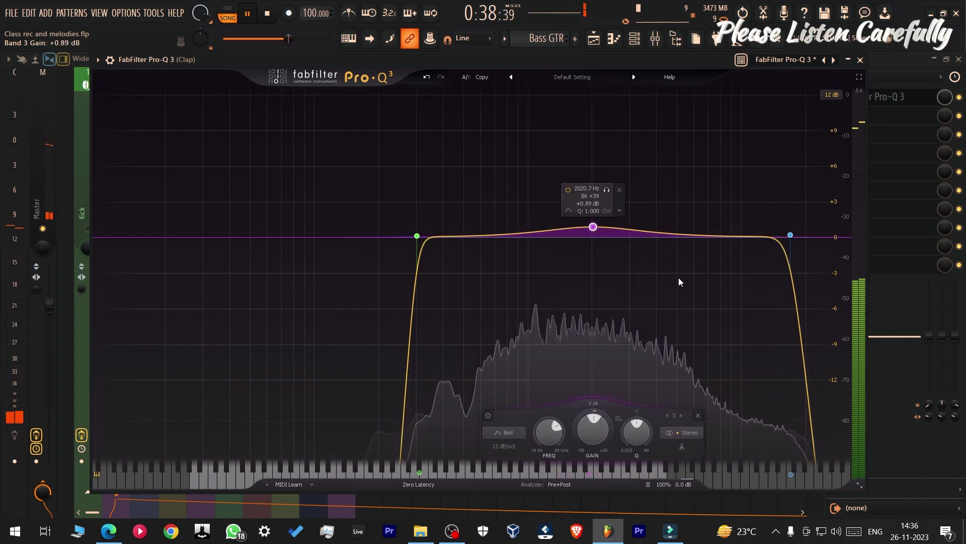
pyautogui.scroll(5, 593, 227)
pyautogui.moveTo(527, 236); pyautogui.dragTo(531, 264)
pyautogui.scroll(1, 580, 407)
pyautogui.scroll(10, 579, 436)
pyautogui.scroll(-8, 579, 436)
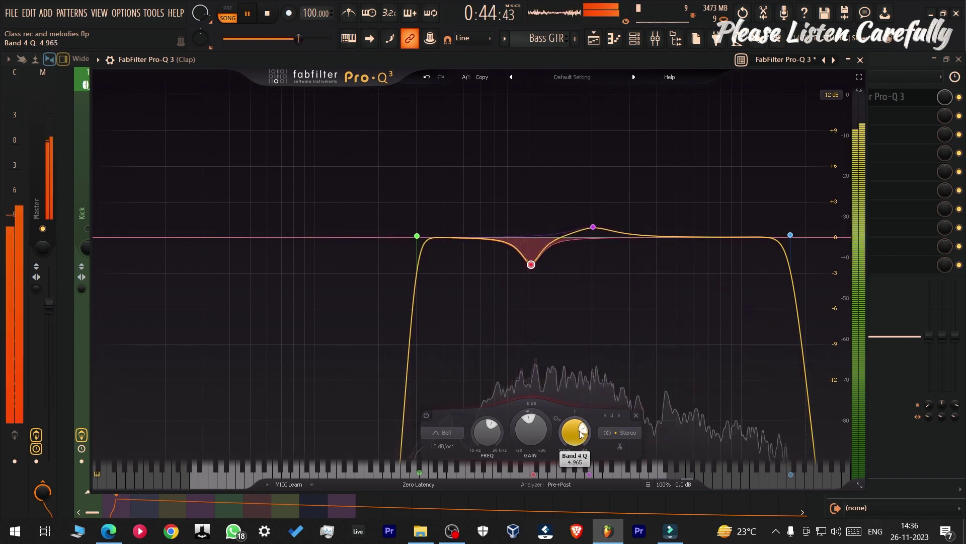
pyautogui.hotkey('ctrl', 's')
# Step: Add a slight boost between the clap's 2 kHz band and the high cut, and remove the extra band near 10.4 kHz
pyautogui.moveTo(698, 236); pyautogui.dragTo(745, 245)
pyautogui.moveTo(773, 432); pyautogui.dragTo(771, 395)
pyautogui.hotkey('ctrl', 's')
pyautogui.click(769, 262)
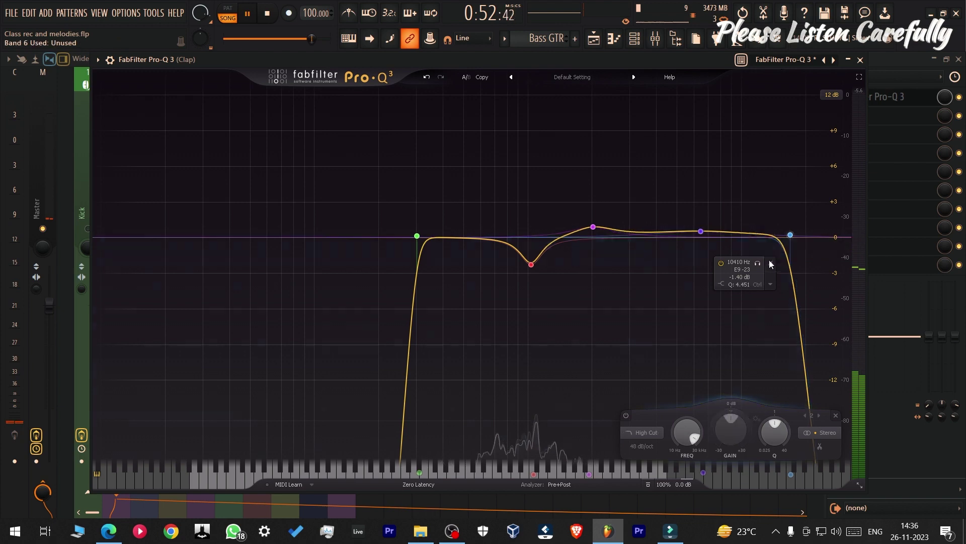
# Step: Add a narrow, shallow dip just below the high cut in the clap's EQ, stop playback and save the project
pyautogui.moveTo(732, 234); pyautogui.dragTo(740, 250)
pyautogui.press('space')
pyautogui.moveTo(672, 57); pyautogui.dragTo(700, 58)
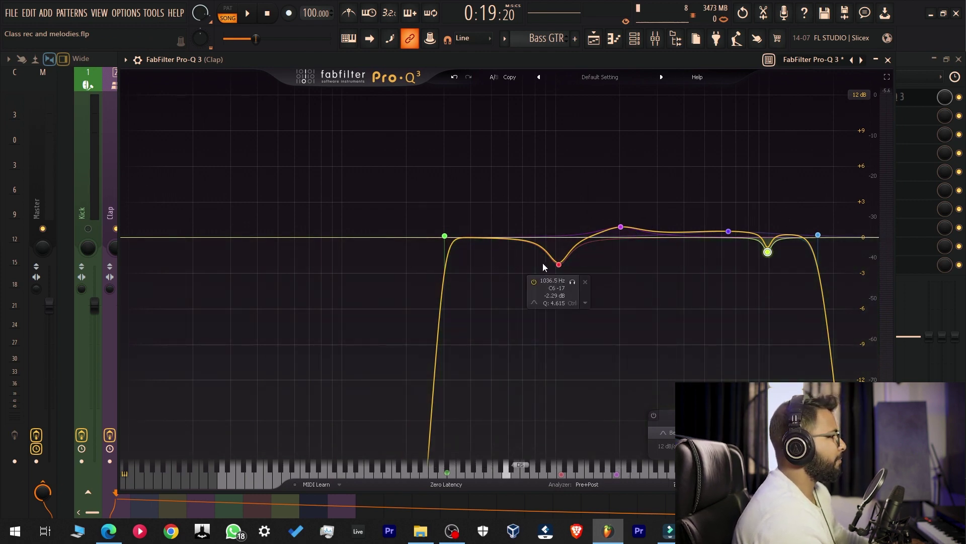
pyautogui.hotkey('ctrl', 's')
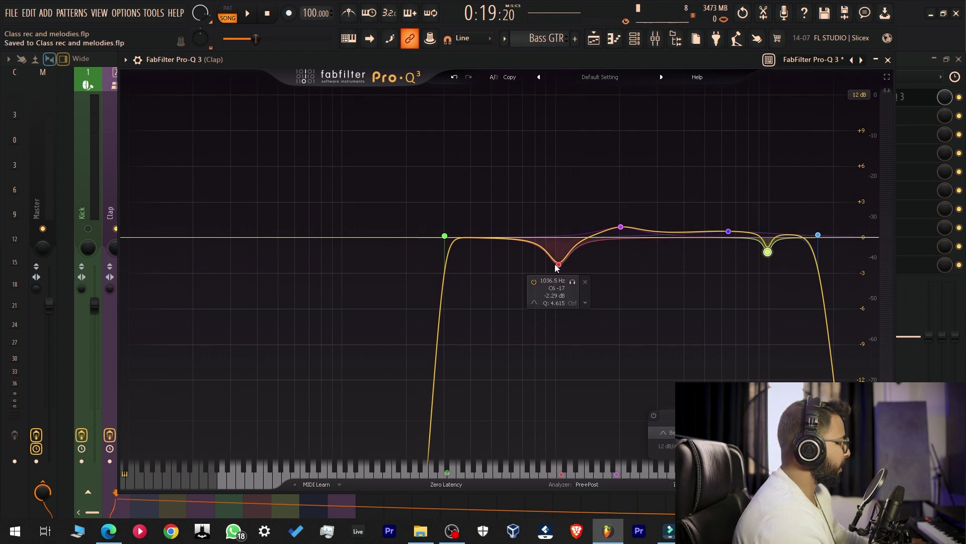
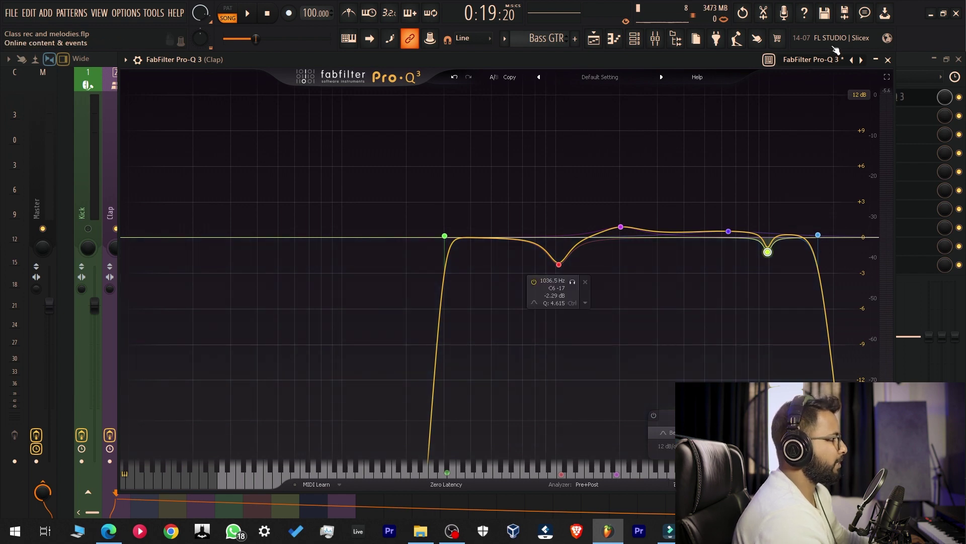
# Step: Close the EQ window and audition the soloed clap with its EQ applied
pyautogui.click(888, 59)
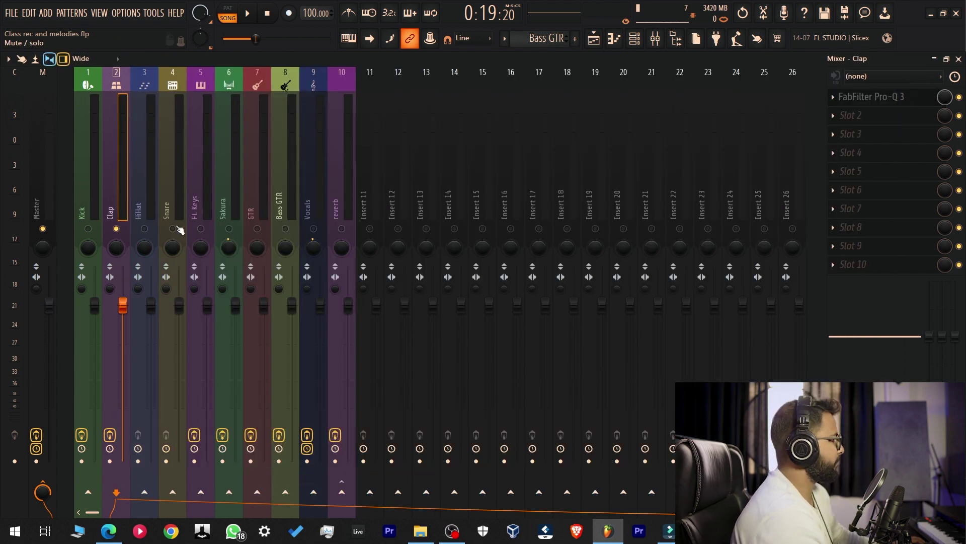
pyautogui.press('space')
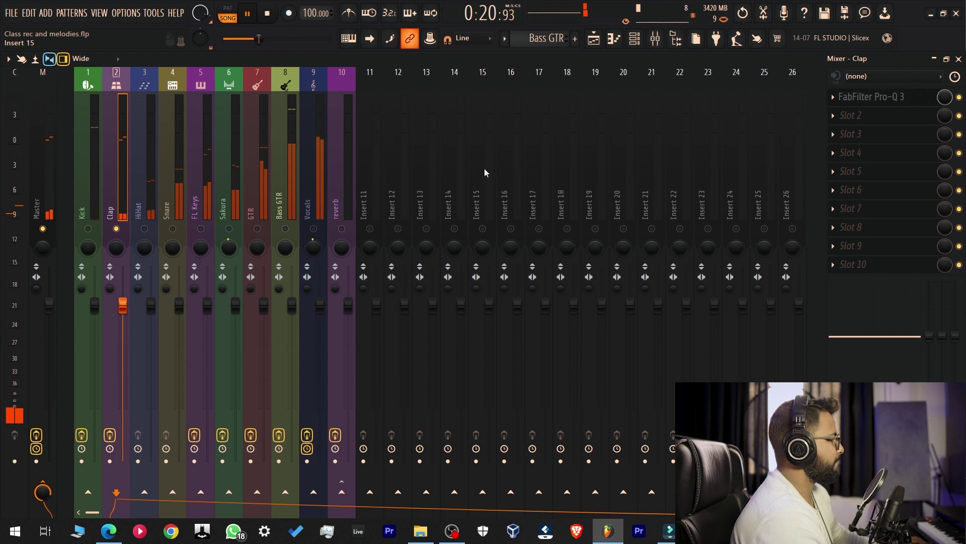
pyautogui.press('space')
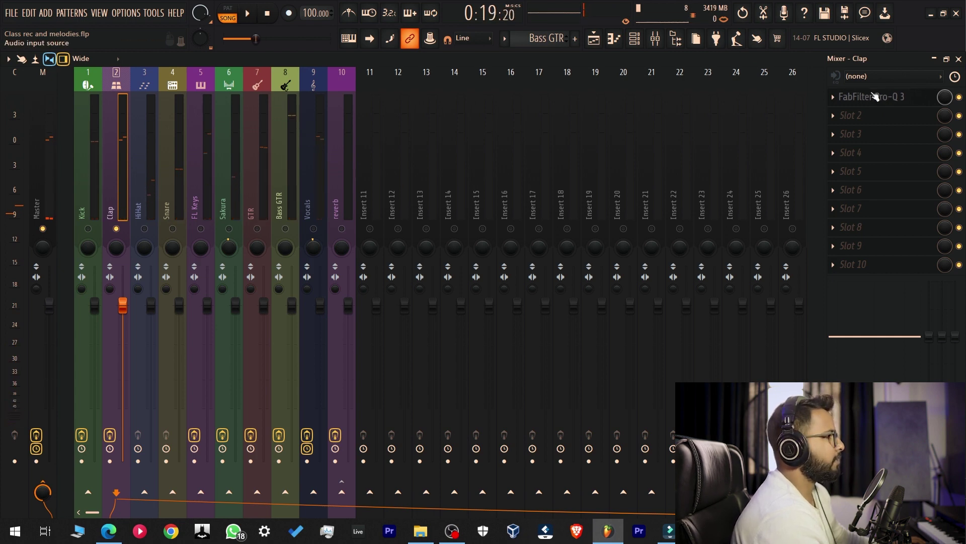
# Step: Copy the Clap channel's FabFilter Pro-Q 3 with its settings to the HiHat channel
pyautogui.click(840, 98)
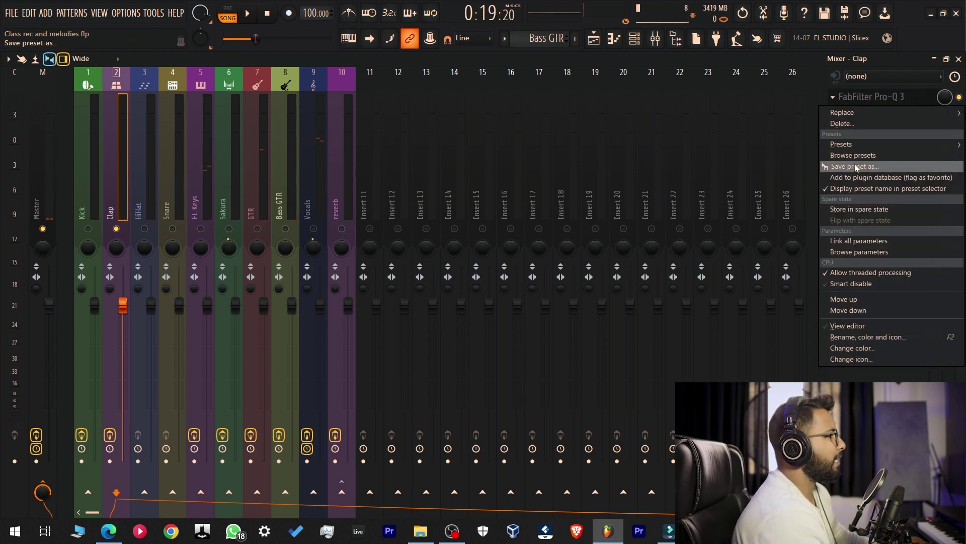
pyautogui.moveTo(856, 168); pyautogui.dragTo(146, 103)
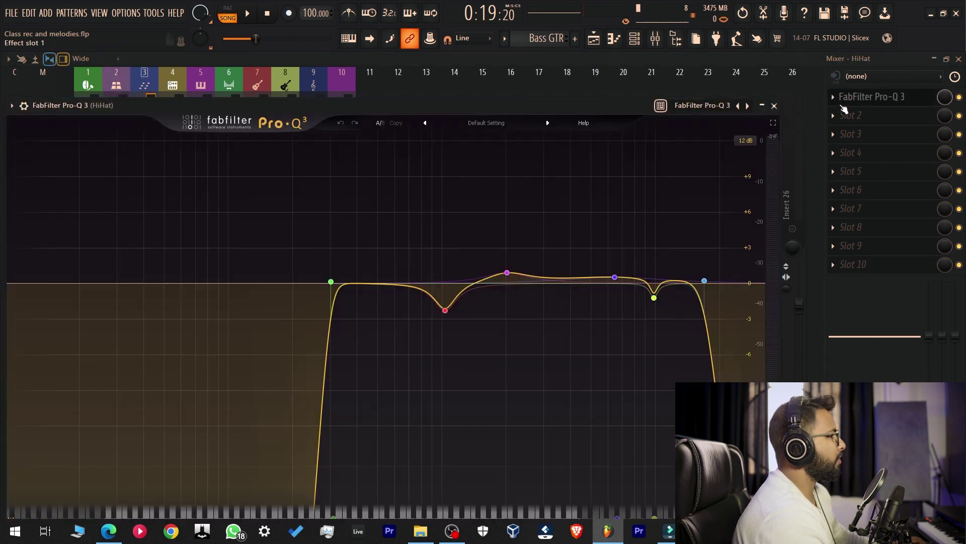
pyautogui.click(841, 98)
pyautogui.moveTo(856, 145); pyautogui.dragTo(146, 87)
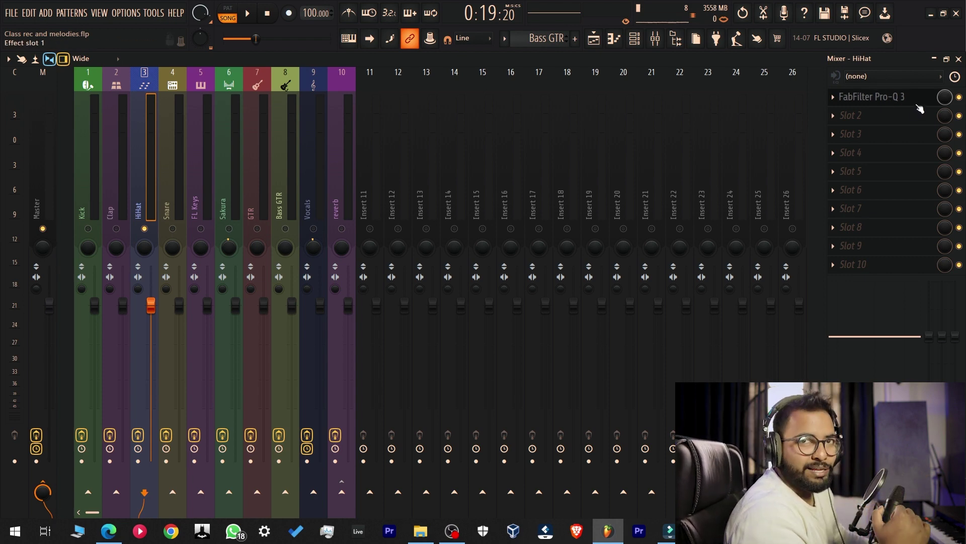
# Step: Open the HiHat channel's Pro-Q 3 and raise its low cut to about 2.1 kHz during playback
pyautogui.click(889, 106)
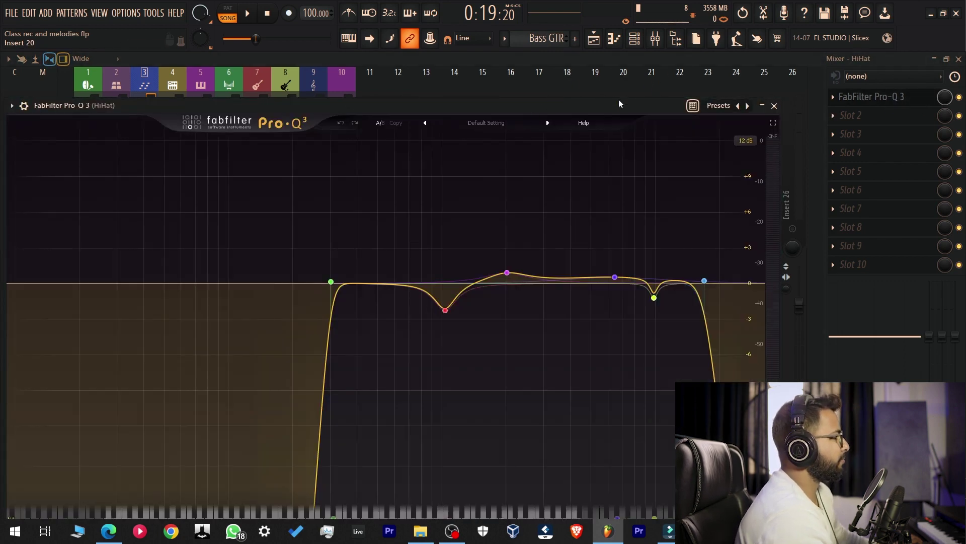
pyautogui.hotkey('ctrl', 's')
pyautogui.moveTo(619, 100); pyautogui.dragTo(715, 79)
pyautogui.press('space')
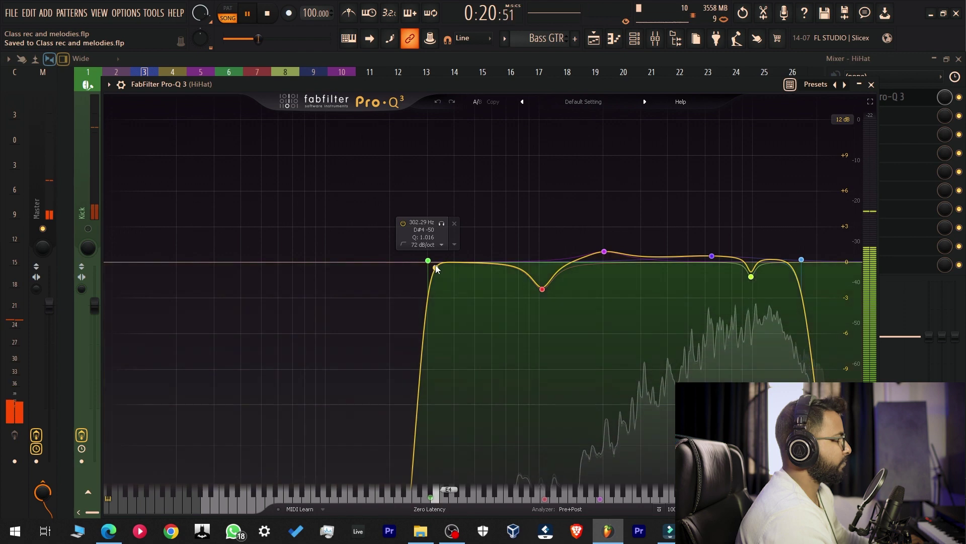
pyautogui.moveTo(428, 261); pyautogui.dragTo(529, 261)
pyautogui.moveTo(608, 264); pyautogui.dragTo(611, 264)
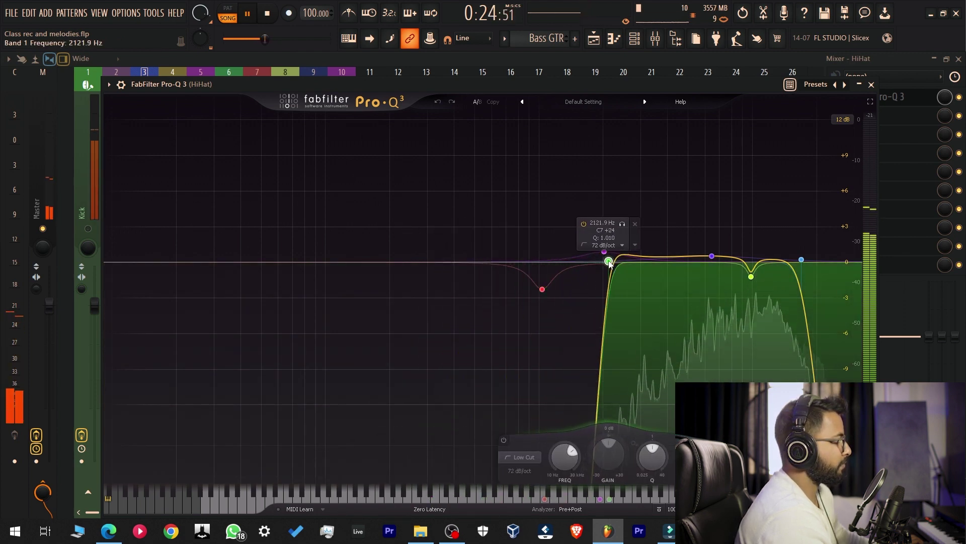
# Step: Turn the hi-hat's narrow upper dip into a slight boost, cut 0.98 dB at about 3.7 kHz with Q 2.6, and save the project
pyautogui.moveTo(752, 276); pyautogui.dragTo(661, 274)
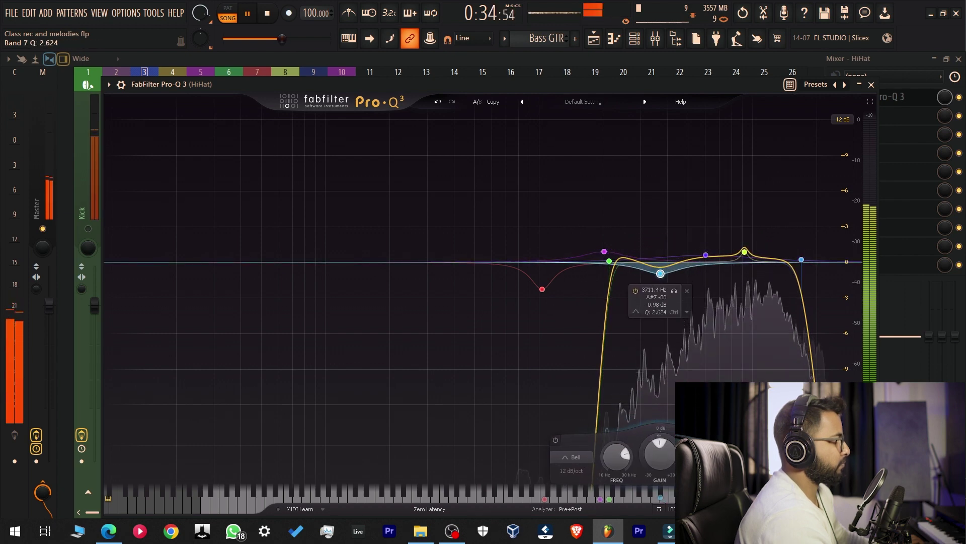
pyautogui.press('space')
pyautogui.hotkey('ctrl', 's')
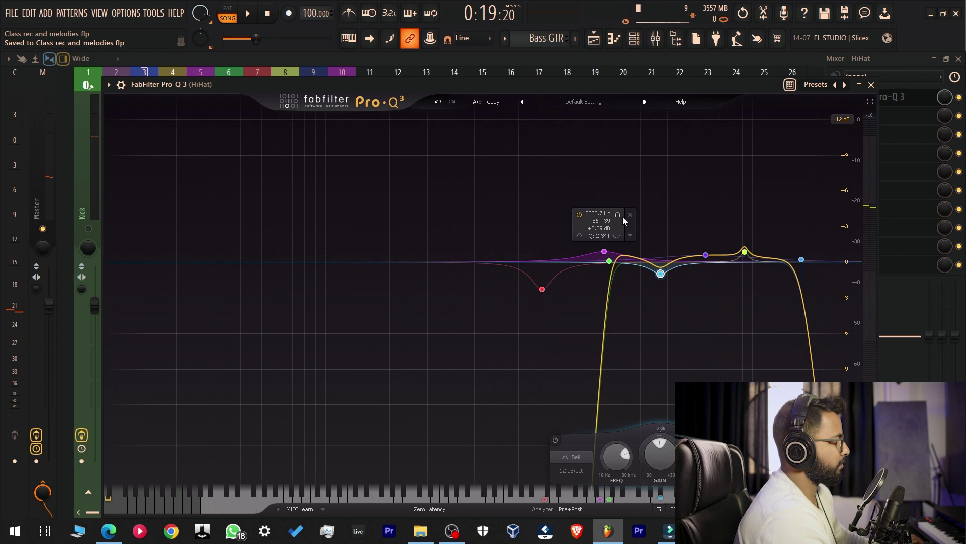
# Step: Remove the 2 kHz boost and 1 kHz dip bands from the hi-hat's EQ, close its window, and save the project
pyautogui.click(630, 215)
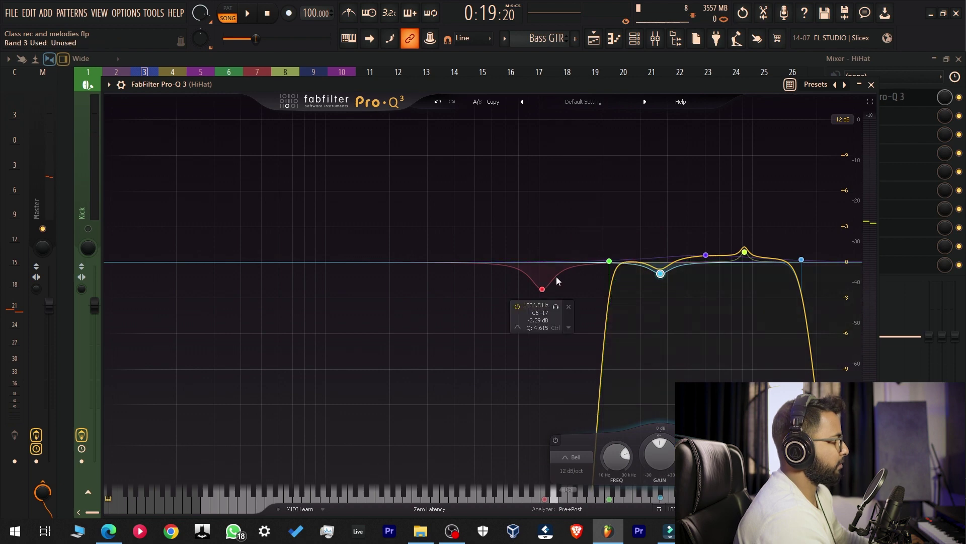
pyautogui.click(567, 307)
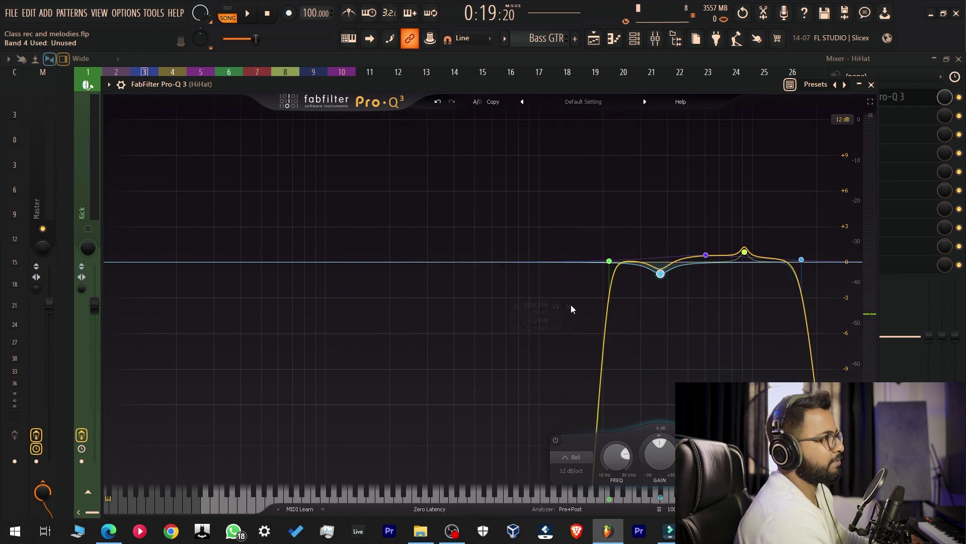
pyautogui.click(871, 85)
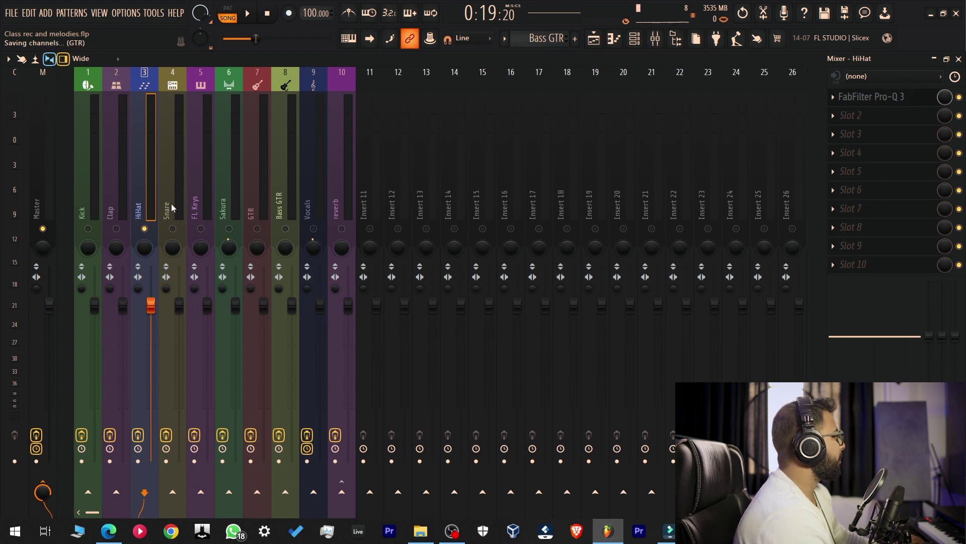
pyautogui.click(166, 156)
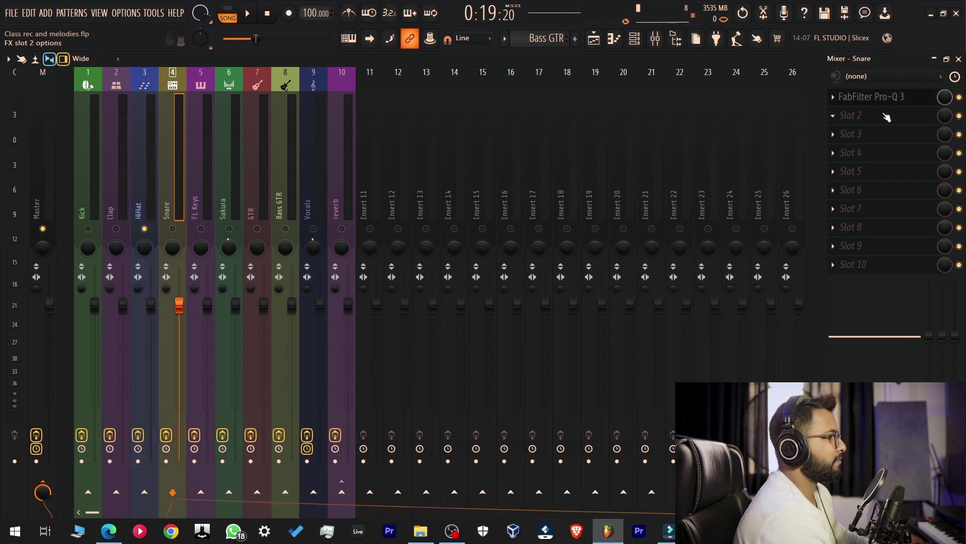
pyautogui.click(141, 132)
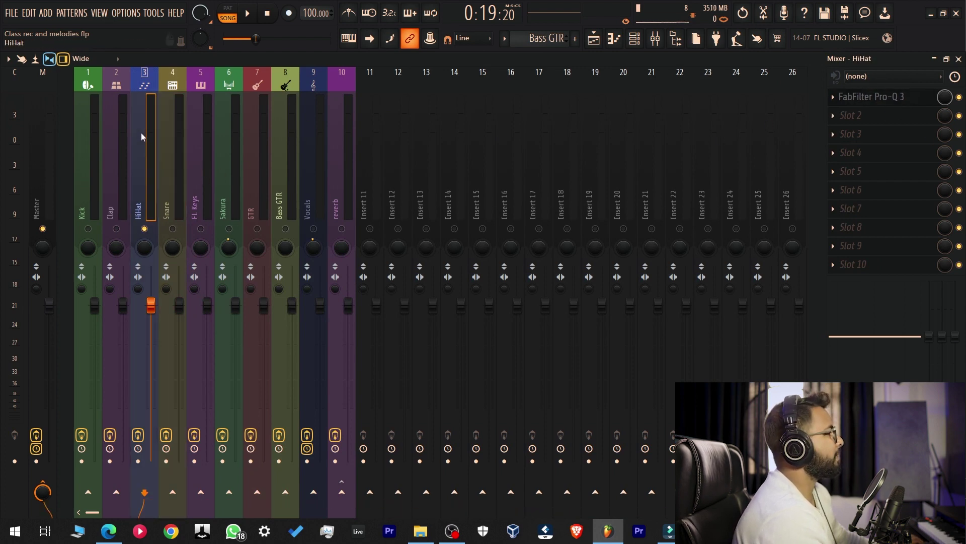
pyautogui.hotkey('ctrl', 's')
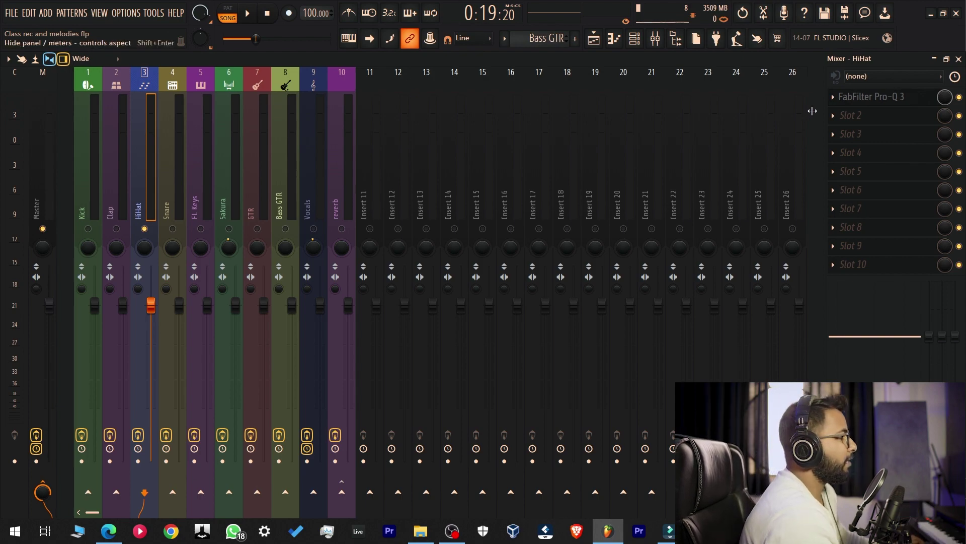
# Step: Add PanCake2-64bit to the HiHat channel's second effect slot, move its window aside, and save the project
pyautogui.click(878, 116)
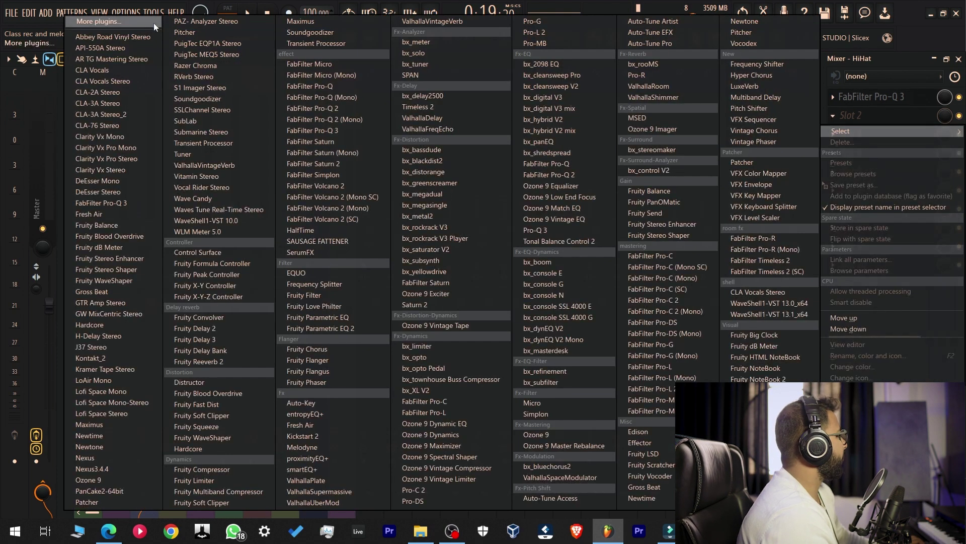
pyautogui.click(99, 490)
pyautogui.moveTo(230, 120); pyautogui.dragTo(542, 99)
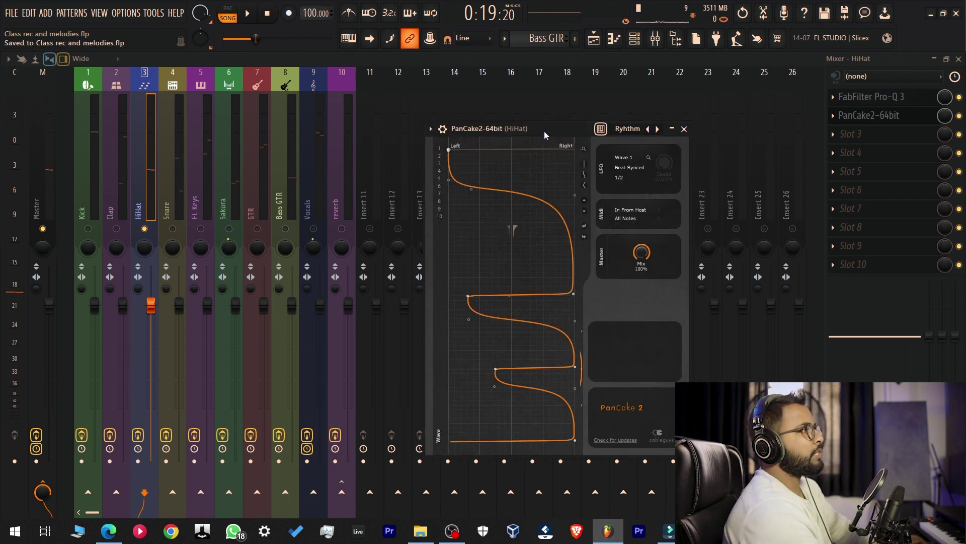
pyautogui.moveTo(545, 131); pyautogui.dragTo(502, 122)
pyautogui.hotkey('ctrl', 's')
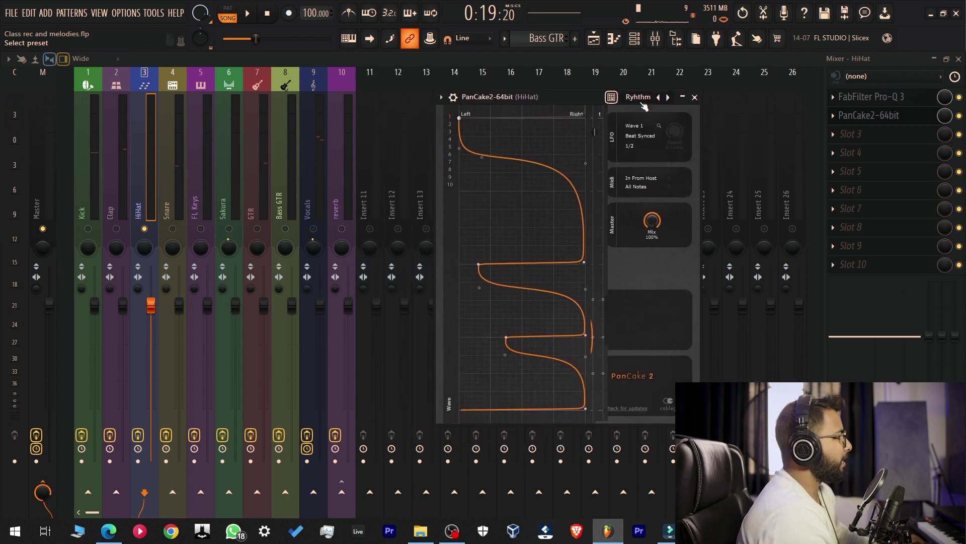
# Step: Check PanCake2's preset selection, audition the soloed hi-hat with its panning, and close the plugin window
pyautogui.click(643, 103)
pyautogui.click(556, 100)
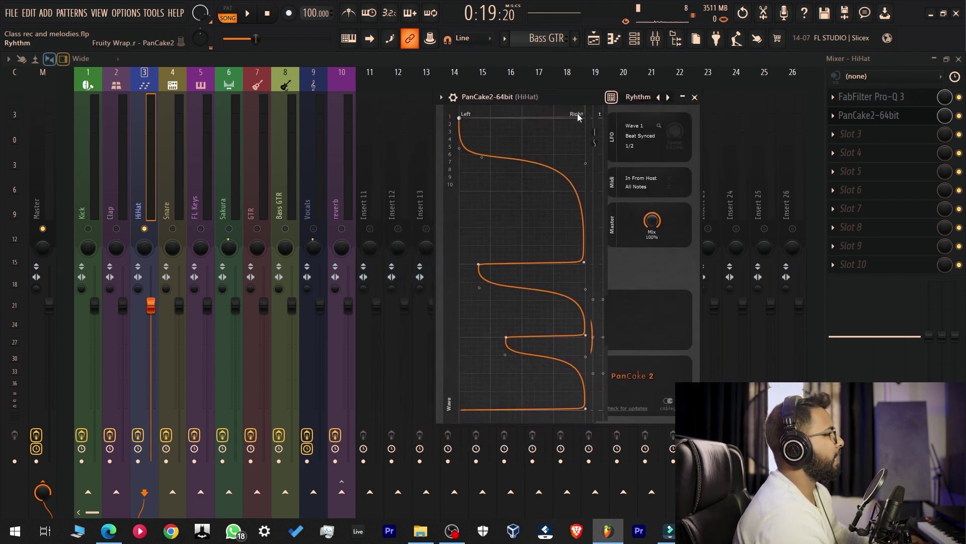
pyautogui.press('space')
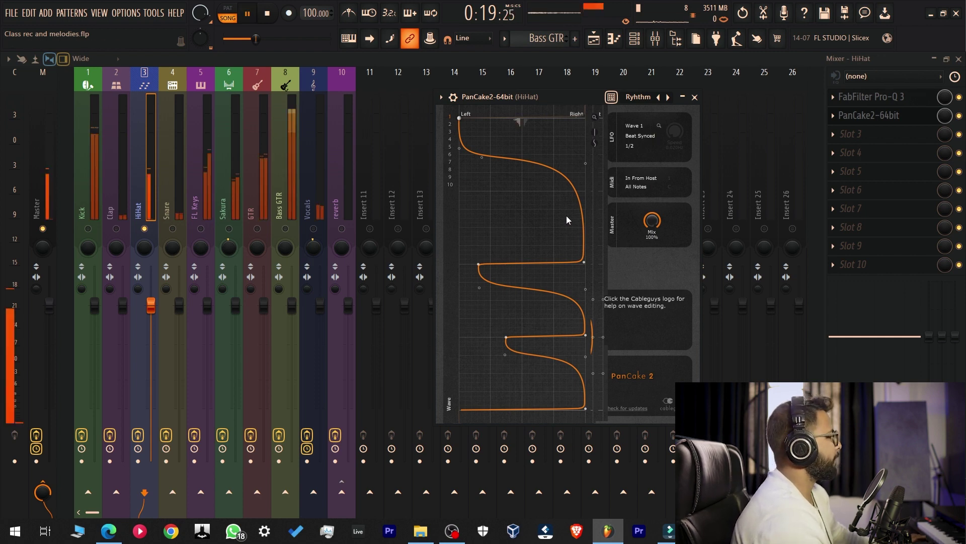
pyautogui.press('space')
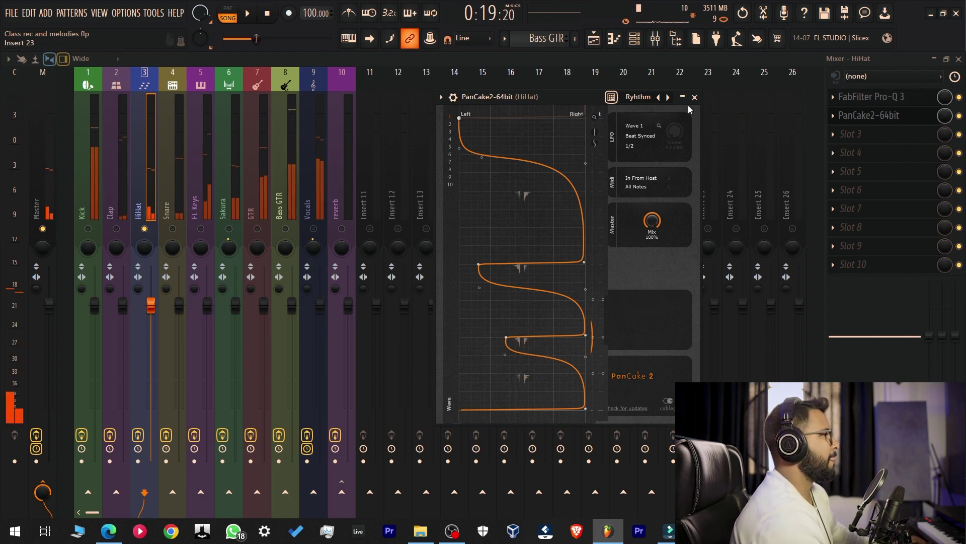
pyautogui.click(695, 97)
# Step: Solo the Snare channel during playback and open its FabFilter Pro-Q 3
pyautogui.click(172, 161)
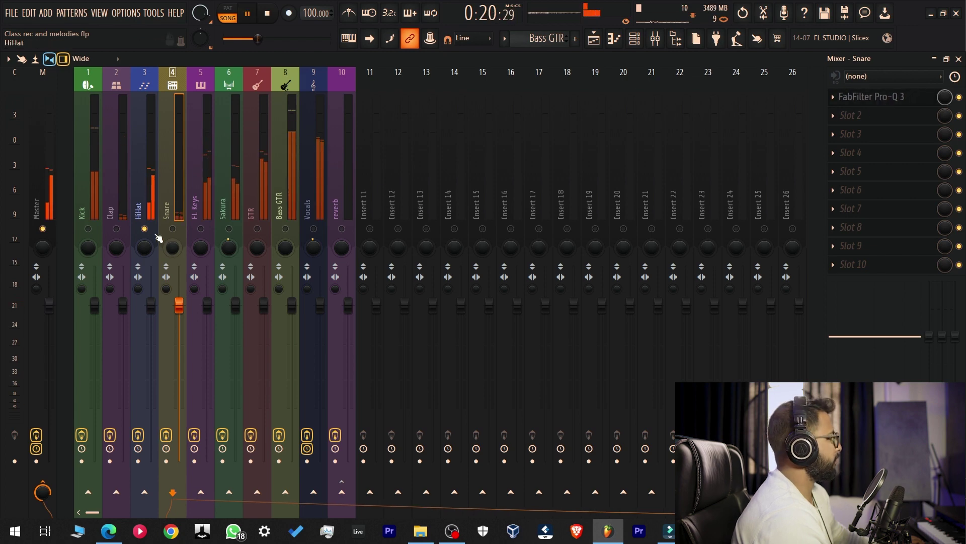
pyautogui.rightClick(173, 229)
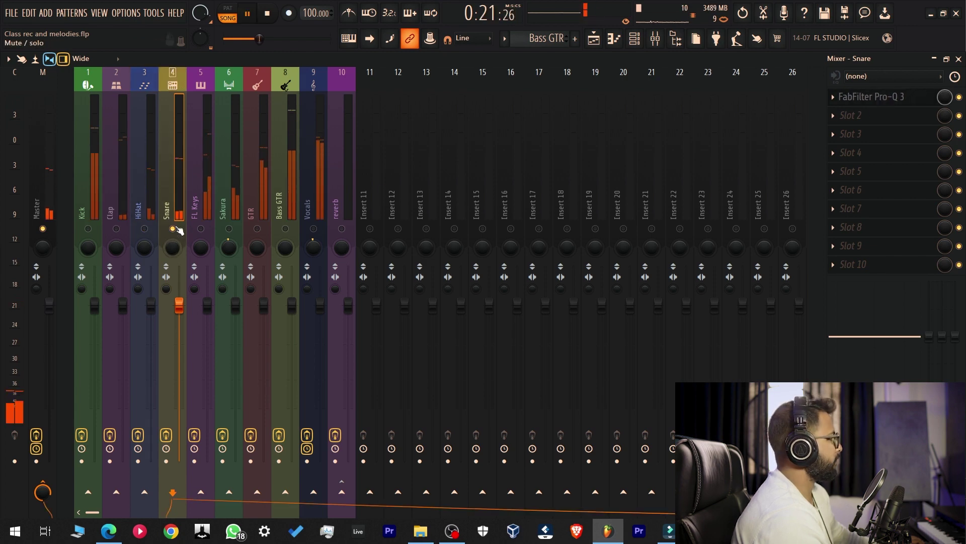
pyautogui.click(884, 96)
pyautogui.moveTo(379, 141); pyautogui.dragTo(420, 63)
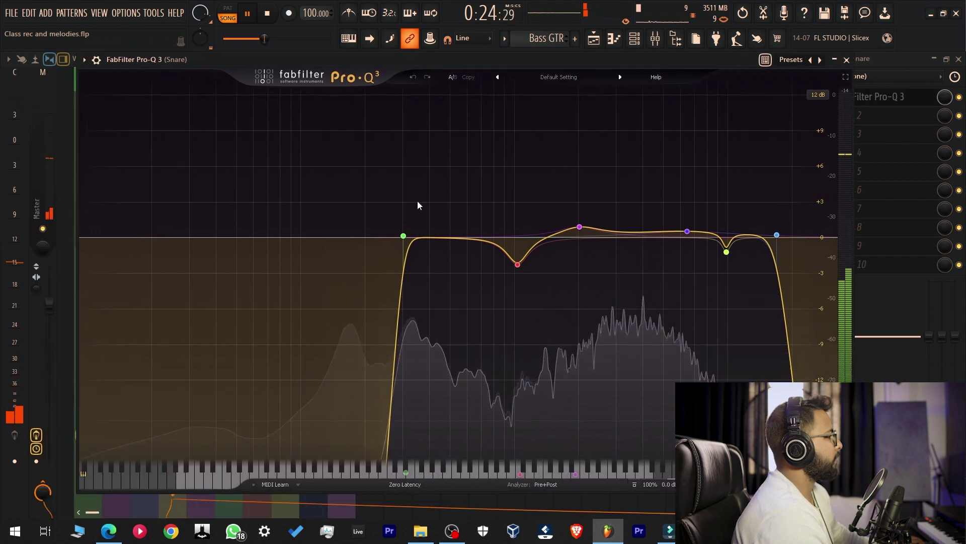
# Step: Lower the snare's low cut to about 100 Hz and raise its high cut to about 21.5 kHz
pyautogui.moveTo(403, 236); pyautogui.dragTo(301, 240)
pyautogui.click(777, 235)
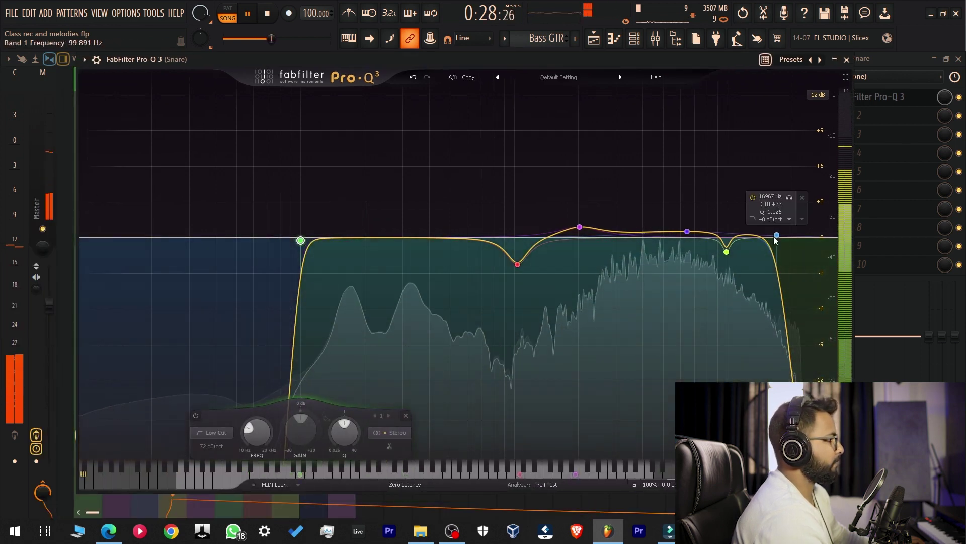
pyautogui.moveTo(776, 235); pyautogui.dragTo(798, 236)
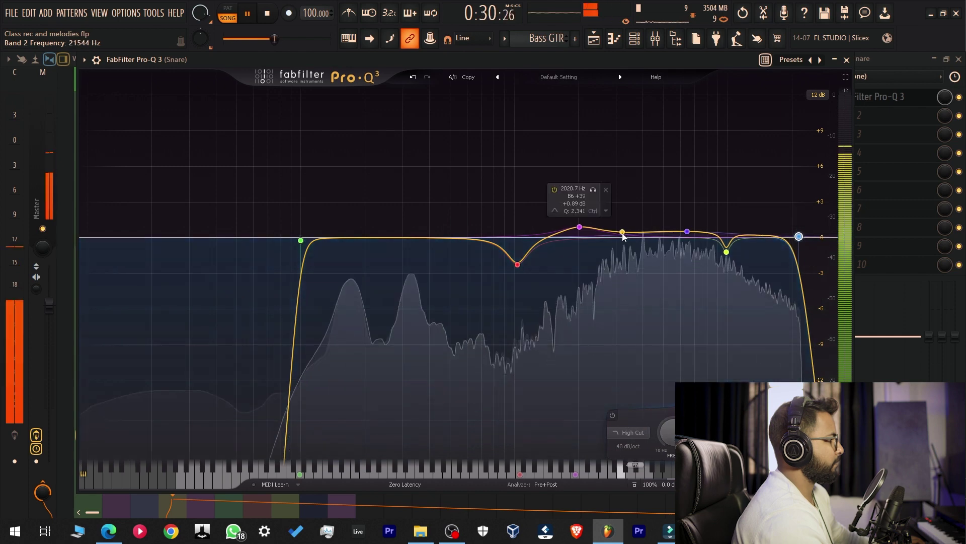
# Step: Add a slight boost with Q 2.27 between the snare's 2 kHz and 10 kHz bands, audition the 10 kHz dip alone, save, and close the EQ
pyautogui.moveTo(670, 226)
pyautogui.mouseDown()
pyautogui.moveTo(675, 177)
pyautogui.moveTo(669, 227)
pyautogui.mouseUp()
pyautogui.scroll(-3, 669, 226)
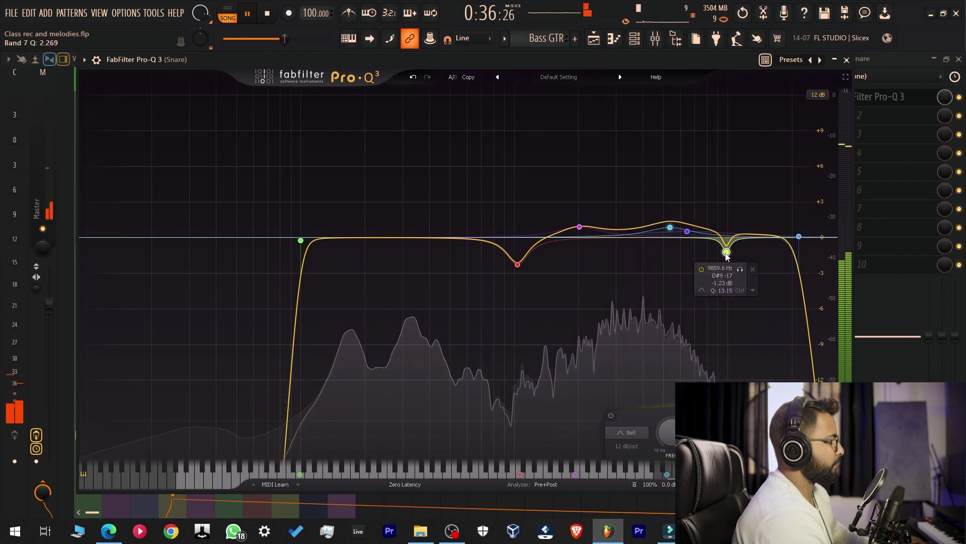
pyautogui.click(740, 269)
pyautogui.click(739, 270)
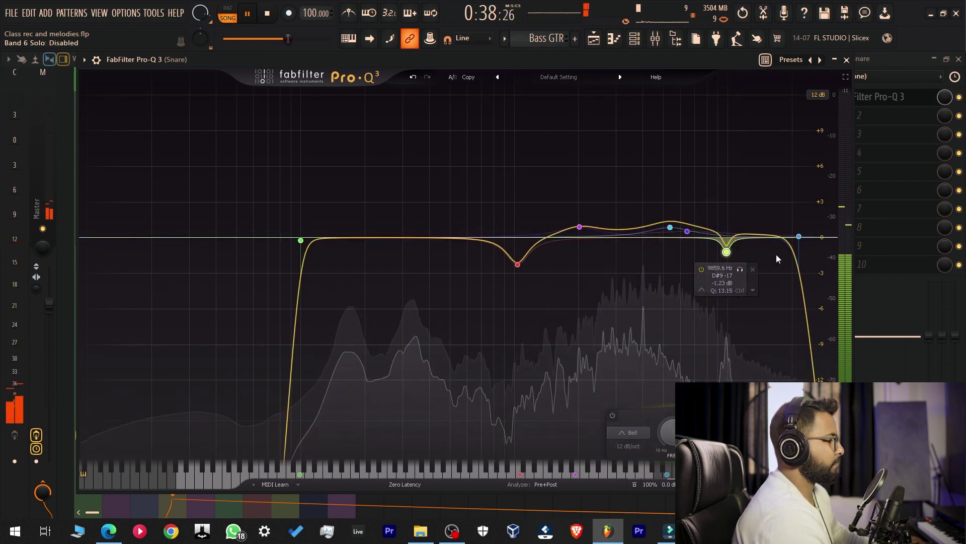
pyautogui.hotkey('ctrl', 's')
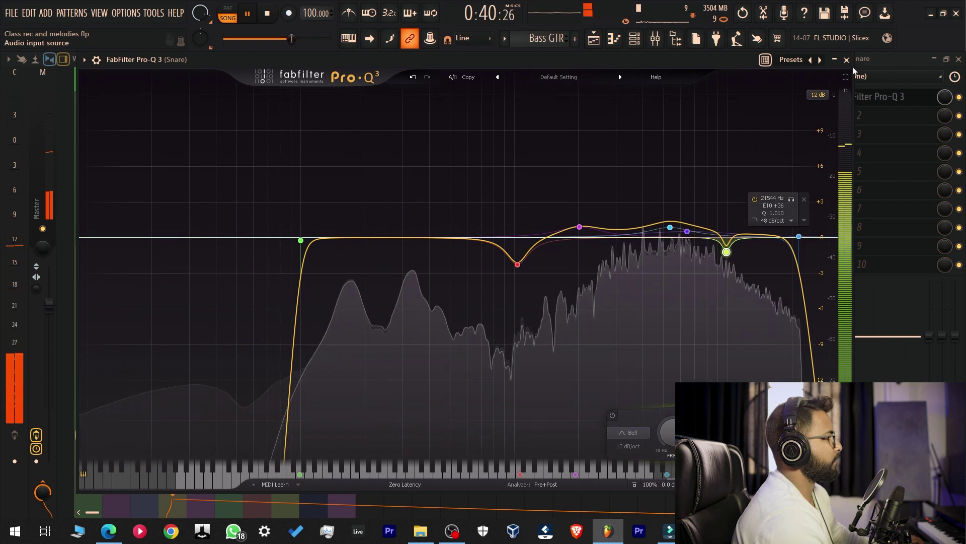
pyautogui.click(871, 82)
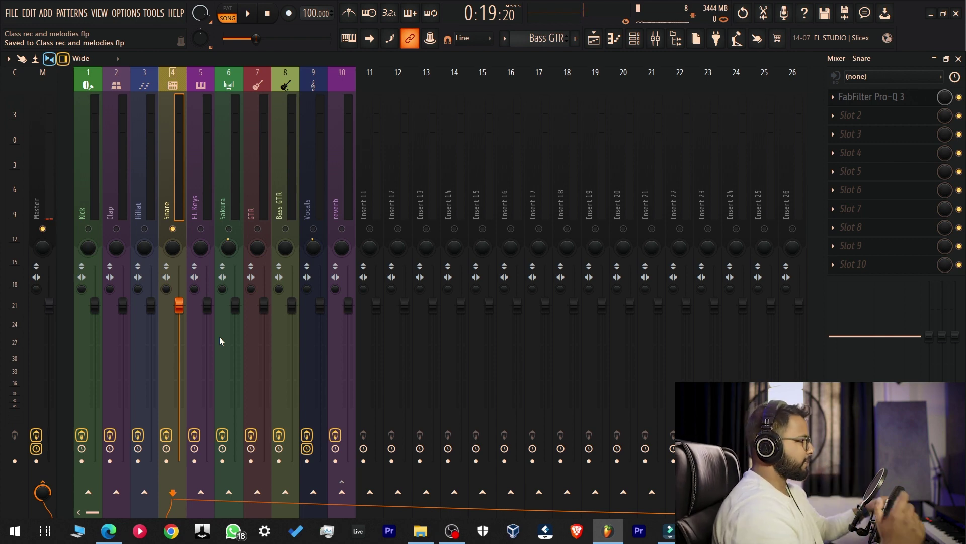
# Step: Unsolo the snare, keeping only the Vocals channel muted, and play the full instrumental mix
pyautogui.click(194, 182)
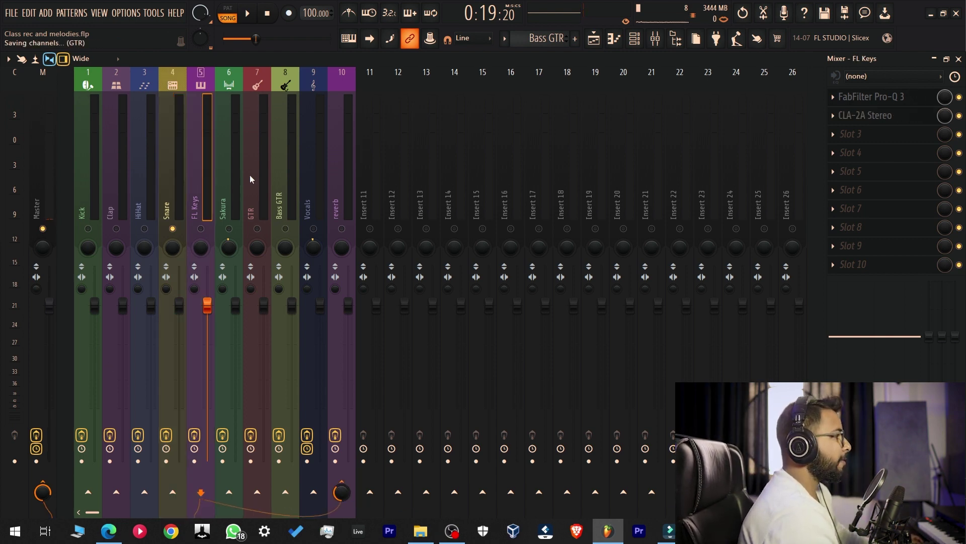
pyautogui.rightClick(173, 229)
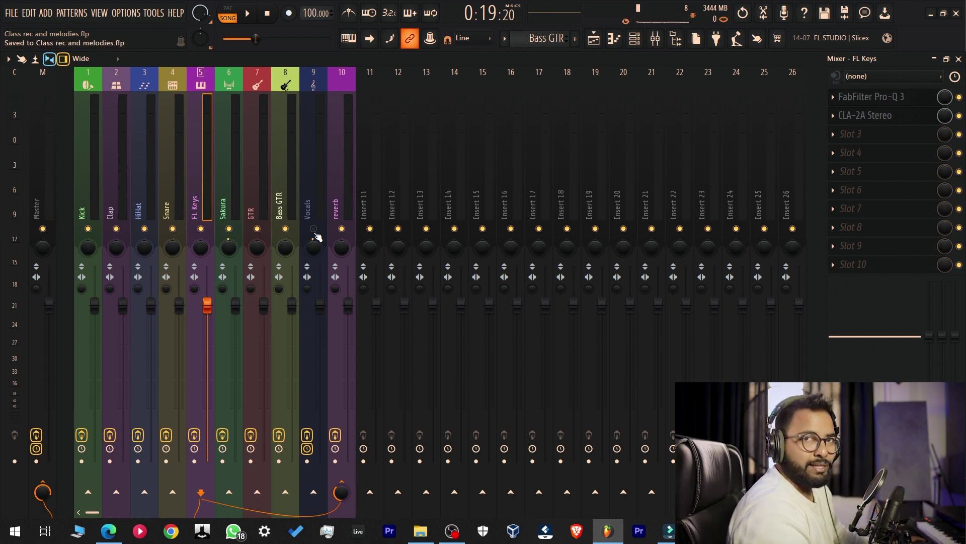
pyautogui.press('space')
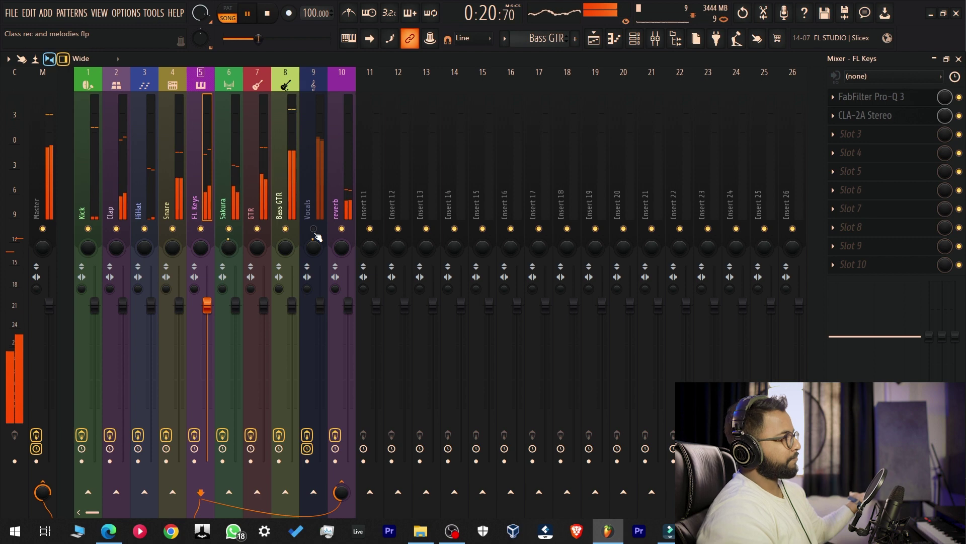
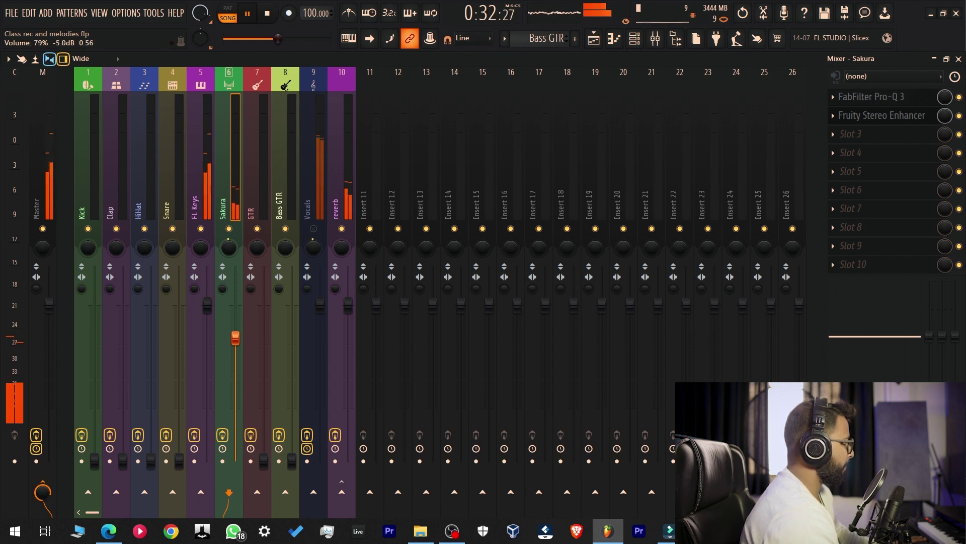
# Step: Balance the Sakura channel against the FL Keys during playback, setting its fader to about -5.6 dB
pyautogui.moveTo(235, 342); pyautogui.dragTo(235, 338)
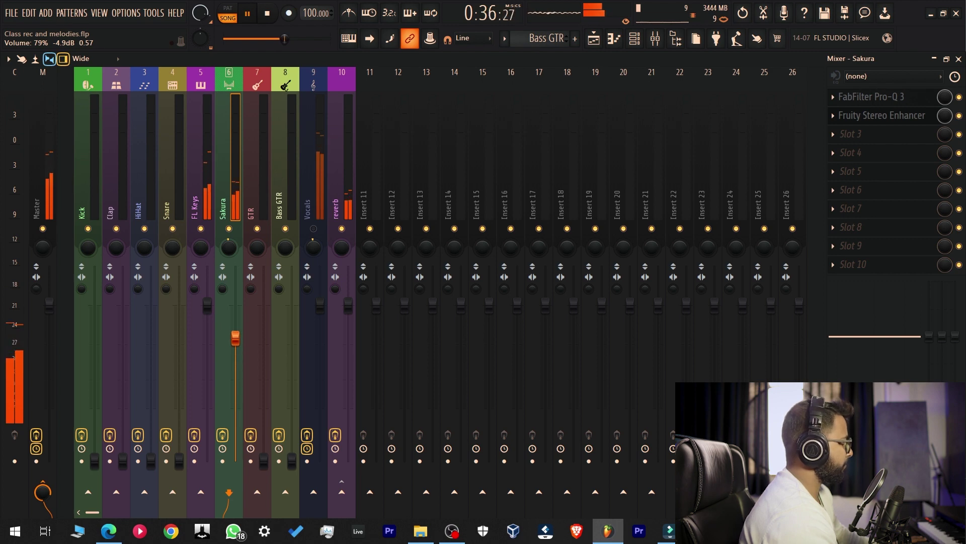
pyautogui.moveTo(235, 340); pyautogui.dragTo(235, 380)
pyautogui.moveTo(235, 346); pyautogui.dragTo(235, 342)
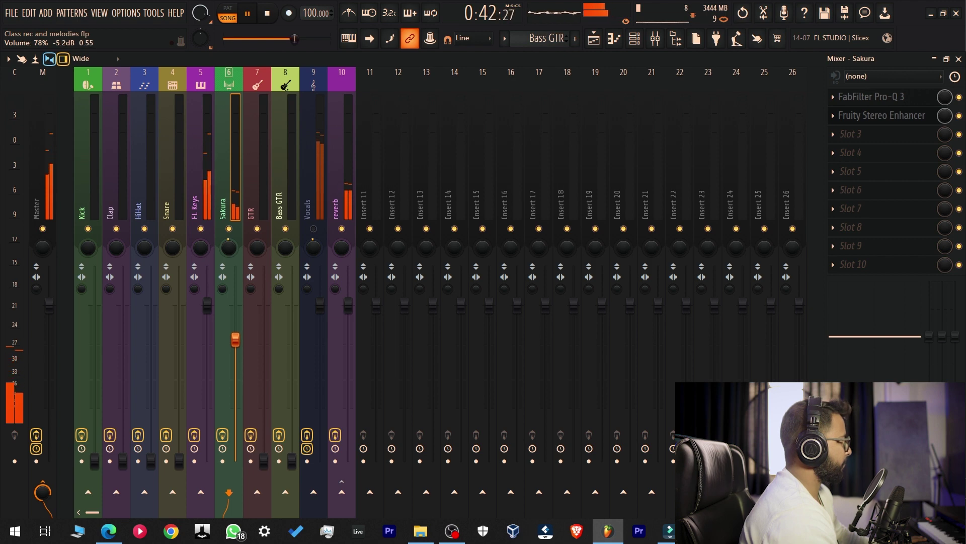
pyautogui.moveTo(235, 336); pyautogui.dragTo(235, 345)
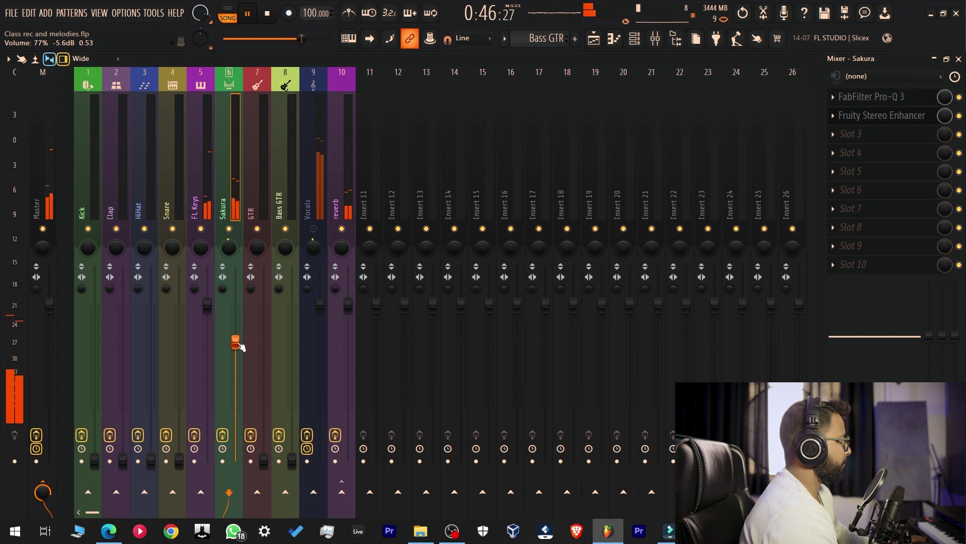
# Step: Bring the GTR channel into the mix by raising its fader to about -4.8 dB during playback
pyautogui.moveTo(263, 461); pyautogui.dragTo(263, 340)
pyautogui.press('space')
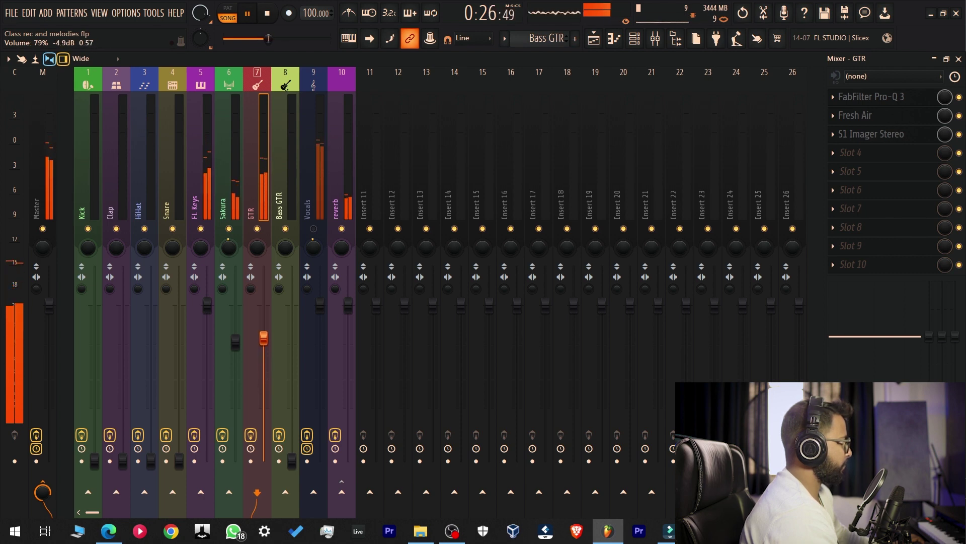
pyautogui.moveTo(263, 338); pyautogui.dragTo(263, 337)
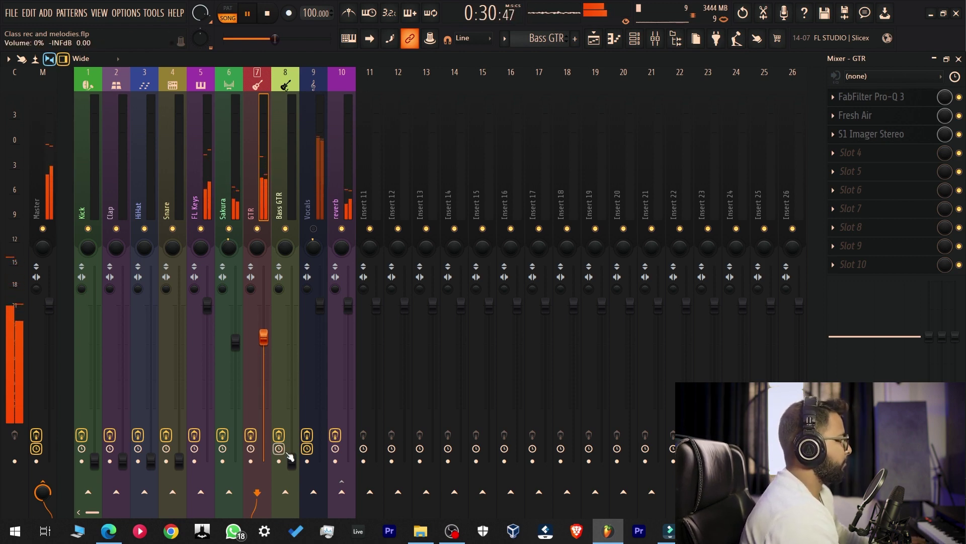
# Step: Bring in the Bass GTR channel by raising its fader to slightly above -15.2 dB, and save the project
pyautogui.moveTo(291, 460); pyautogui.dragTo(292, 406)
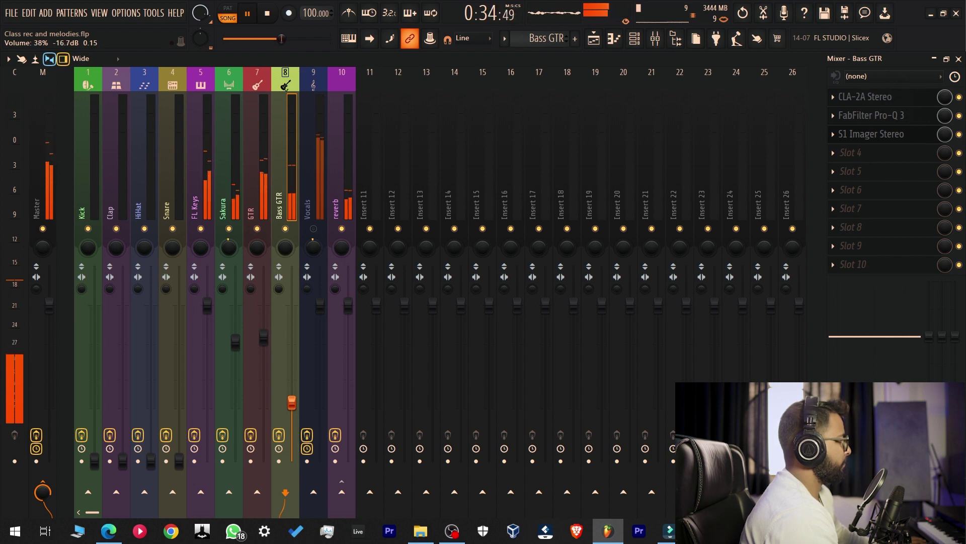
pyautogui.moveTo(292, 396); pyautogui.dragTo(292, 395)
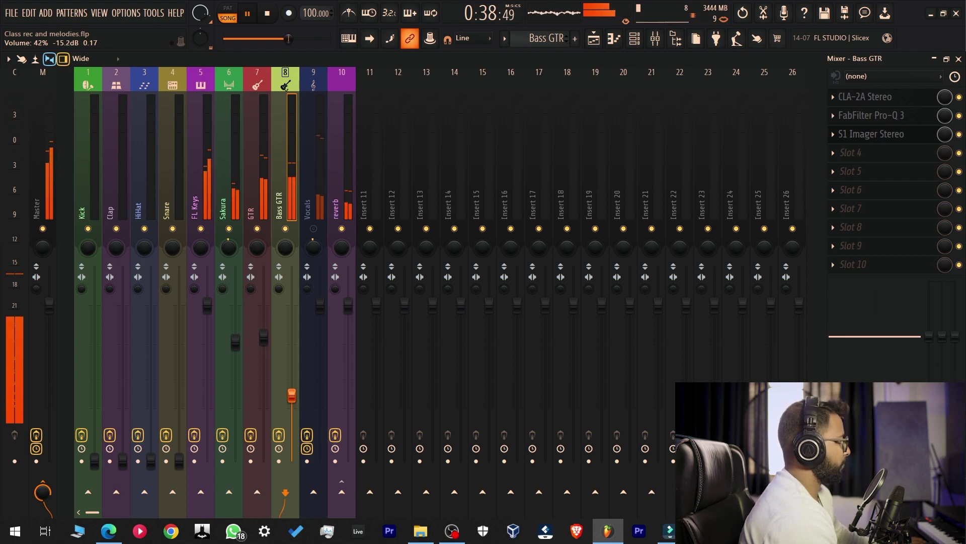
pyautogui.moveTo(292, 381); pyautogui.dragTo(292, 394)
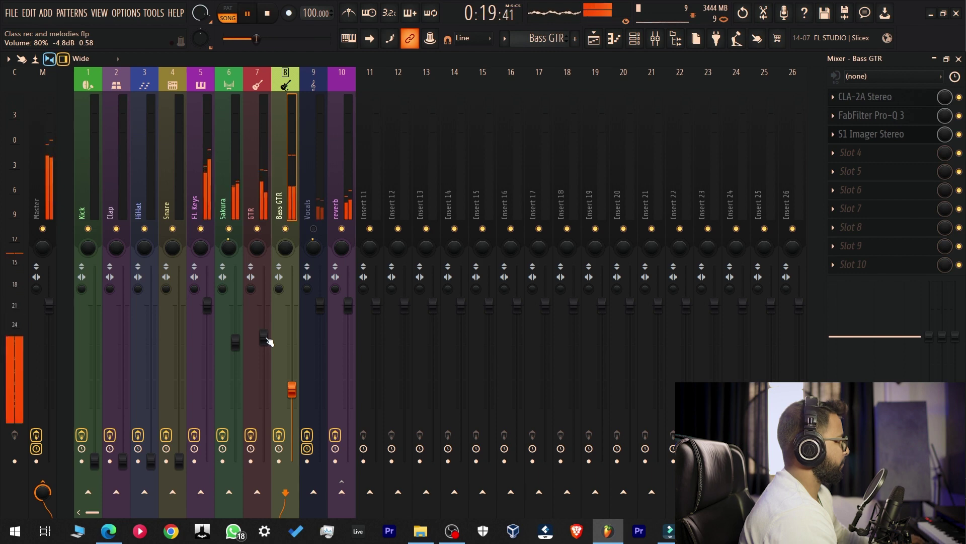
pyautogui.hotkey('ctrl', 's')
# Step: Fine-tune the guitar balance during playback, setting GTR to about -4.4 dB and Bass GTR to about -12.8 dB
pyautogui.click(264, 338)
pyautogui.moveTo(264, 337); pyautogui.dragTo(264, 335)
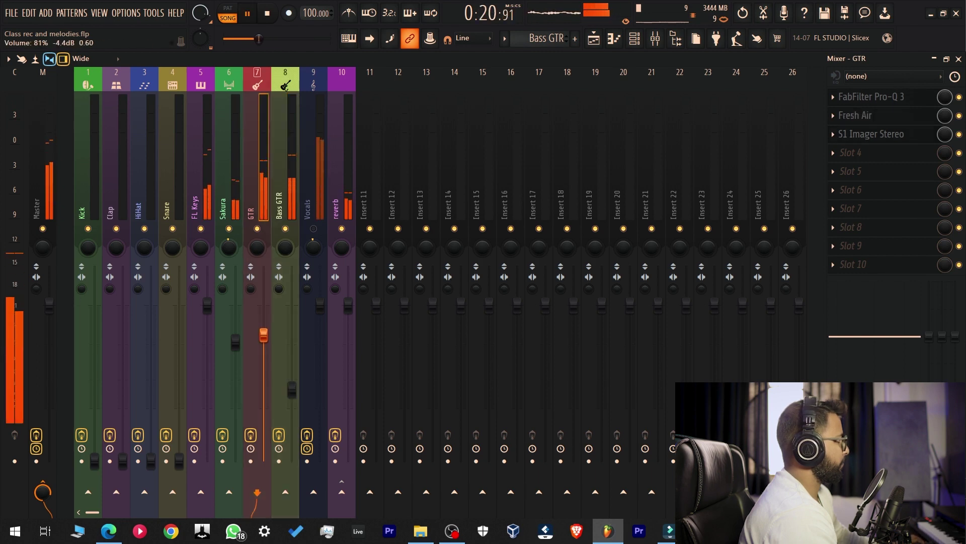
pyautogui.moveTo(291, 389); pyautogui.dragTo(292, 384)
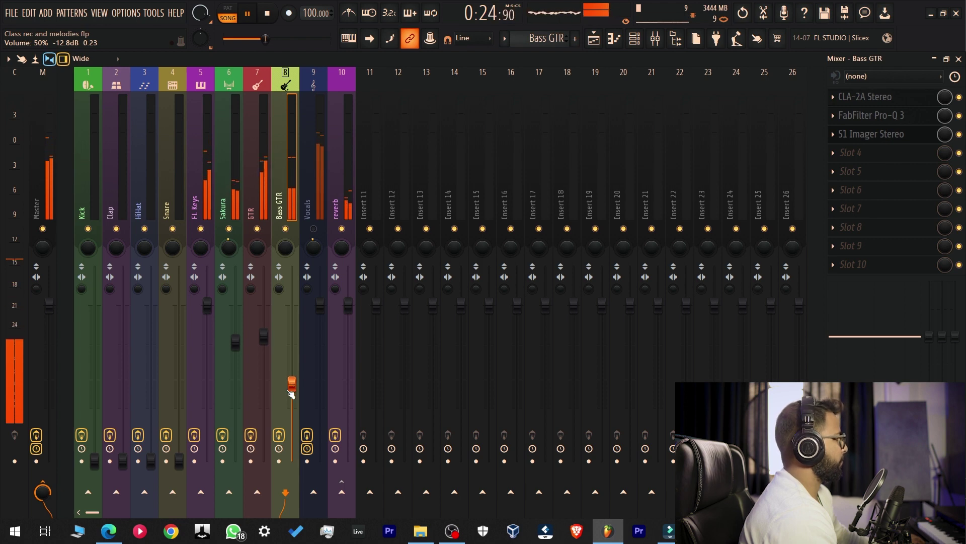
# Step: Recheck the Sakura level during playback and bring in the drums, raising Kick to about -1.8 dB and Clap to about -3.5 dB
pyautogui.moveTo(236, 343); pyautogui.dragTo(236, 343)
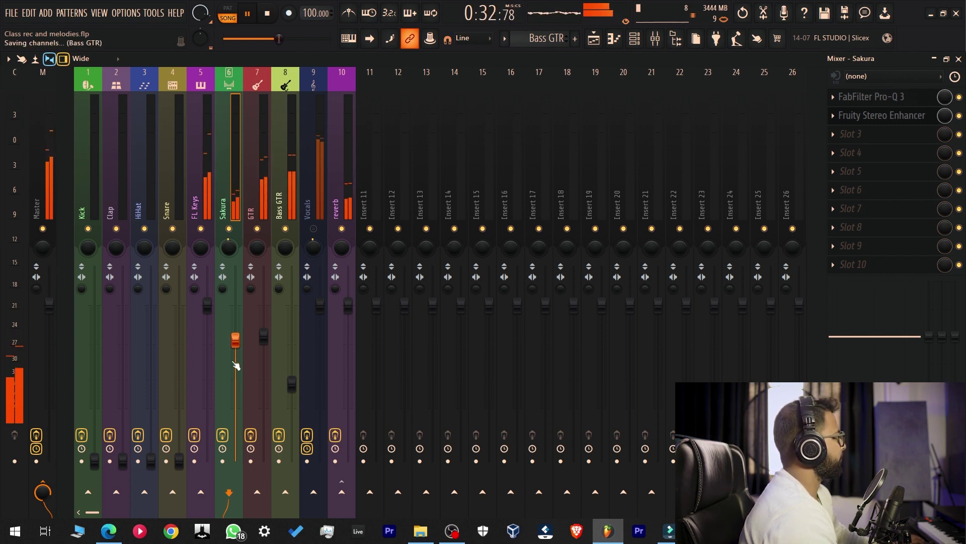
pyautogui.moveTo(95, 460); pyautogui.dragTo(98, 323)
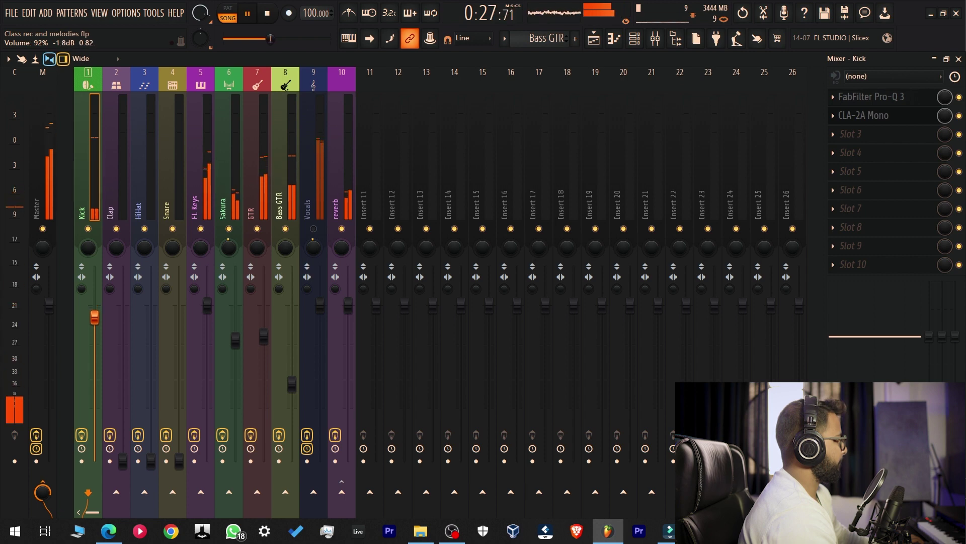
pyautogui.moveTo(123, 461); pyautogui.dragTo(123, 329)
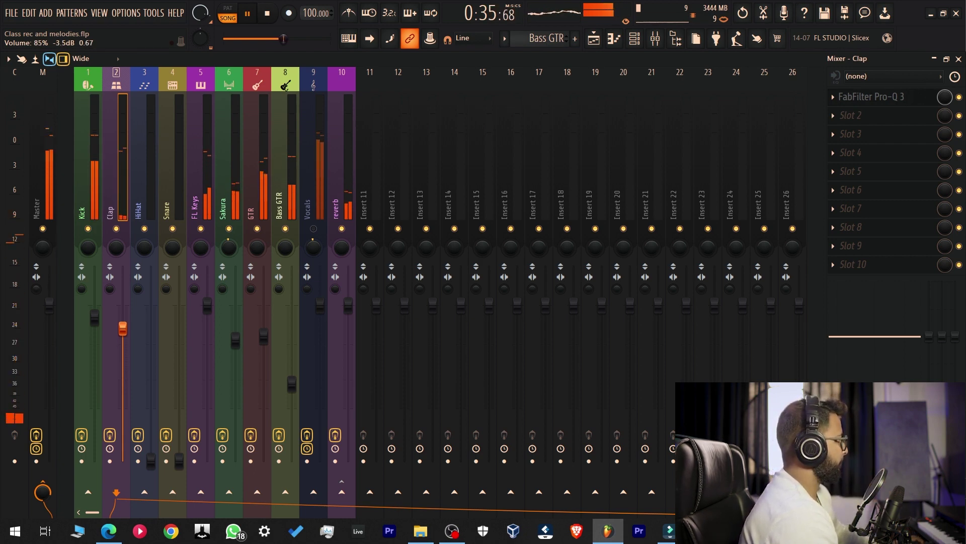
# Step: Bring in the remaining drums during playback, setting HiHat to about -4.7 dB and Snare to about -4.6 dB
pyautogui.moveTo(151, 461); pyautogui.dragTo(151, 349)
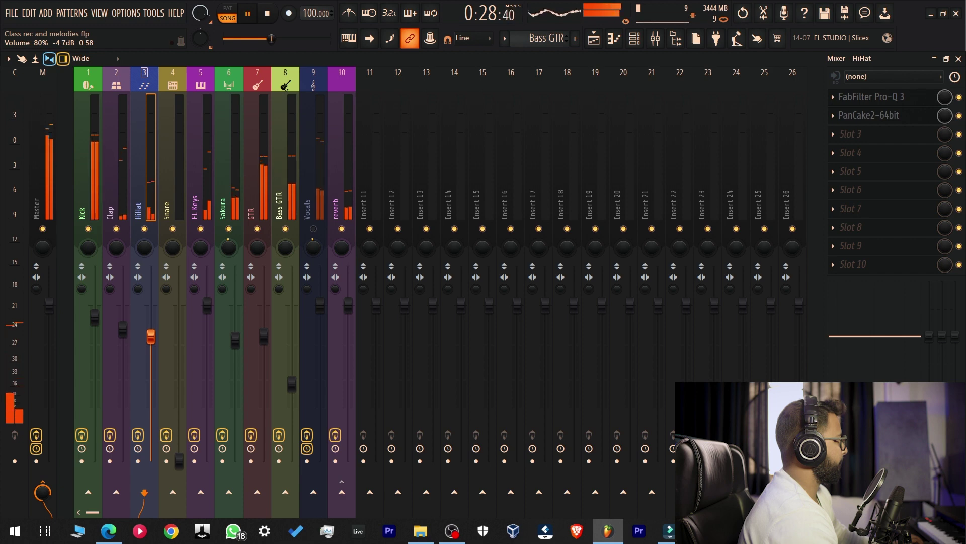
pyautogui.moveTo(178, 460); pyautogui.dragTo(178, 361)
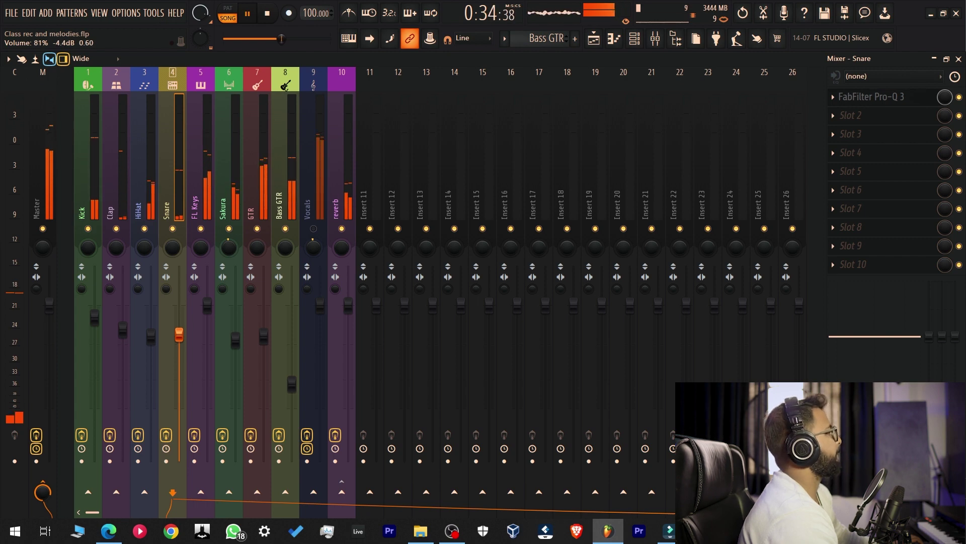
pyautogui.moveTo(179, 338); pyautogui.dragTo(178, 337)
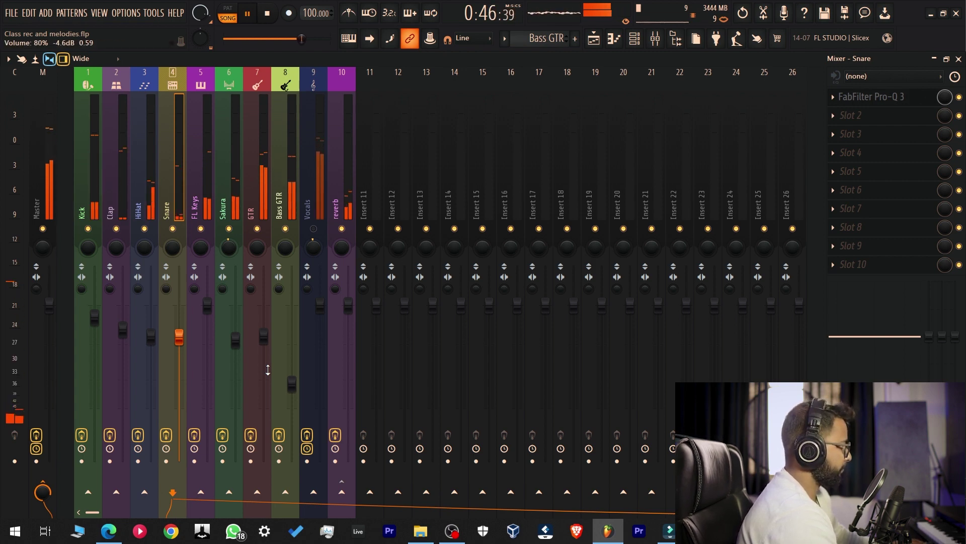
# Step: Replay the instrumental section several times to judge the balance between the drums and the melodic channels
pyautogui.press('space')
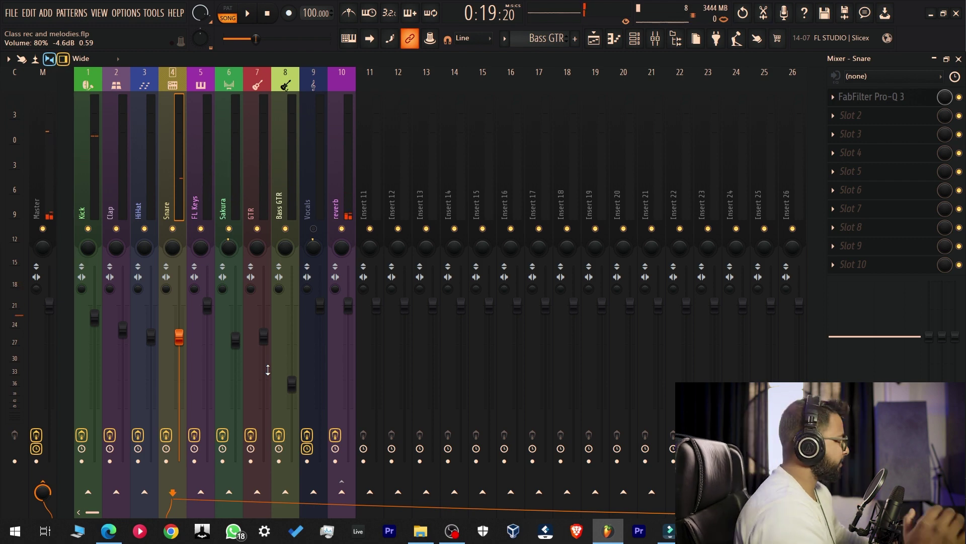
pyautogui.press('space')
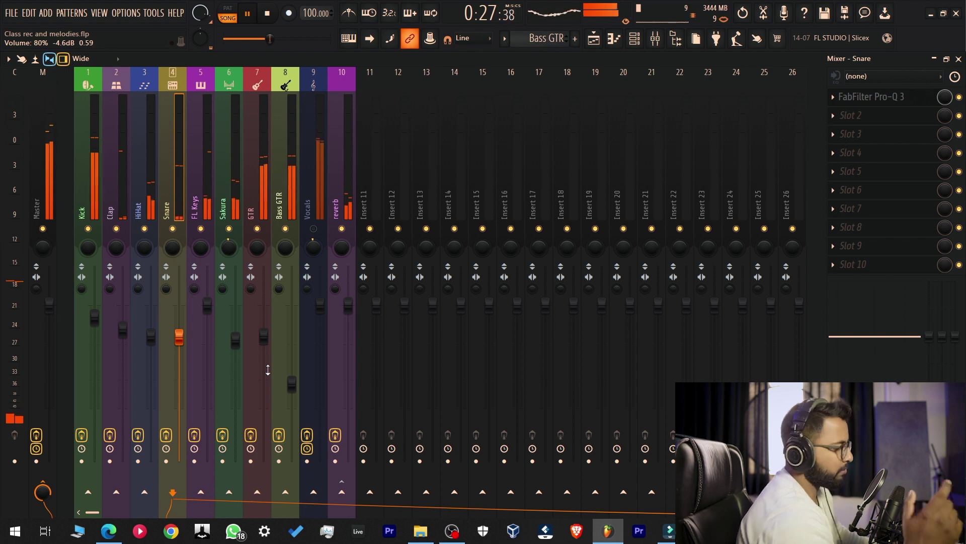
pyautogui.press('space')
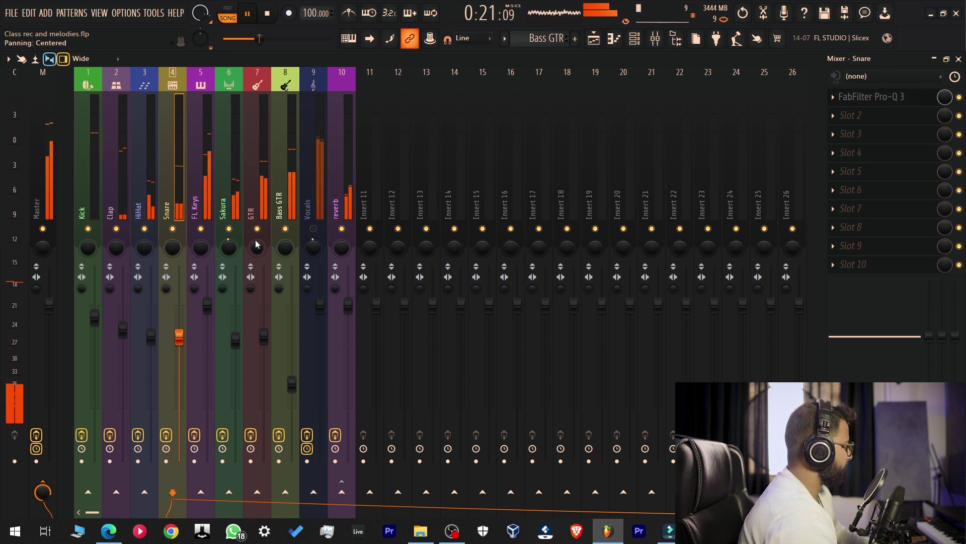
pyautogui.press('space')
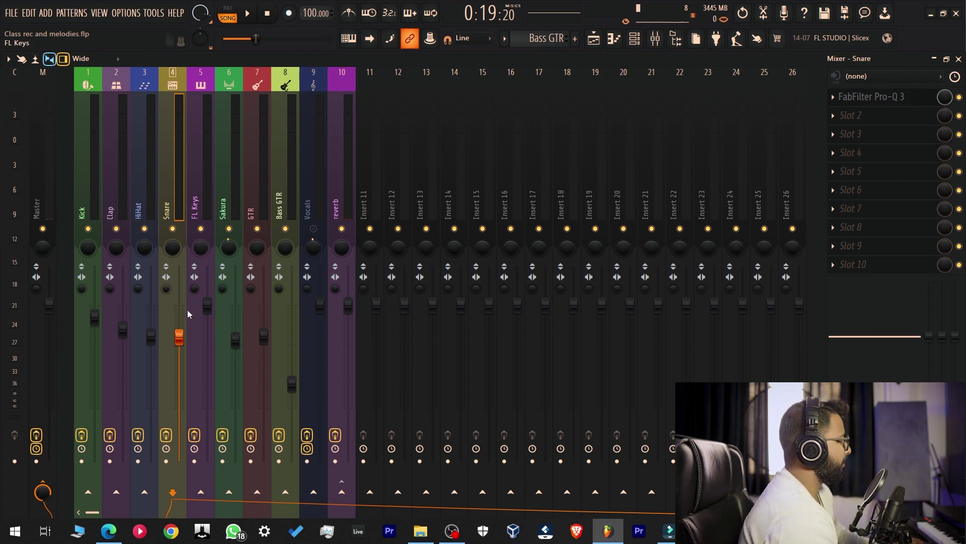
pyautogui.press('space')
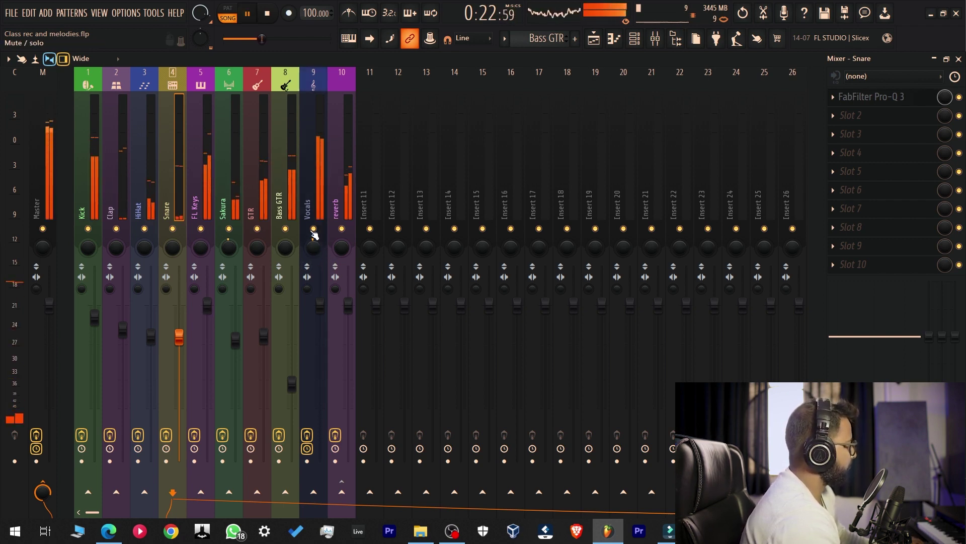
# Step: Save the project, stop playback and solo the Vocals channel together with its reverb channel
pyautogui.hotkey('ctrl', 's')
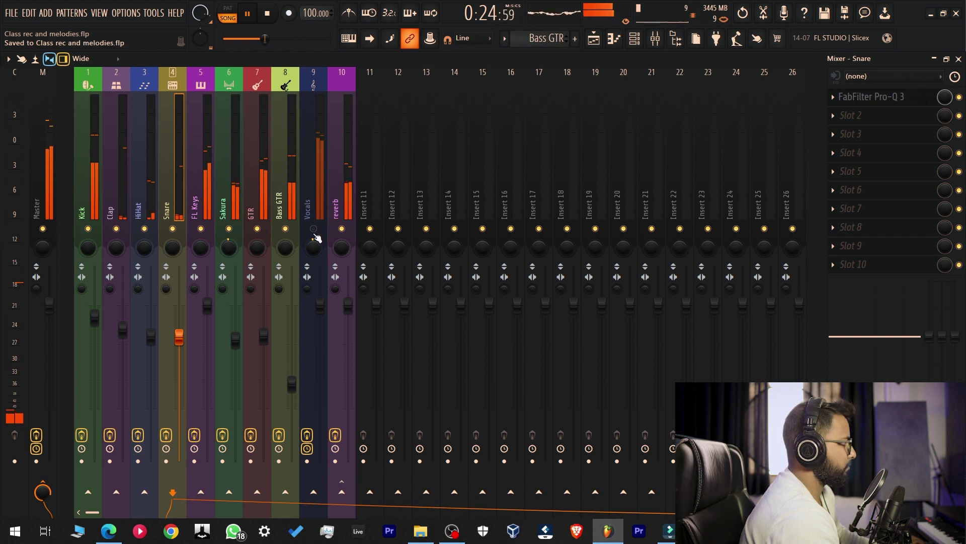
pyautogui.click(316, 173)
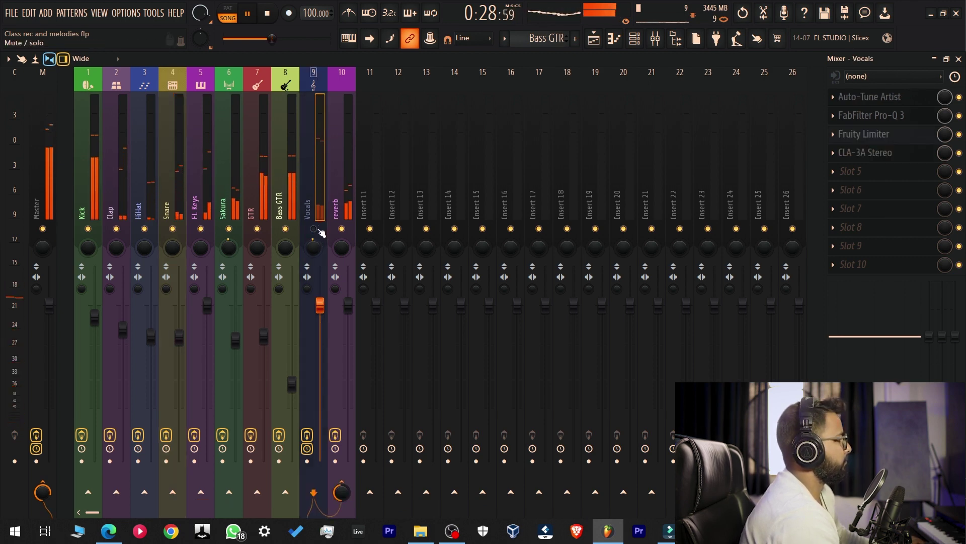
pyautogui.press('space')
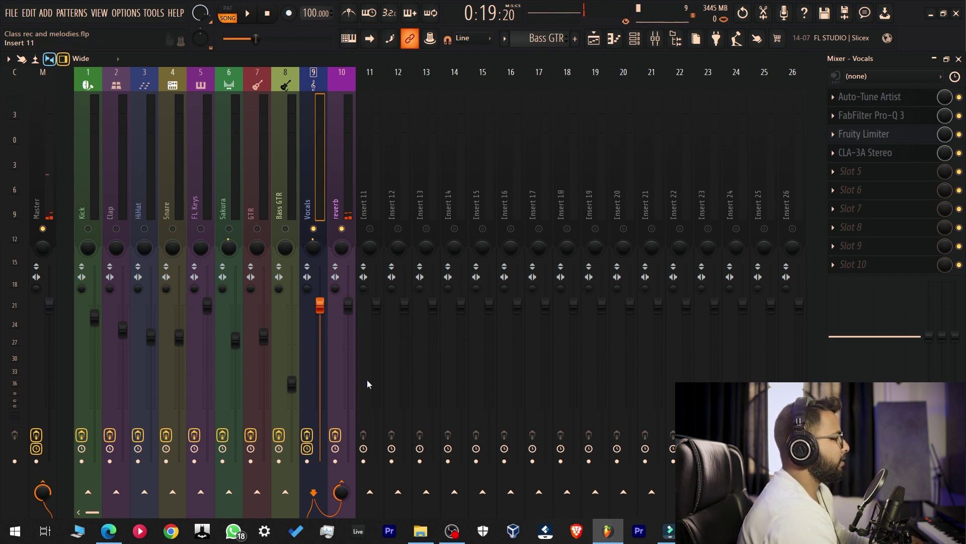
pyautogui.click(338, 212)
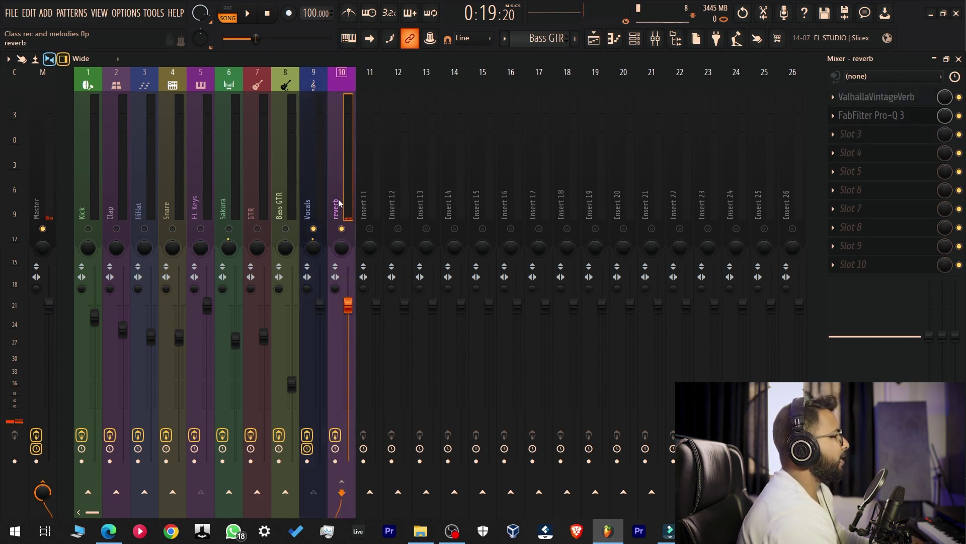
pyautogui.click(296, 197)
pyautogui.click(312, 190)
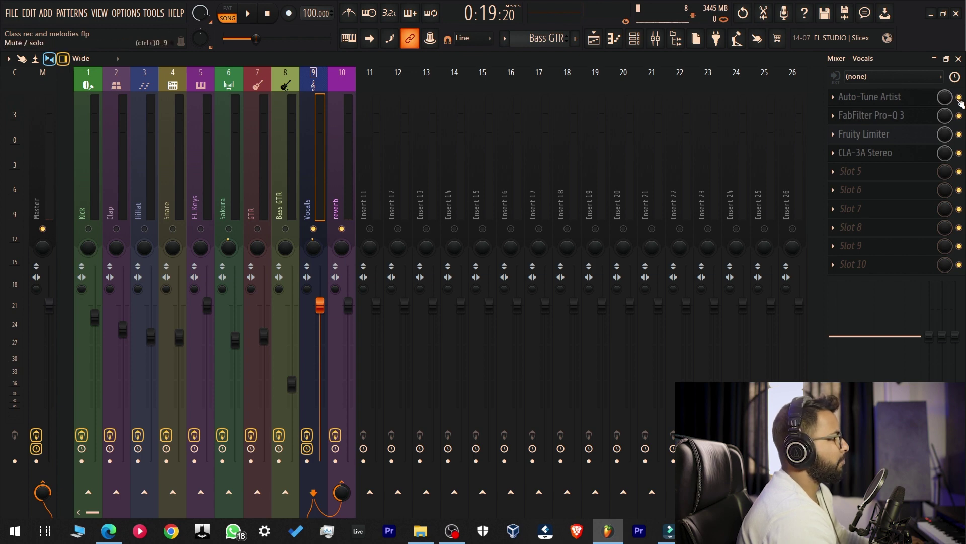
# Step: Play the dry vocal with all four Vocals effects bypassed and its send to the reverb channel turned down
pyautogui.press('space')
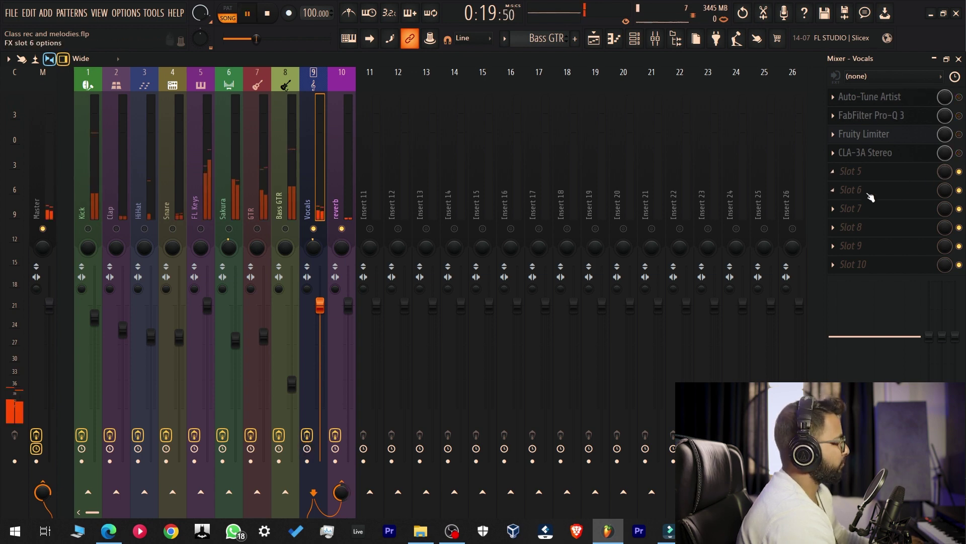
pyautogui.hotkey('ctrl', 's')
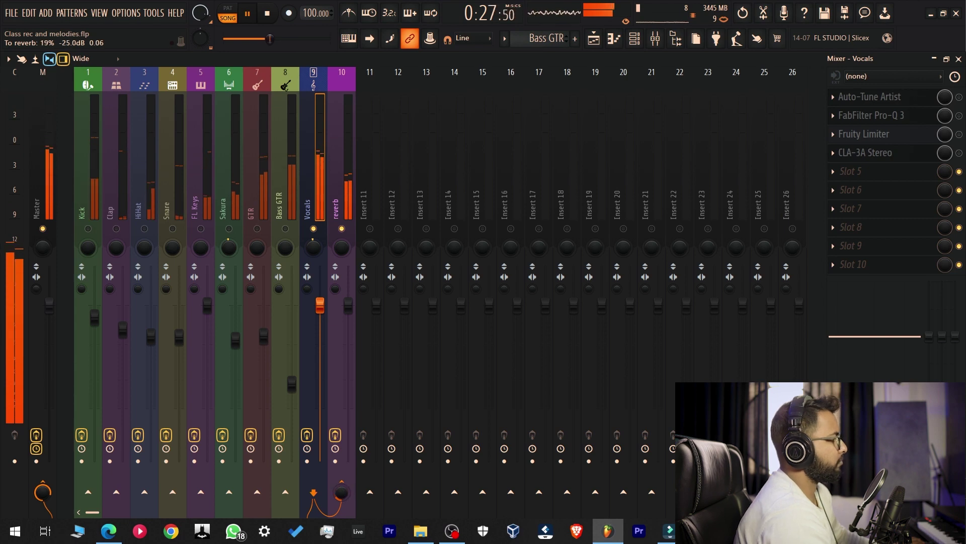
pyautogui.press('space')
pyautogui.press('space')
pyautogui.press('space')
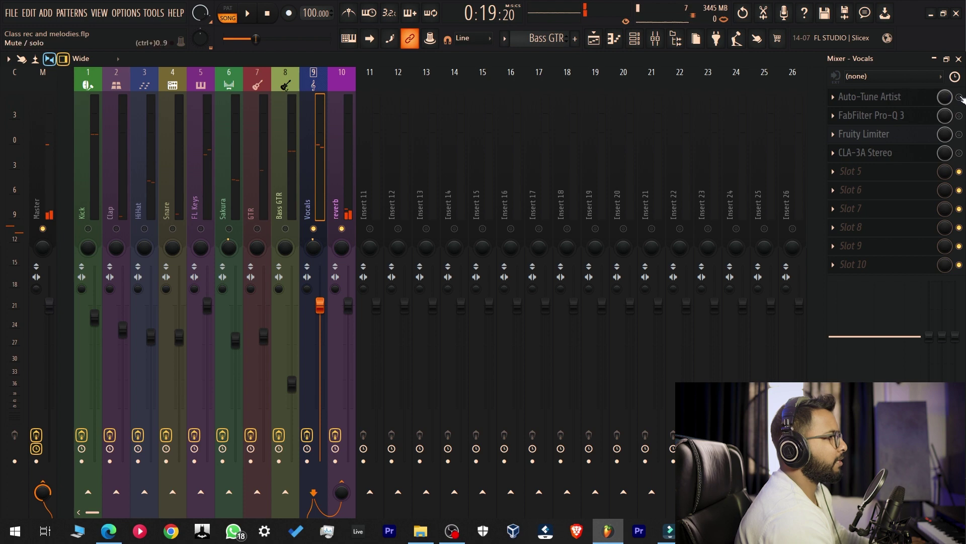
# Step: Enable Auto-Tune Artist on the Vocals channel, review its key, scale and retune settings, and save the project
pyautogui.click(870, 96)
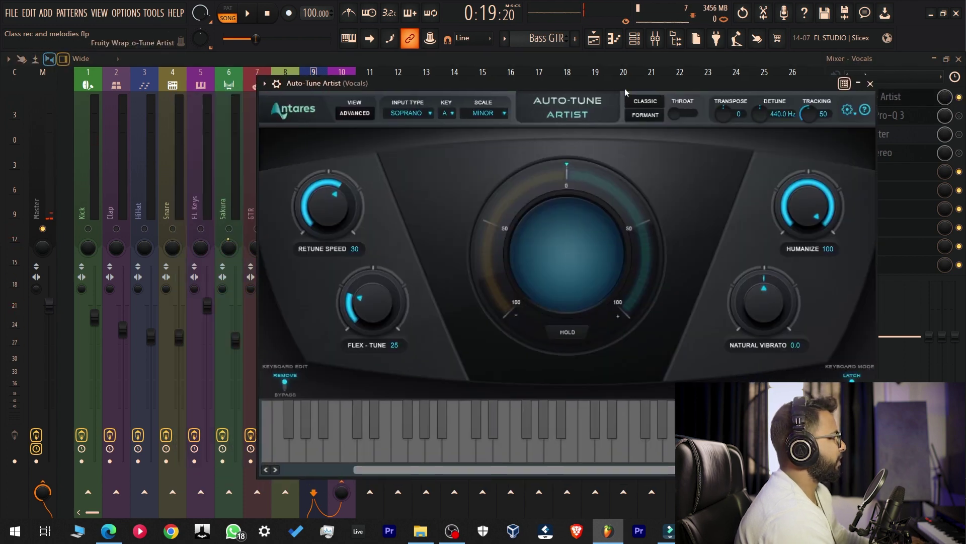
pyautogui.moveTo(624, 89); pyautogui.dragTo(512, 87)
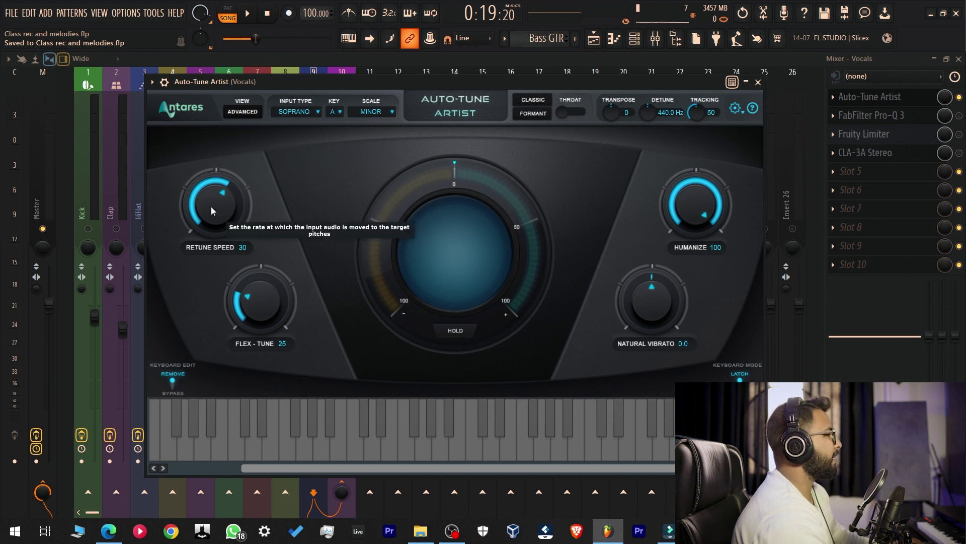
pyautogui.moveTo(408, 81); pyautogui.dragTo(446, 79)
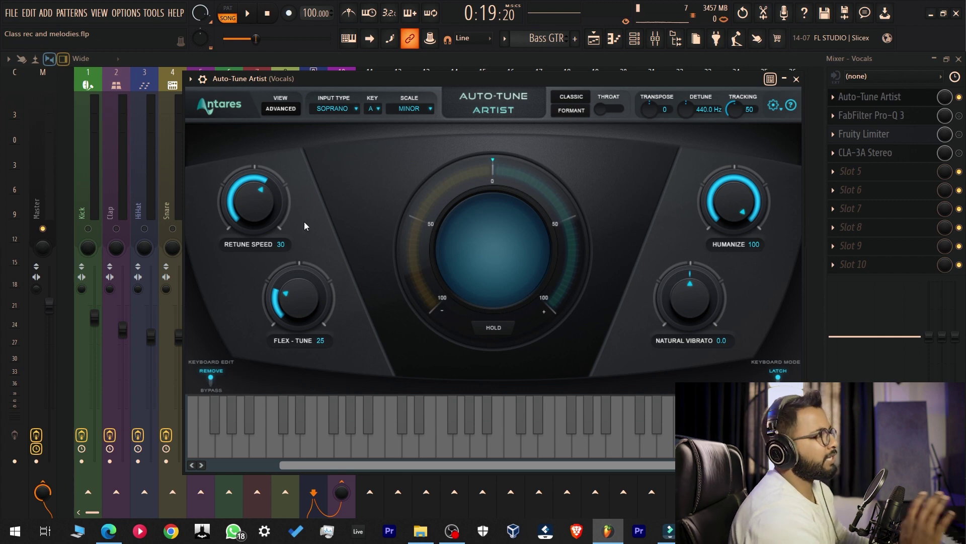
pyautogui.hotkey('ctrl', 's')
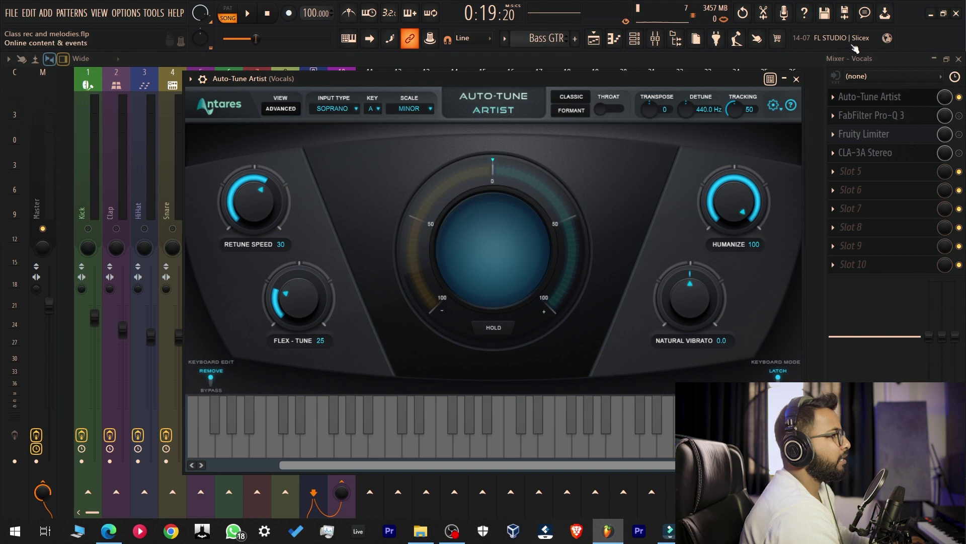
pyautogui.click(797, 79)
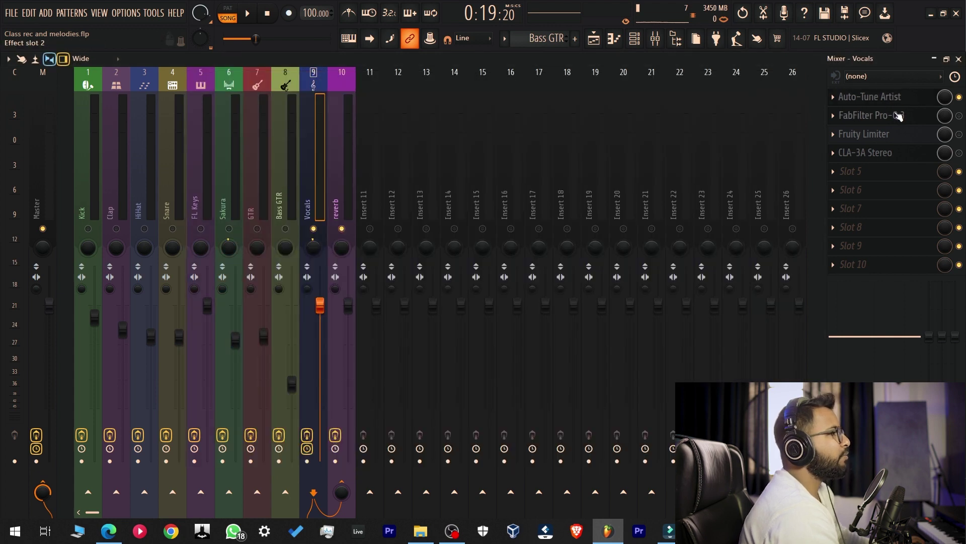
# Step: Enable FabFilter Pro-Q 3 on the Vocals channel, inspect its existing EQ bands, and save the project
pyautogui.click(899, 115)
pyautogui.click(959, 115)
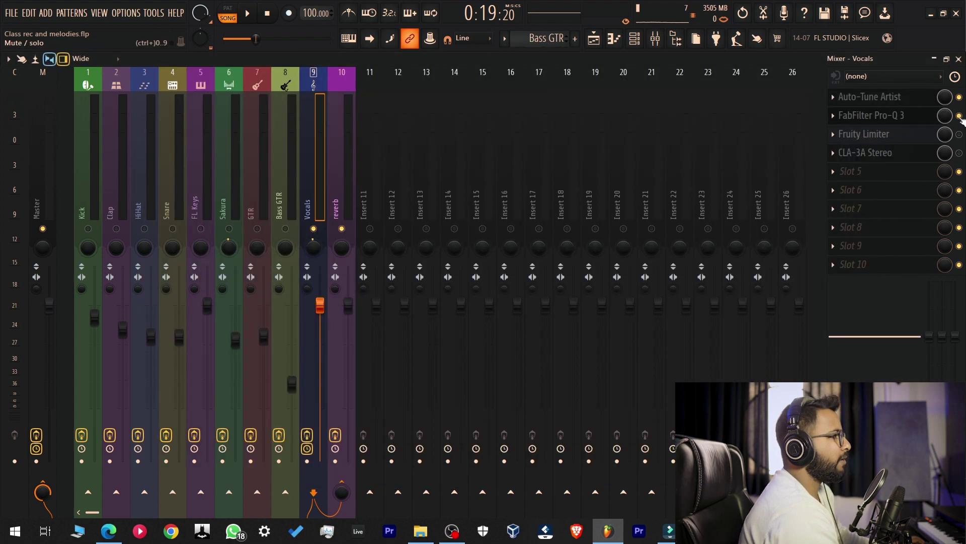
pyautogui.click(904, 118)
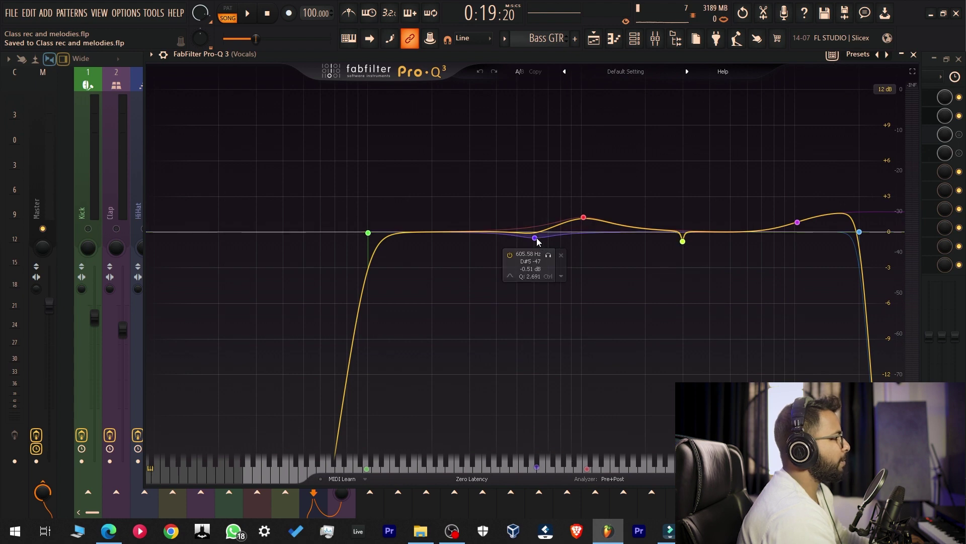
pyautogui.hotkey('ctrl', 's')
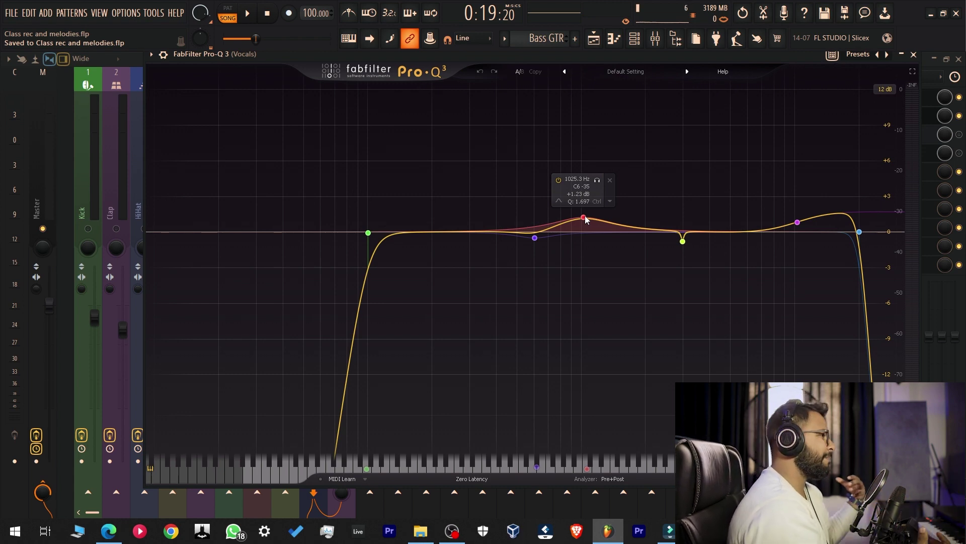
# Step: Add a bell band to the vocal EQ and sweep it during playback, boosting about 12 dB at about 240 Hz with a Q of about 6.4
pyautogui.moveTo(455, 231); pyautogui.dragTo(452, 113)
pyautogui.press('space')
pyautogui.press('space')
pyautogui.moveTo(499, 411); pyautogui.dragTo(504, 431)
pyautogui.moveTo(452, 114)
pyautogui.mouseDown()
pyautogui.moveTo(450, 88)
pyautogui.moveTo(434, 107)
pyautogui.moveTo(467, 112)
pyautogui.mouseUp()
pyautogui.press('space')
pyautogui.moveTo(499, 431); pyautogui.dragTo(500, 451)
pyautogui.moveTo(474, 105); pyautogui.dragTo(462, 123)
pyautogui.press('space')
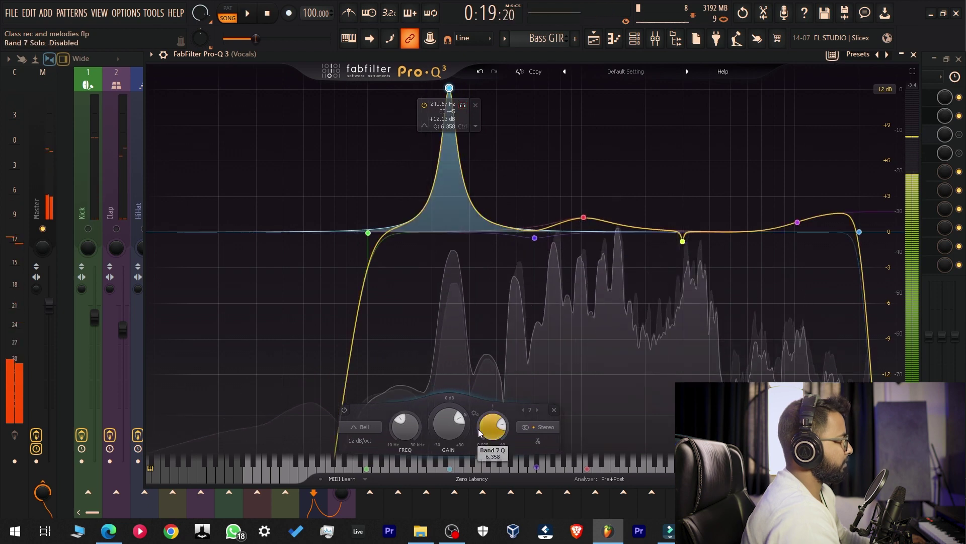
# Step: Turn the new vocal EQ band into a narrow cut with a gain of -3 dB and a Q of about 15.3, and save the project
pyautogui.doubleClick(442, 433)
pyautogui.write('-3')
pyautogui.press('Return')
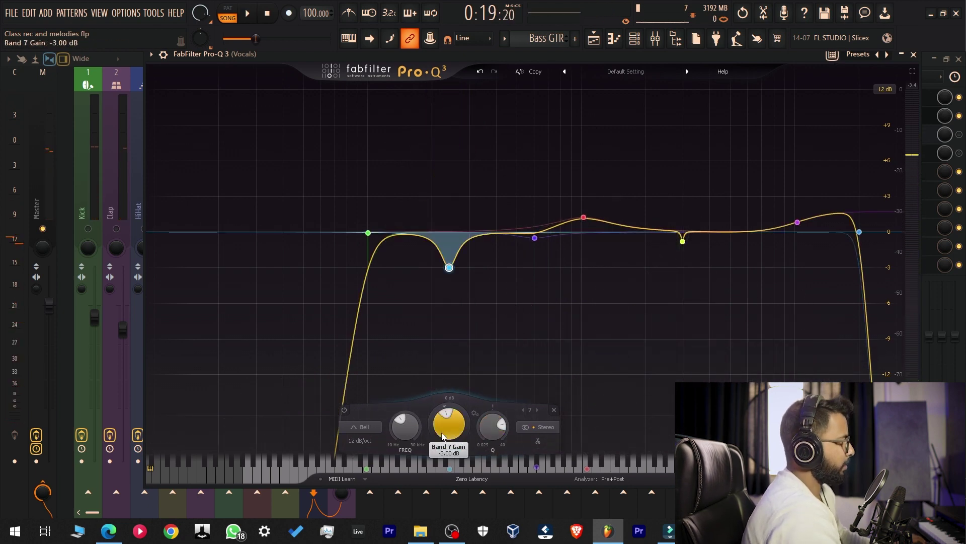
pyautogui.press('space')
pyautogui.moveTo(490, 420)
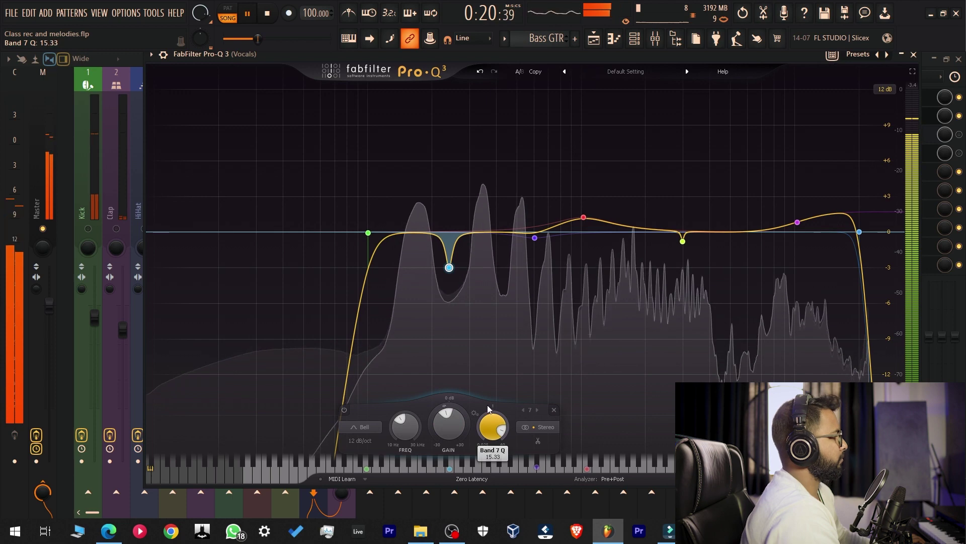
pyautogui.moveTo(683, 282)
pyautogui.hotkey('ctrl', 's')
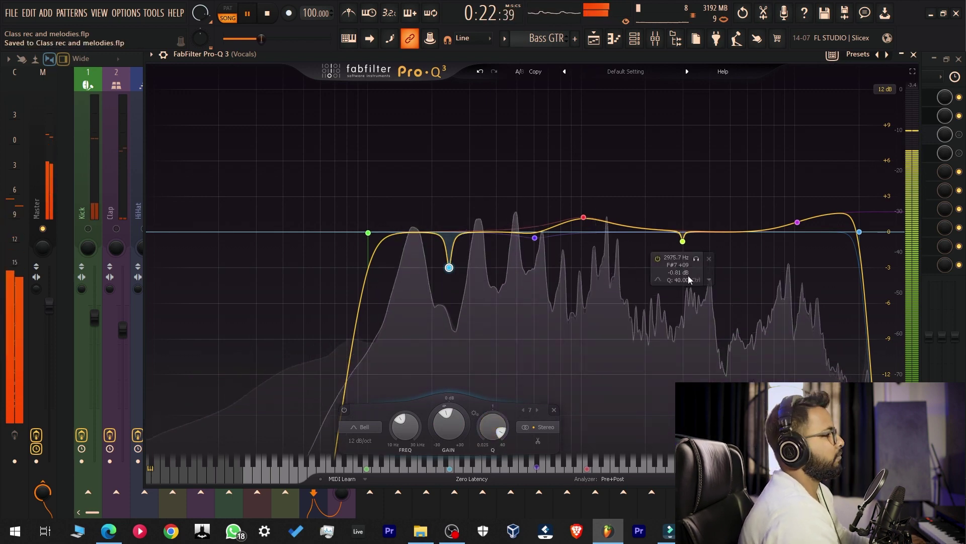
pyautogui.click(913, 54)
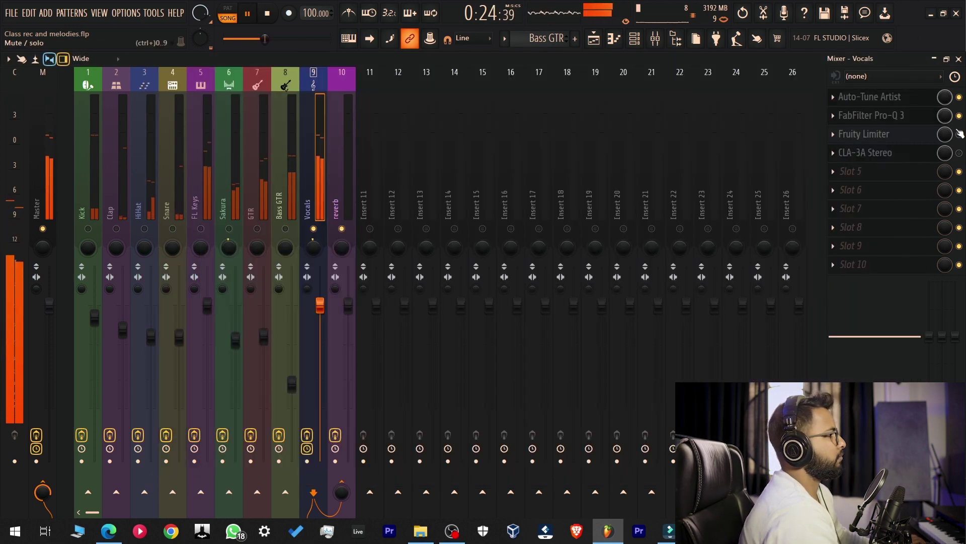
# Step: Compare the soloed vocal during playback with FabFilter Pro-Q 3 bypassed and enabled
pyautogui.press('space')
pyautogui.click(960, 117)
pyautogui.press('space')
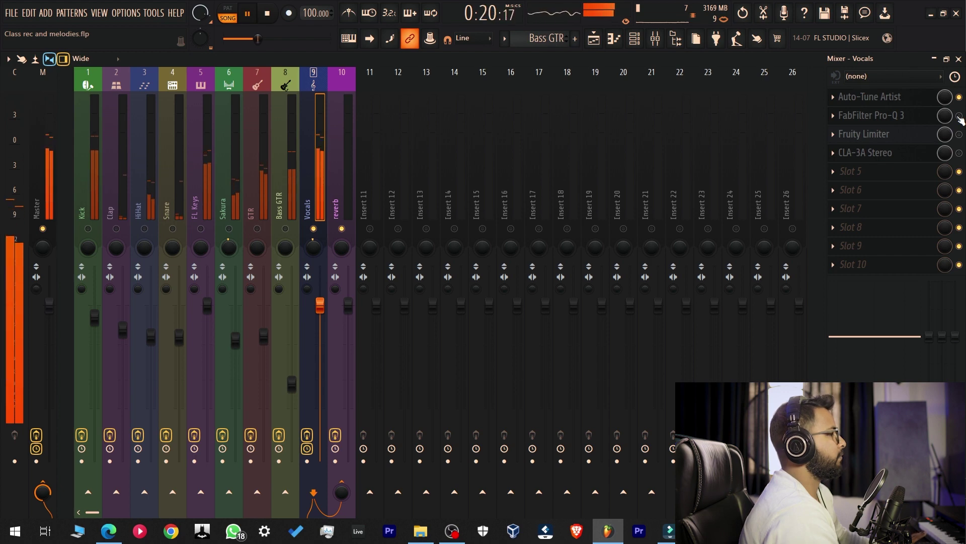
pyautogui.hotkey('ctrl', 's')
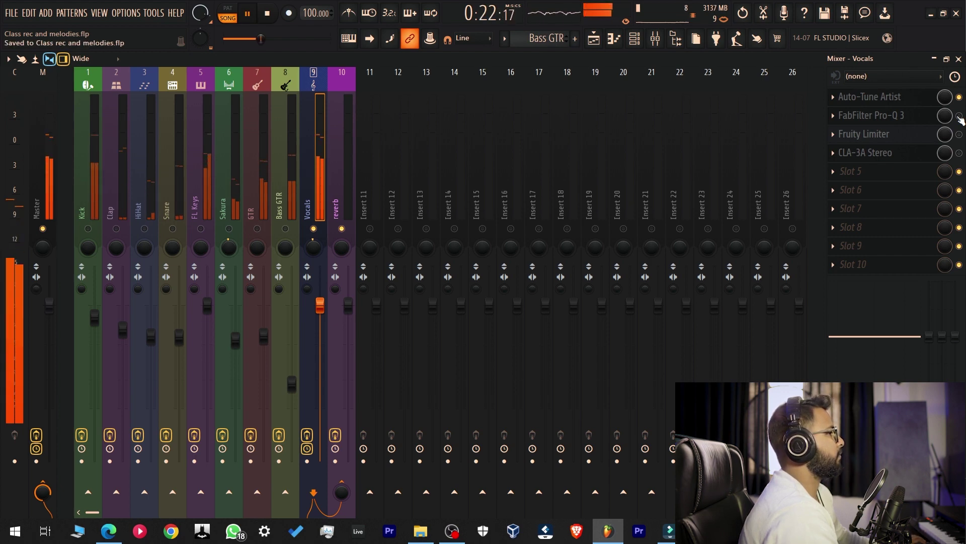
pyautogui.press('space')
pyautogui.press('space')
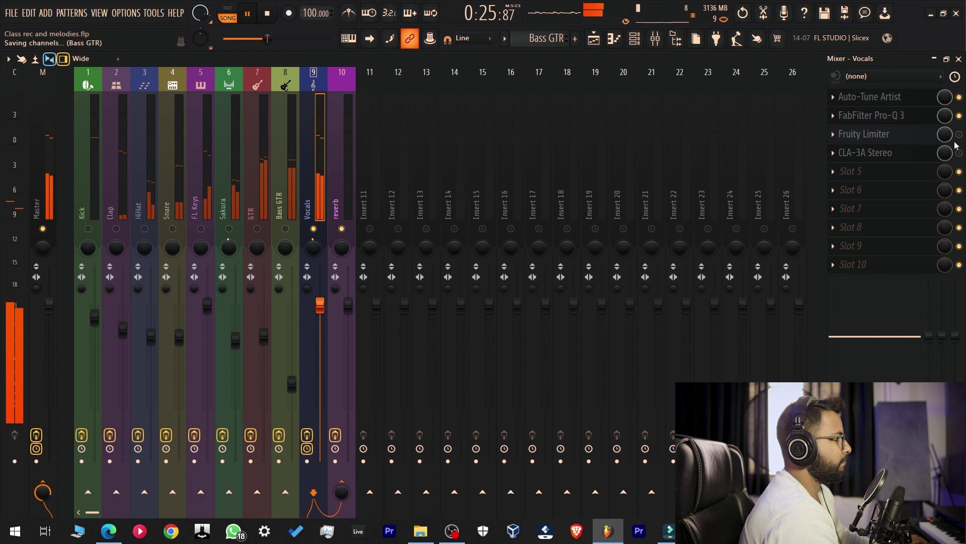
# Step: Enable Fruity Limiter on the Vocals channel, review its compressor ratio and release settings, and save the project
pyautogui.press('space')
pyautogui.click(876, 134)
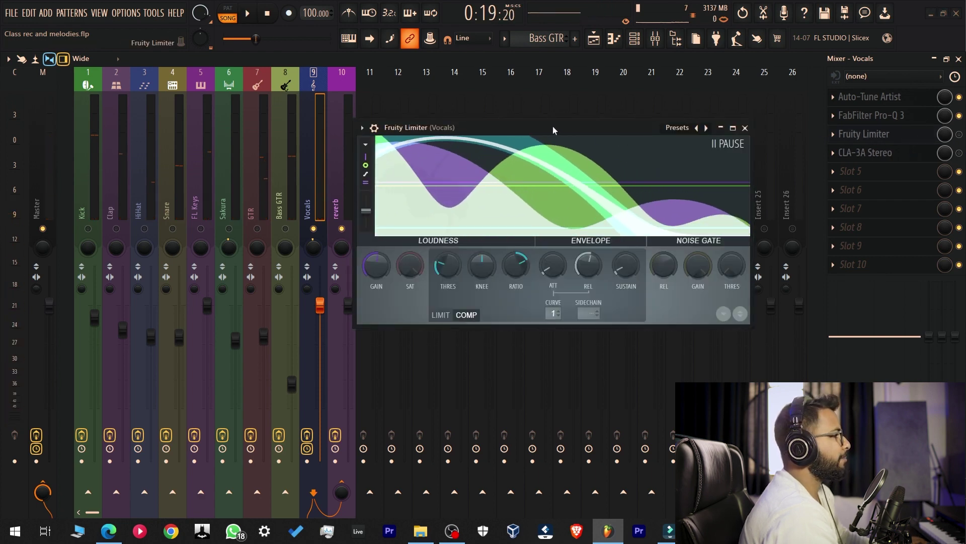
pyautogui.moveTo(553, 126); pyautogui.dragTo(530, 131)
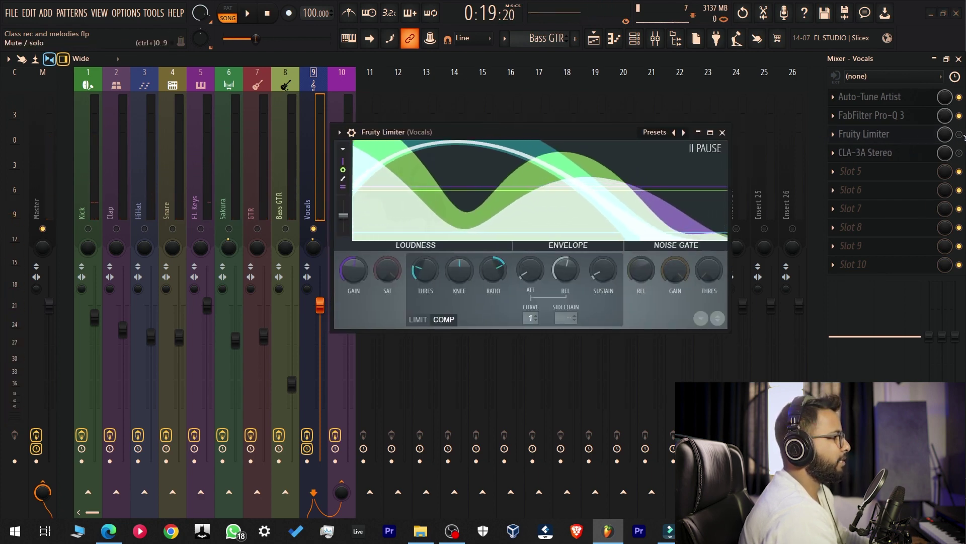
pyautogui.moveTo(554, 134); pyautogui.dragTo(624, 131)
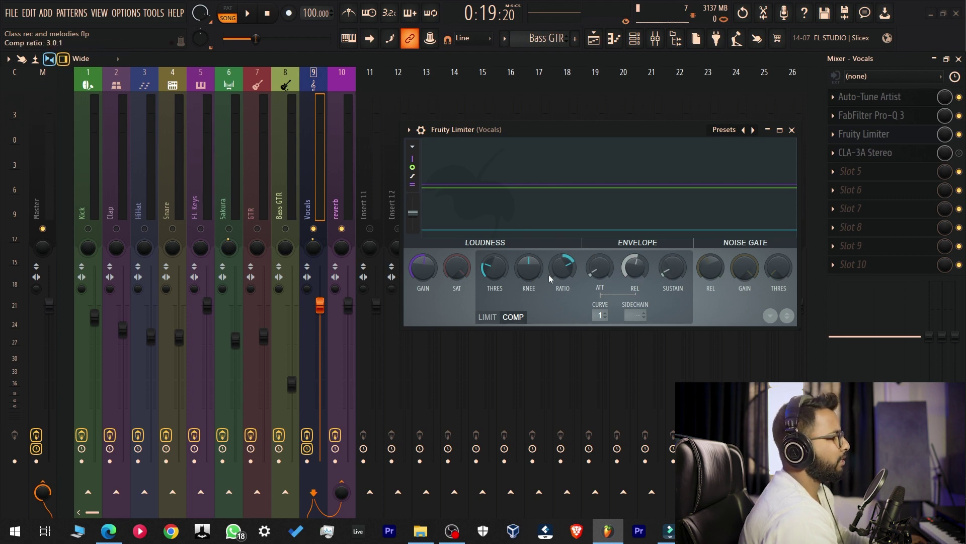
pyautogui.hotkey('ctrl', 's')
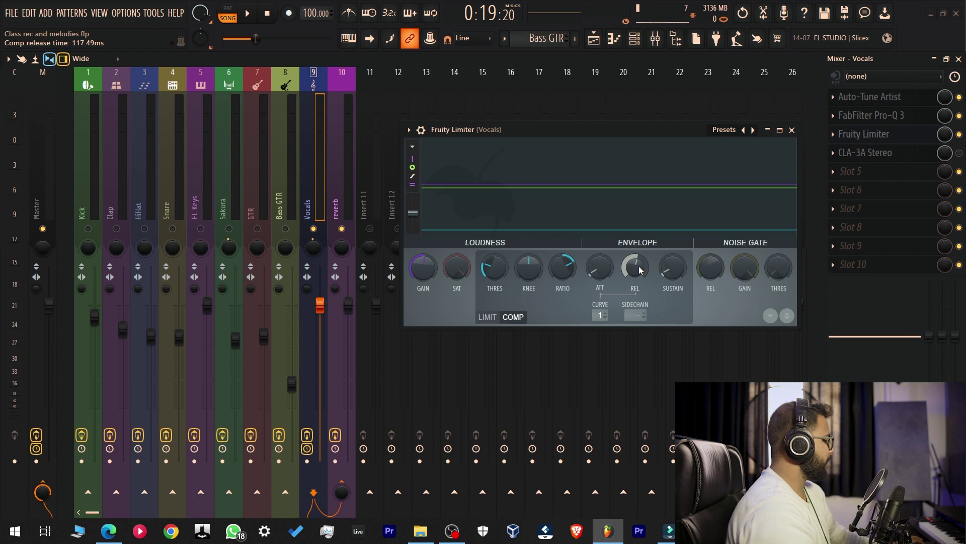
# Step: Compare the soloed vocal during playback with Fruity Limiter bypassed and enabled, leaving it enabled, and save the project
pyautogui.press('space')
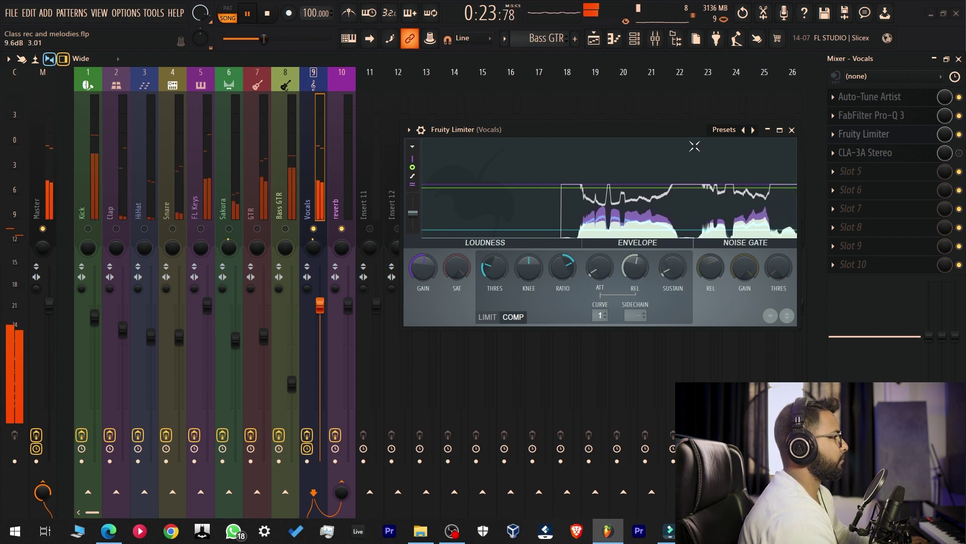
pyautogui.click(792, 130)
pyautogui.click(960, 135)
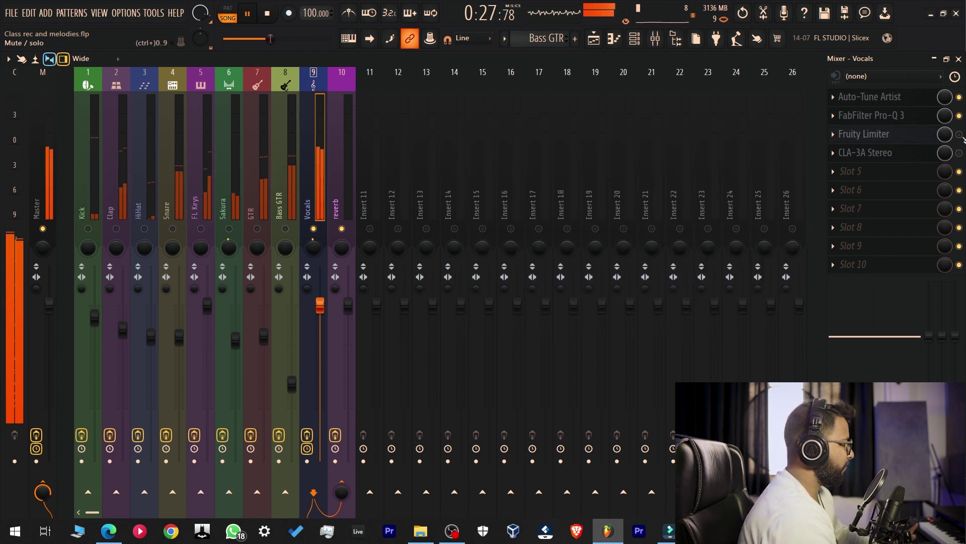
pyautogui.click(959, 134)
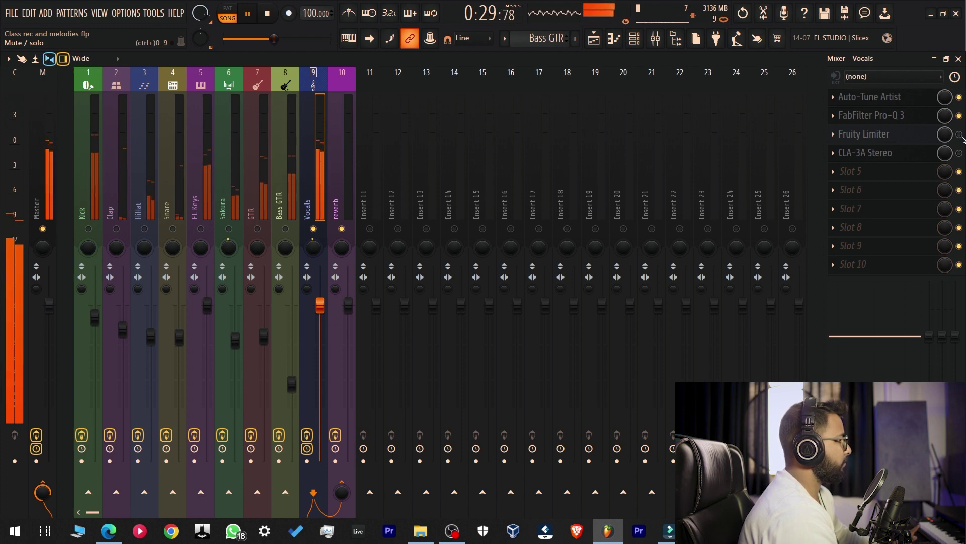
pyautogui.hotkey('ctrl', 's')
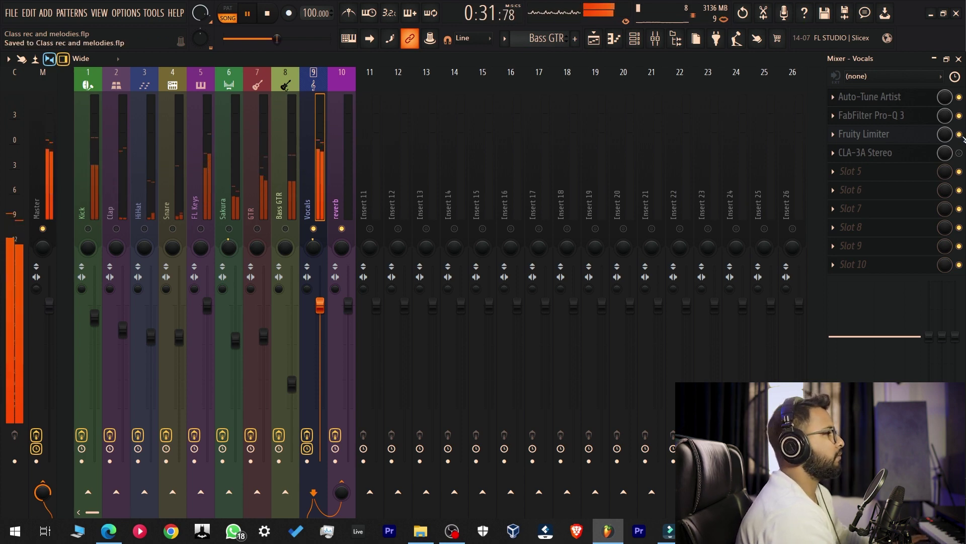
pyautogui.press('space')
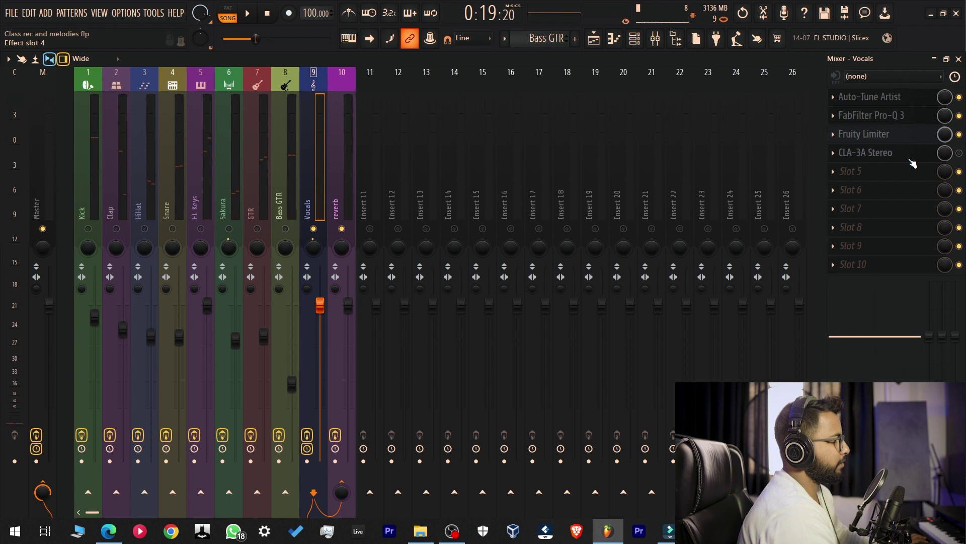
# Step: Enable CLA-3A Stereo on the Vocals channel, audition it on the soloed vocal, and save the project
pyautogui.click(866, 153)
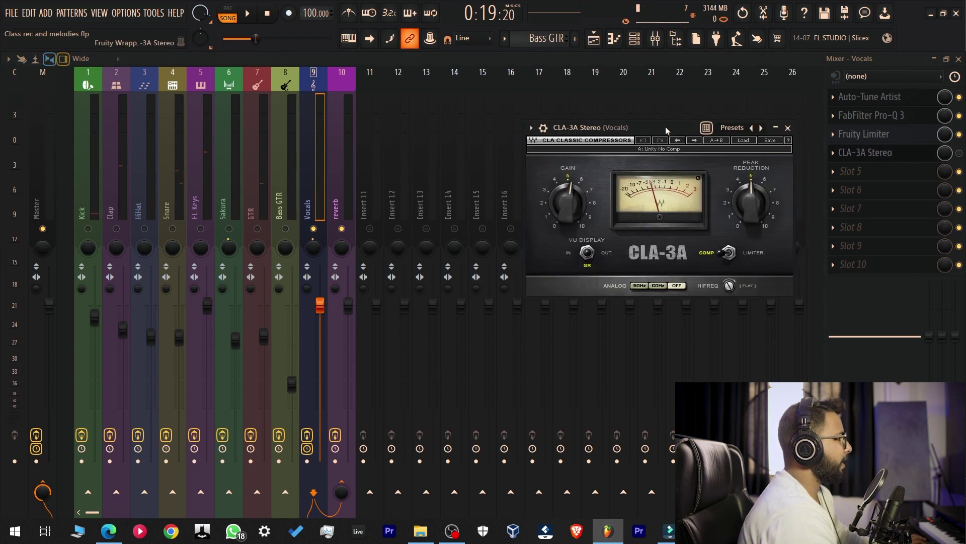
pyautogui.moveTo(666, 129); pyautogui.dragTo(586, 123)
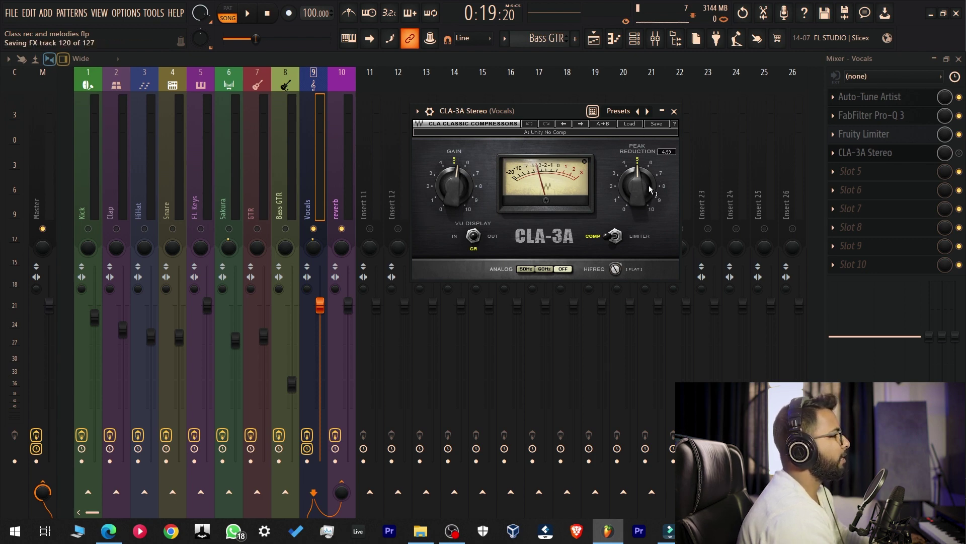
pyautogui.moveTo(586, 111); pyautogui.dragTo(634, 92)
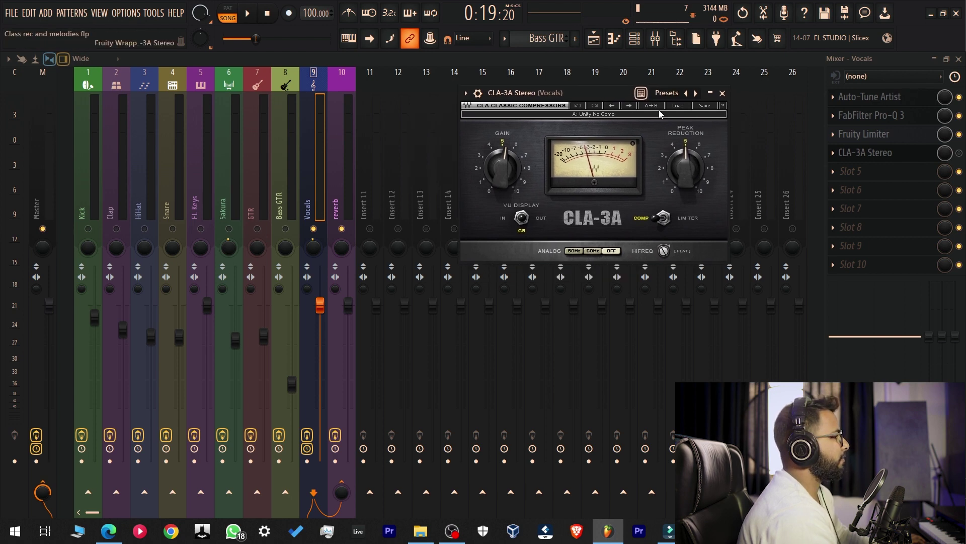
pyautogui.click(960, 153)
pyautogui.press('space')
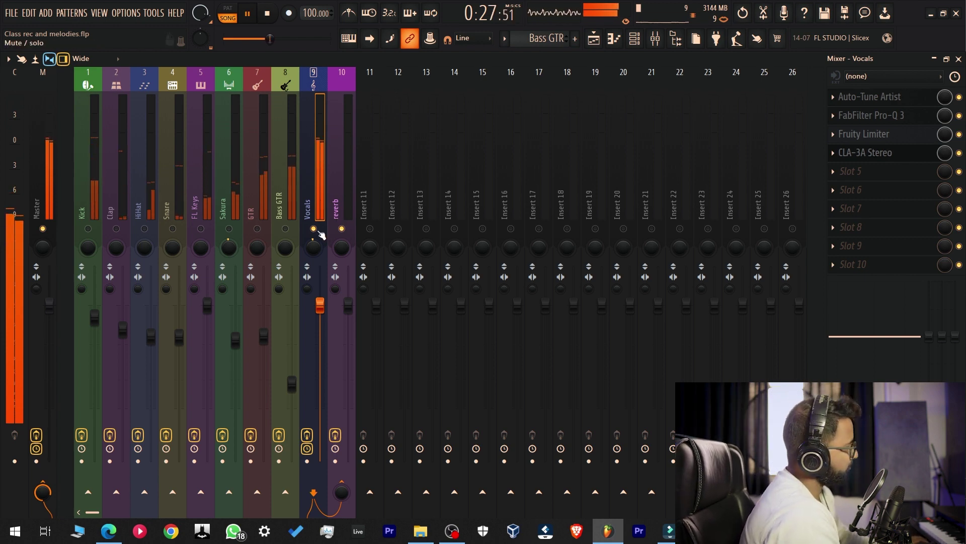
pyautogui.press('space')
pyautogui.hotkey('ctrl', 's')
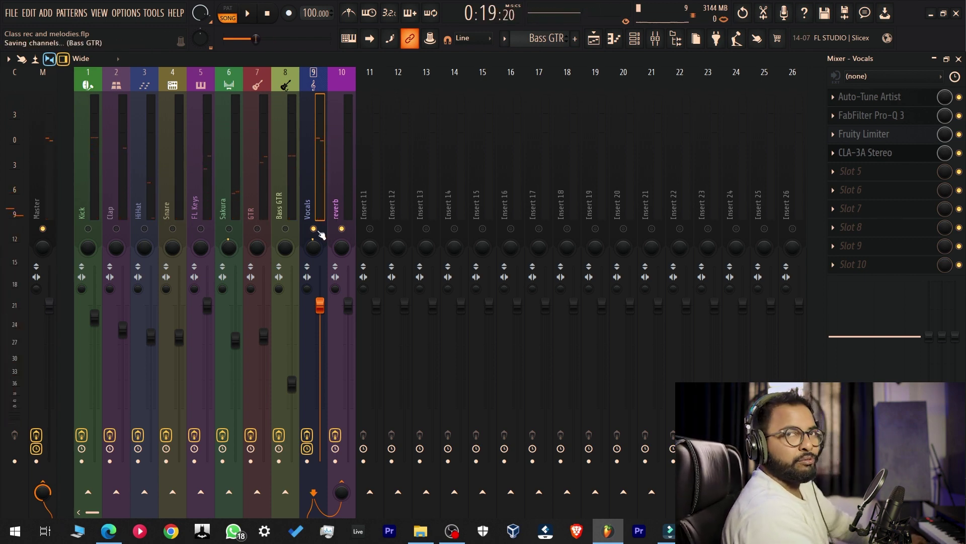
# Step: Add DeEsser Stereo to slot 5 of the Vocals channel, set its threshold to -28.9 dB during playback, and save the project
pyautogui.click(871, 177)
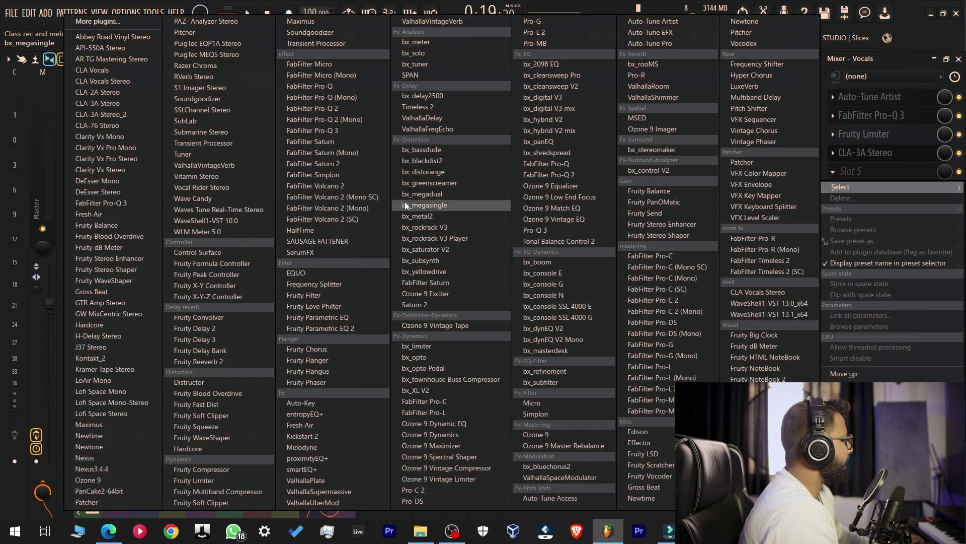
pyautogui.click(129, 193)
pyautogui.moveTo(153, 107); pyautogui.dragTo(592, 111)
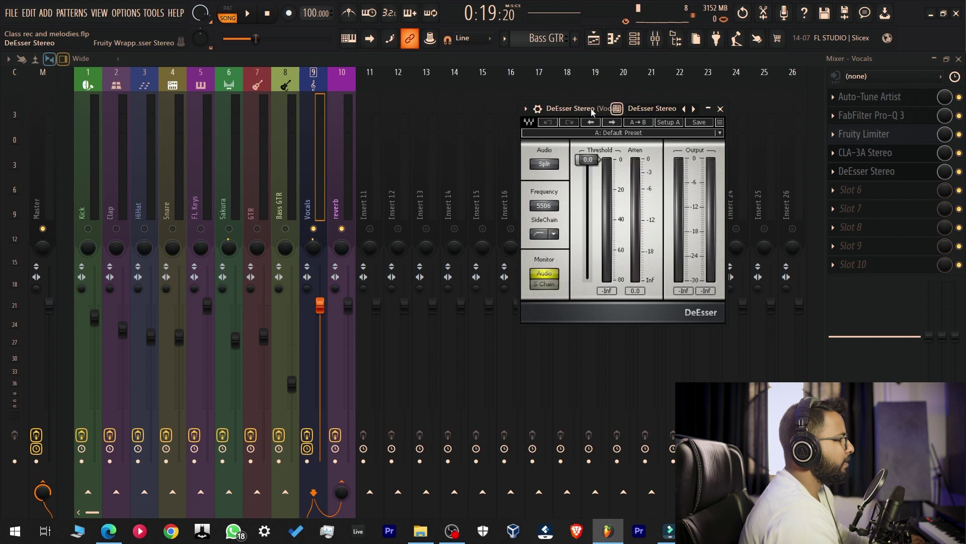
pyautogui.press('space')
pyautogui.moveTo(593, 167); pyautogui.dragTo(589, 203)
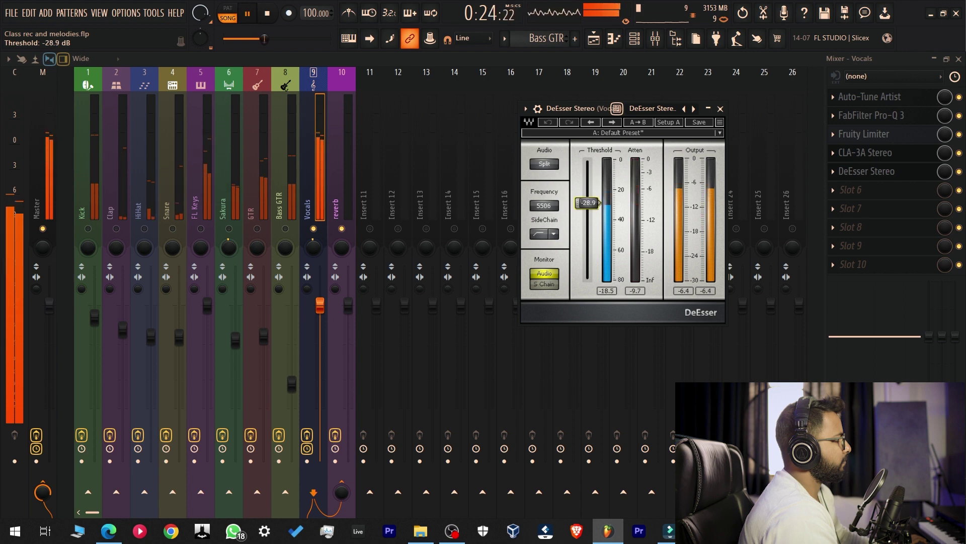
pyautogui.click(720, 109)
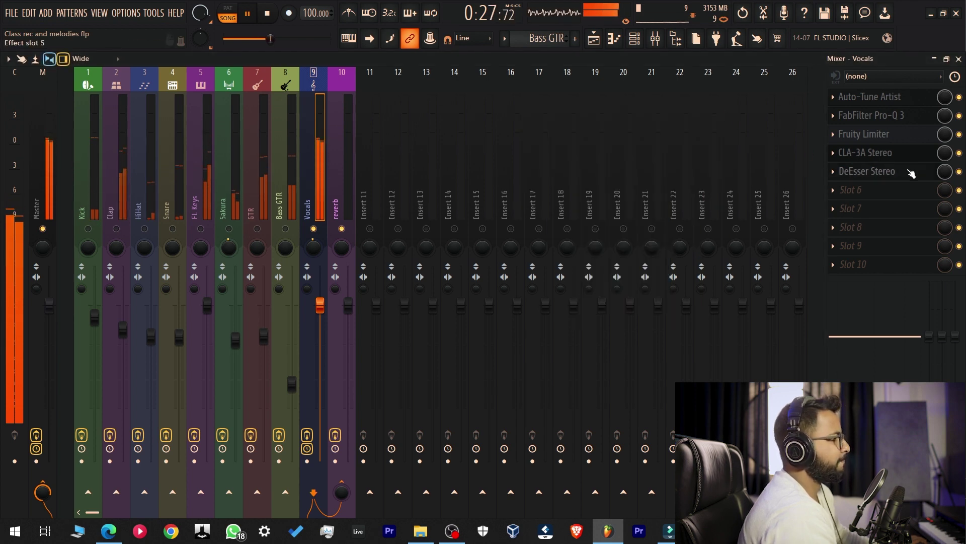
pyautogui.press('space')
pyautogui.hotkey('ctrl', 's')
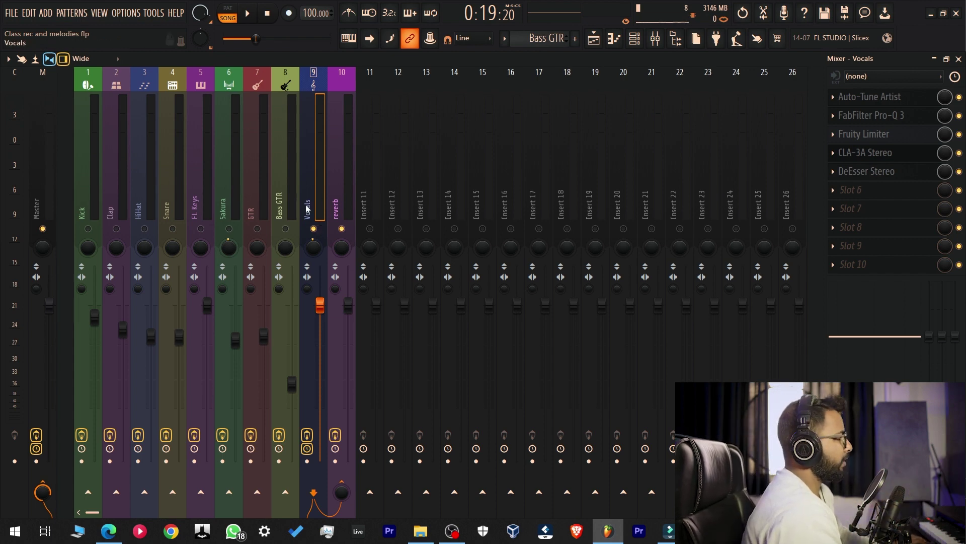
# Step: Unsolo the Vocals channel and play the full mix from an earlier position in the song
pyautogui.click(339, 210)
pyautogui.click(319, 218)
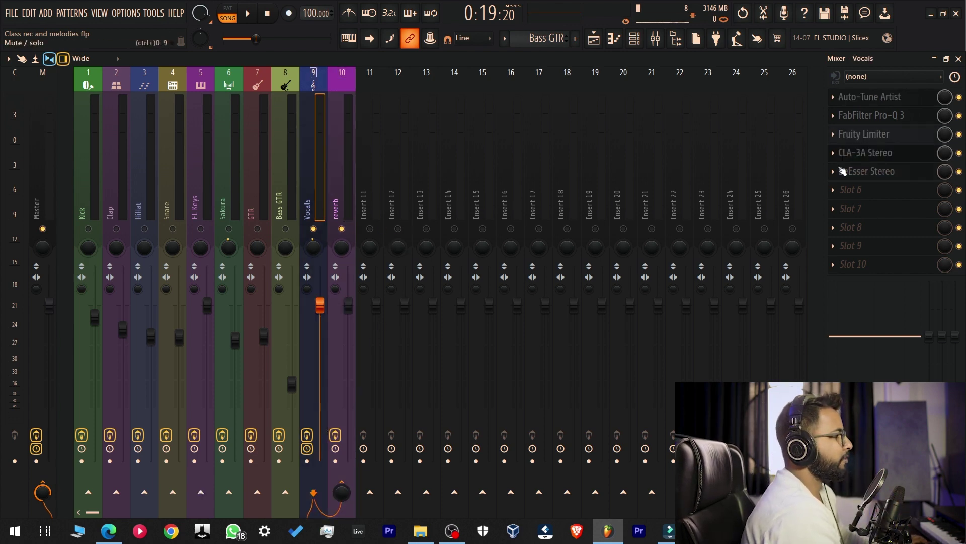
pyautogui.rightClick(318, 228)
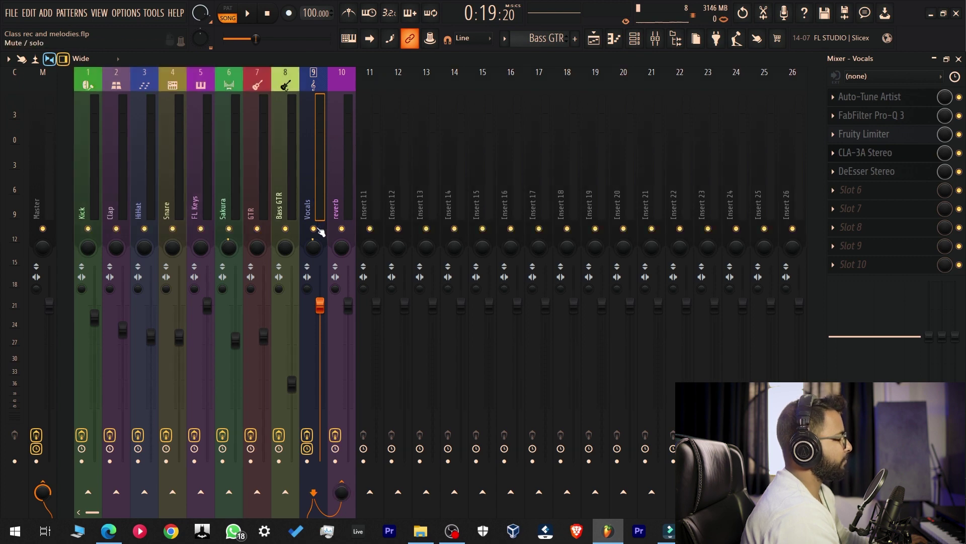
pyautogui.press('space')
pyautogui.moveTo(259, 44)
pyautogui.mouseDown()
pyautogui.moveTo(229, 45)
pyautogui.moveTo(241, 45)
pyautogui.mouseUp()
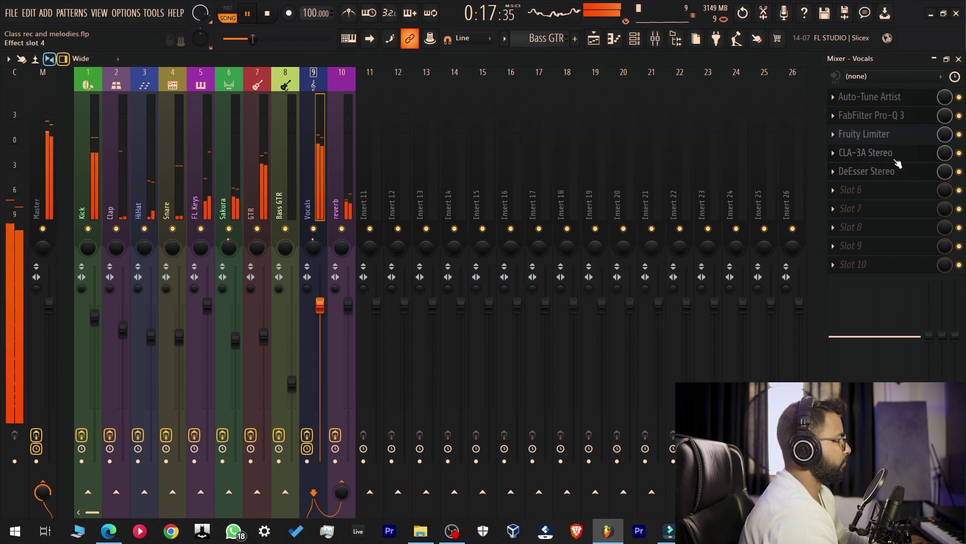
# Step: Raise the peak reduction of the vocal's CLA-3A to about 5.35 during playback and save the project
pyautogui.click(896, 160)
pyautogui.moveTo(686, 168); pyautogui.dragTo(686, 175)
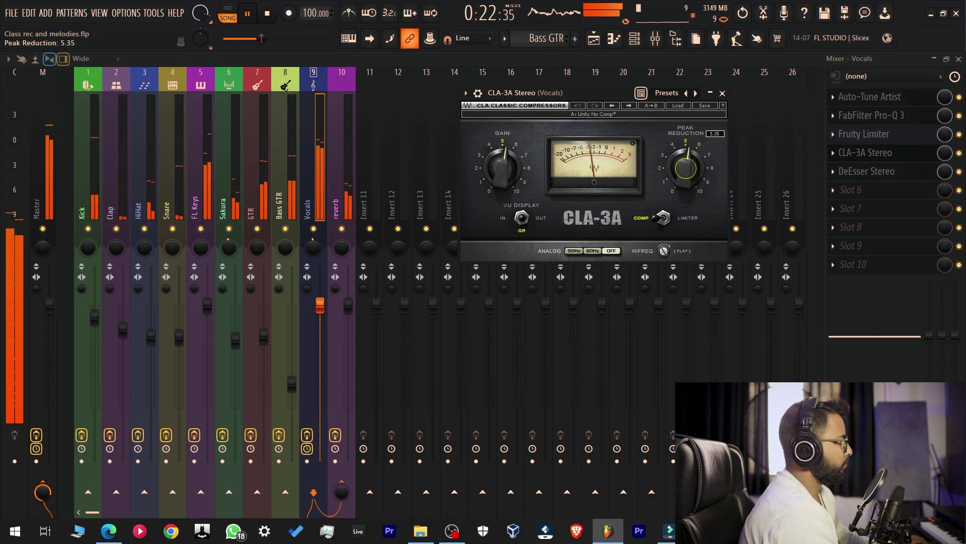
pyautogui.press('space')
pyautogui.hotkey('ctrl', 's')
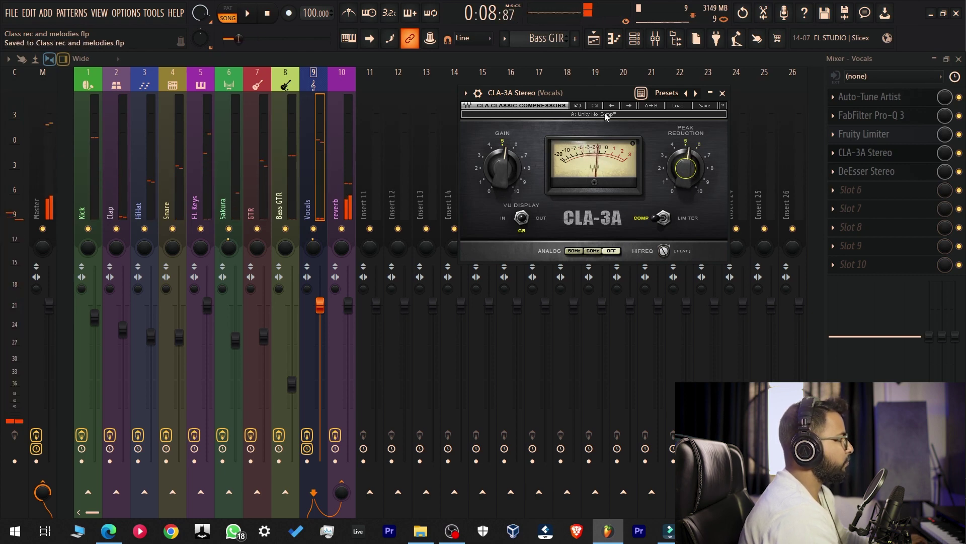
pyautogui.moveTo(600, 92); pyautogui.dragTo(594, 243)
pyautogui.hotkey('ctrl', 's')
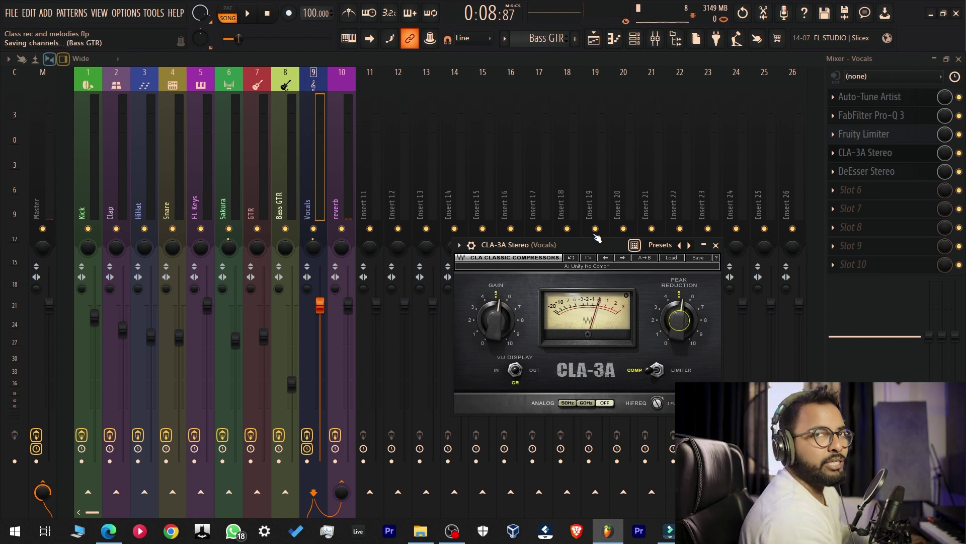
# Step: Fine-tune the CLA-3A peak reduction against the full mix, trying about 5.85, and save the project
pyautogui.press('space')
pyautogui.moveTo(587, 244); pyautogui.dragTo(556, 180)
pyautogui.moveTo(649, 256); pyautogui.dragTo(649, 256)
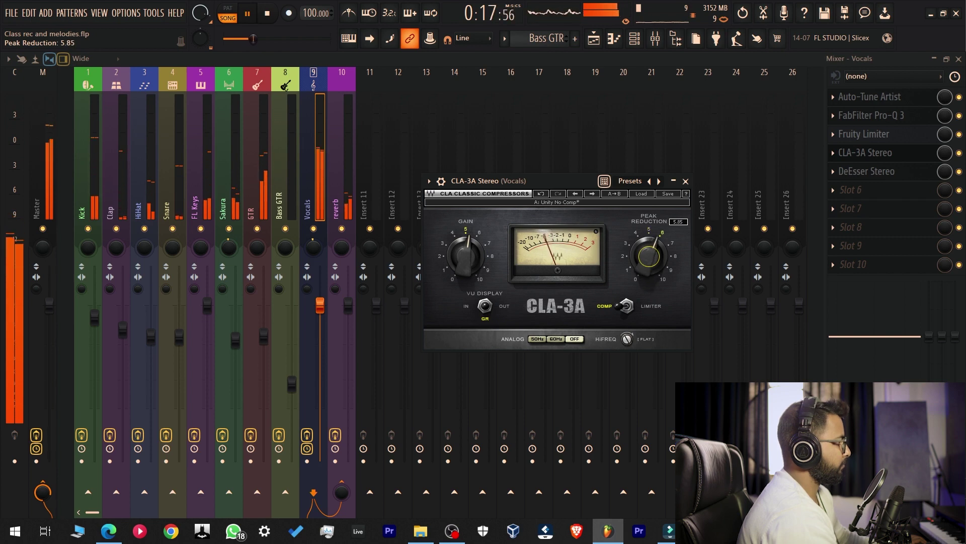
pyautogui.hotkey('ctrl', 's')
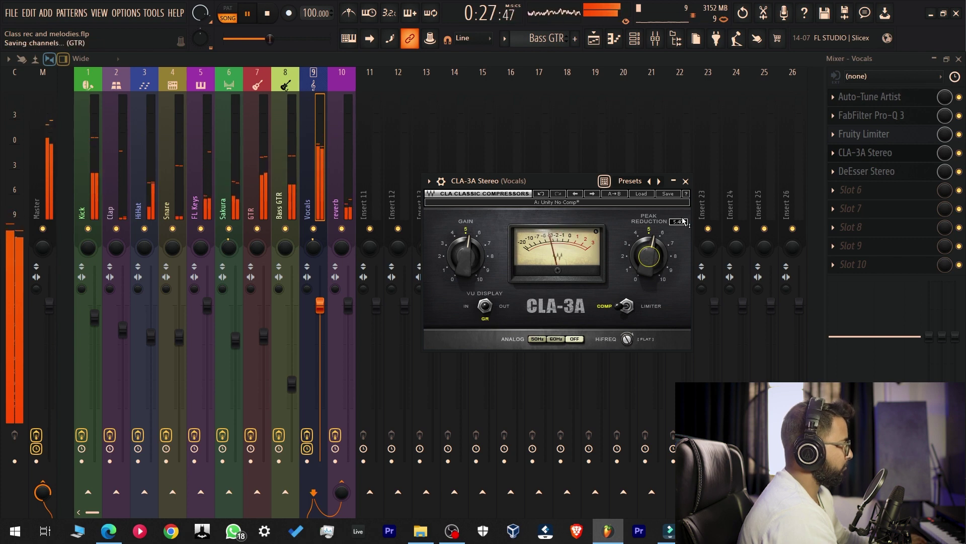
pyautogui.click(685, 181)
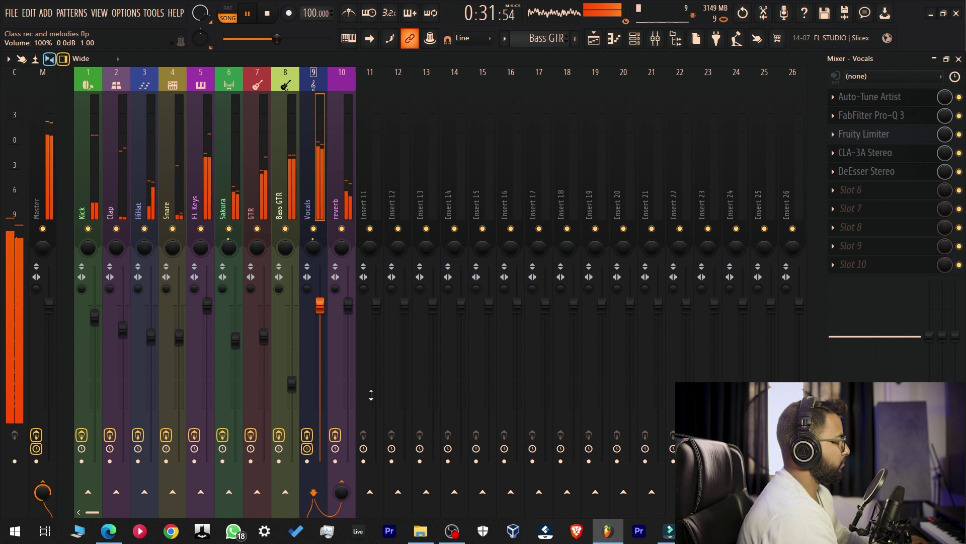
pyautogui.hotkey('ctrl', 's')
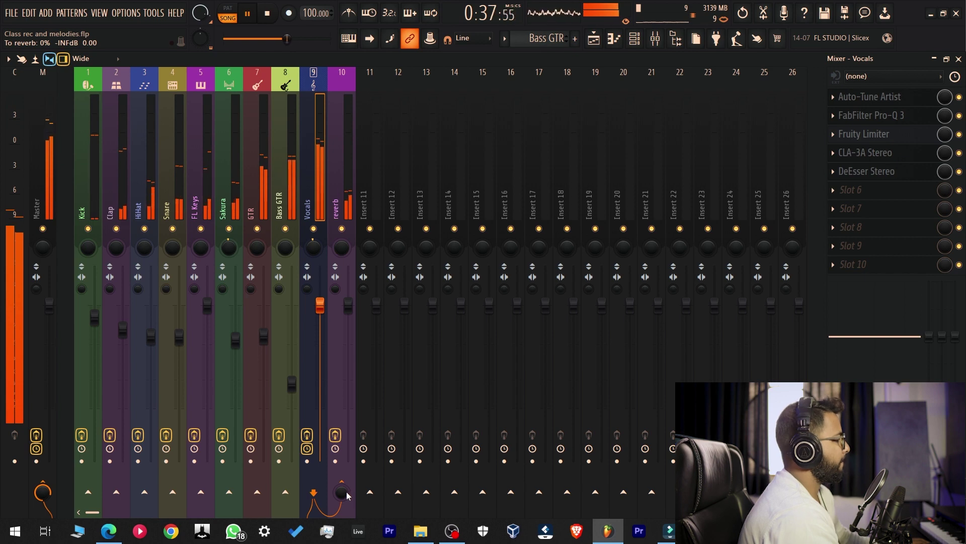
# Step: Set the Vocals channel's send to the reverb channel to about 60% (-9.8 dB) while the full mix plays
pyautogui.press('space')
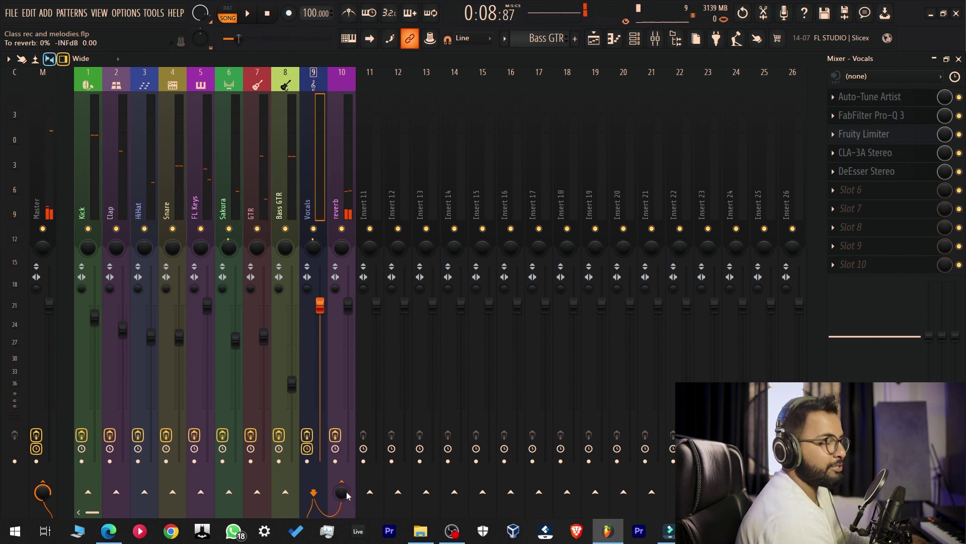
pyautogui.press('space')
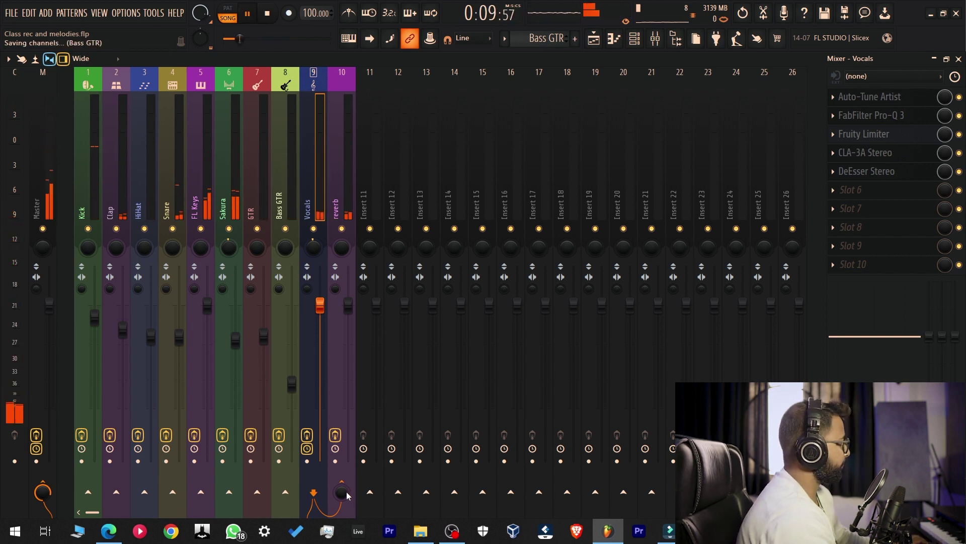
pyautogui.moveTo(341, 492)
pyautogui.mouseDown()
pyautogui.moveTo(341, 475)
pyautogui.moveTo(341, 494)
pyautogui.mouseUp()
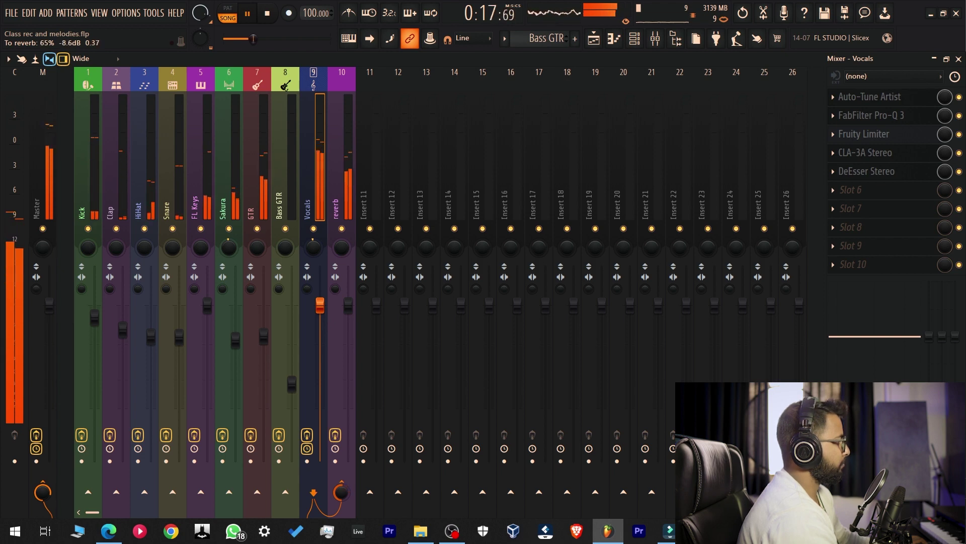
pyautogui.moveTo(341, 492); pyautogui.dragTo(342, 488)
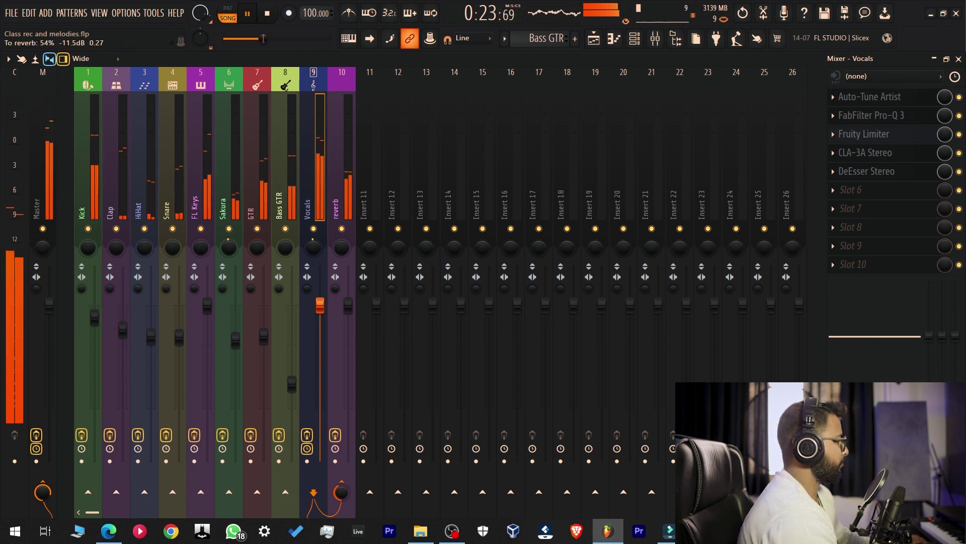
pyautogui.moveTo(341, 492); pyautogui.dragTo(341, 496)
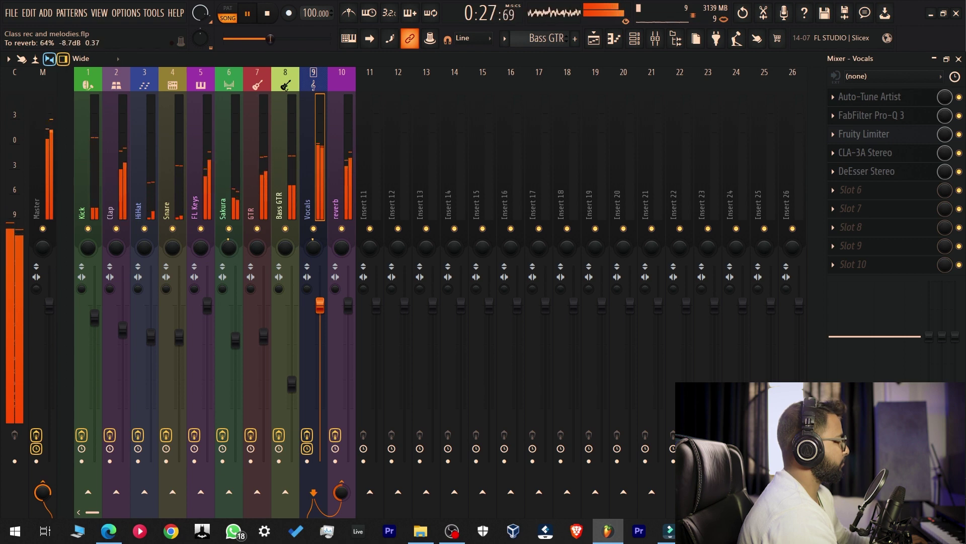
pyautogui.moveTo(341, 492); pyautogui.dragTo(341, 495)
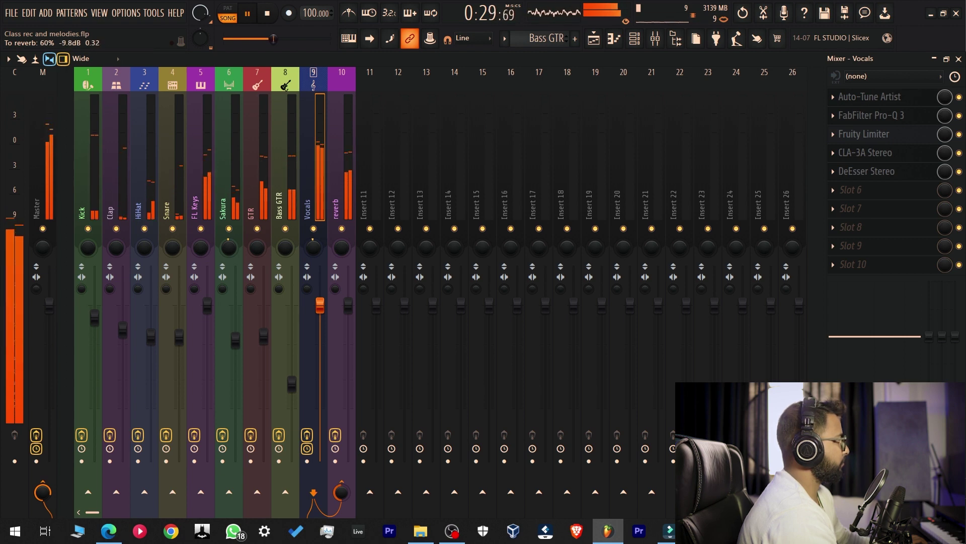
# Step: Lower the Vocals channel's reverb send to 50% (-12.6 dB) while the full mix plays, and save the project
pyautogui.press('space')
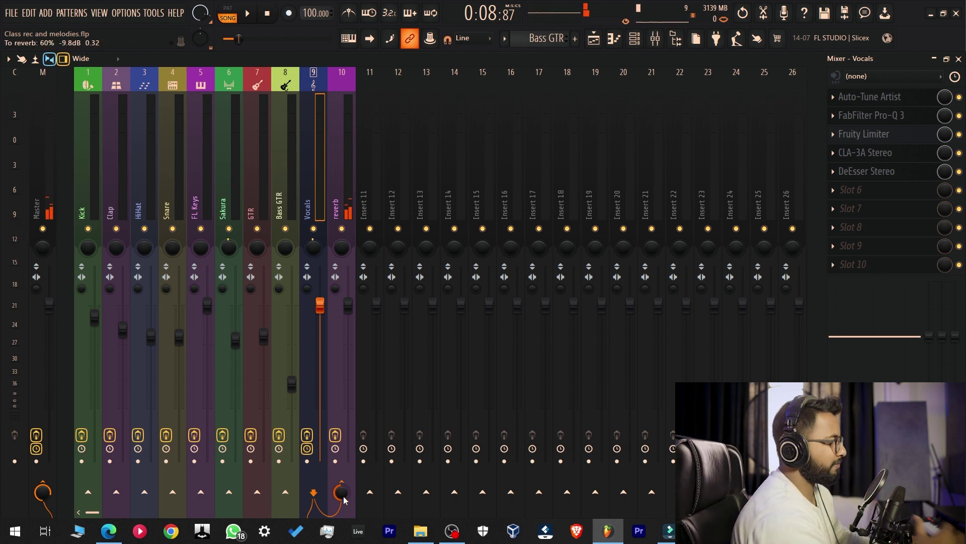
pyautogui.press('space')
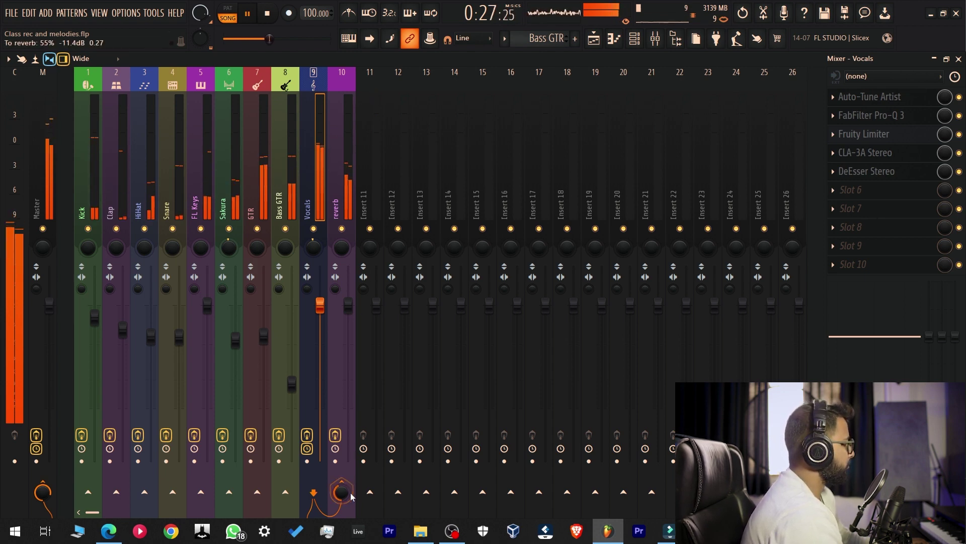
pyautogui.scroll(-2, 341, 493)
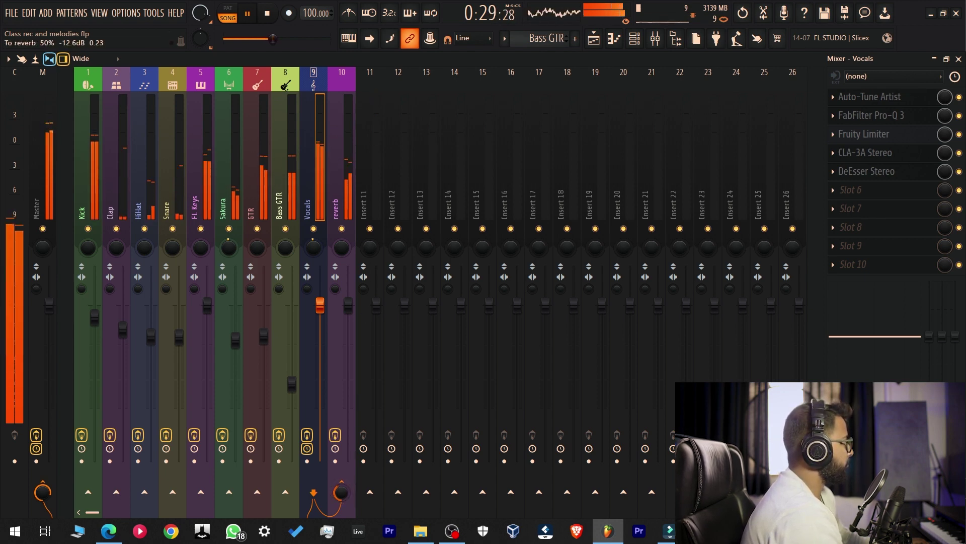
pyautogui.hotkey('ctrl', 's')
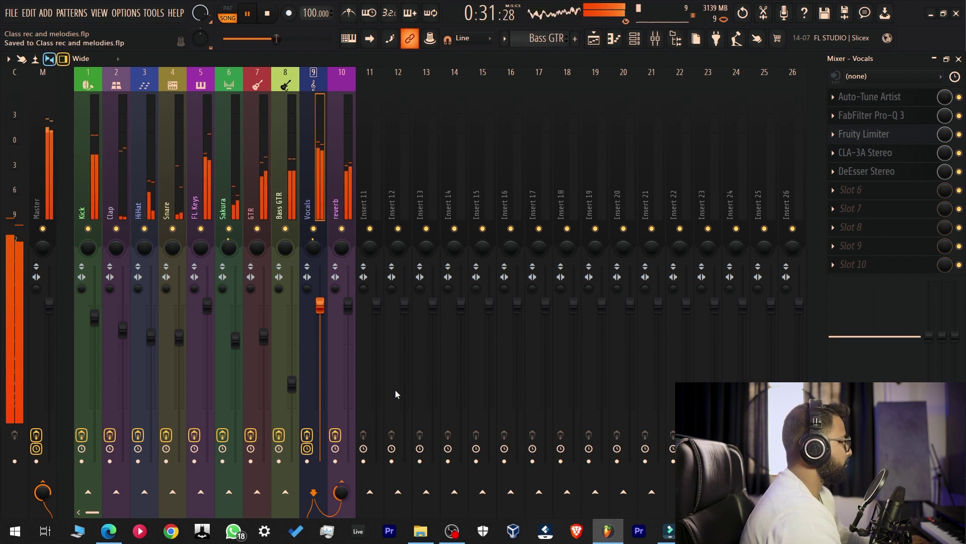
pyautogui.press('Right')
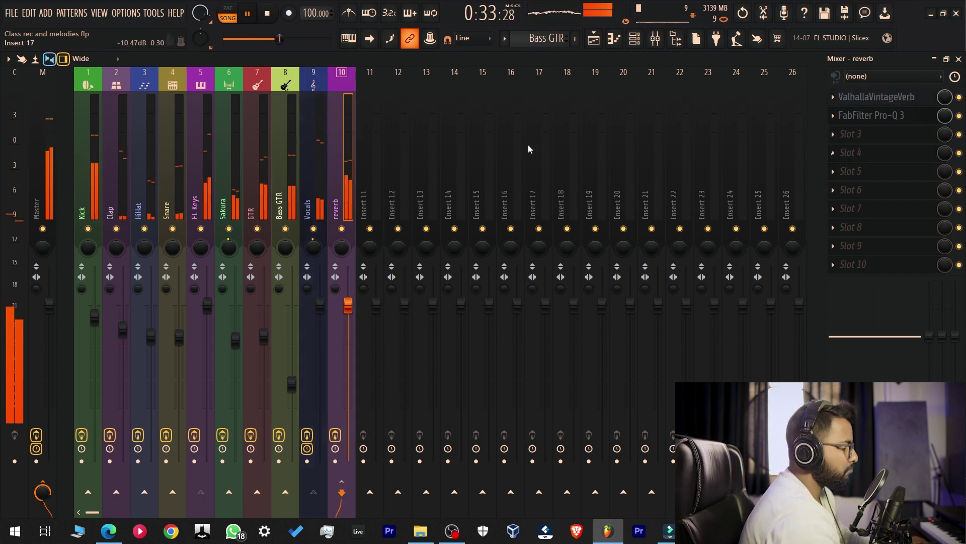
pyautogui.click(325, 135)
pyautogui.press('space')
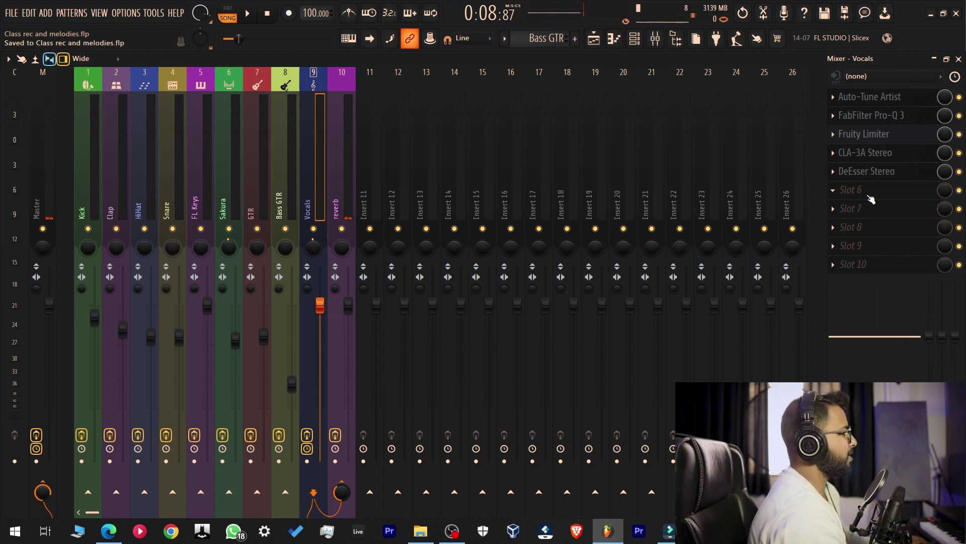
# Step: Load SSLChannel Stereo into slot 6 of the Vocals channel and bypass its dynamics section
pyautogui.click(867, 191)
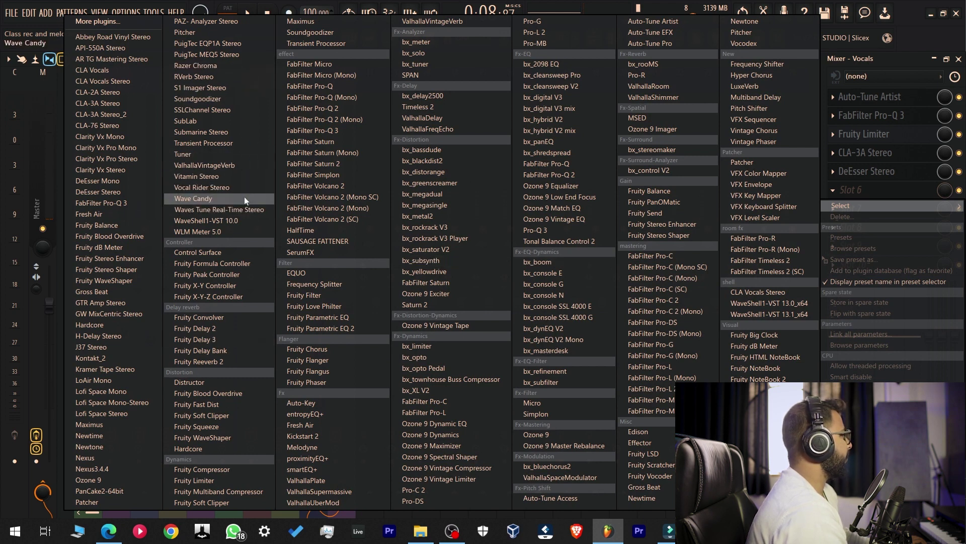
pyautogui.click(242, 110)
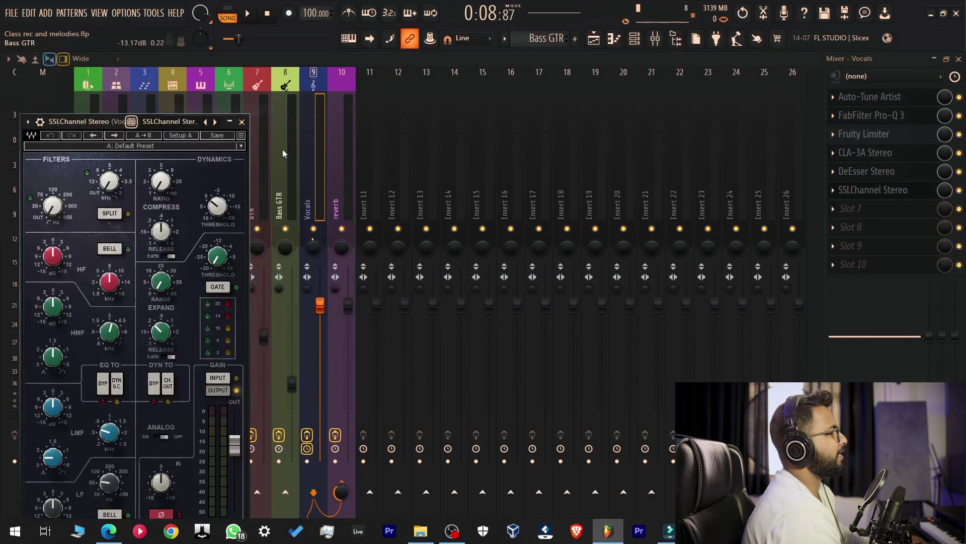
pyautogui.moveTo(74, 119); pyautogui.dragTo(540, 86)
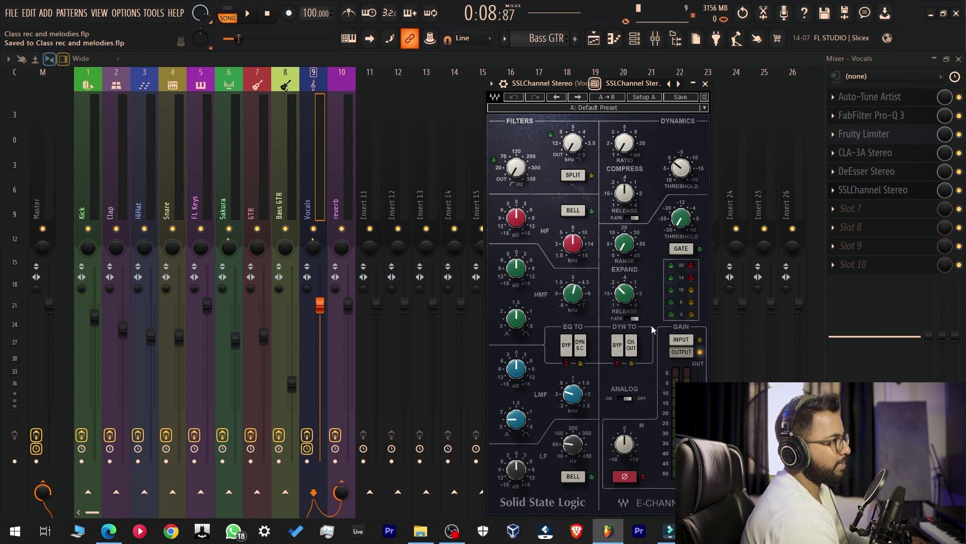
pyautogui.click(617, 346)
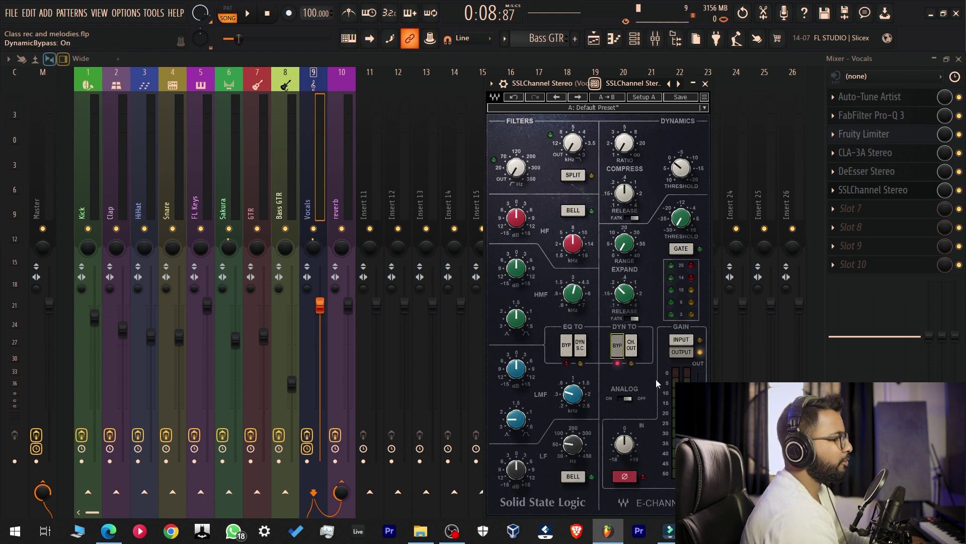
pyautogui.hotkey('ctrl', 's')
pyautogui.moveTo(575, 88); pyautogui.dragTo(509, 92)
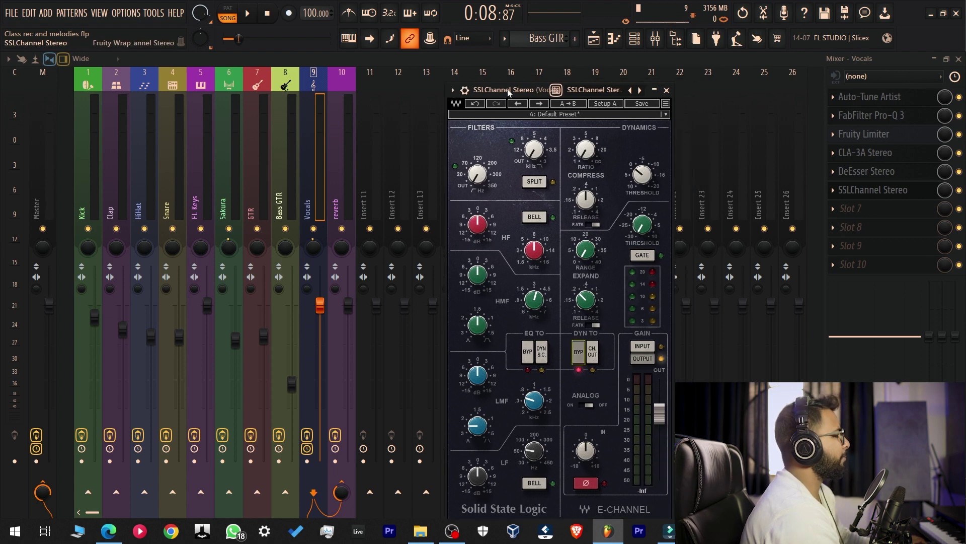
# Step: During playback, set the SSLChannel's high-pass filter slightly below 120 Hz and its low-pass filter to about 19.3 kHz
pyautogui.press('space')
pyautogui.moveTo(488, 180); pyautogui.dragTo(490, 166)
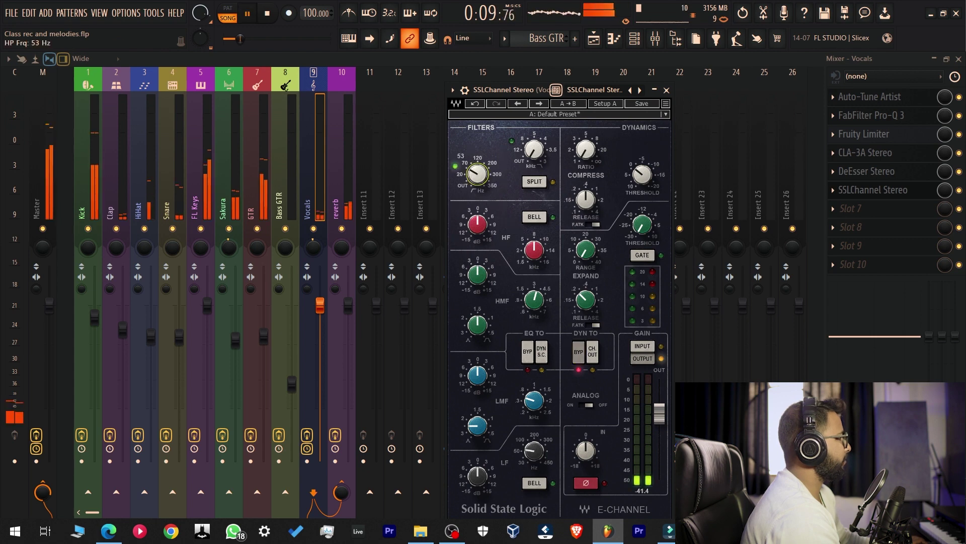
pyautogui.moveTo(534, 152); pyautogui.dragTo(534, 147)
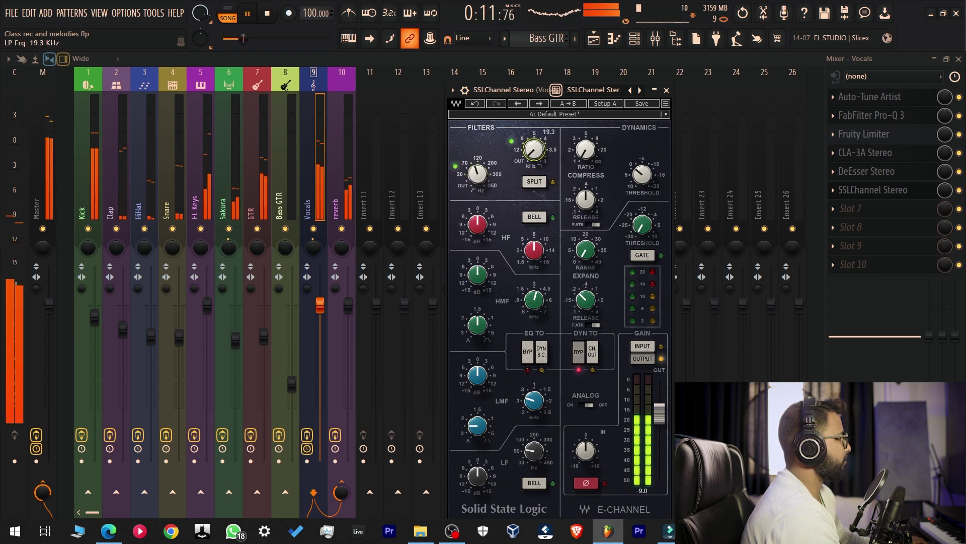
# Step: Boost the vocal's high-frequency band on the SSLChannel by about 3.1 dB at 11.95 kHz
pyautogui.moveTo(478, 225); pyautogui.dragTo(478, 217)
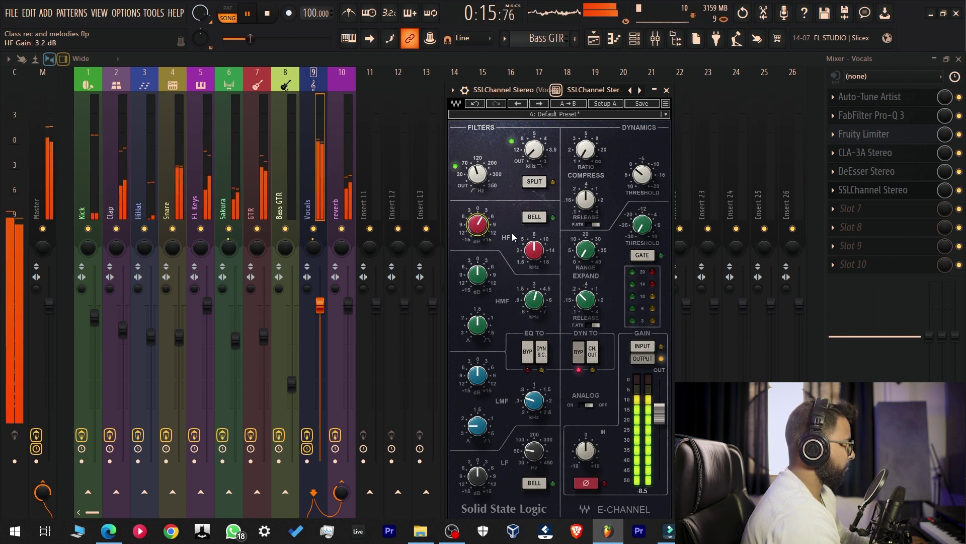
pyautogui.moveTo(534, 263); pyautogui.dragTo(533, 254)
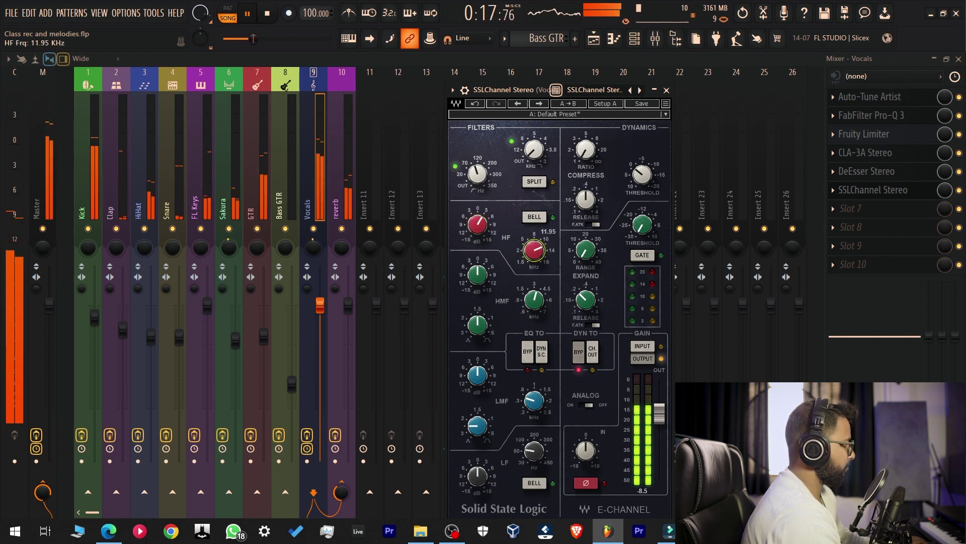
pyautogui.moveTo(478, 224)
pyautogui.mouseDown()
pyautogui.moveTo(478, 211)
pyautogui.moveTo(479, 227)
pyautogui.mouseUp()
pyautogui.moveTo(477, 224); pyautogui.dragTo(478, 212)
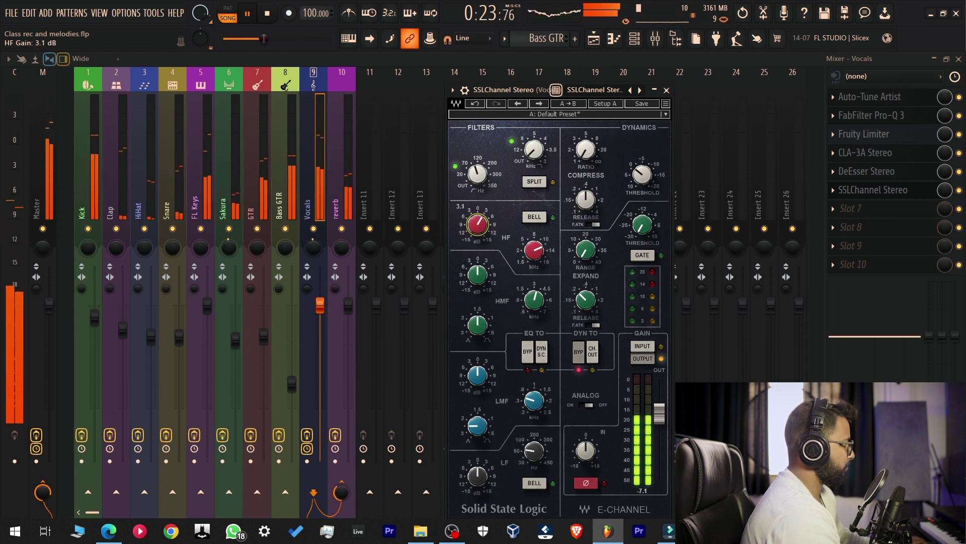
# Step: Boost the SSLChannel's high-mid band by about 2.7 dB at 6.06 kHz and save the project
pyautogui.moveTo(542, 306); pyautogui.dragTo(542, 301)
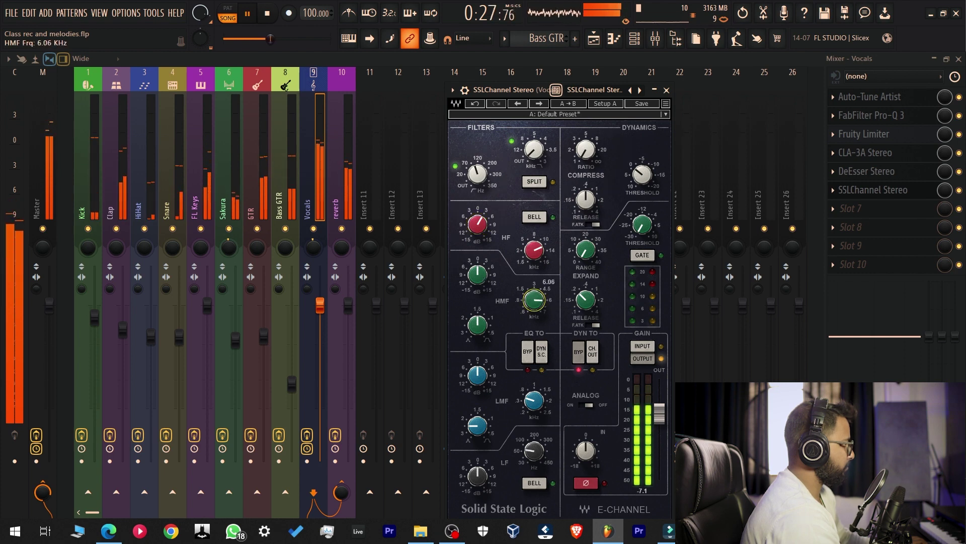
pyautogui.moveTo(542, 301); pyautogui.dragTo(542, 302)
pyautogui.click(478, 274)
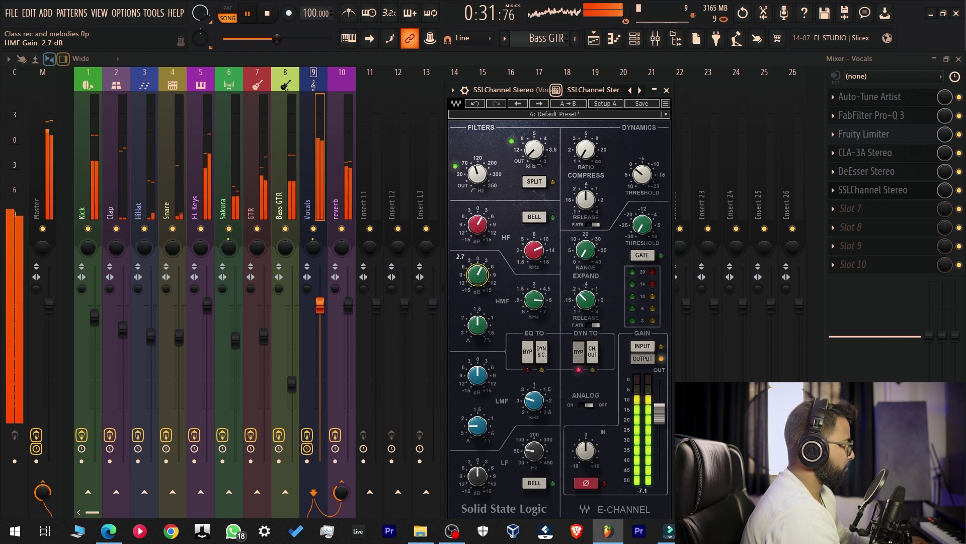
pyautogui.hotkey('ctrl', 's')
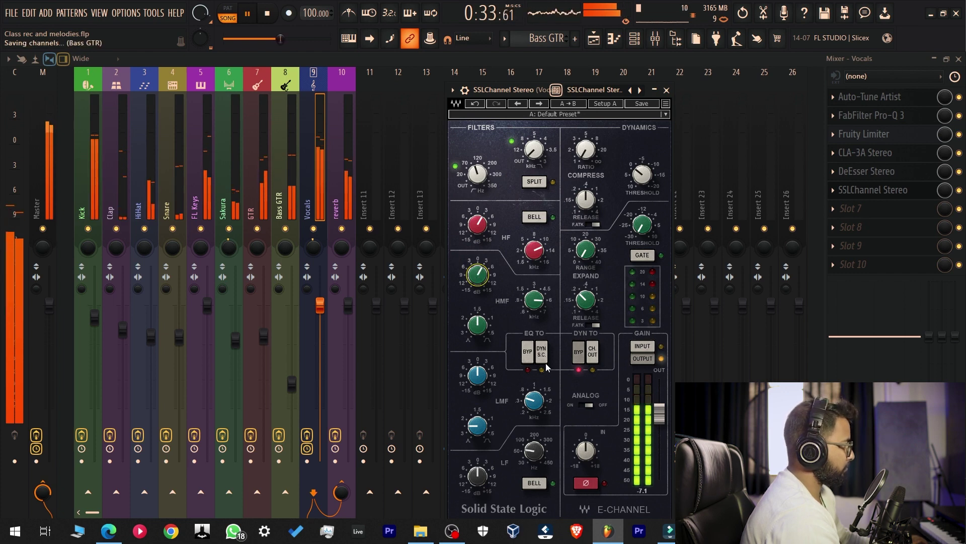
# Step: Cut the SSLChannel's low-mid band by about 2.7 dB at 0.90 kHz and save the project
pyautogui.moveTo(483, 381); pyautogui.dragTo(483, 381)
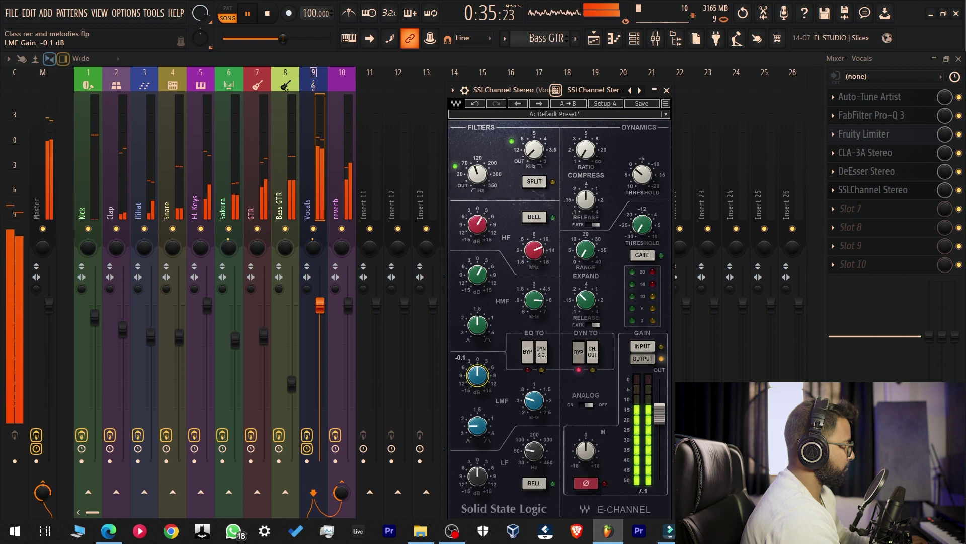
pyautogui.click(533, 401)
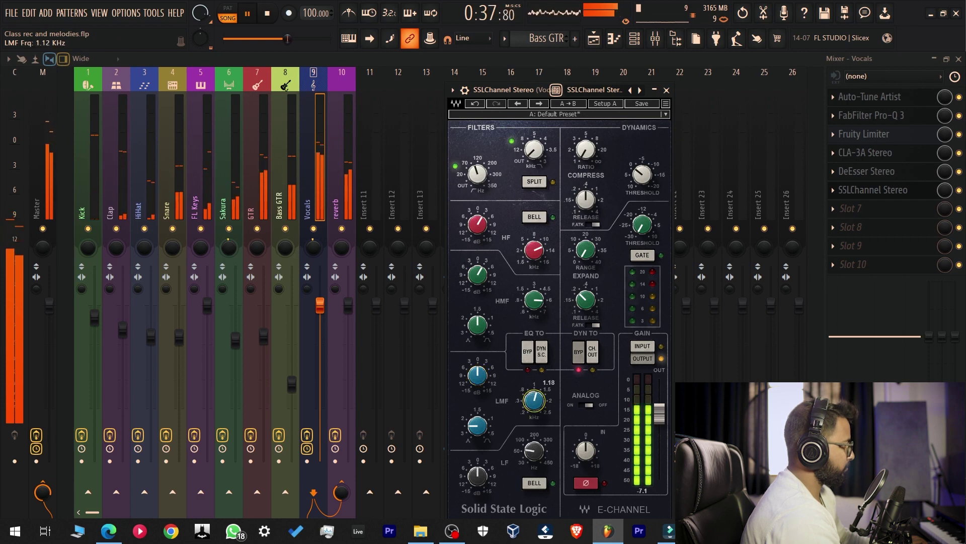
pyautogui.moveTo(478, 375); pyautogui.dragTo(478, 375)
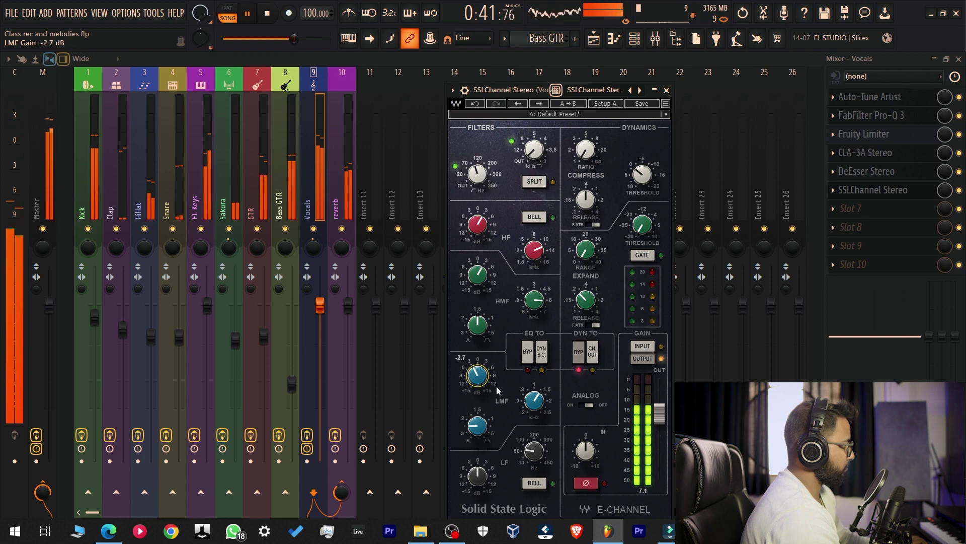
pyautogui.click(537, 405)
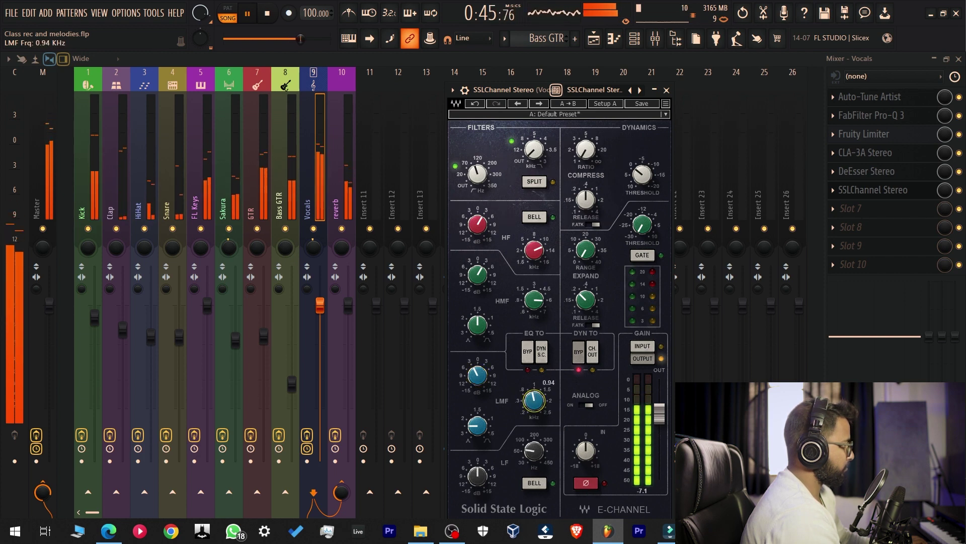
pyautogui.hotkey('ctrl', 's')
pyautogui.moveTo(535, 402); pyautogui.dragTo(535, 403)
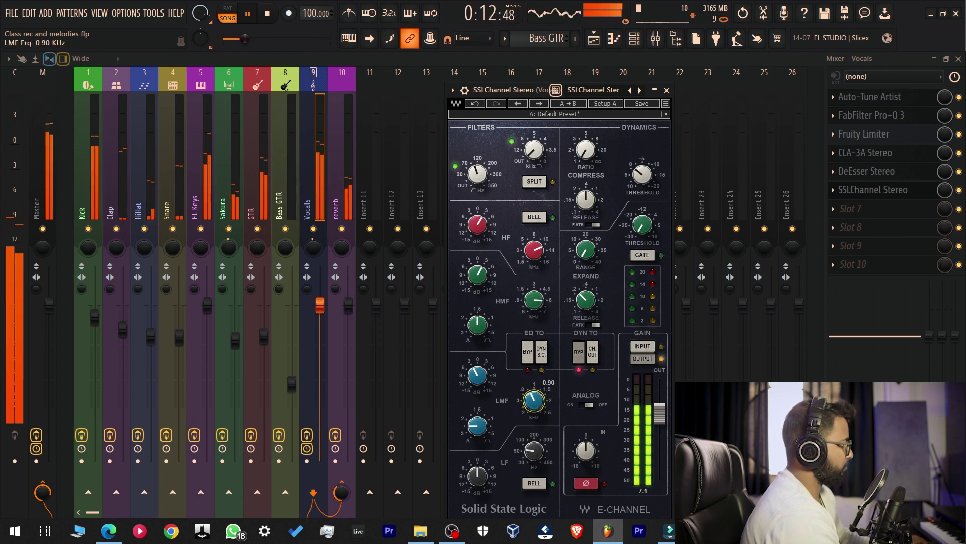
pyautogui.hotkey('ctrl', 's')
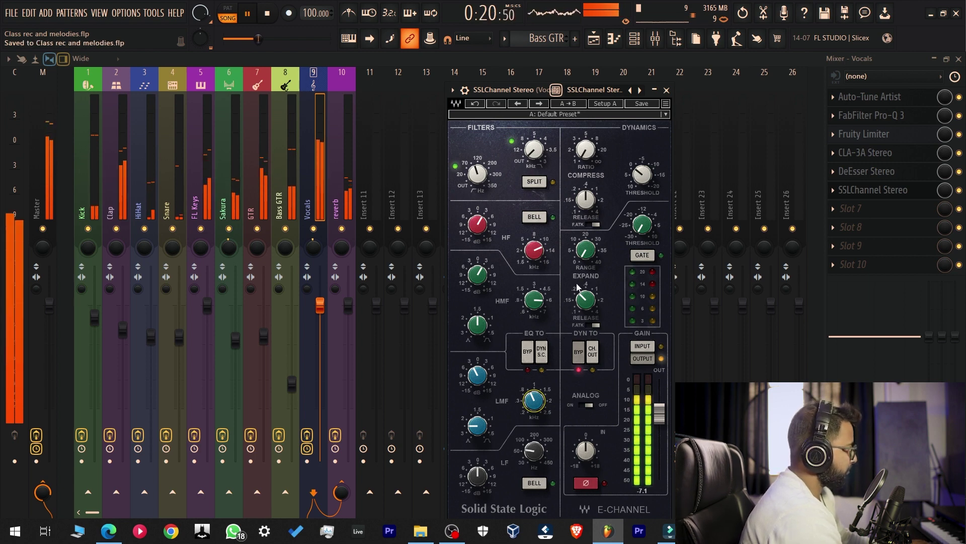
# Step: Listen to the full mix with the SSLChannel EQ, save the project and close the plugin
pyautogui.moveTo(497, 93); pyautogui.dragTo(516, 63)
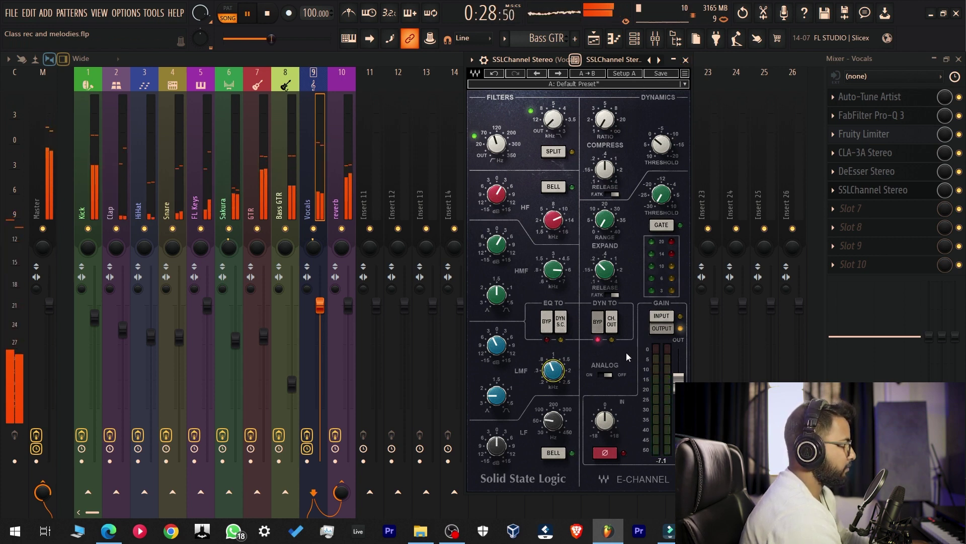
pyautogui.hotkey('ctrl', 's')
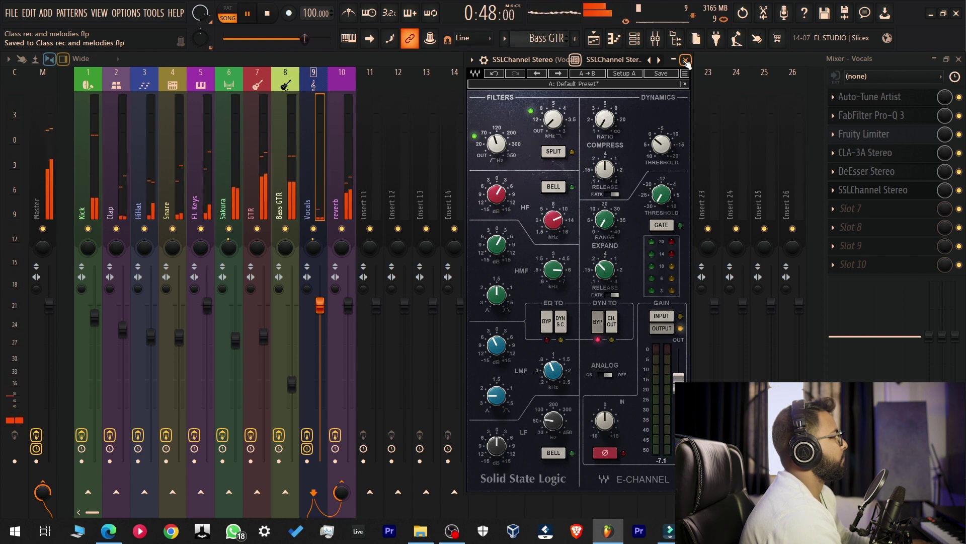
pyautogui.press('space')
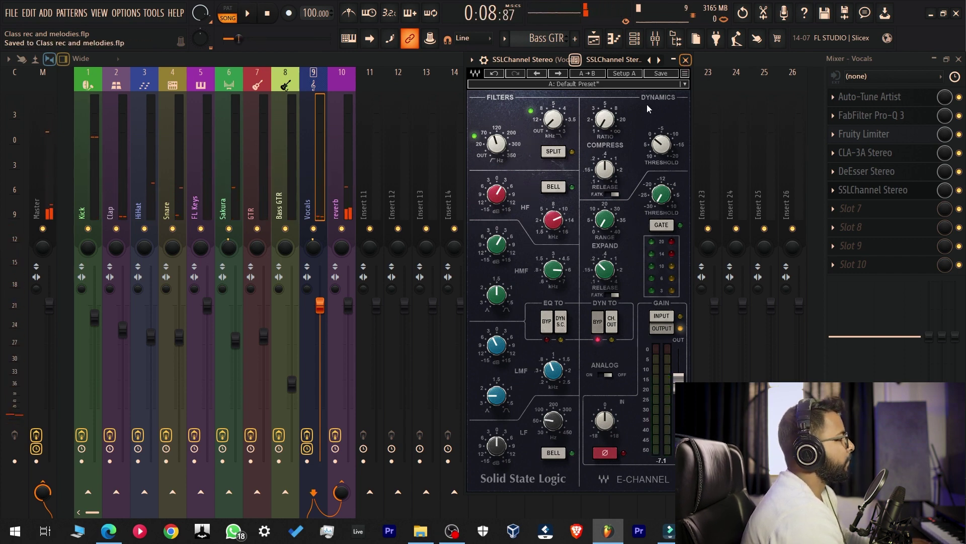
pyautogui.click(685, 60)
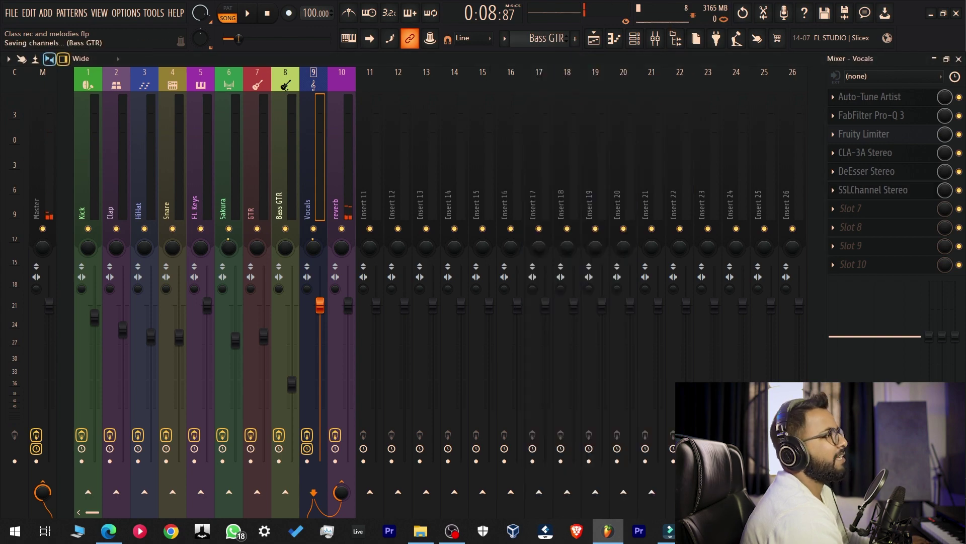
# Step: Find PuigTec EQP1A Stereo in the full plugin list by searching "pu" and load it into slot 7 of the Vocals channel
pyautogui.click(884, 211)
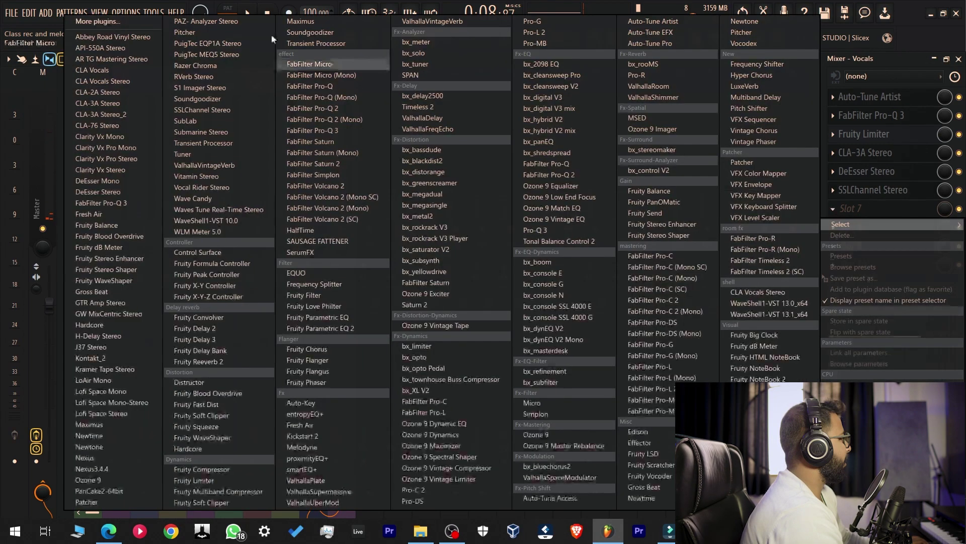
pyautogui.click(126, 23)
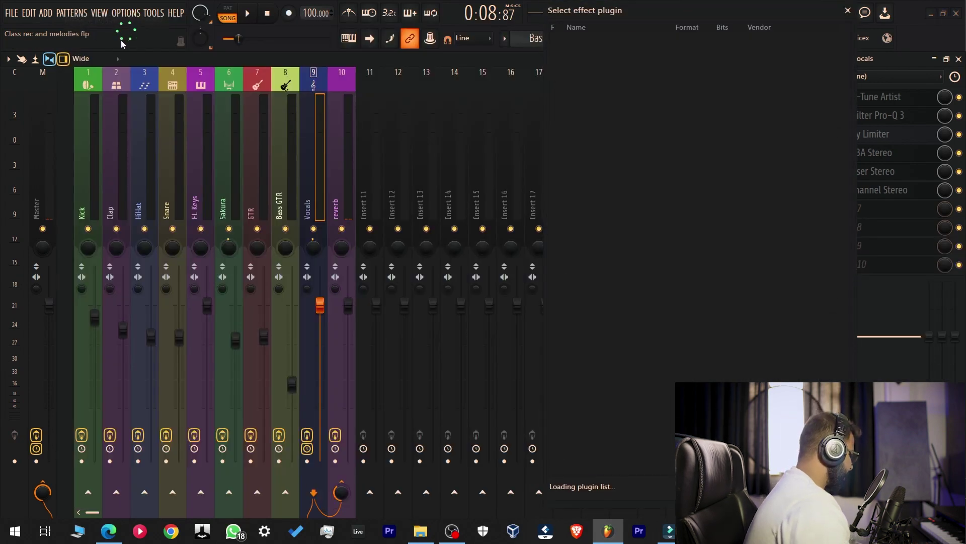
pyautogui.write('pu')
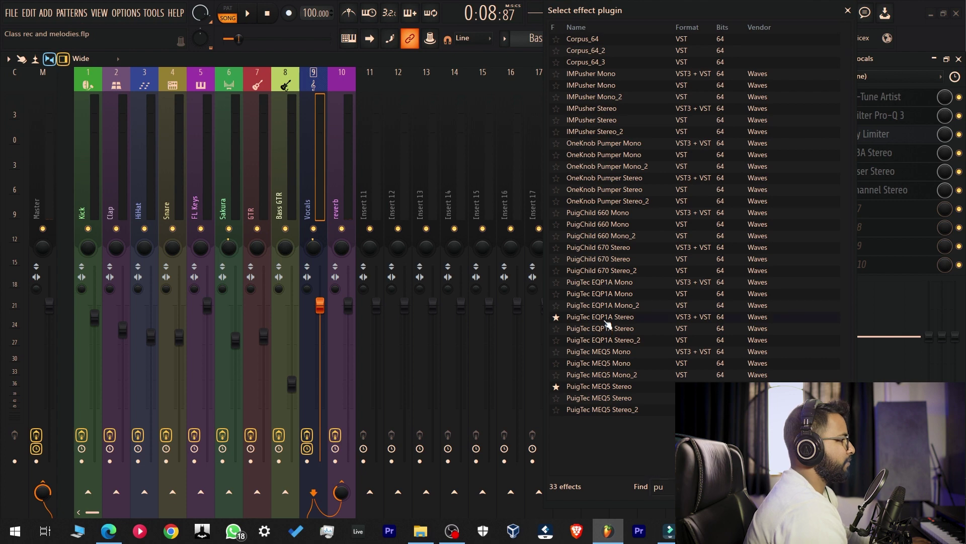
pyautogui.click(605, 320)
pyautogui.moveTo(429, 140); pyautogui.dragTo(721, 319)
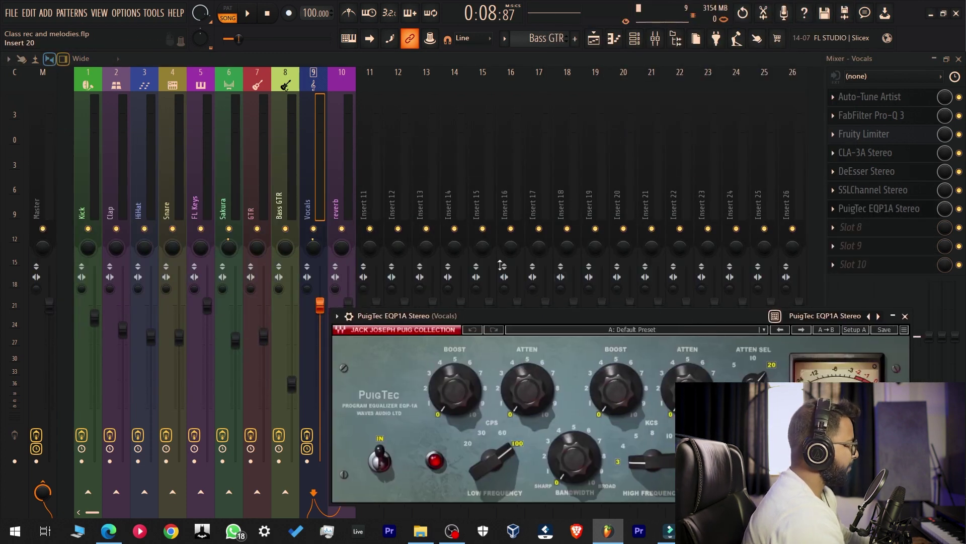
# Step: Solo the Vocals channel and mute the reverb channel
pyautogui.rightClick(314, 229)
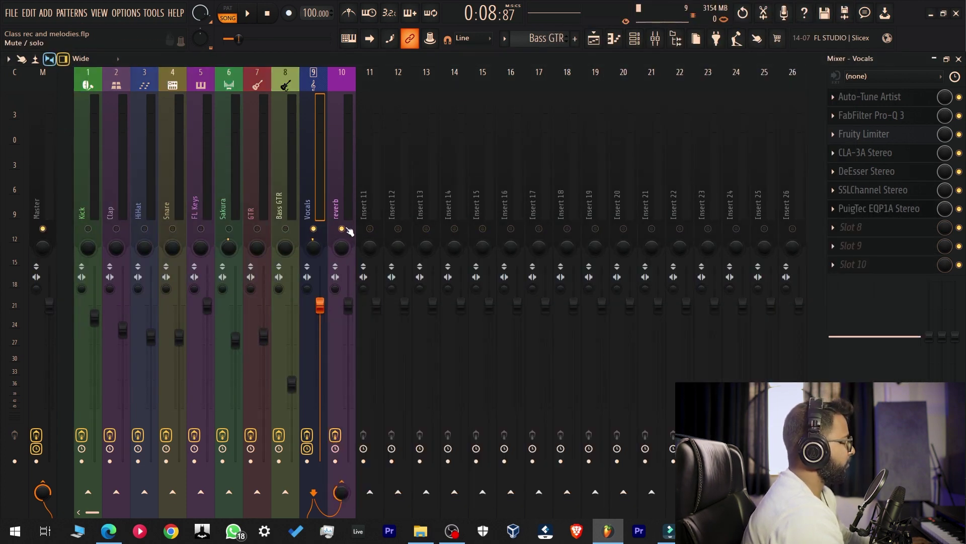
pyautogui.click(342, 229)
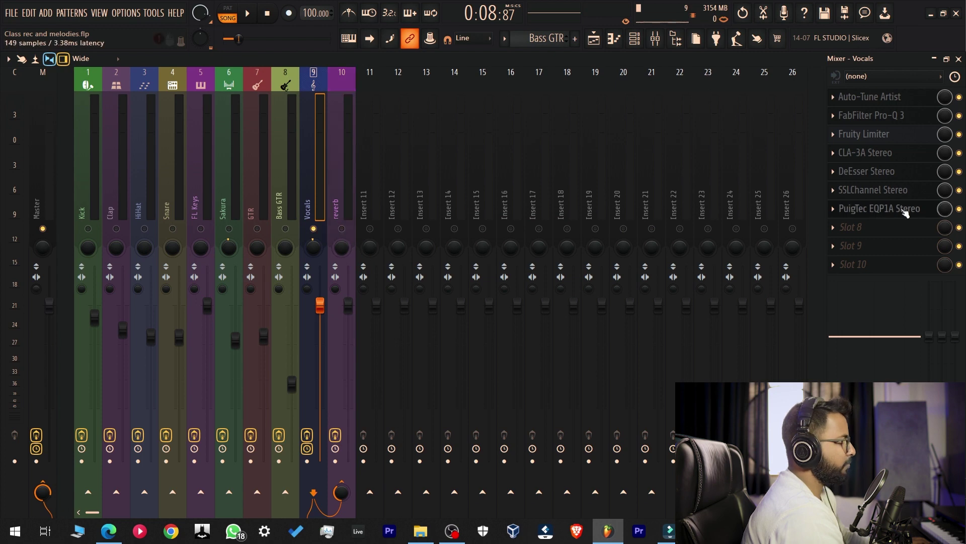
# Step: Open the PuigTec EQP1A Stereo plugin on the Vocals channel and listen to the soloed vocal through it
pyautogui.click(888, 212)
pyautogui.press('space')
pyautogui.moveTo(651, 318); pyautogui.dragTo(624, 214)
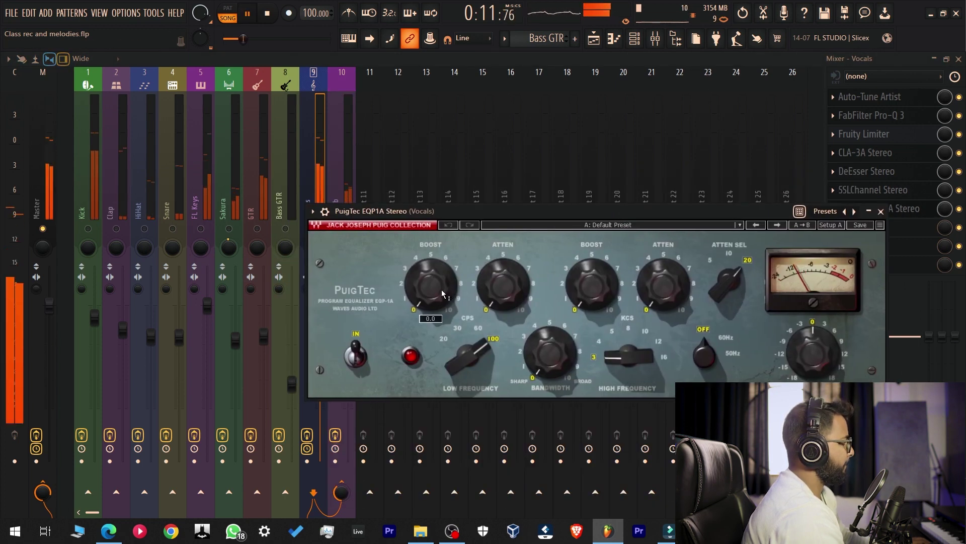
pyautogui.moveTo(501, 294)
pyautogui.mouseDown()
pyautogui.moveTo(501, 274)
pyautogui.moveTo(502, 295)
pyautogui.mouseUp()
pyautogui.press('space')
pyautogui.moveTo(564, 211); pyautogui.dragTo(541, 193)
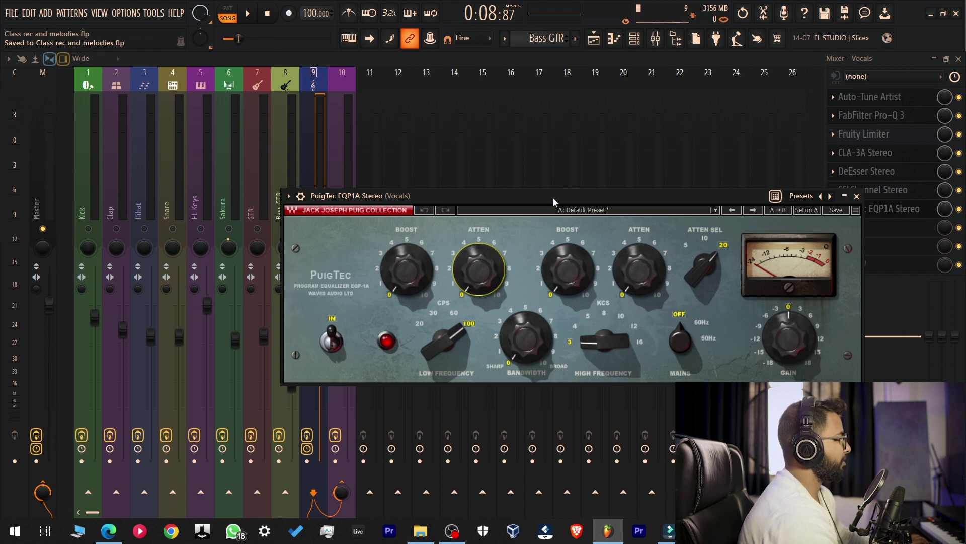
pyautogui.moveTo(553, 198); pyautogui.dragTo(574, 210)
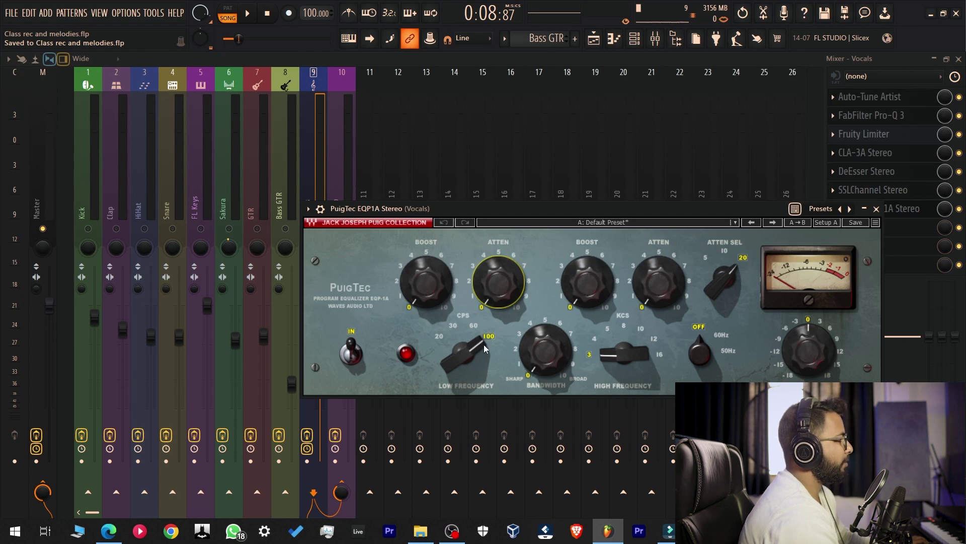
# Step: Set the PuigTec's mains selector to 60 Hz and save the project
pyautogui.moveTo(481, 348)
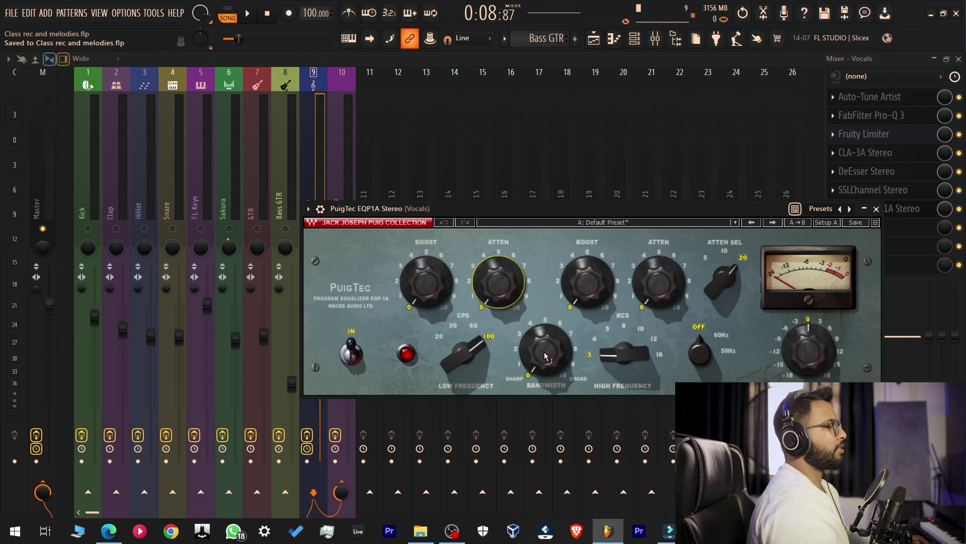
pyautogui.moveTo(544, 353)
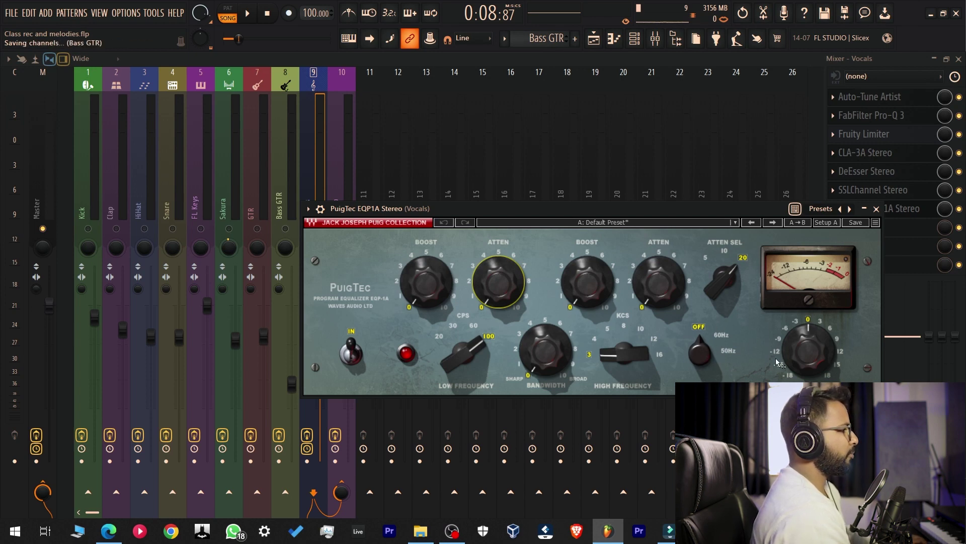
pyautogui.click(699, 356)
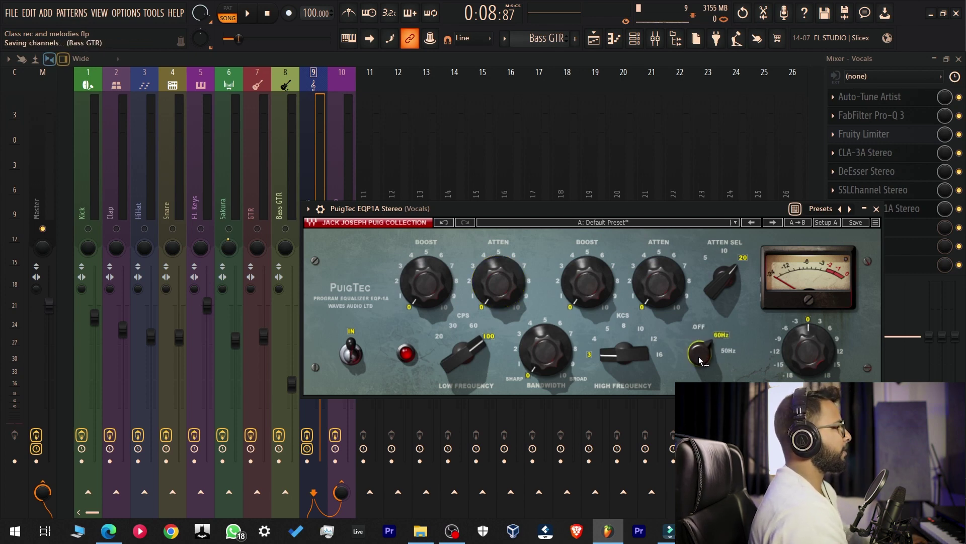
pyautogui.moveTo(677, 207); pyautogui.dragTo(615, 220)
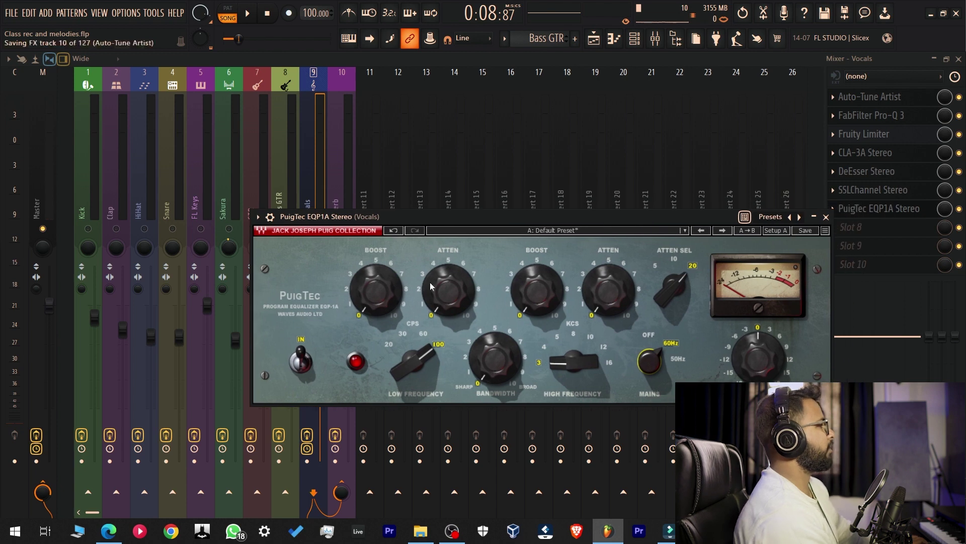
pyautogui.hotkey('ctrl', 's')
pyautogui.hotkey('ctrl', 's')
pyautogui.moveTo(457, 309)
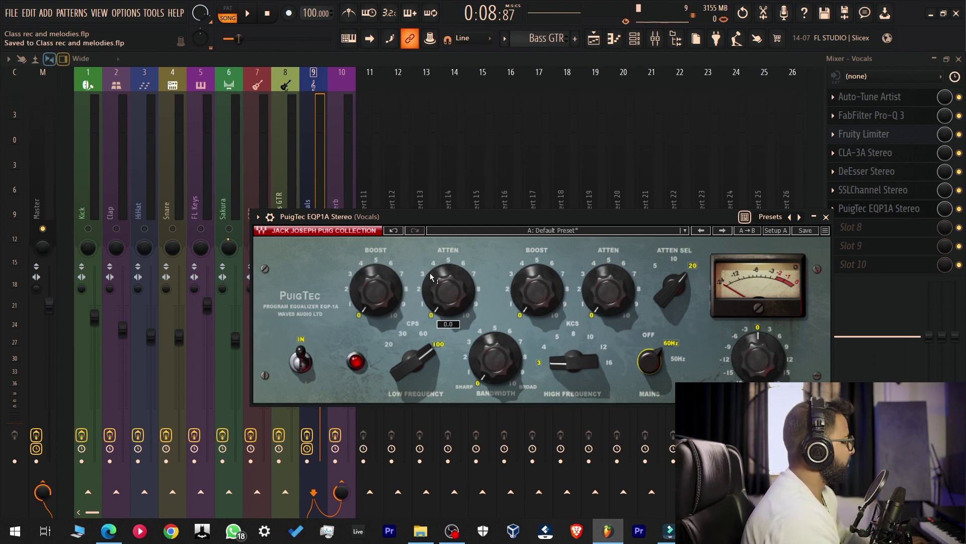
# Step: During playback, set the PuigTec's low attenuation to about 3 at 100 CPS and its high boost to about 3 at 5 KCS
pyautogui.press('space')
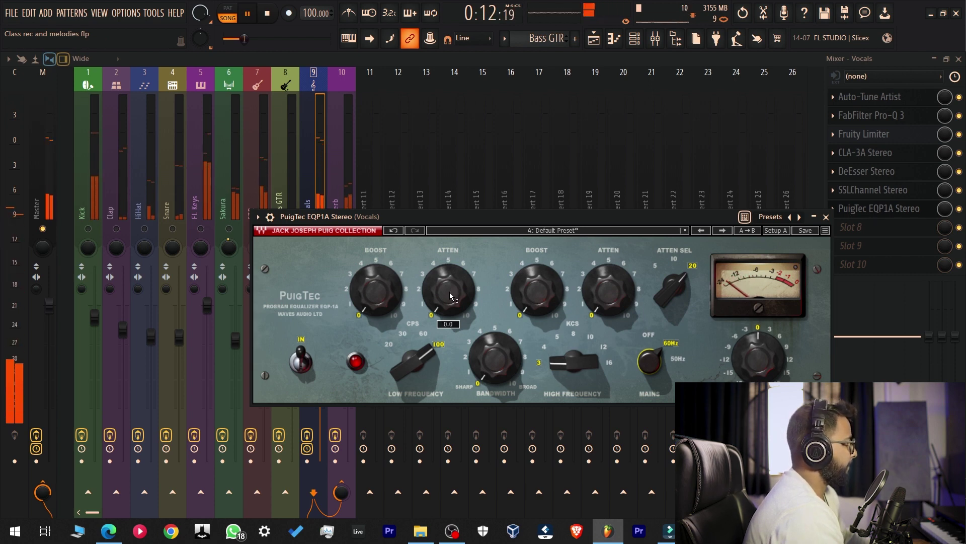
pyautogui.moveTo(450, 291)
pyautogui.mouseDown()
pyautogui.moveTo(450, 255)
pyautogui.moveTo(450, 275)
pyautogui.mouseUp()
pyautogui.moveTo(537, 289)
pyautogui.mouseDown()
pyautogui.moveTo(537, 267)
pyautogui.moveTo(537, 289)
pyautogui.mouseUp()
pyautogui.moveTo(574, 361)
pyautogui.mouseDown()
pyautogui.moveTo(574, 342)
pyautogui.moveTo(574, 370)
pyautogui.mouseUp()
pyautogui.moveTo(537, 297)
pyautogui.mouseDown()
pyautogui.moveTo(537, 269)
pyautogui.moveTo(537, 312)
pyautogui.mouseUp()
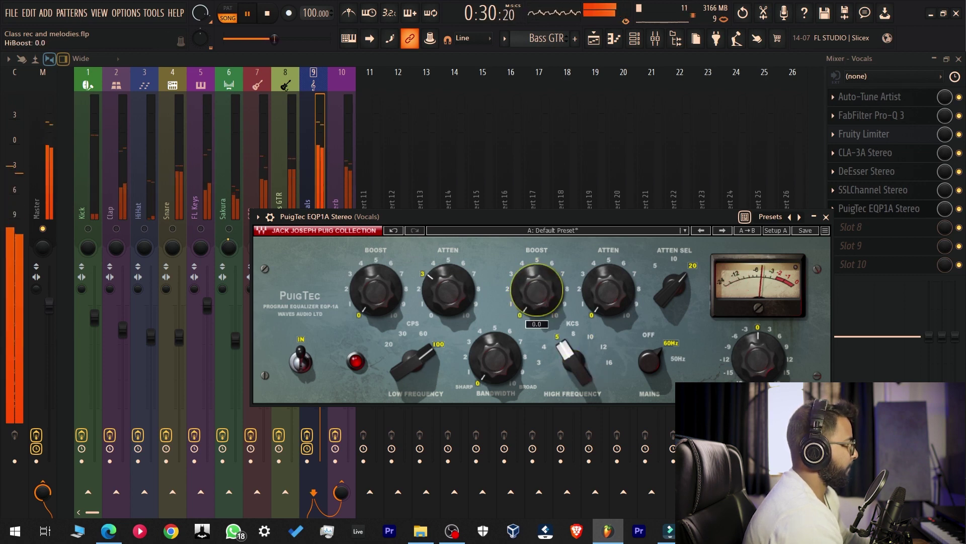
pyautogui.moveTo(538, 298); pyautogui.dragTo(537, 284)
# Step: Set the PuigTec's high attenuation to about 3 and fine-tune its low attenuation to 3.1, then save the project
pyautogui.moveTo(609, 290); pyautogui.dragTo(608, 281)
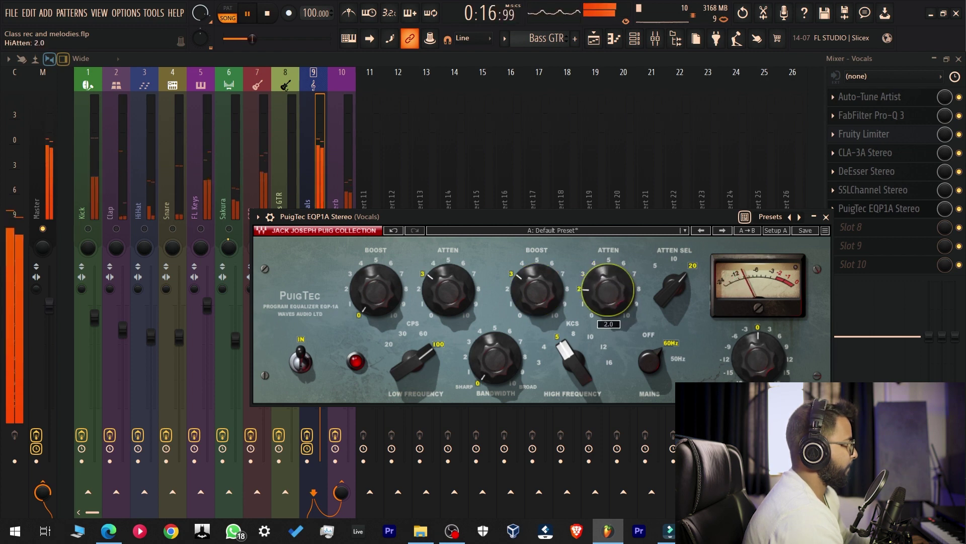
pyautogui.moveTo(608, 290); pyautogui.dragTo(608, 287)
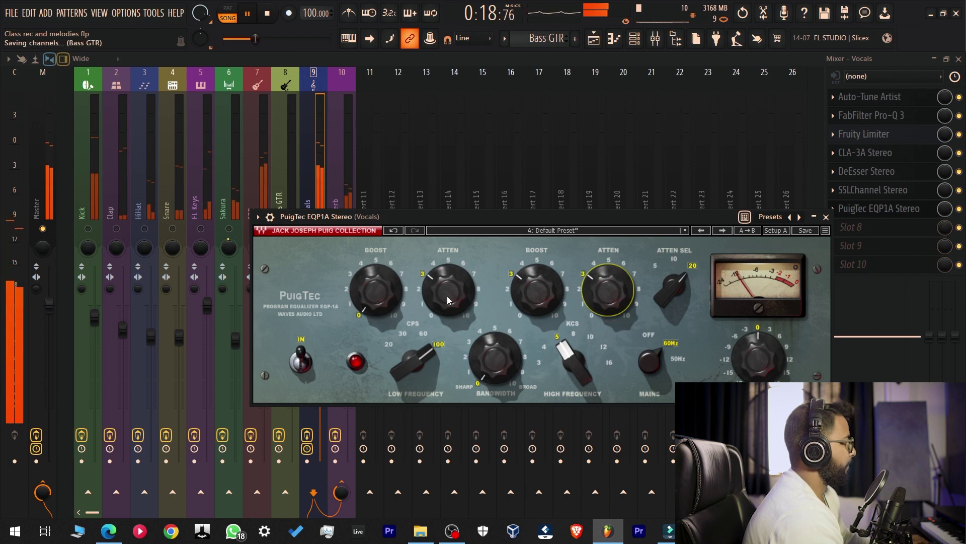
pyautogui.moveTo(448, 290); pyautogui.dragTo(448, 290)
pyautogui.click(376, 290)
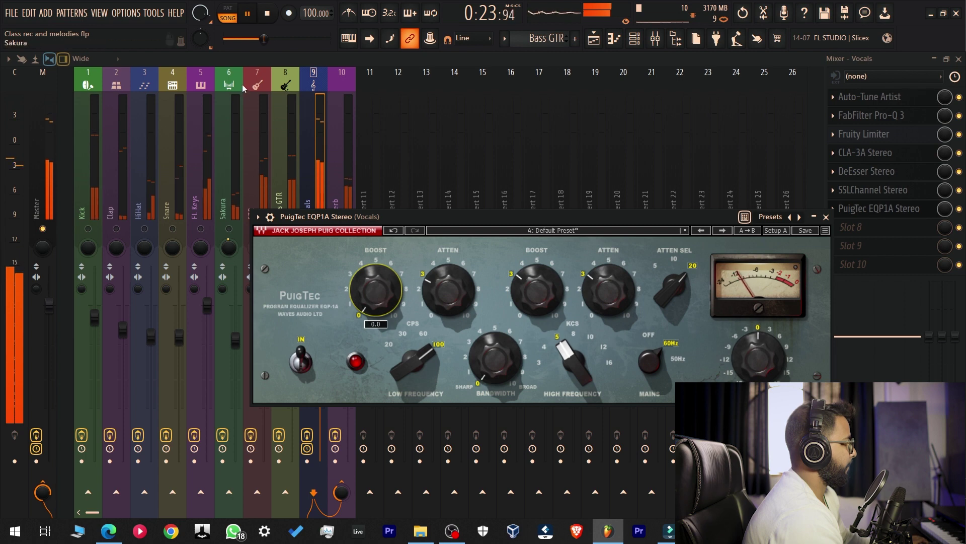
pyautogui.press('space')
pyautogui.press('space')
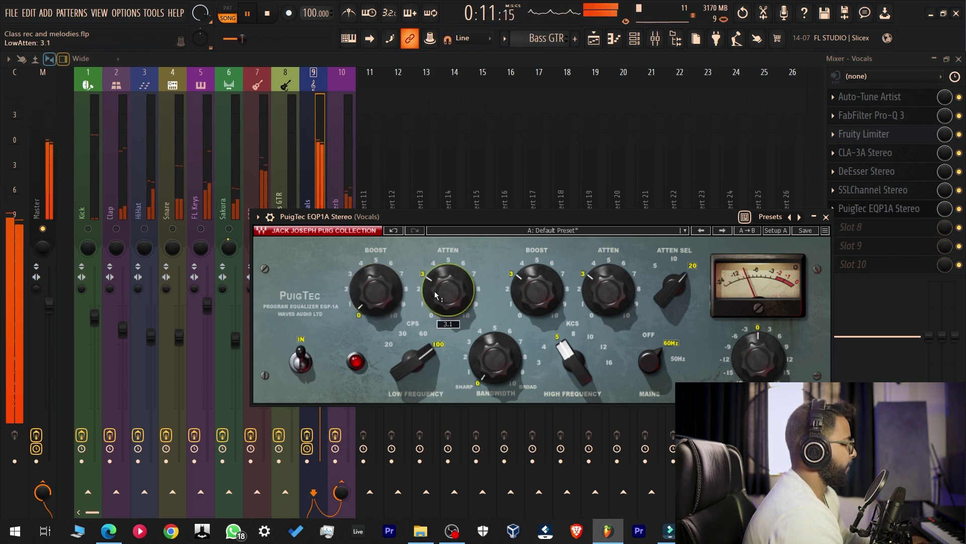
pyautogui.press('space')
pyautogui.hotkey('ctrl', 's')
pyautogui.hotkey('ctrl', 's')
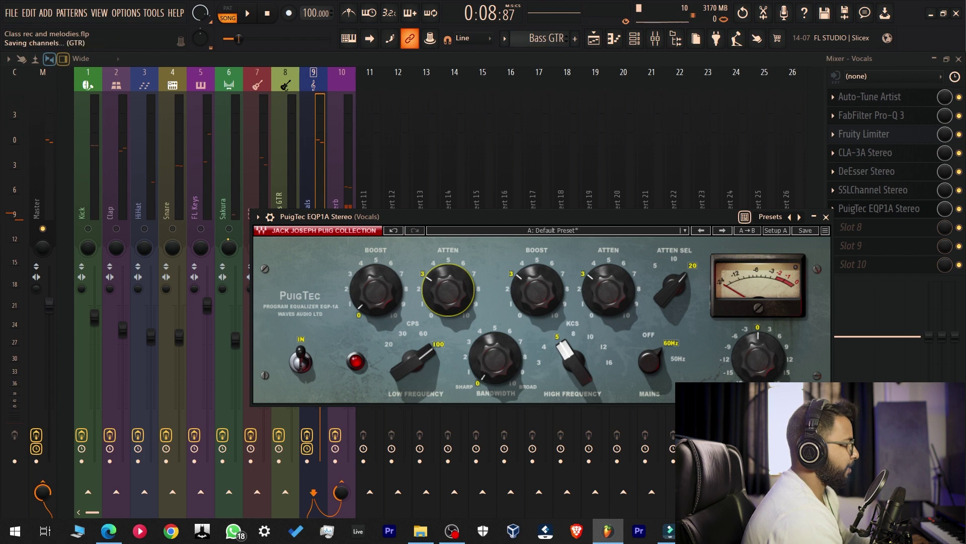
pyautogui.hotkey('ctrl', 's')
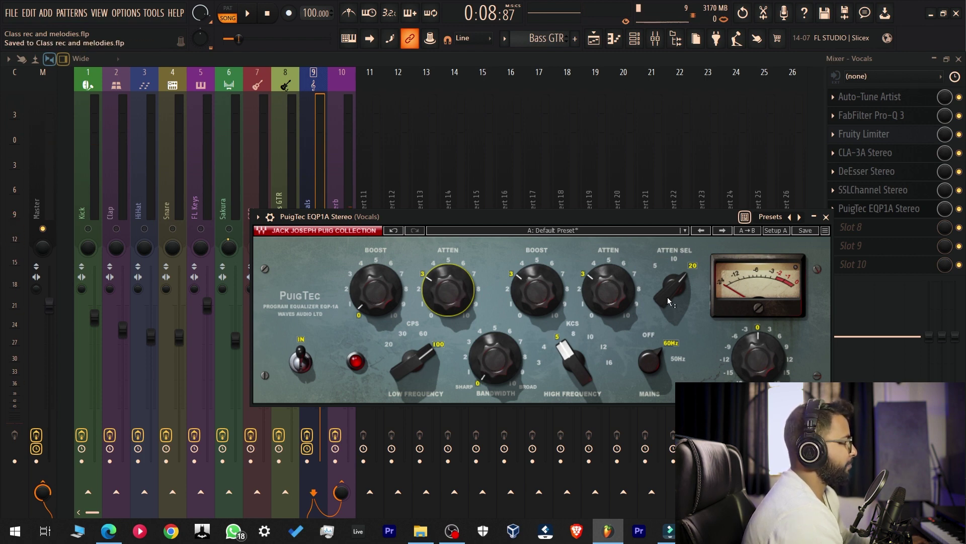
# Step: Compare the soloed vocal with the PuigTec EQ bypassed and enabled during playback, and save the project
pyautogui.click(959, 209)
pyautogui.press('space')
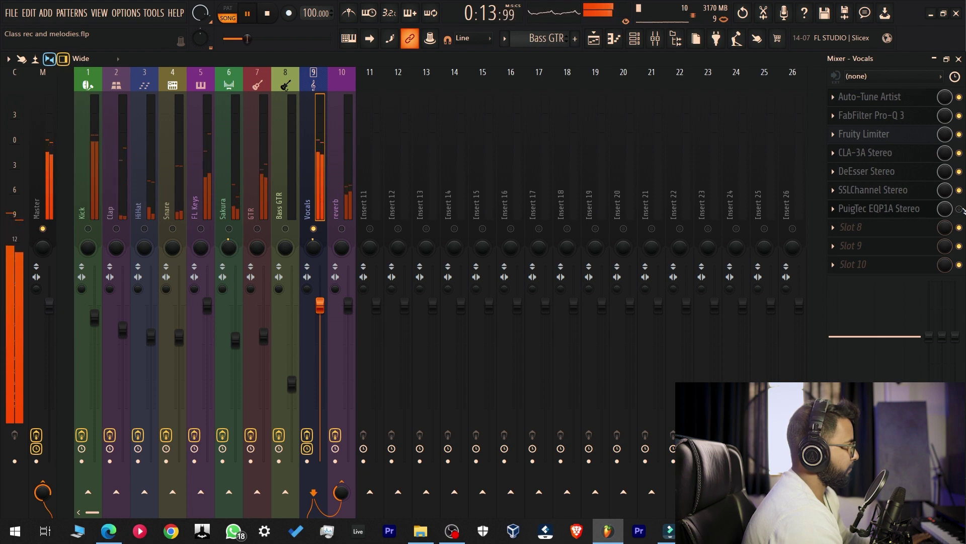
pyautogui.press('space')
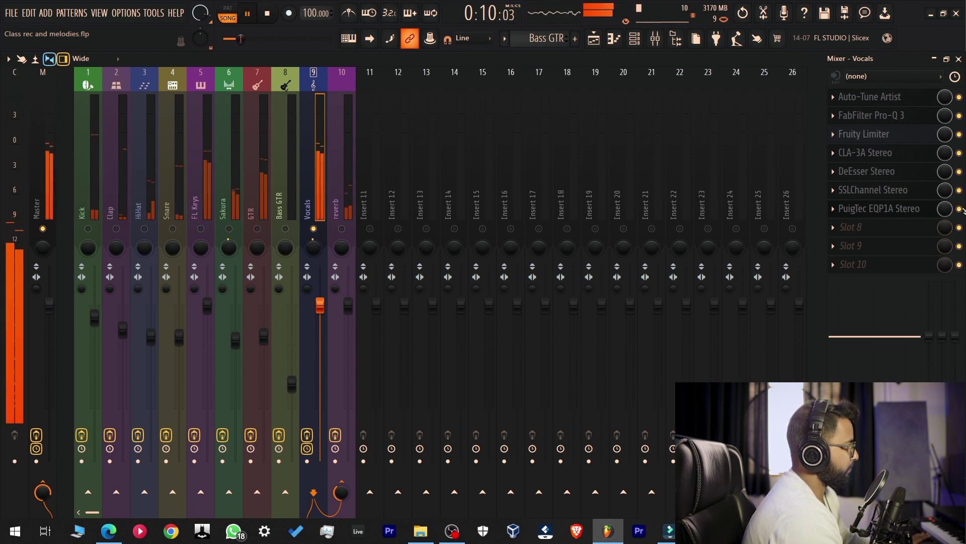
pyautogui.hotkey('ctrl', 's')
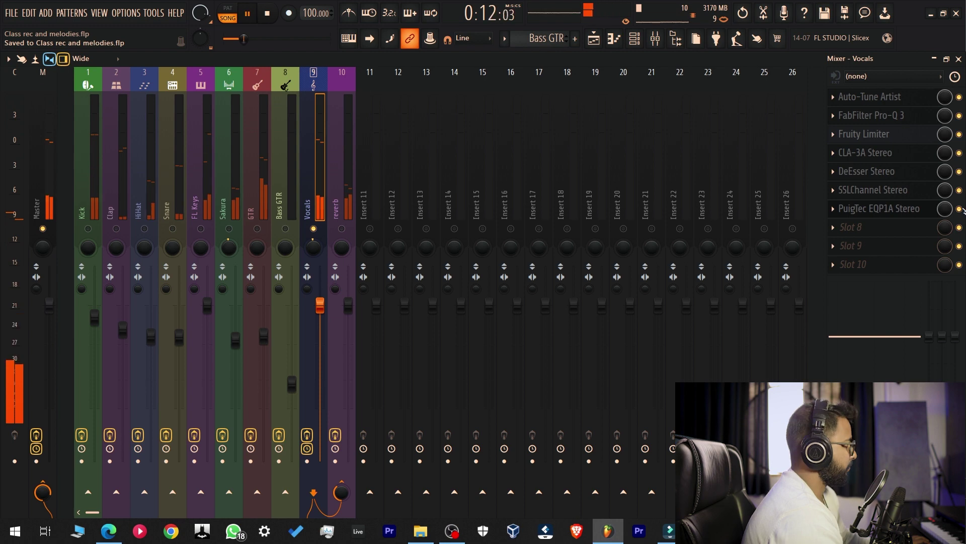
pyautogui.click(917, 210)
pyautogui.click(918, 210)
pyautogui.click(959, 210)
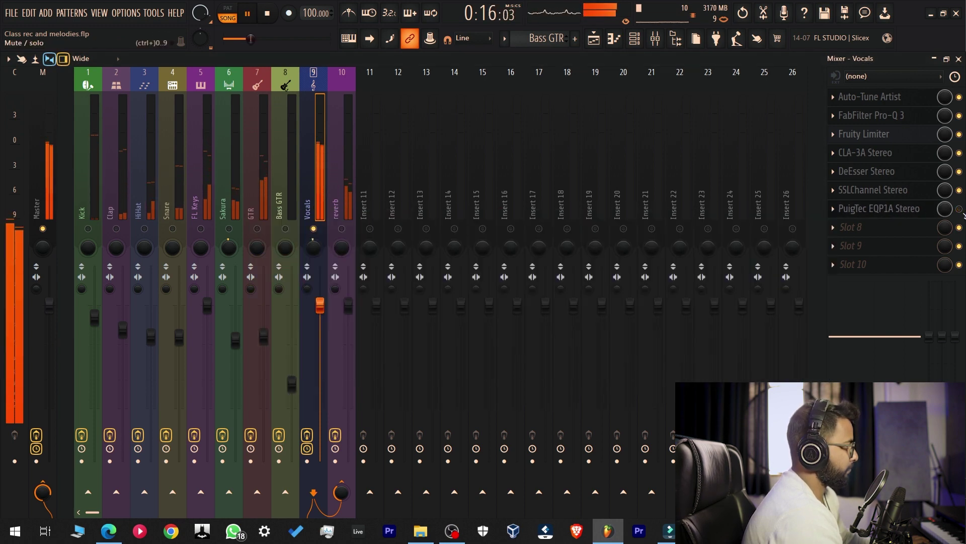
pyautogui.click(960, 209)
# Step: Lower the PuigTec's high attenuation to just over 2 and close the plugin
pyautogui.click(921, 213)
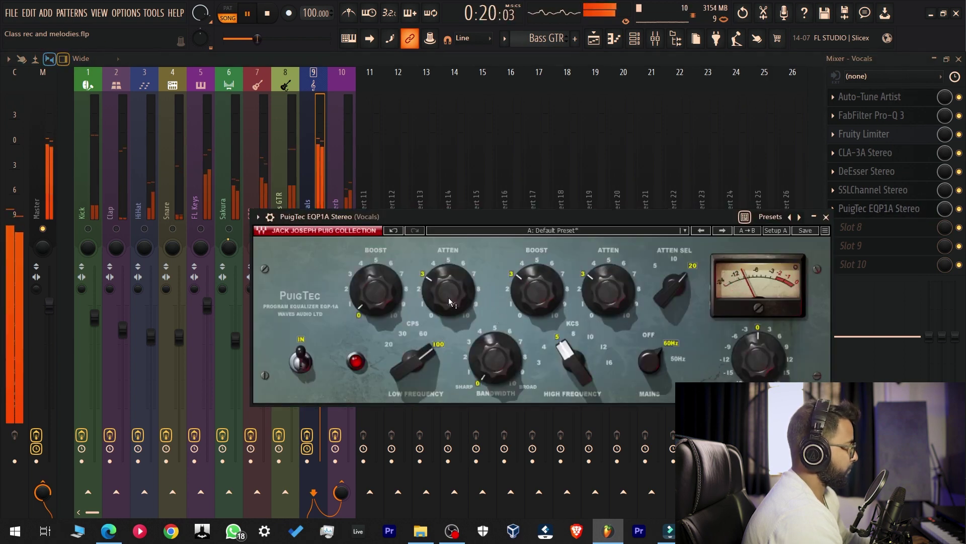
pyautogui.moveTo(608, 289); pyautogui.dragTo(608, 297)
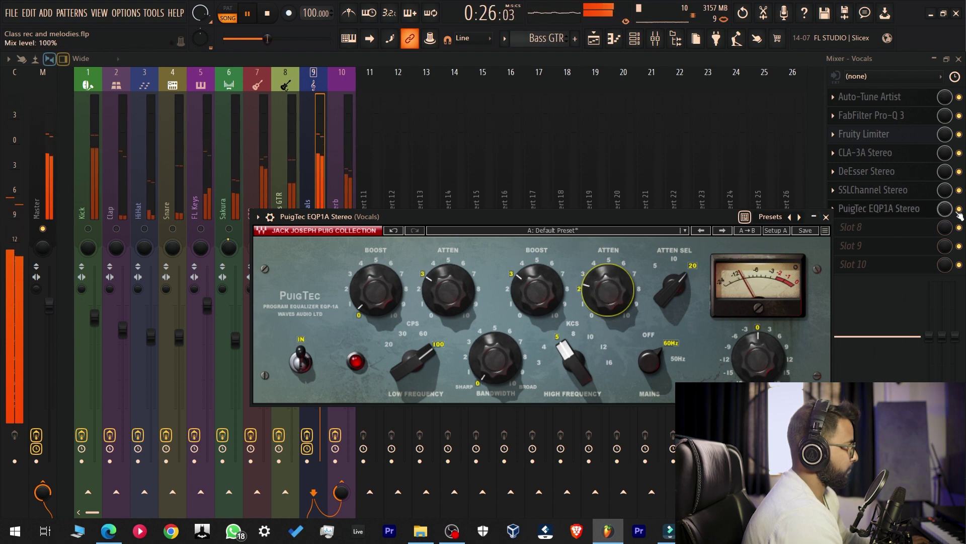
pyautogui.click(826, 217)
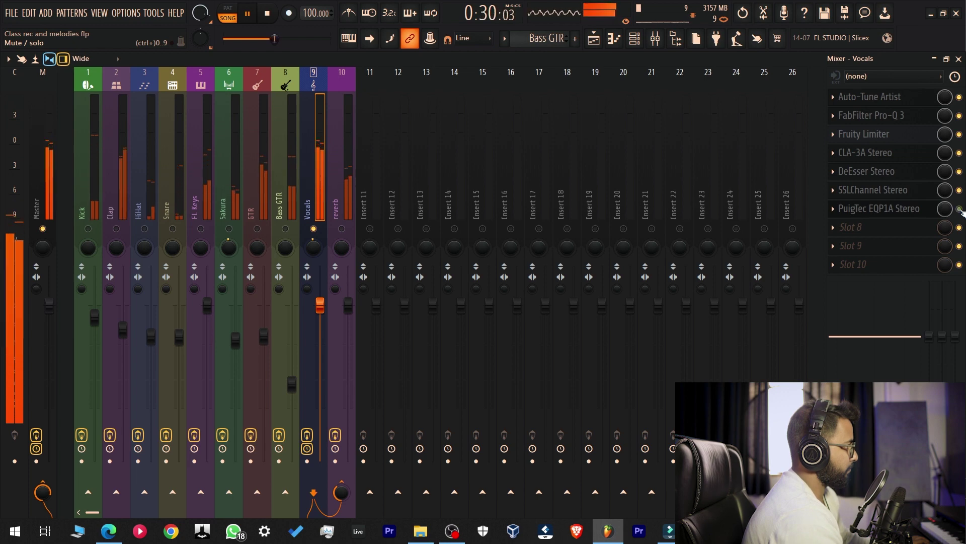
# Step: Stop playback, unmute all channels, listen to the full mix with the processed vocal and save the project
pyautogui.press('space')
pyautogui.hotkey('ctrl', 's')
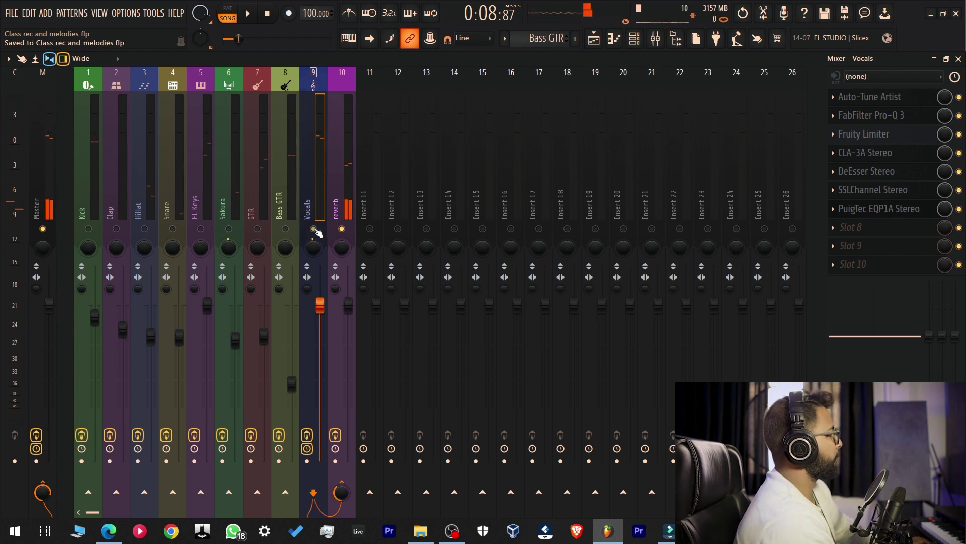
pyautogui.press('space')
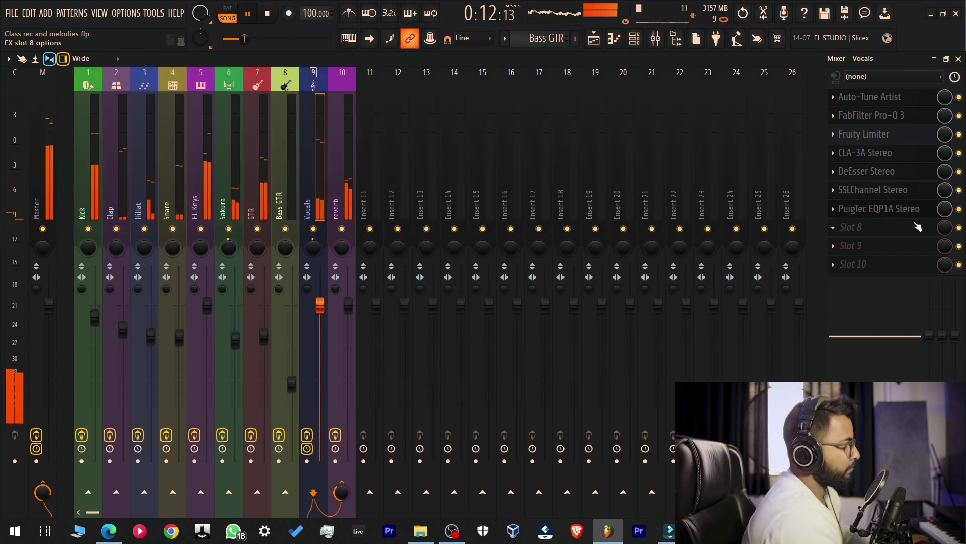
pyautogui.hotkey('ctrl', 's')
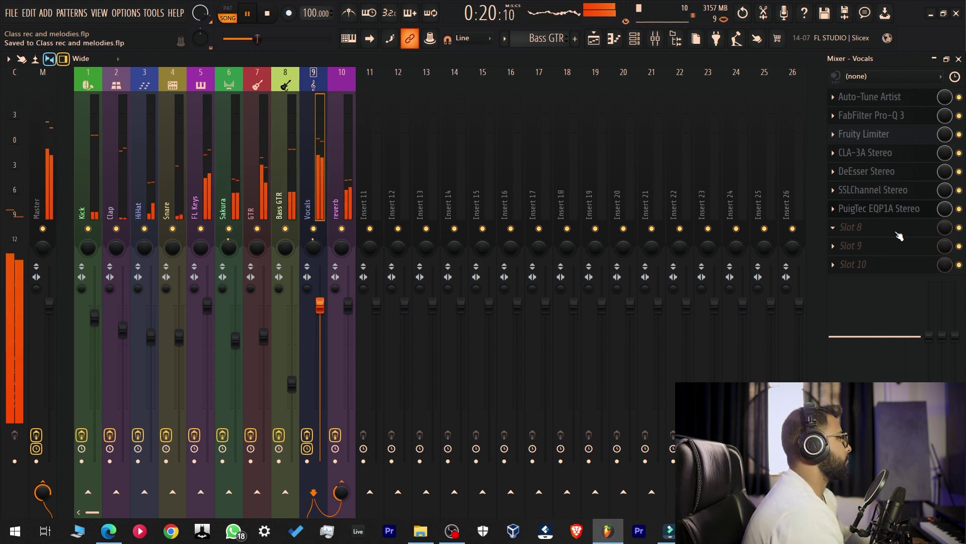
# Step: Try to load CLA Vocals into slot 8 of the Vocals channel and clear the slot again
pyautogui.click(899, 236)
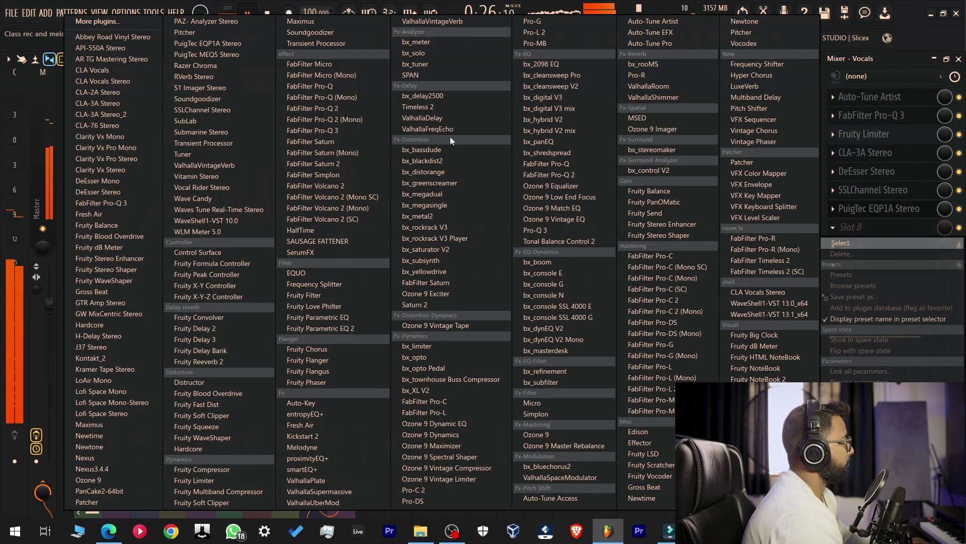
pyautogui.click(90, 70)
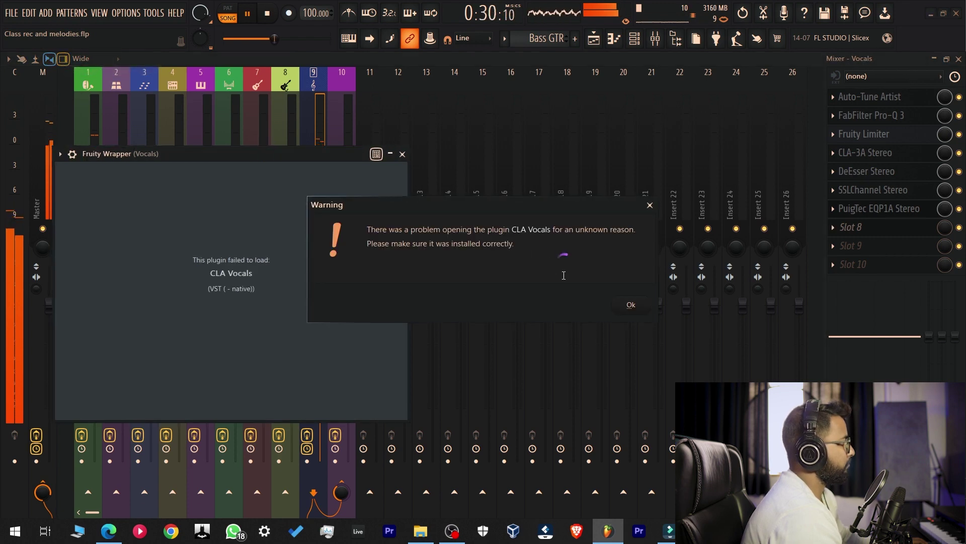
pyautogui.click(630, 305)
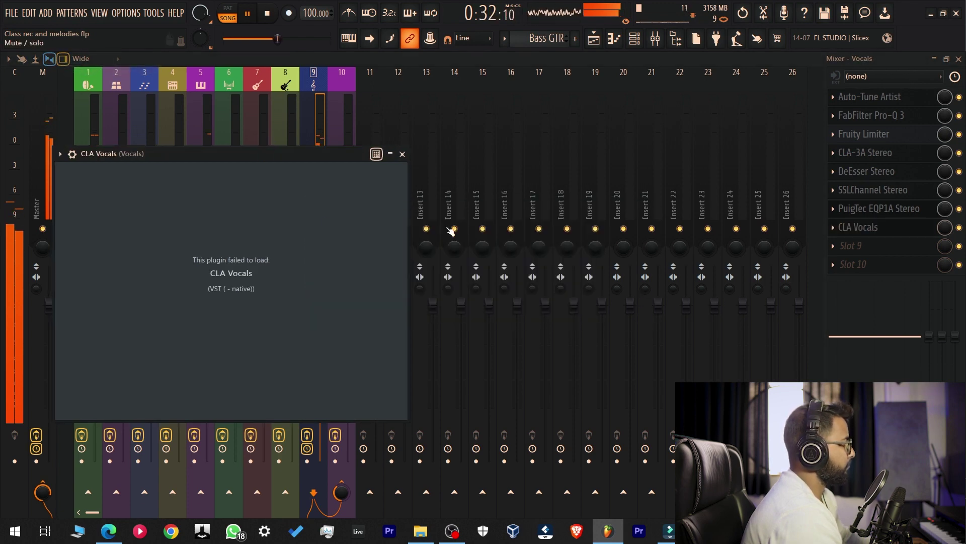
pyautogui.click(402, 154)
pyautogui.click(834, 227)
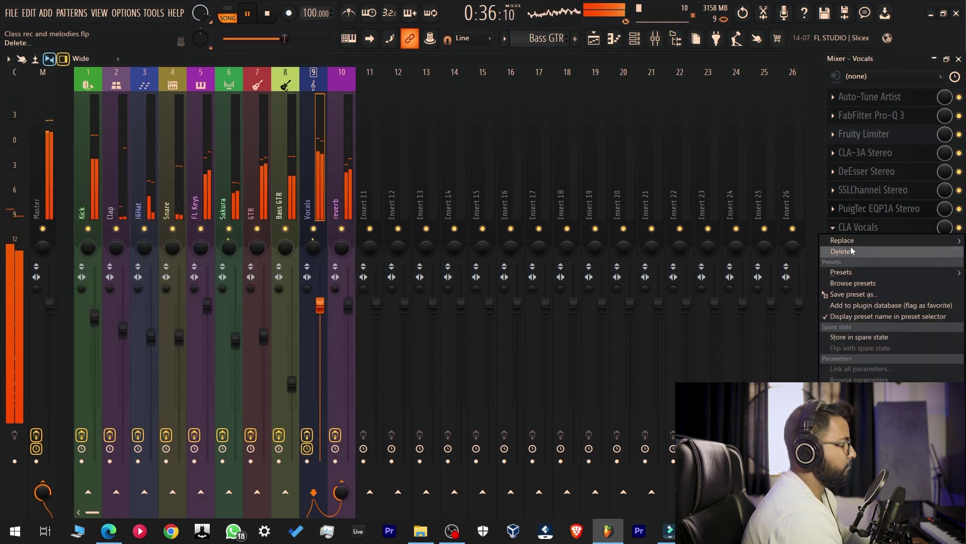
pyautogui.click(854, 253)
# Step: Load CLA Vocals Stereo into slot 8 of the Vocals channel and save the project
pyautogui.click(856, 227)
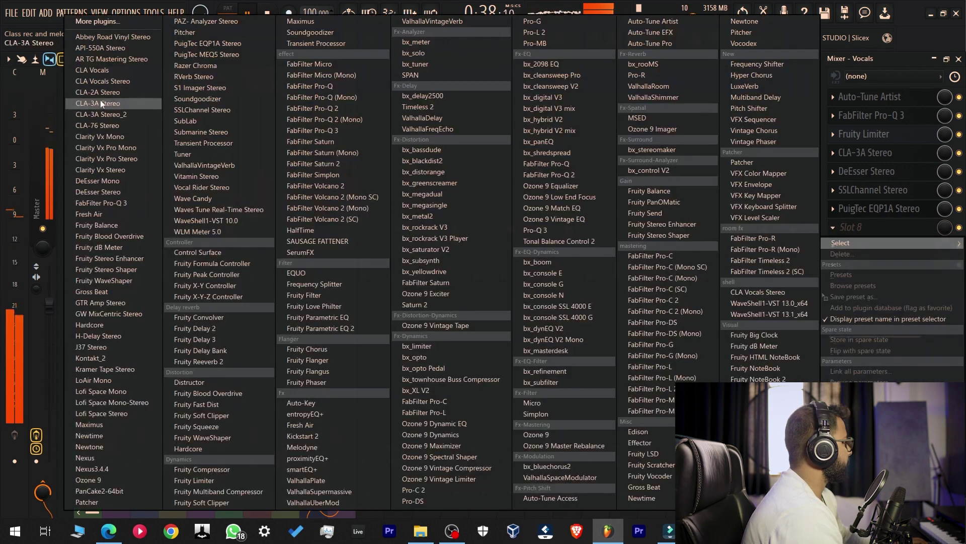
pyautogui.click(129, 81)
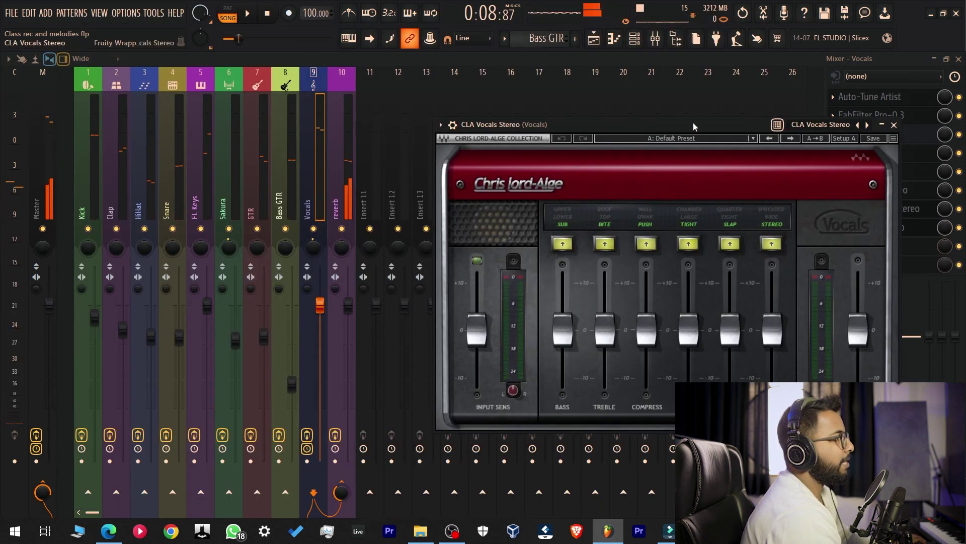
pyautogui.moveTo(704, 121); pyautogui.dragTo(600, 122)
pyautogui.hotkey('ctrl', 's')
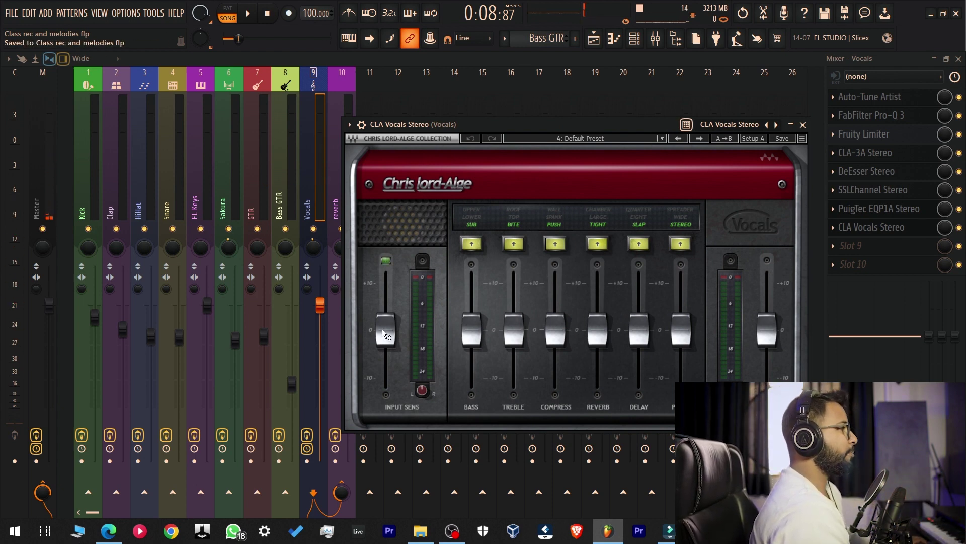
pyautogui.moveTo(569, 126); pyautogui.dragTo(598, 145)
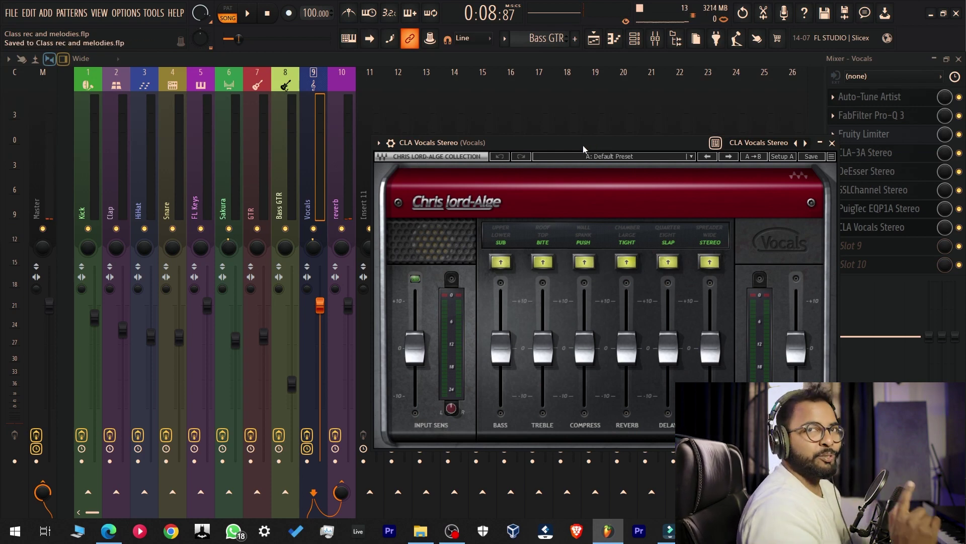
pyautogui.moveTo(582, 145); pyautogui.dragTo(551, 131)
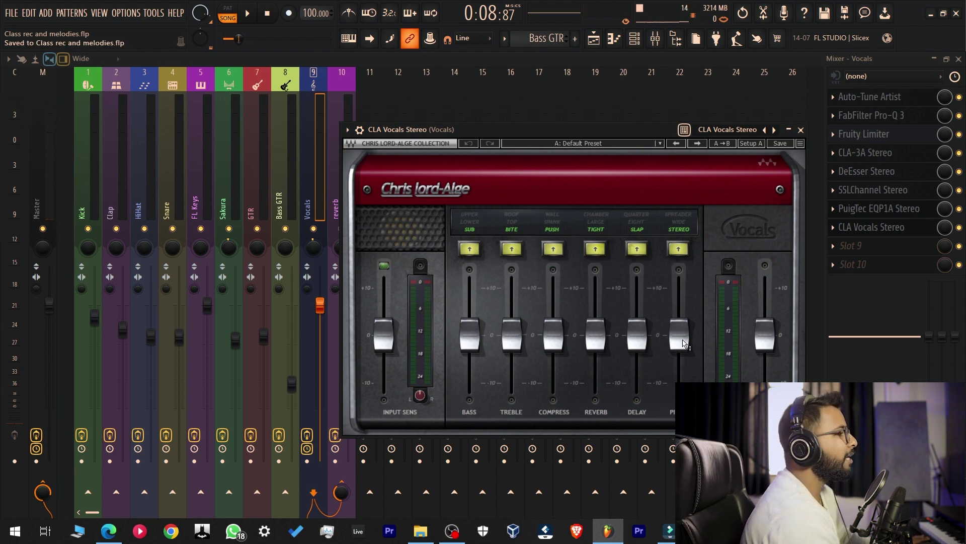
# Step: Lower the Pitch fader in CLA Vocals to about -9.2 and save the project
pyautogui.moveTo(684, 344); pyautogui.dragTo(684, 391)
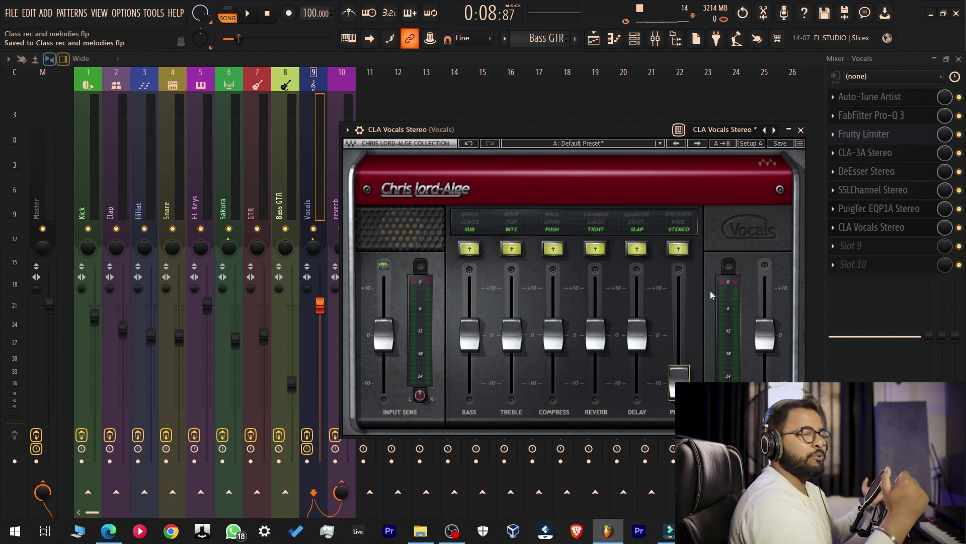
pyautogui.moveTo(683, 389); pyautogui.dragTo(682, 387)
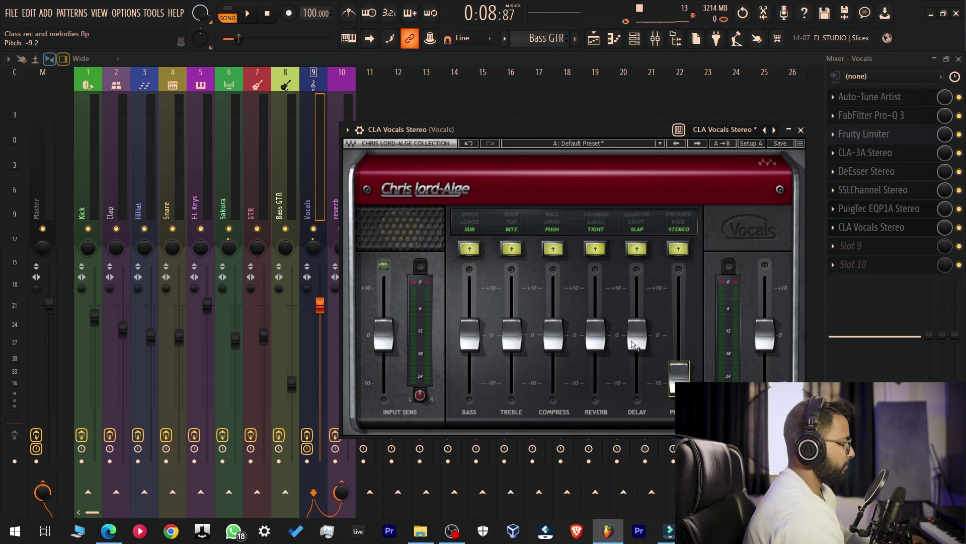
pyautogui.moveTo(682, 388); pyautogui.dragTo(682, 387)
pyautogui.hotkey('ctrl', 's')
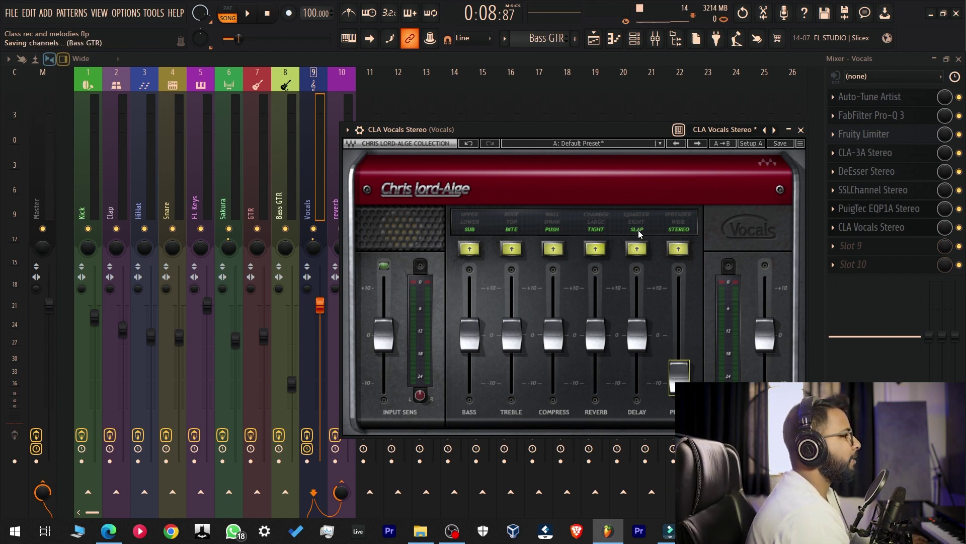
pyautogui.moveTo(634, 132); pyautogui.dragTo(649, 124)
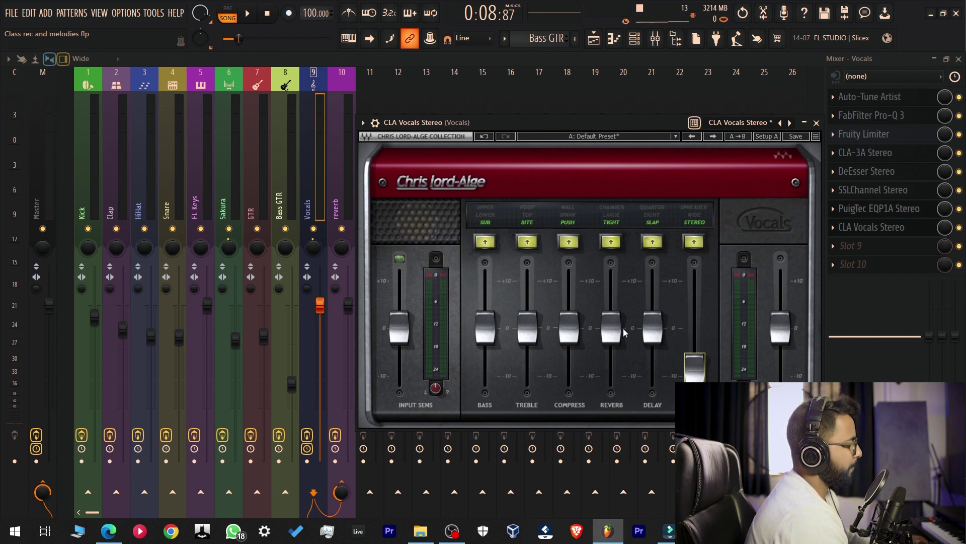
# Step: Start playback, solo the Vocals and reverb channels together, and reopen CLA Vocals on the Vocals channel
pyautogui.press('space')
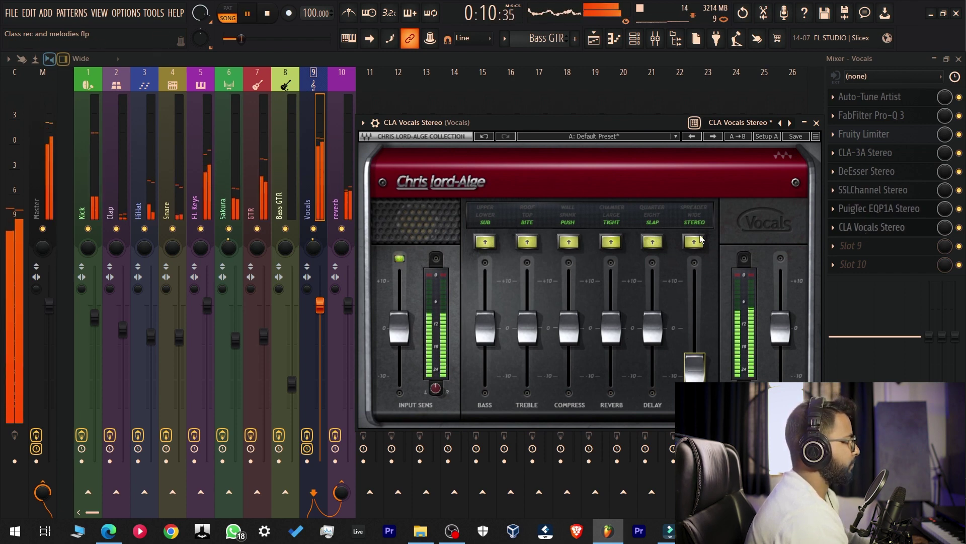
pyautogui.rightClick(315, 231)
pyautogui.rightClick(344, 230)
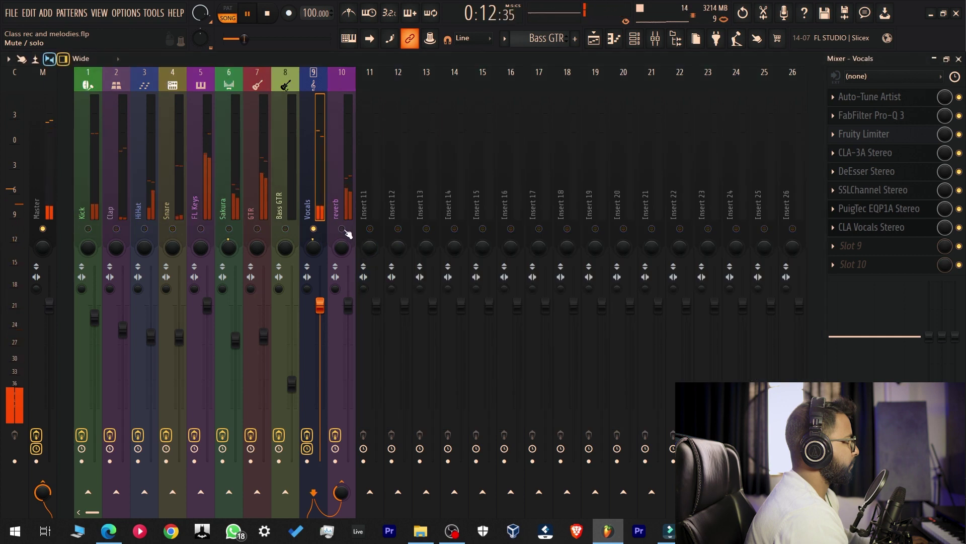
pyautogui.click(313, 229)
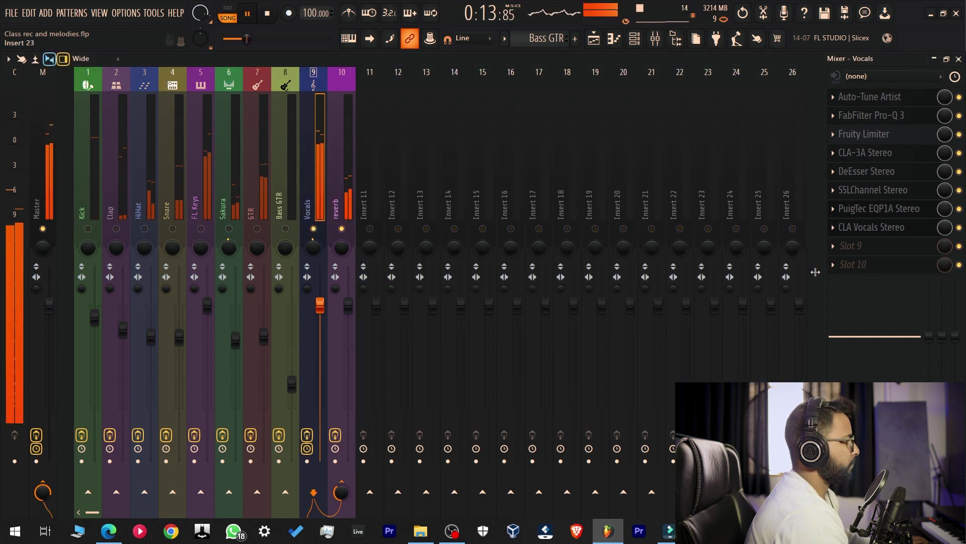
pyautogui.click(880, 228)
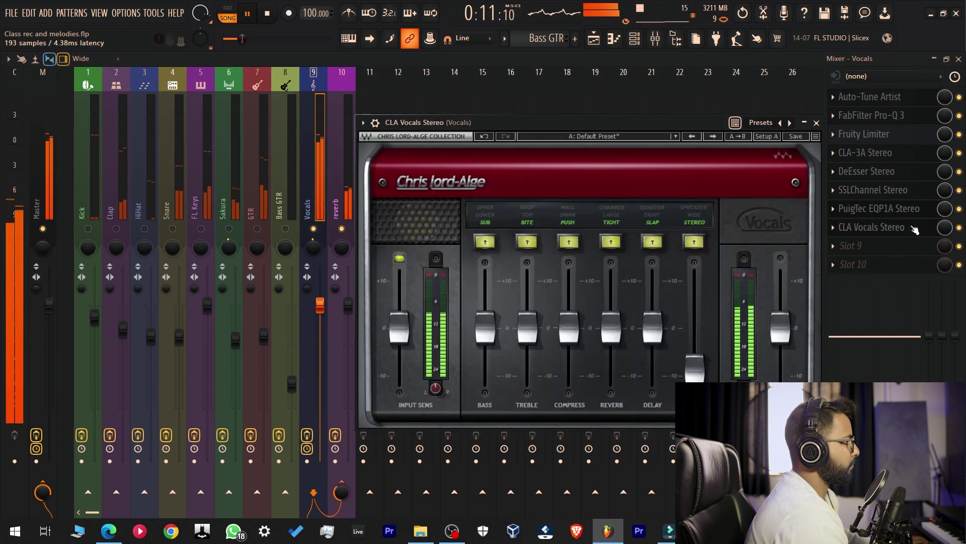
# Step: Set the CLA Vocals delay to Quarter at -2.1, save the project, and bring the plugin back up after checking the reverb channel
pyautogui.moveTo(652, 328); pyautogui.dragTo(653, 339)
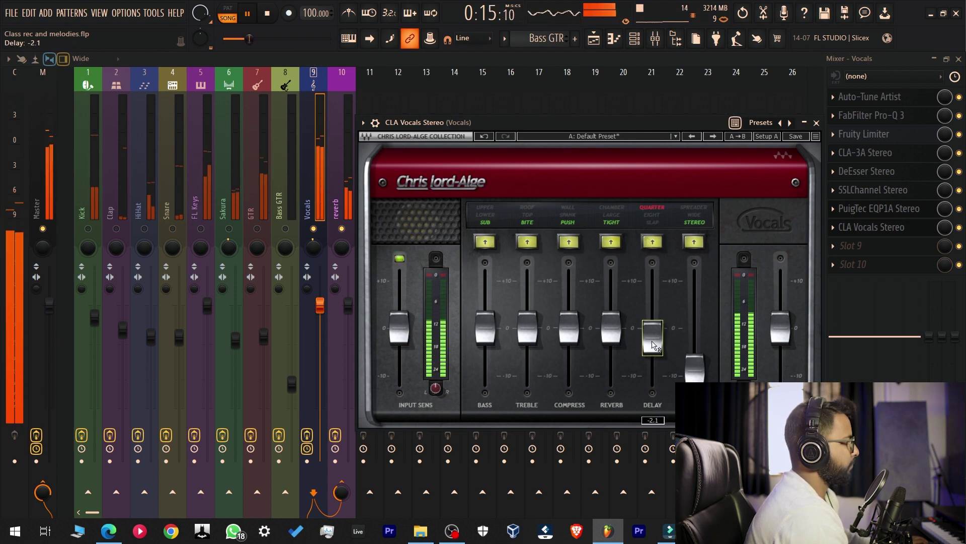
pyautogui.click(348, 214)
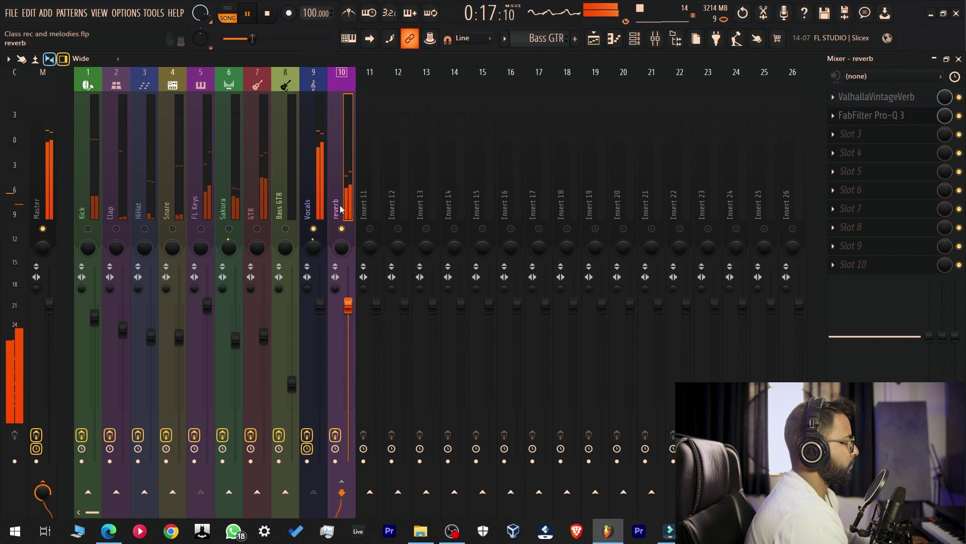
pyautogui.click(316, 181)
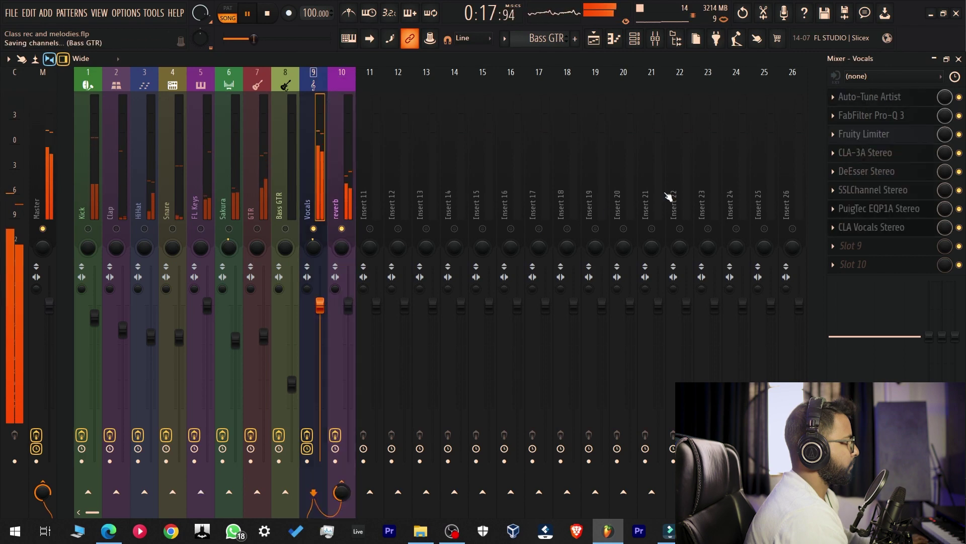
pyautogui.click(879, 227)
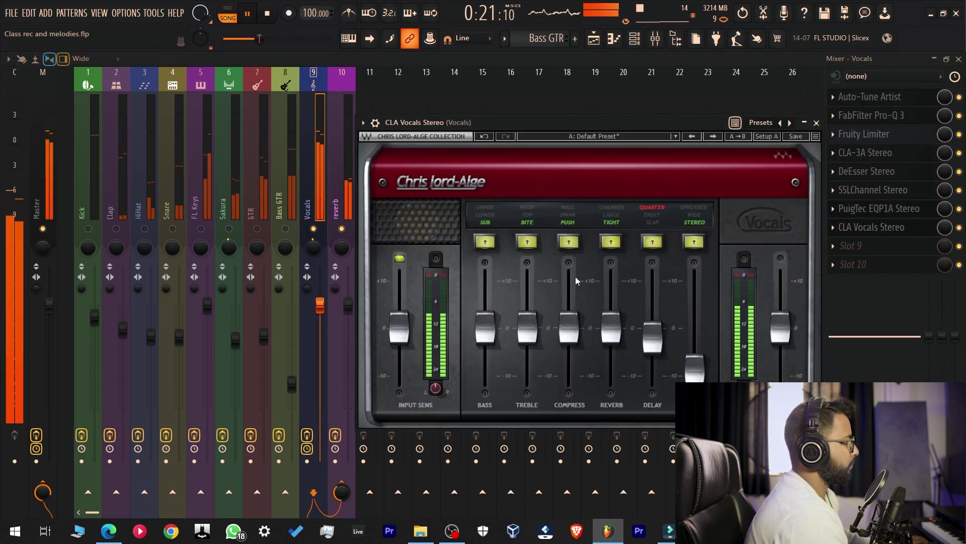
# Step: Lower the CLA Vocals reverb to -6.7 and raise its treble to 0.5
pyautogui.moveTo(611, 327); pyautogui.dragTo(611, 374)
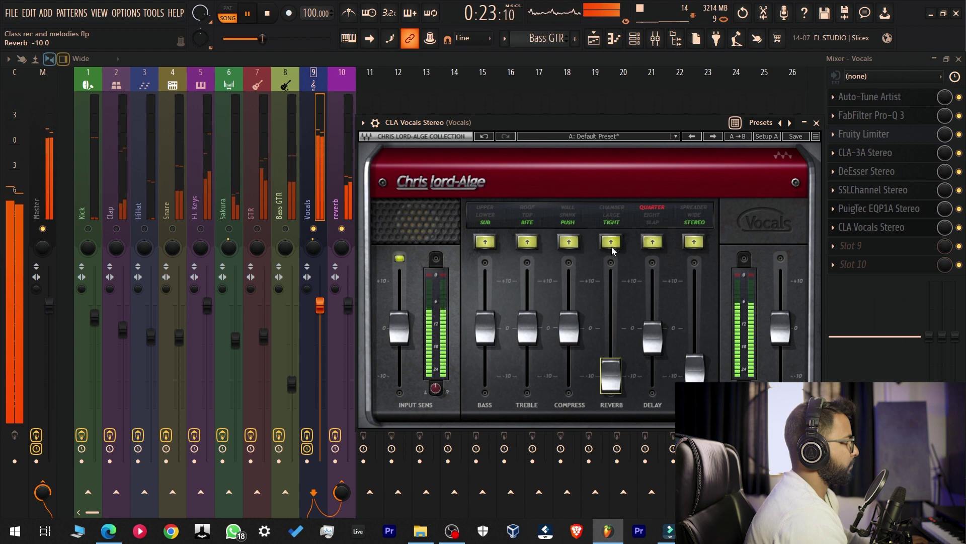
pyautogui.moveTo(611, 375); pyautogui.dragTo(611, 360)
pyautogui.moveTo(534, 324); pyautogui.dragTo(534, 322)
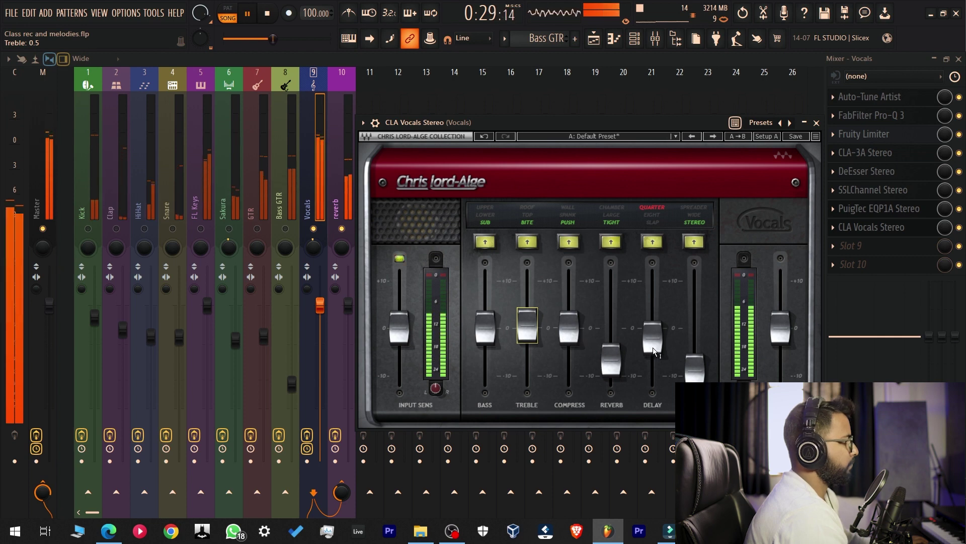
# Step: Raise the CLA Vocals delay to 4.6, stop playback and save the project
pyautogui.moveTo(653, 335); pyautogui.dragTo(653, 312)
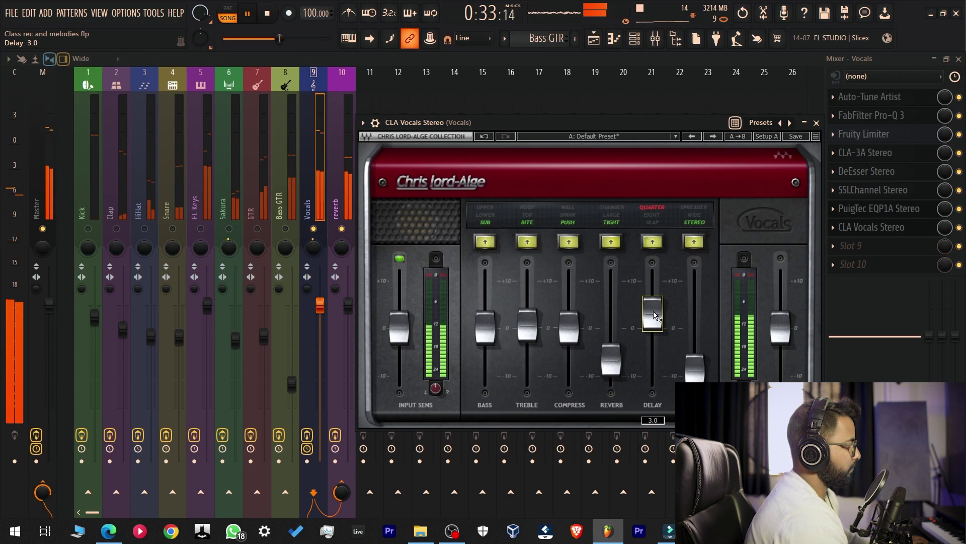
pyautogui.moveTo(653, 312); pyautogui.dragTo(654, 309)
pyautogui.press('space')
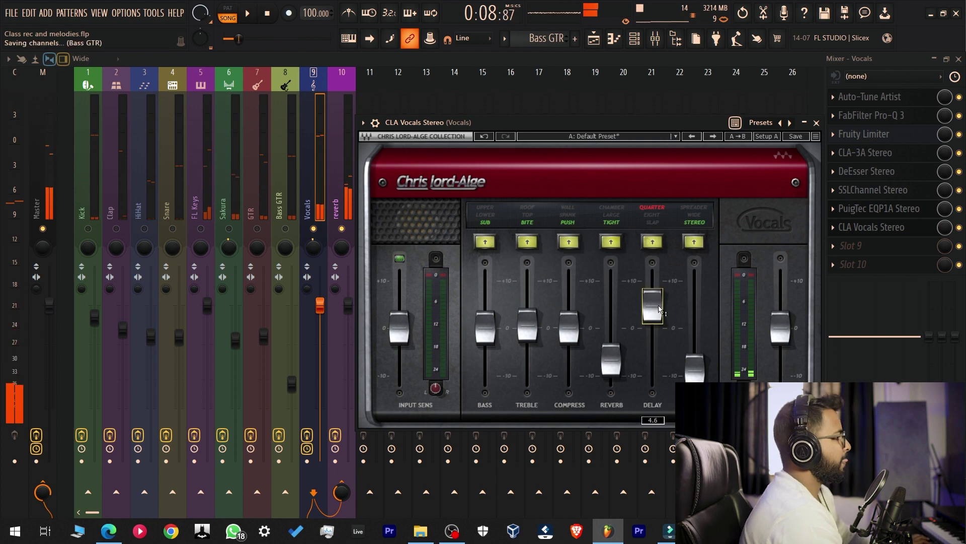
pyautogui.hotkey('ctrl', 's')
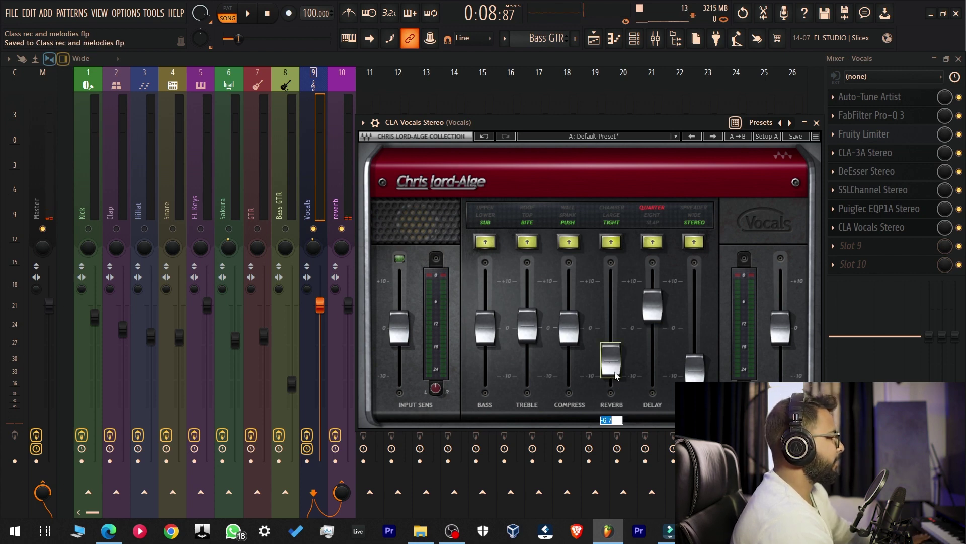
# Step: Lower the CLA Vocals reverb slightly further, save the project and close the plugin
pyautogui.moveTo(616, 381); pyautogui.dragTo(616, 383)
pyautogui.hotkey('ctrl', 's')
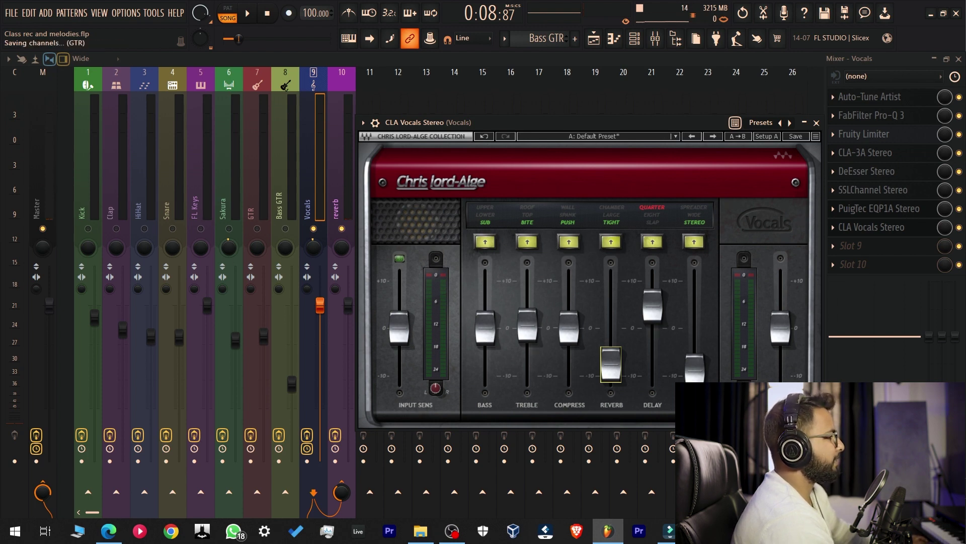
pyautogui.click(817, 122)
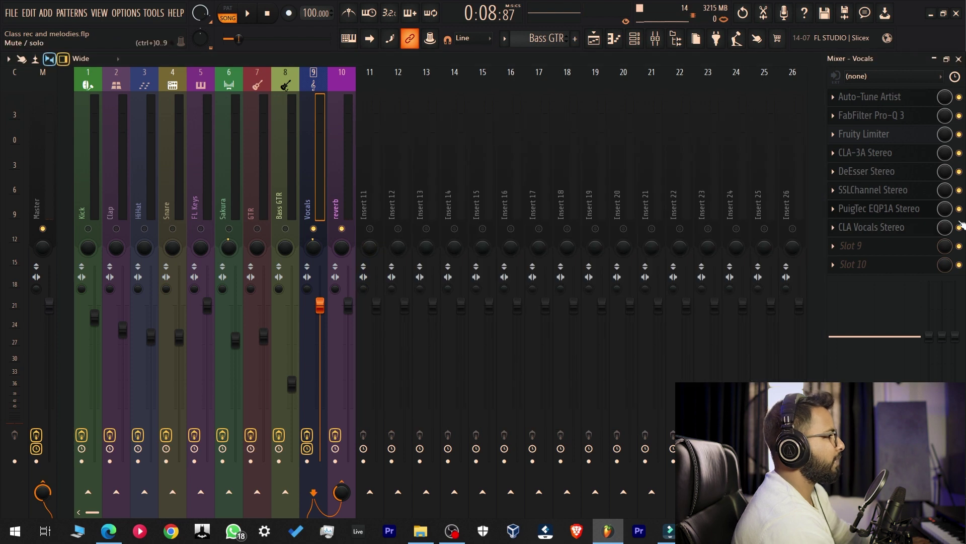
# Step: Compare the soloed vocal with CLA Vocals bypassed and enabled, leave it enabled and save the project
pyautogui.press('space')
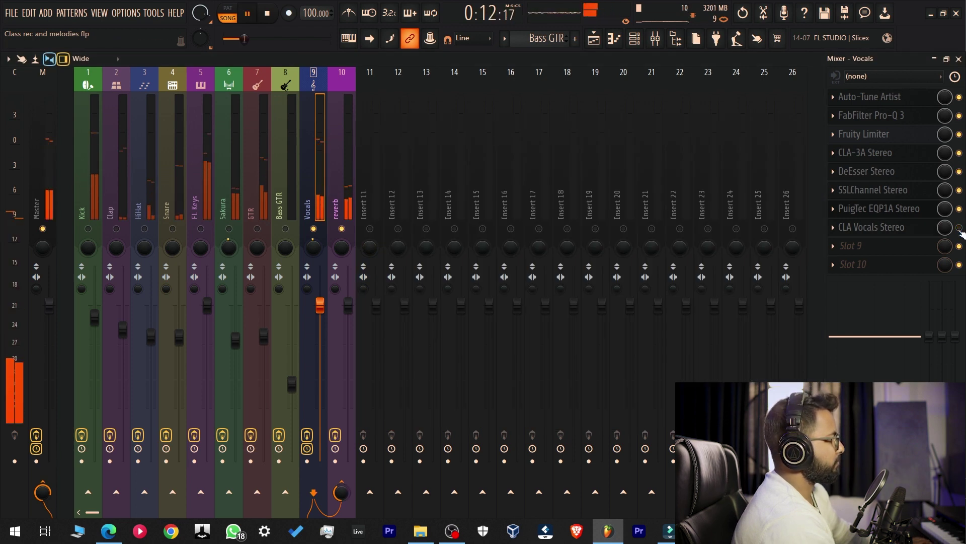
pyautogui.press('space')
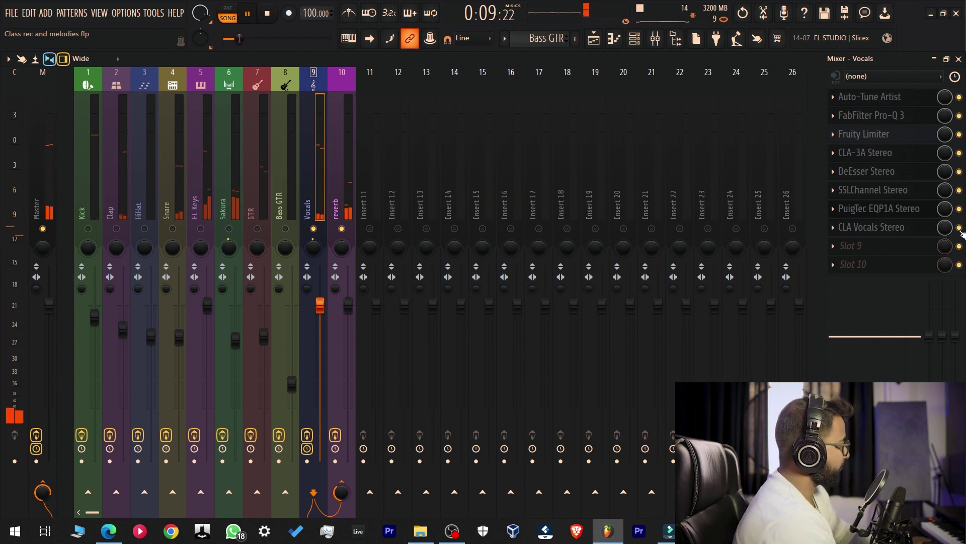
pyautogui.hotkey('ctrl', 's')
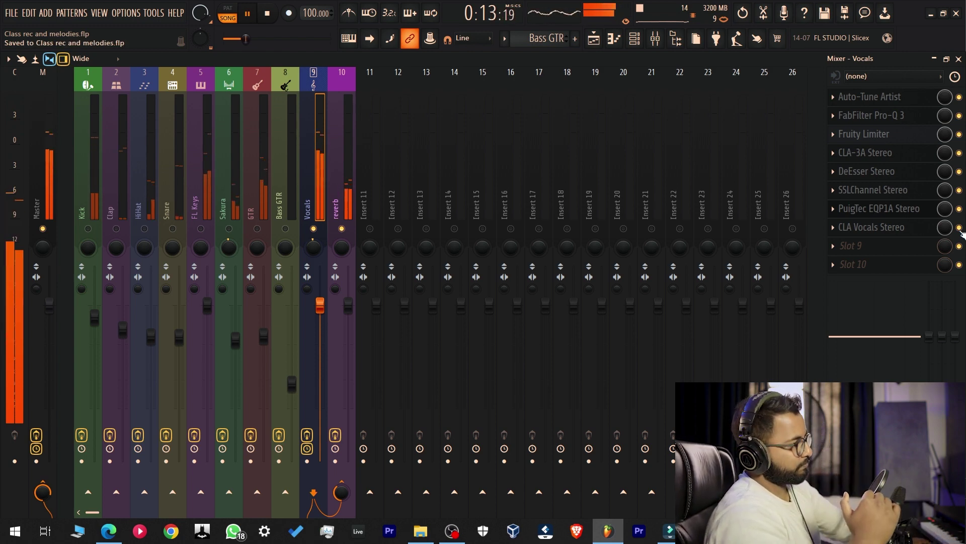
pyautogui.press('space')
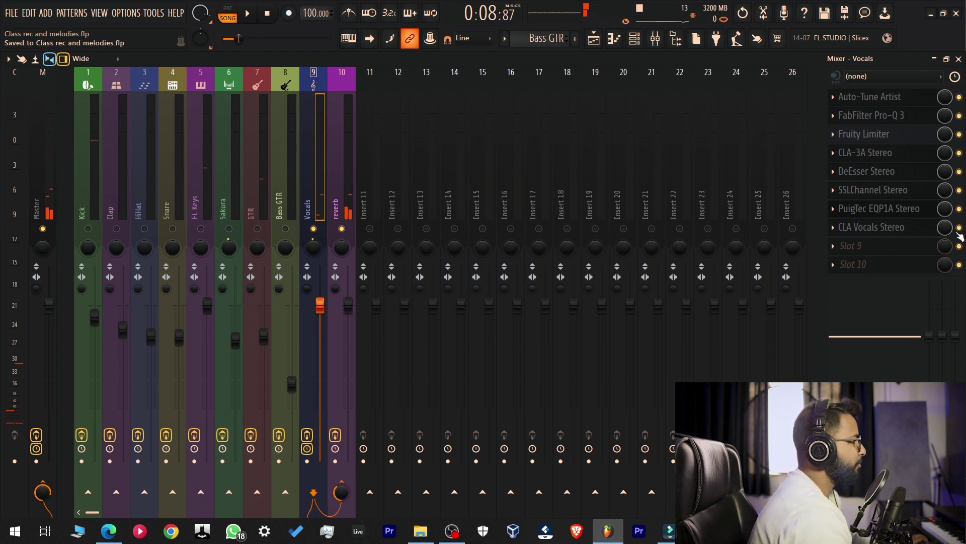
# Step: Unmute all channels, play the full mix with the processed vocal and save the project
pyautogui.rightClick(314, 228)
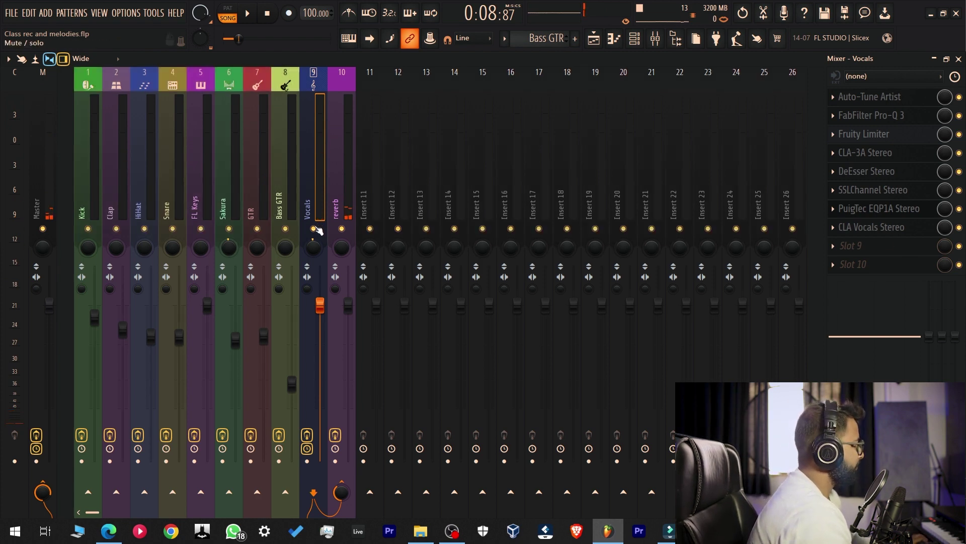
pyautogui.press('space')
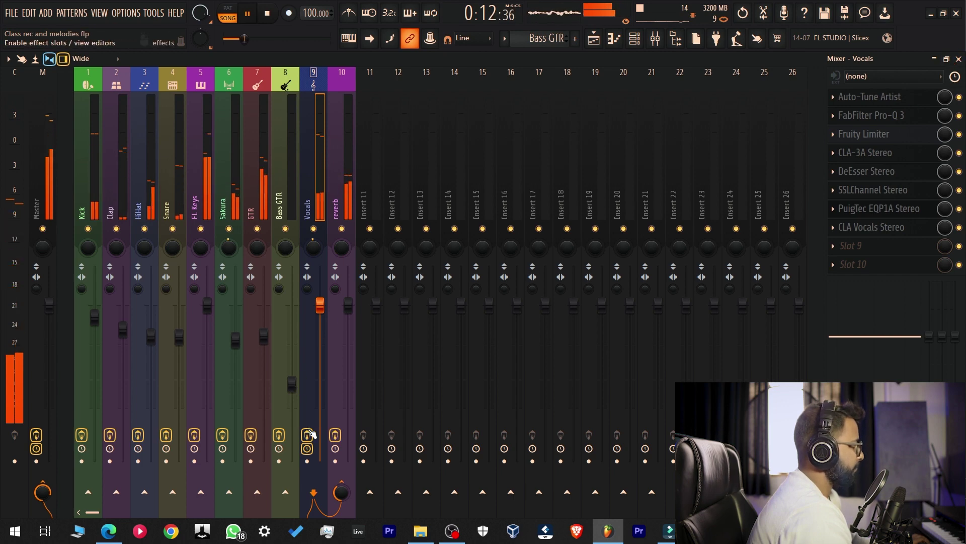
pyautogui.hotkey('ctrl', 's')
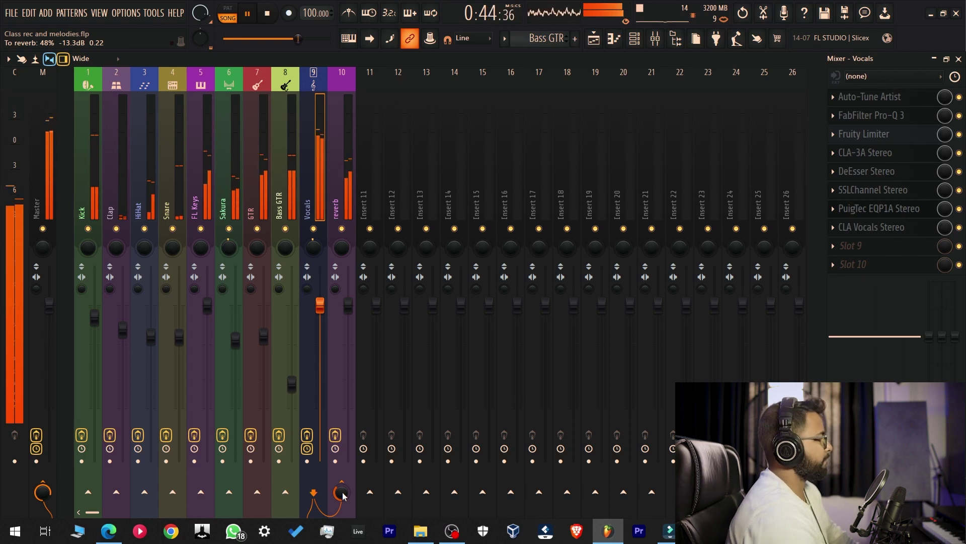
# Step: Show the Playlist with all plugin windows closed, replay the song from the start, save the project and stop playback
pyautogui.press('F9')
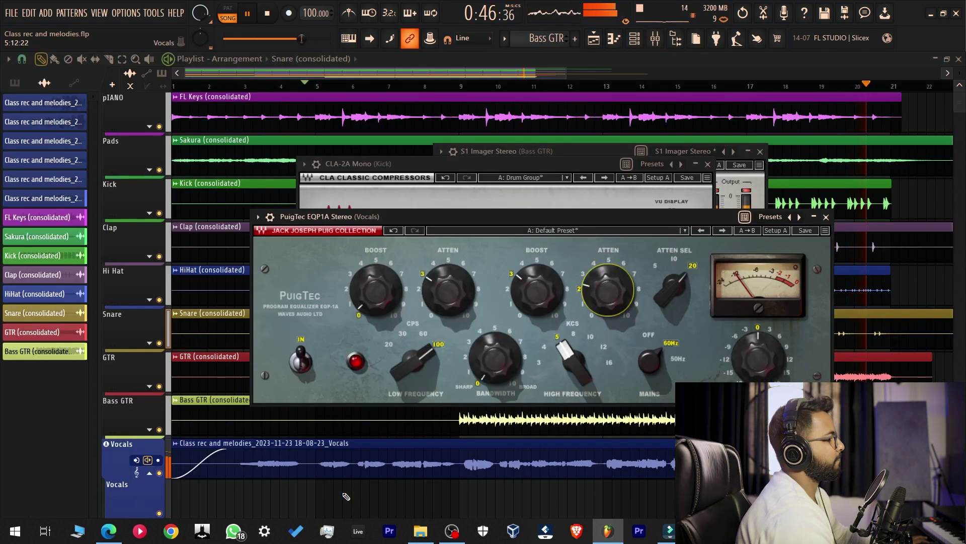
pyautogui.press('F12')
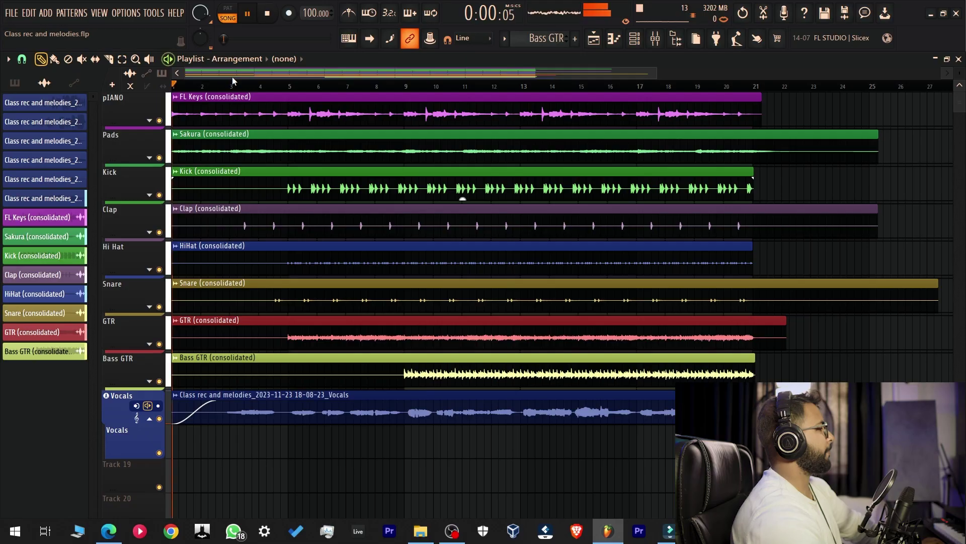
pyautogui.hotkey('ctrl', 's')
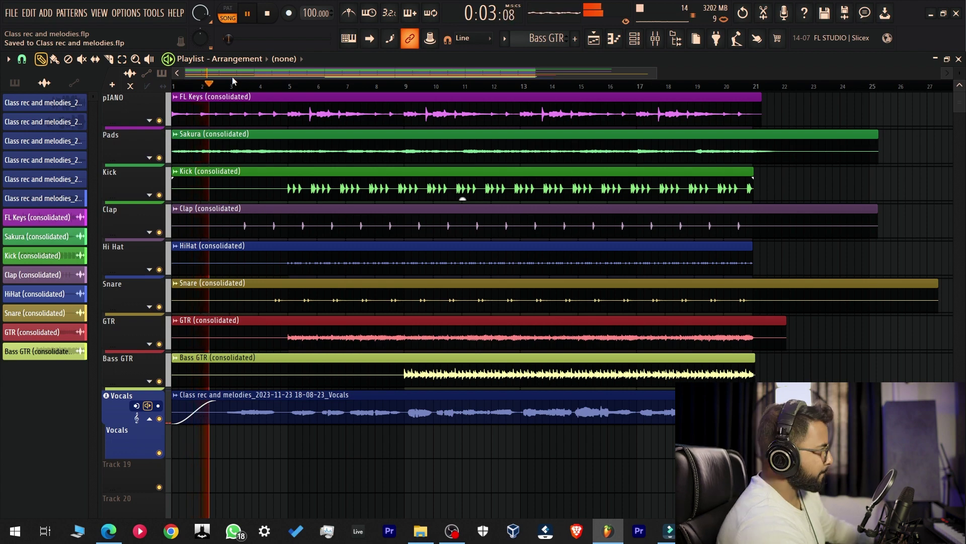
pyautogui.press('space')
# Step: Cut the silence before the first phrase of the Vocals clip and the silent gap between its first two phrases
pyautogui.keyDown('alt'); pyautogui.scroll(4, 207, 448); pyautogui.keyUp('alt')
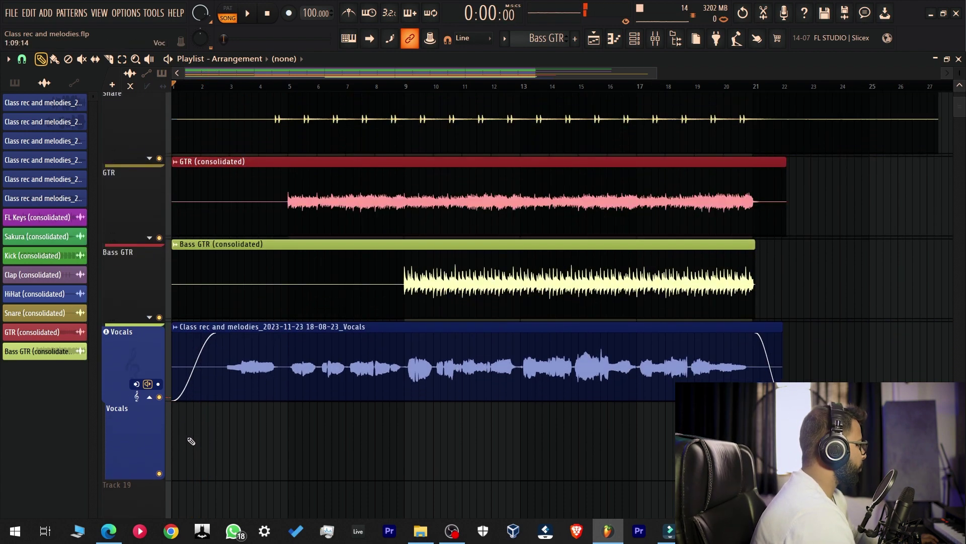
pyautogui.keyDown('ctrl'); pyautogui.scroll(5, 233, 425); pyautogui.keyUp('ctrl')
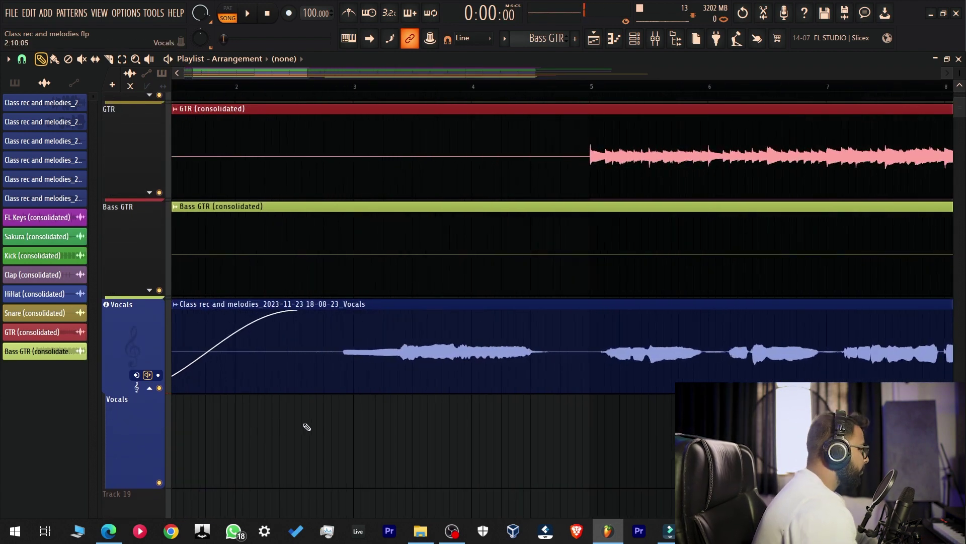
pyautogui.click(340, 351)
pyautogui.rightClick(313, 363)
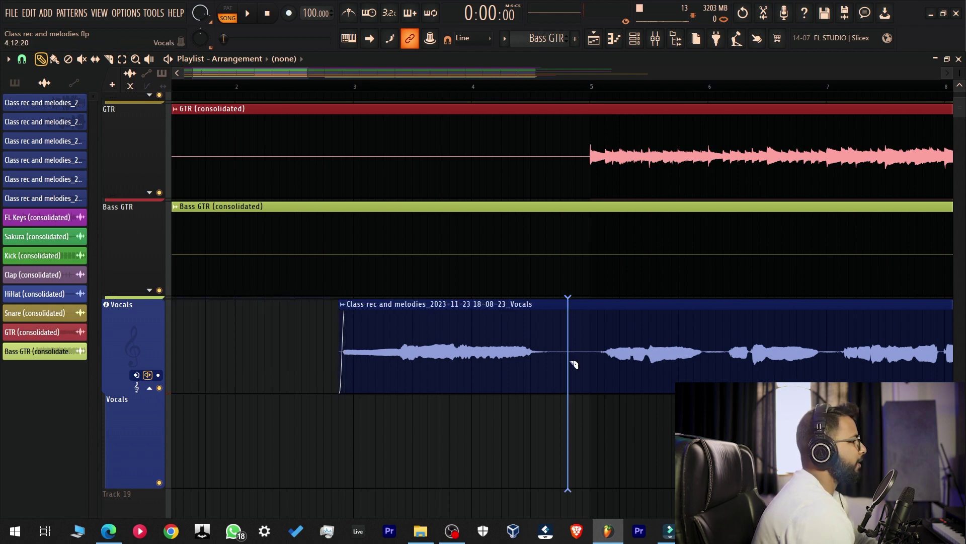
pyautogui.moveTo(574, 364); pyautogui.dragTo(549, 352)
pyautogui.rightClick(550, 351)
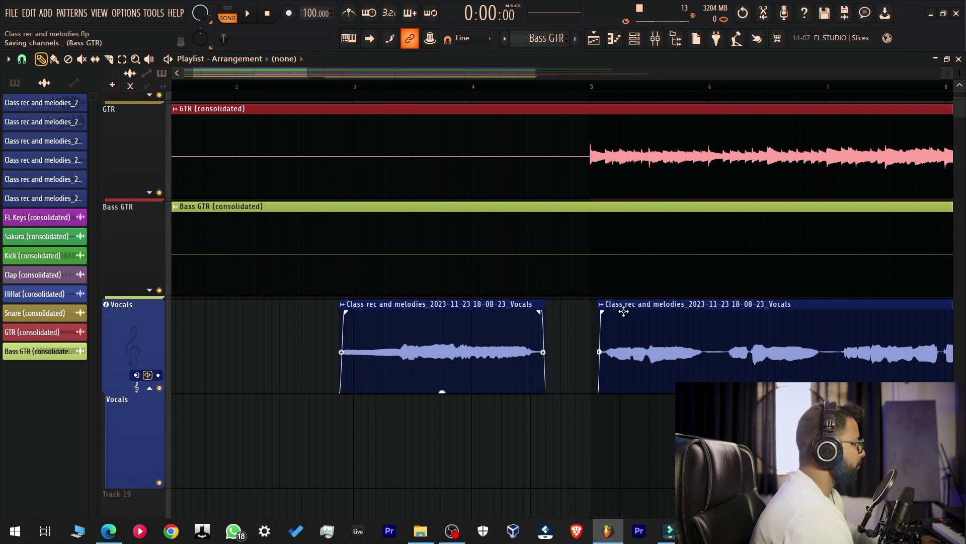
# Step: Shorten the end of the Vocals clip to bar 21 with its fade-out starting around bar 20.5, and save the project
pyautogui.hscroll(10, 701, 74)
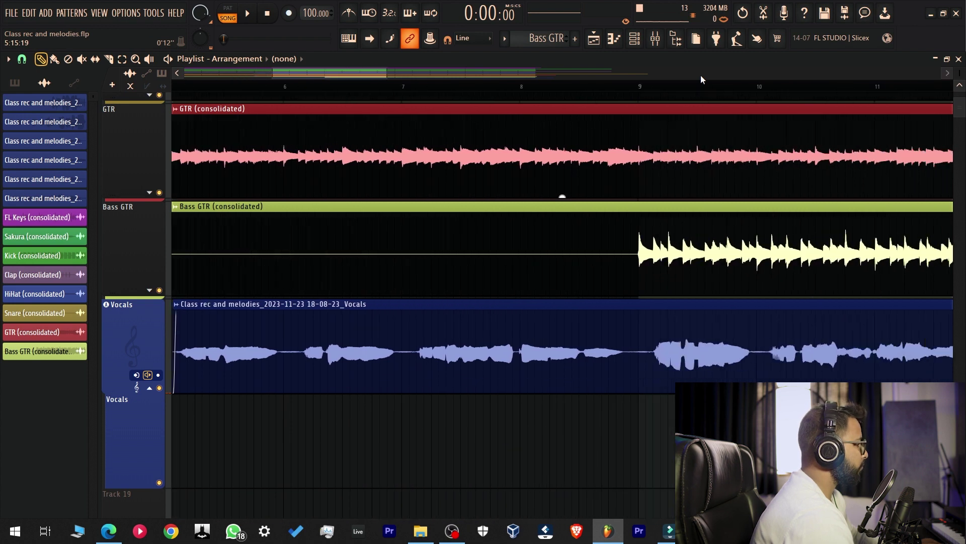
pyautogui.hscroll(7, 700, 74)
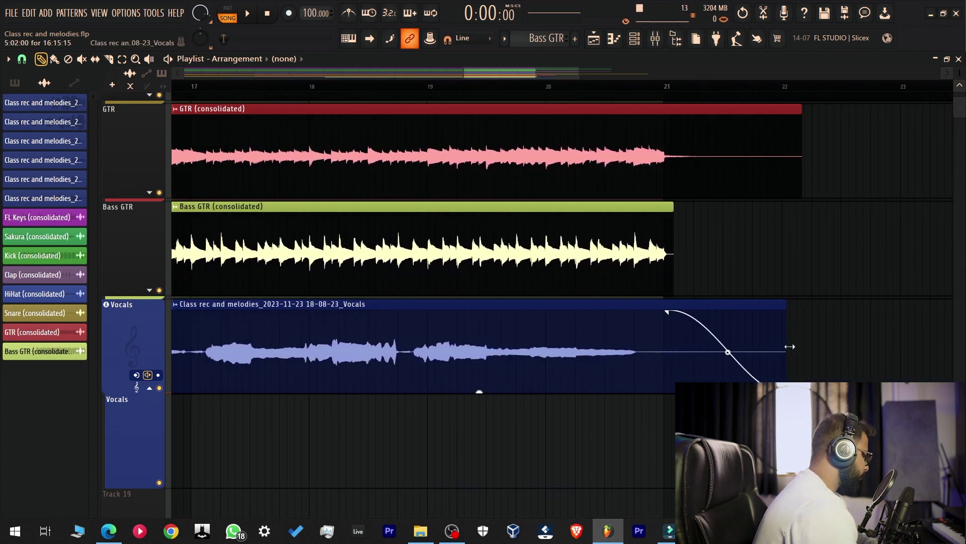
pyautogui.moveTo(671, 361); pyautogui.dragTo(606, 296)
pyautogui.hotkey('ctrl', 's')
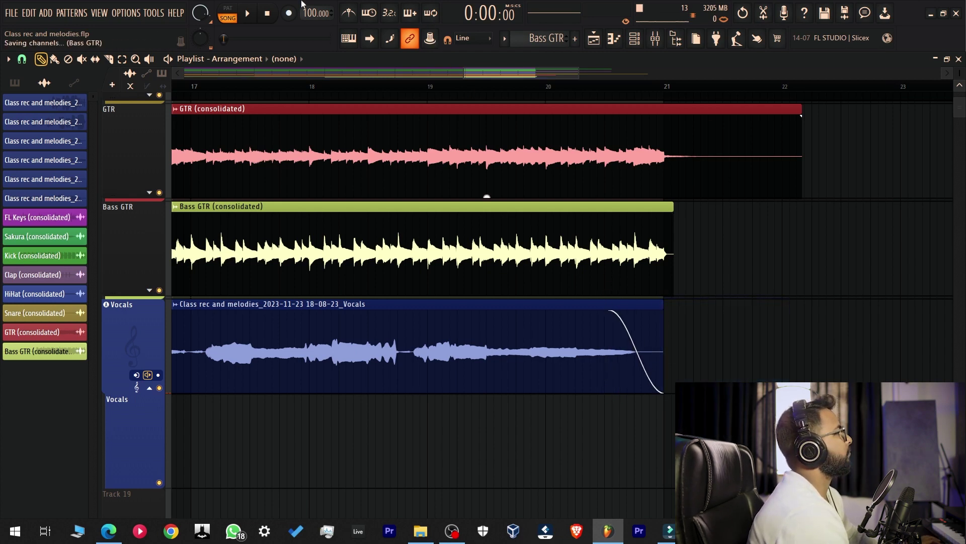
# Step: Play the whole arrangement with the trimmed vocal, save the project and stop playback
pyautogui.press('space')
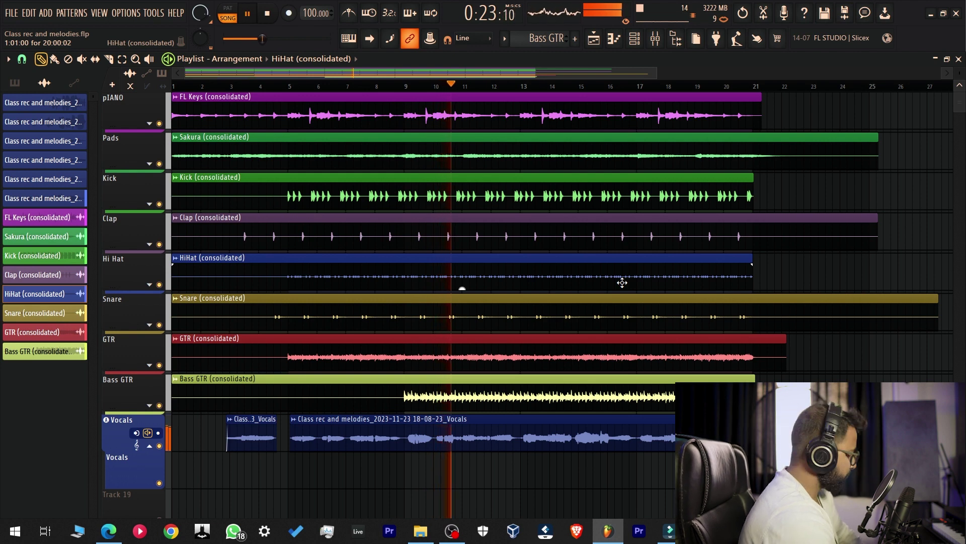
pyautogui.hotkey('ctrl', 's')
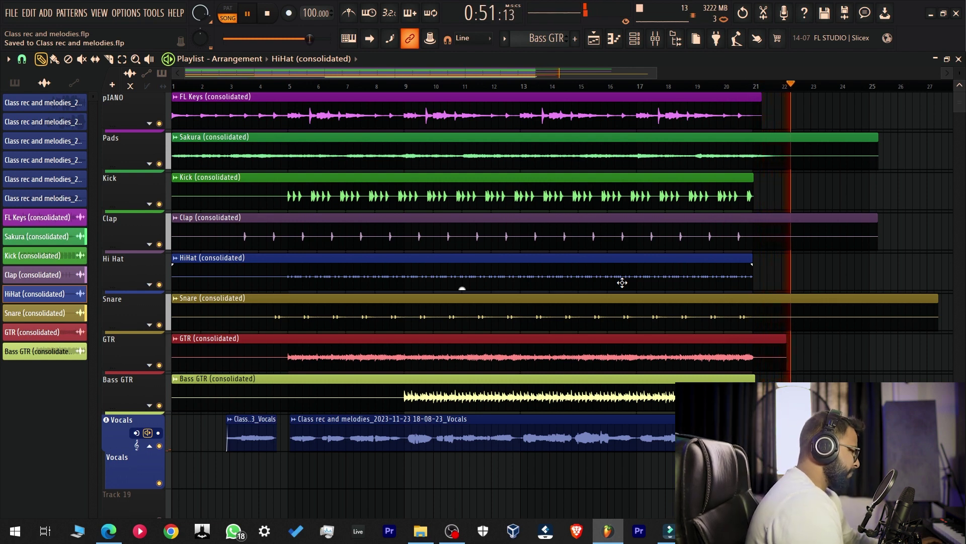
pyautogui.press('space')
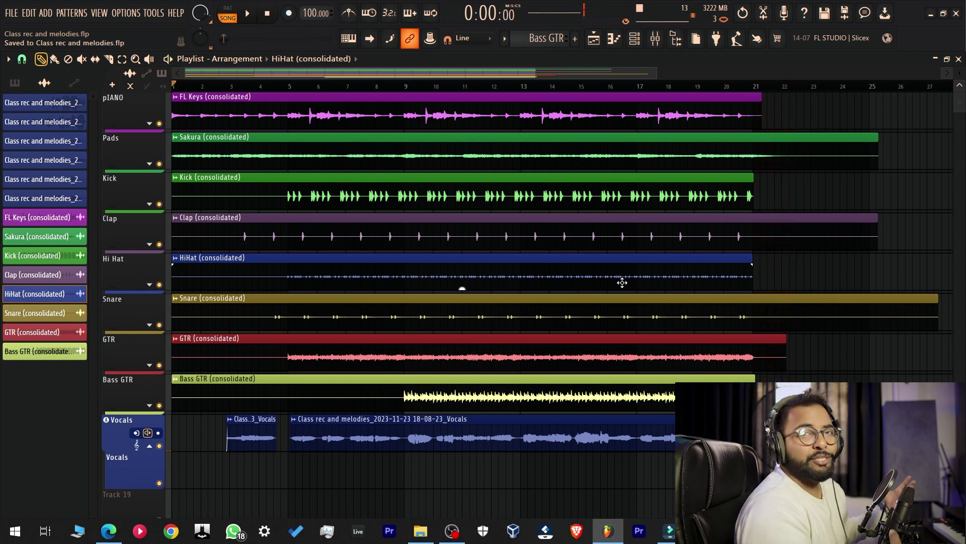